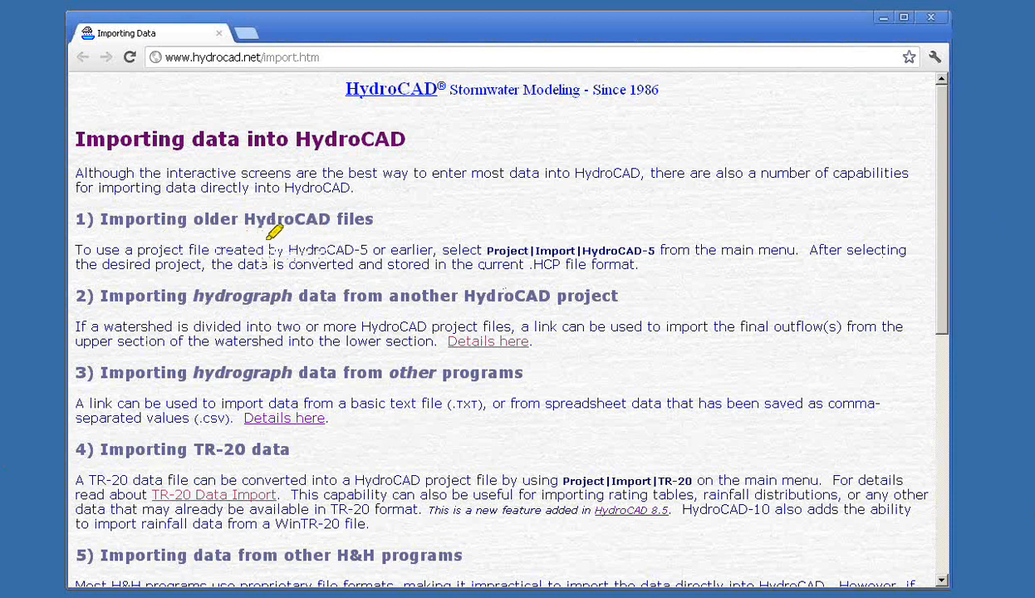
Highlight the HydroCAD-5 mention, its Project|Import|HydroCAD-5 path and the hydrograph data heading
drag(289, 249, 378, 249)
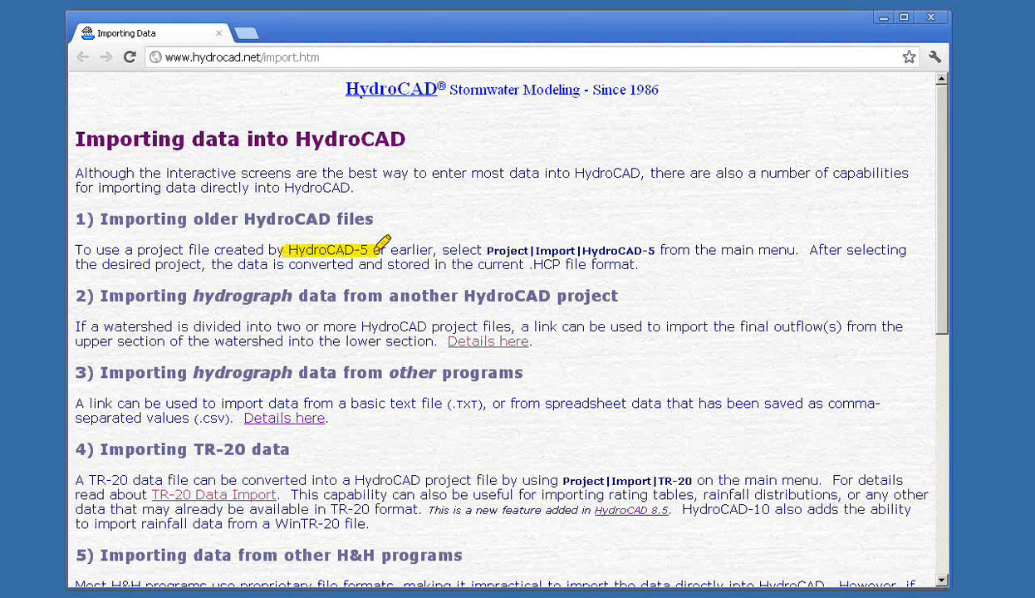
drag(480, 249, 657, 248)
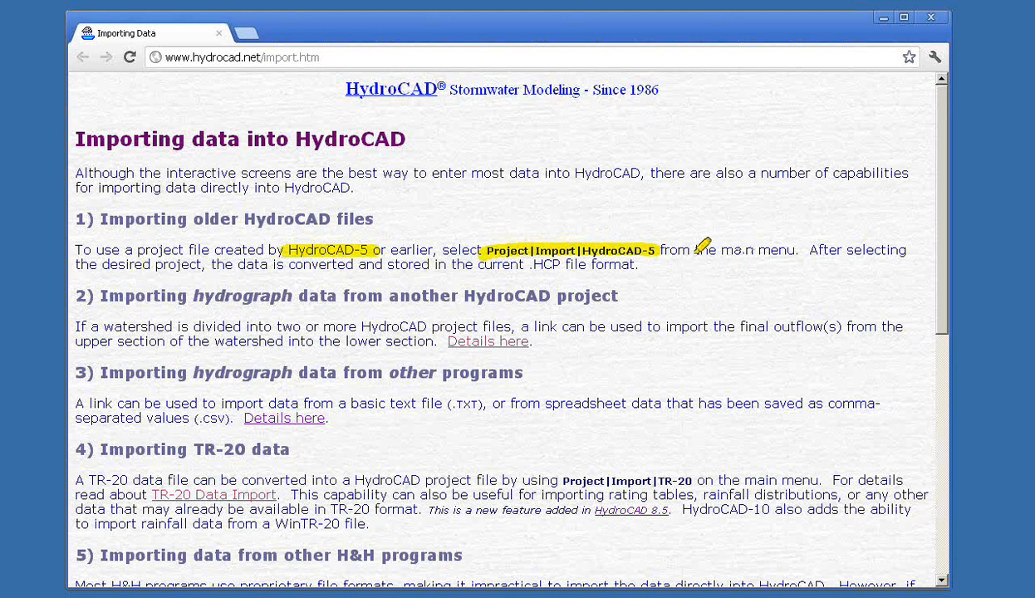
drag(189, 296, 337, 296)
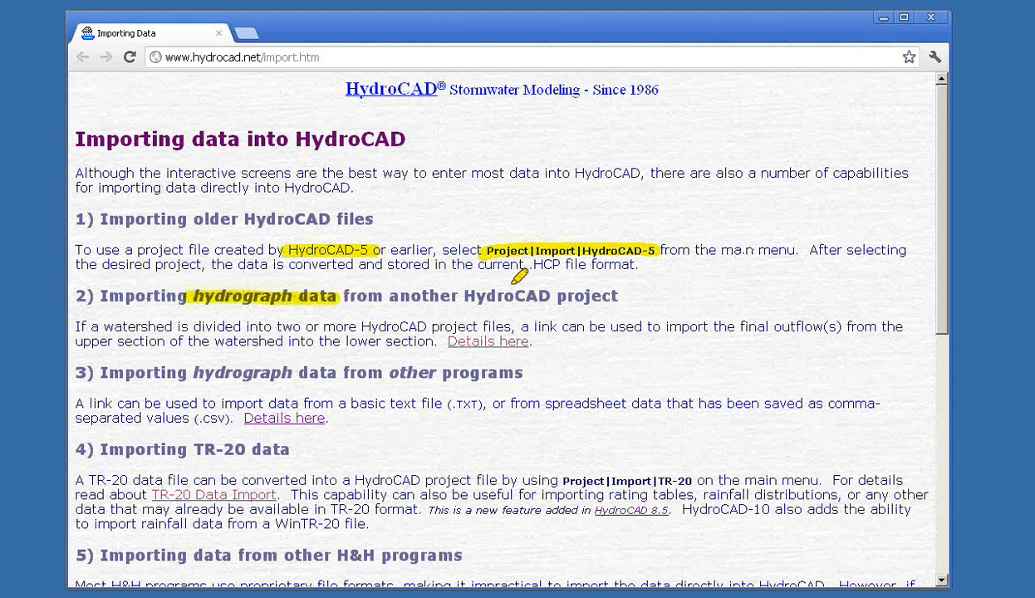
drag(463, 295, 618, 296)
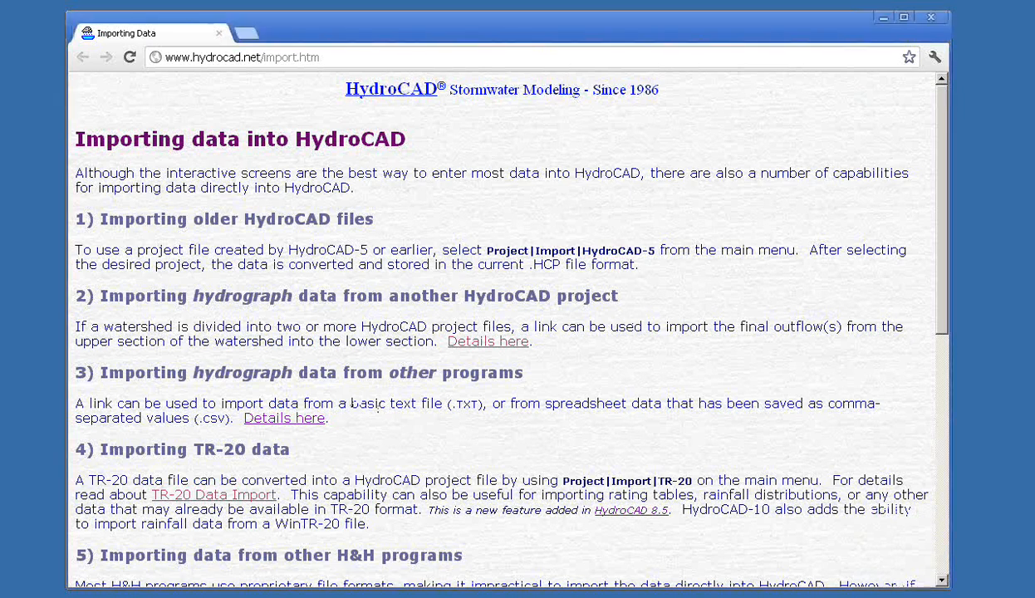
Highlight the .TXT, .csv, TR-20, Project|Import|TR-20 and WinTR-20 mentions, then scroll down
drag(450, 405, 485, 405)
drag(197, 420, 219, 414)
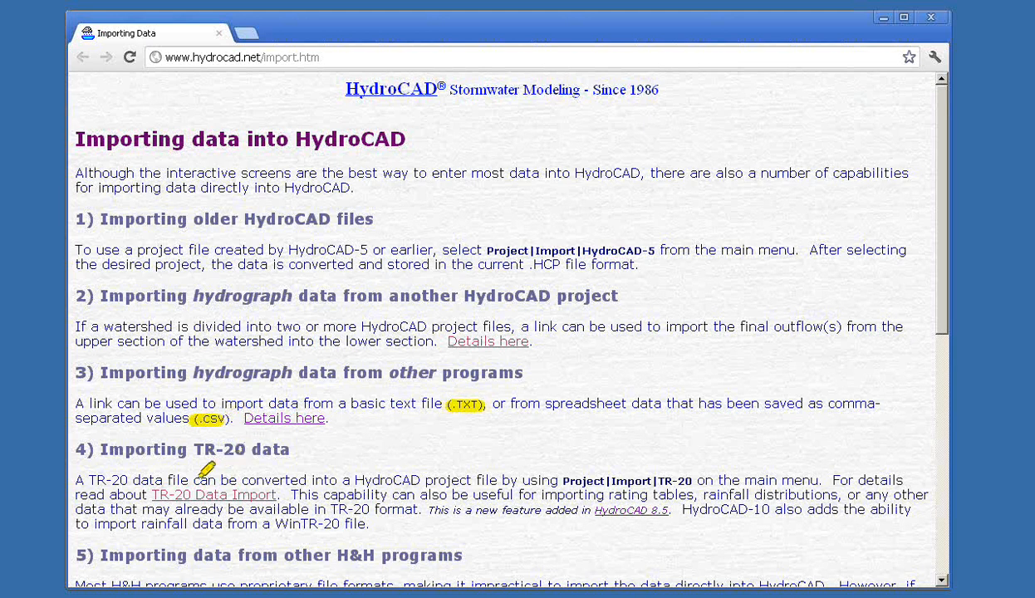
drag(195, 450, 288, 449)
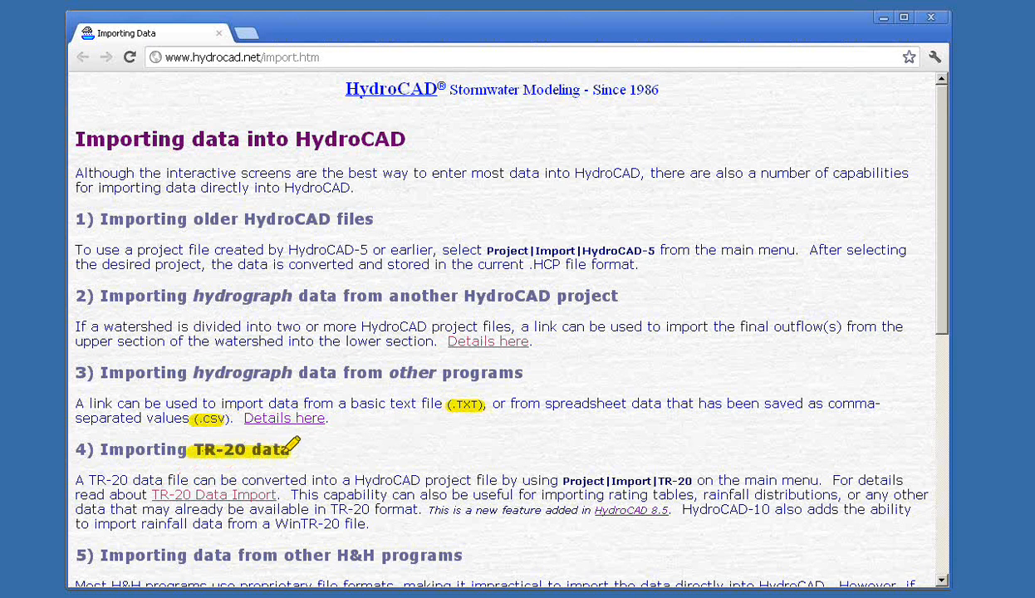
drag(551, 481, 690, 481)
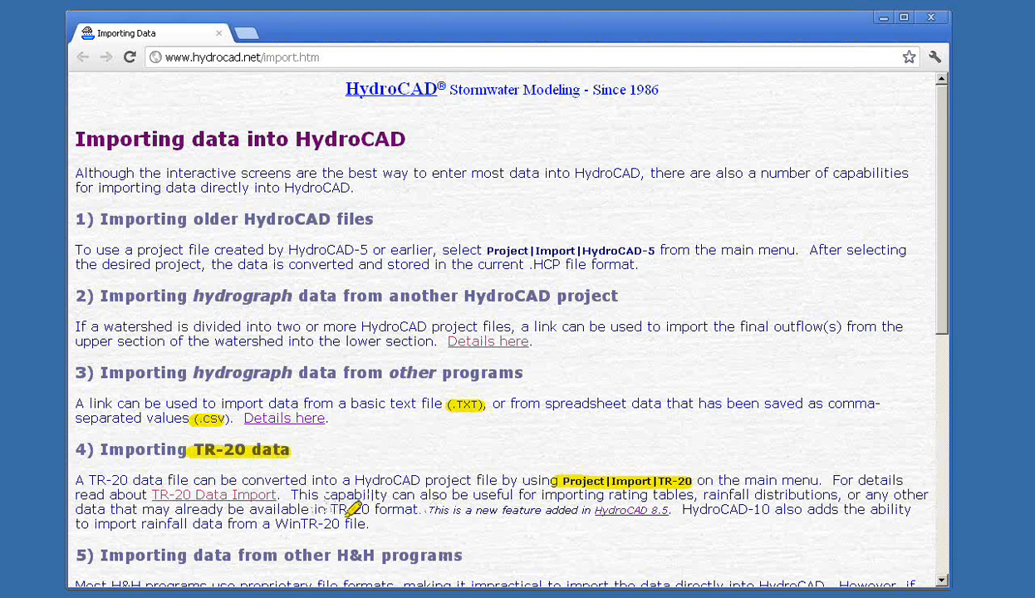
drag(277, 522, 365, 518)
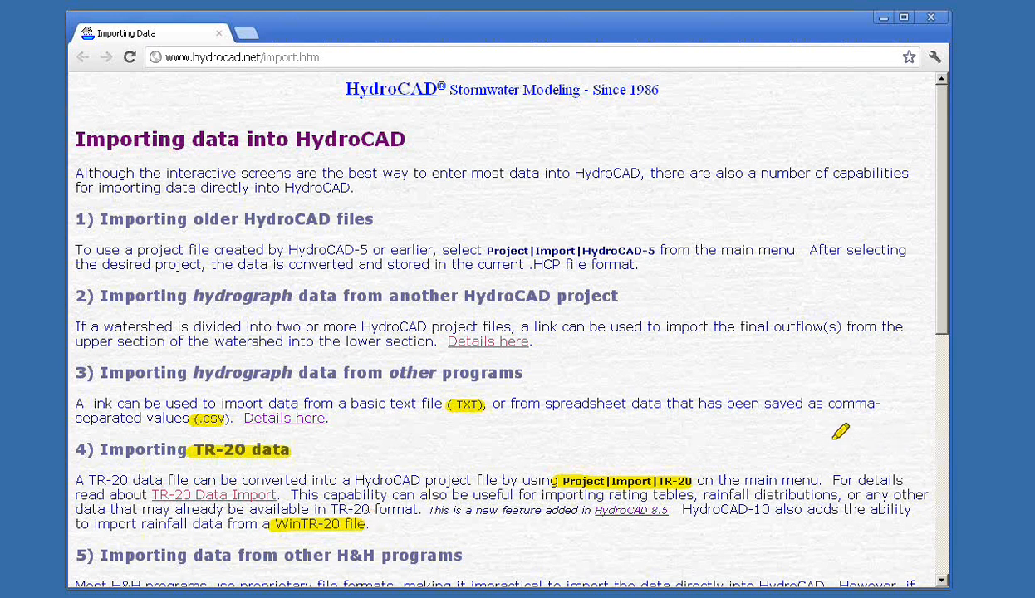
drag(944, 308, 956, 430)
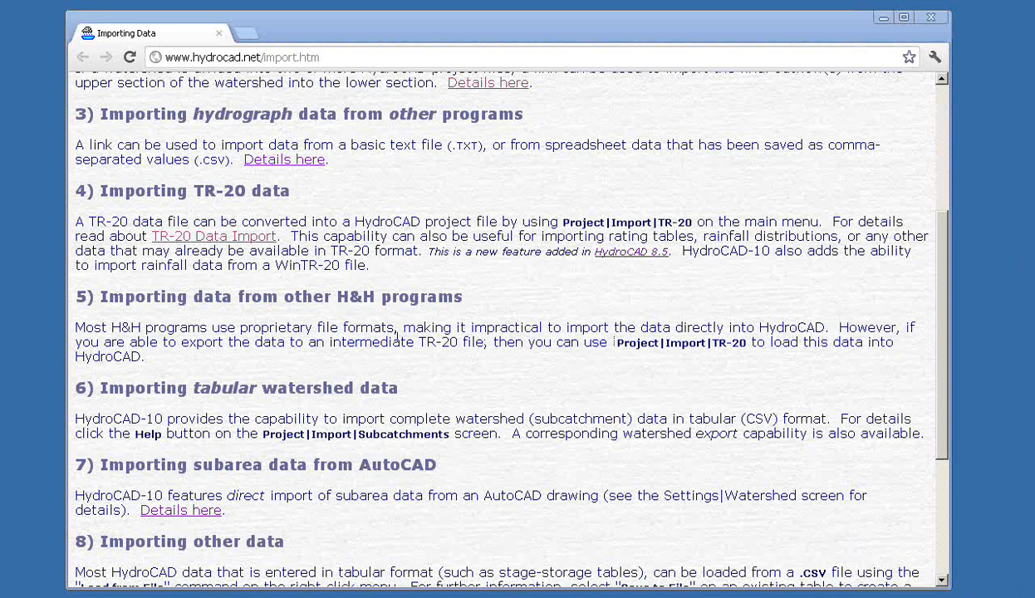
Highlight Project|Import|TR-20 and Project|Import|Subcatchments, then scroll down to section 9
drag(615, 343, 745, 341)
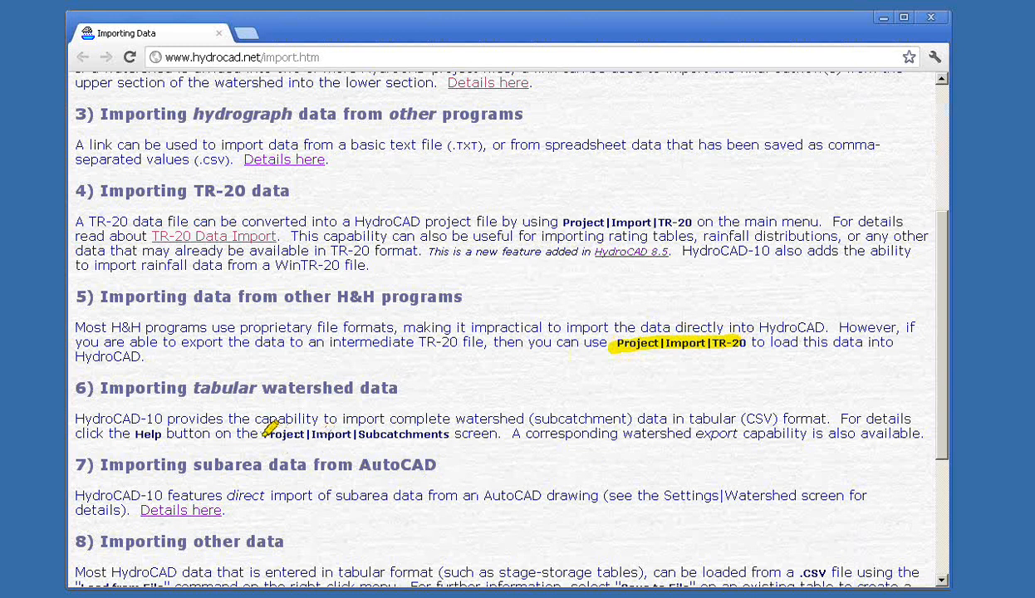
drag(268, 430, 452, 431)
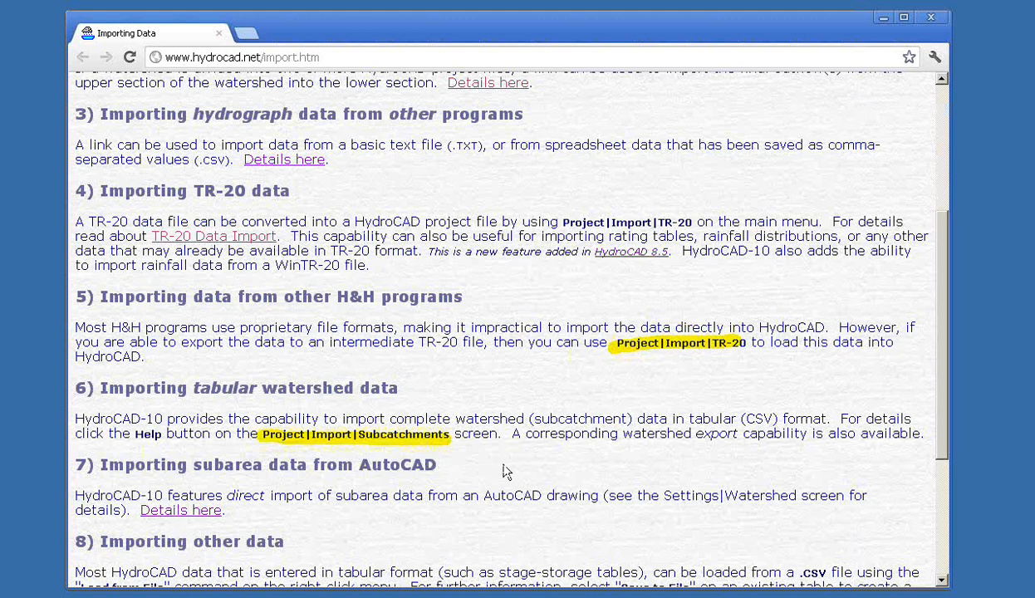
drag(942, 451, 950, 555)
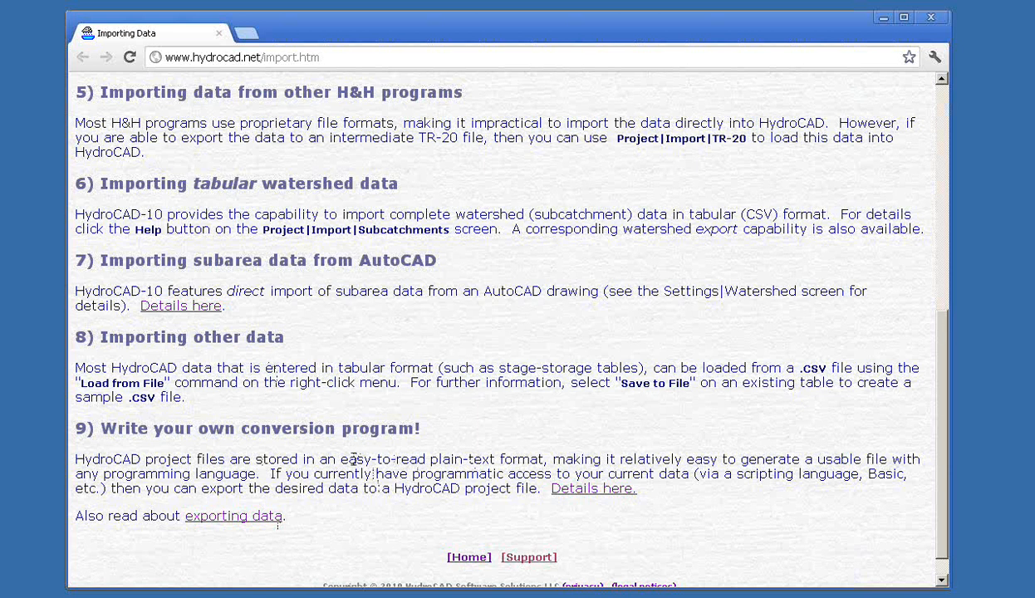
Select the plain-text phrase and the AutoCAD subarea heading, deselect, and close Chrome
drag(341, 459, 546, 459)
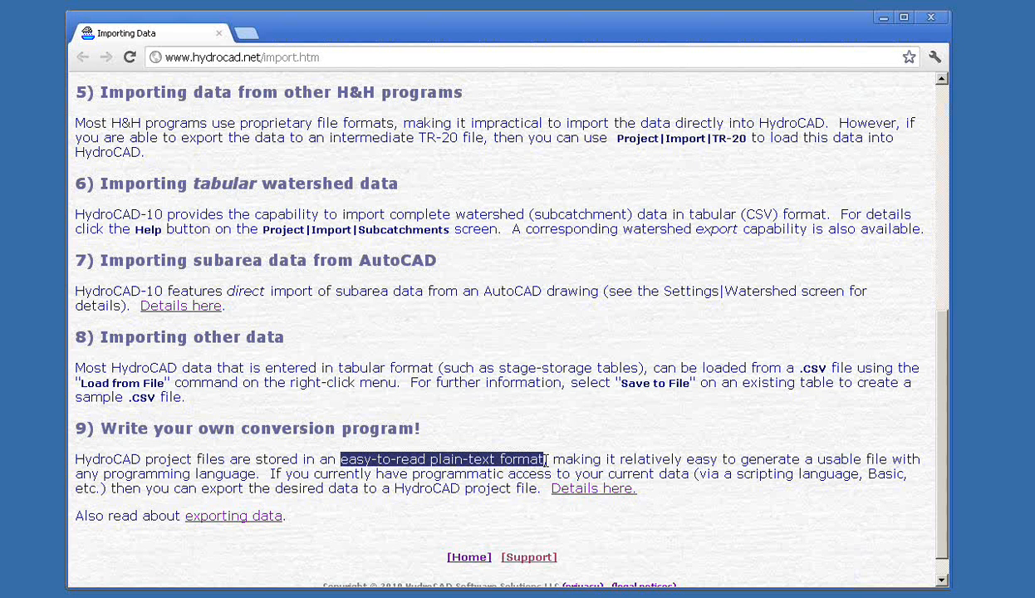
drag(449, 265, 100, 256)
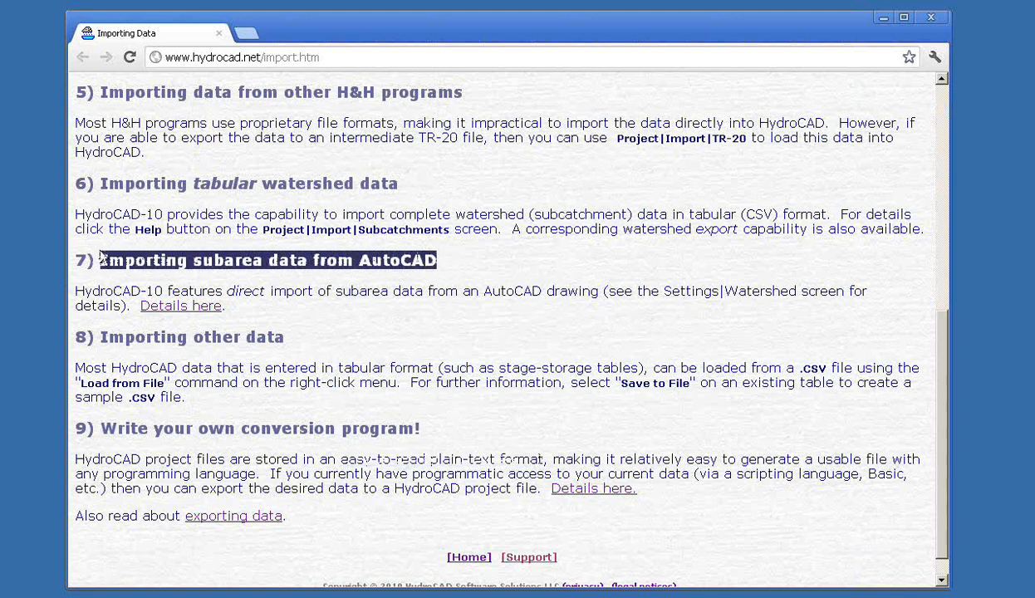
click(540, 290)
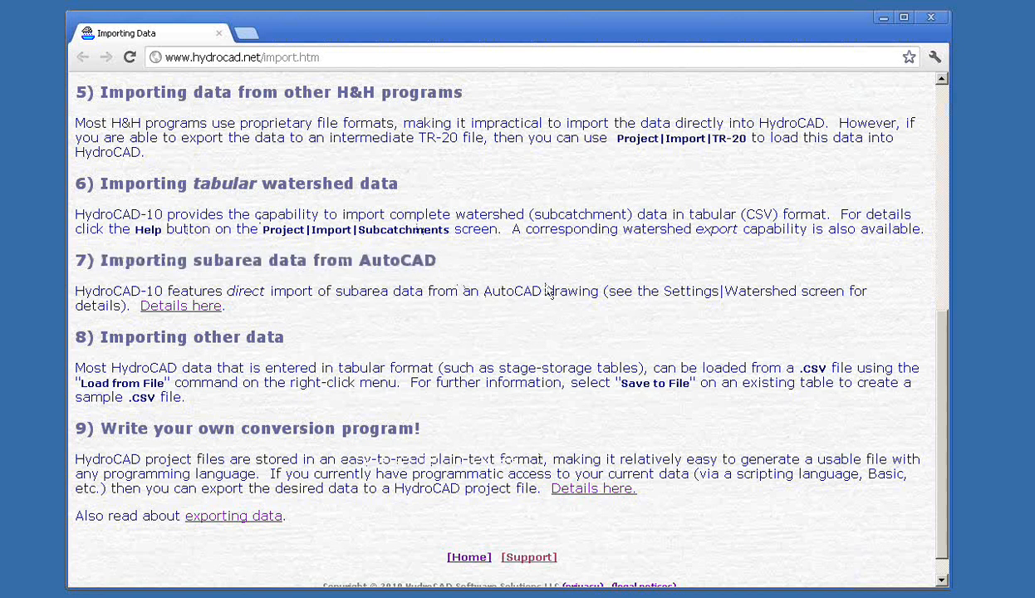
click(930, 18)
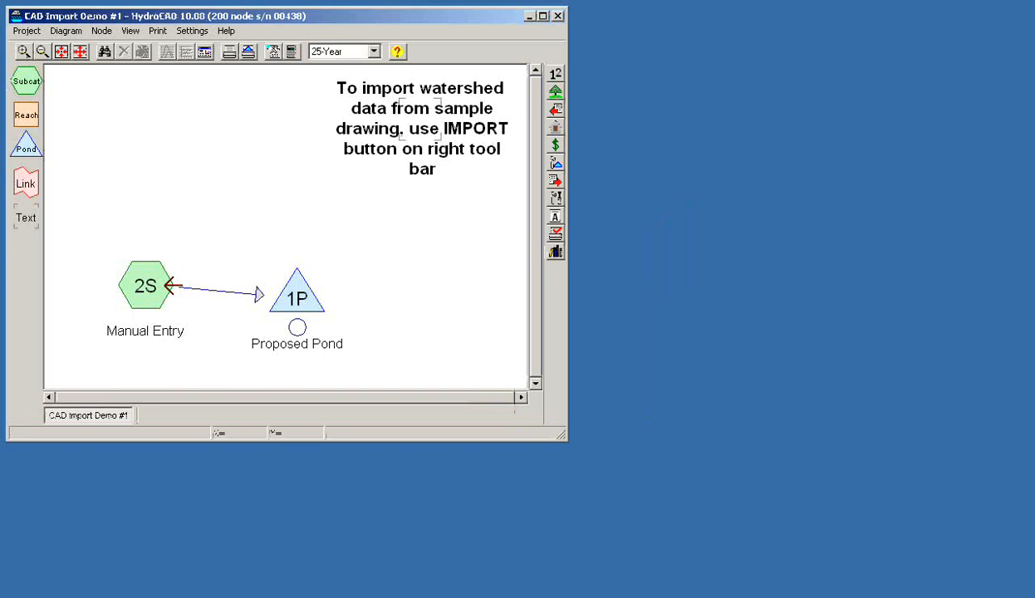
Review the Project and Diagram menus, then move subcatchment 2S up and left of pond 1P
click(26, 31)
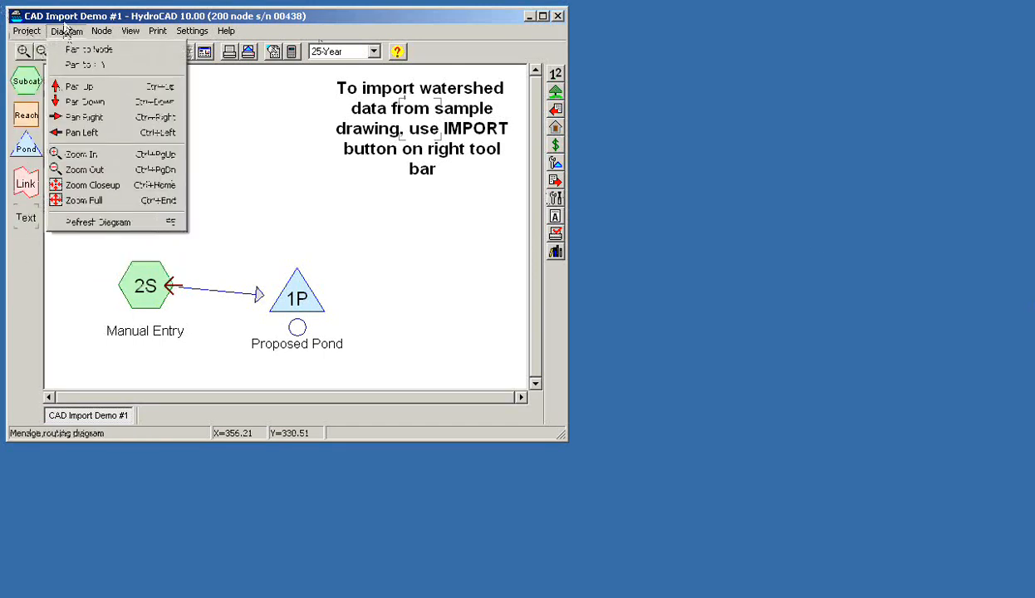
click(63, 23)
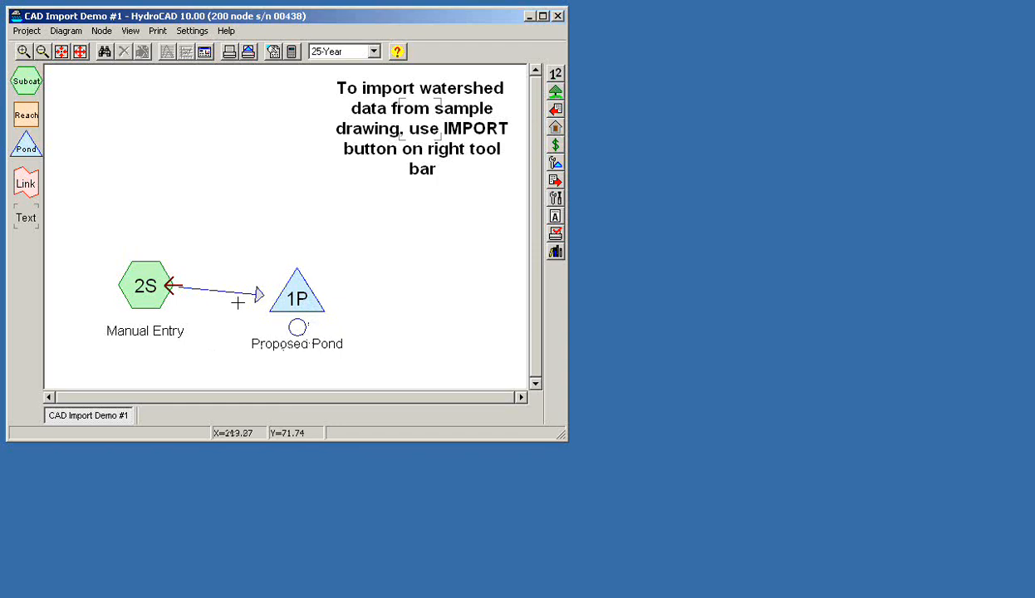
drag(141, 284, 152, 278)
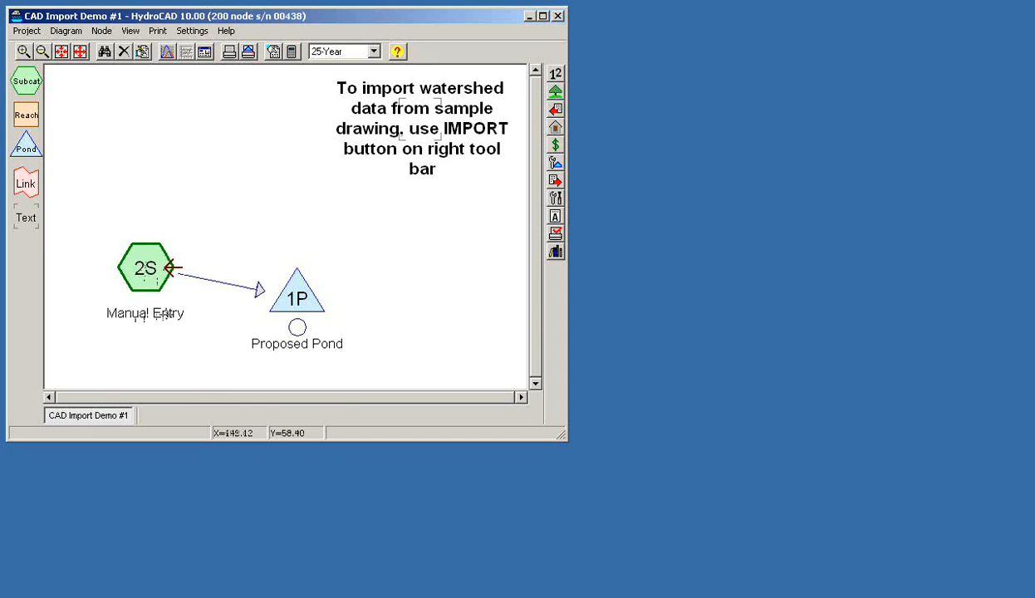
drag(143, 278, 157, 236)
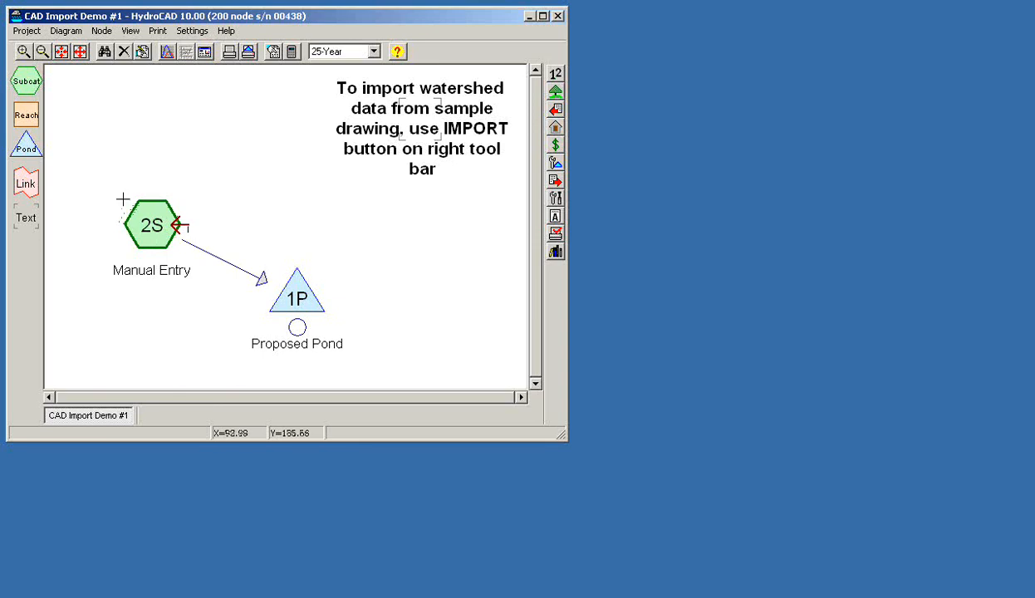
Review subcatchment 2S's Area tab and its 4,000 sq-ft entry, then cancel without changes
right_click(158, 222)
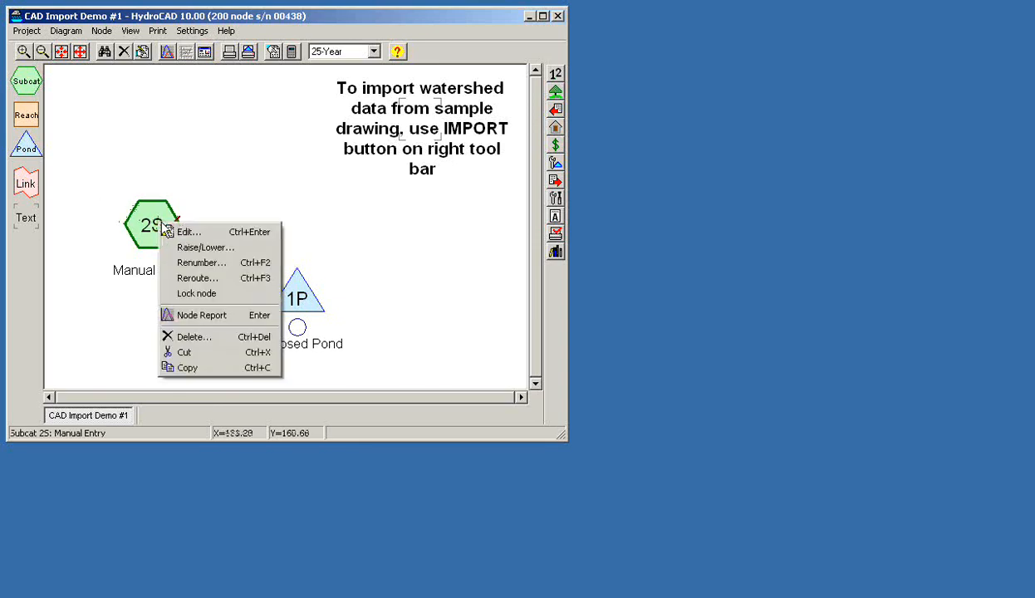
click(205, 235)
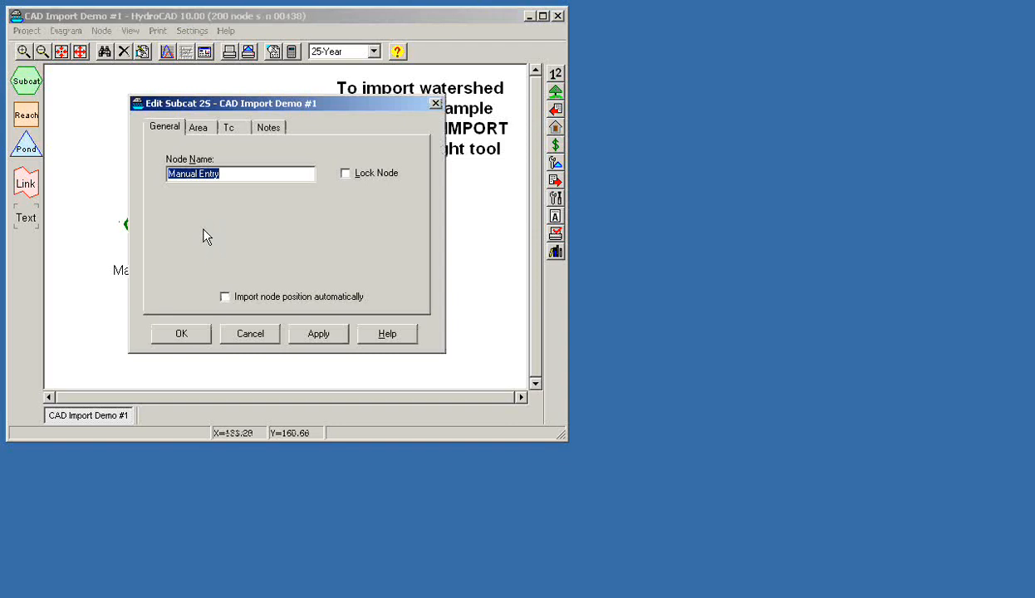
click(199, 128)
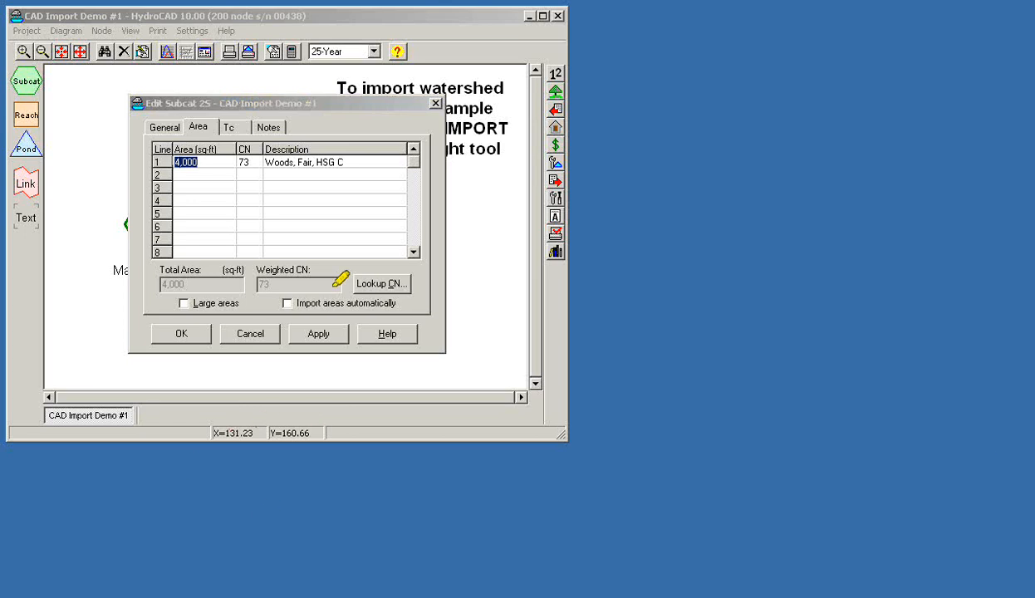
drag(274, 304, 398, 304)
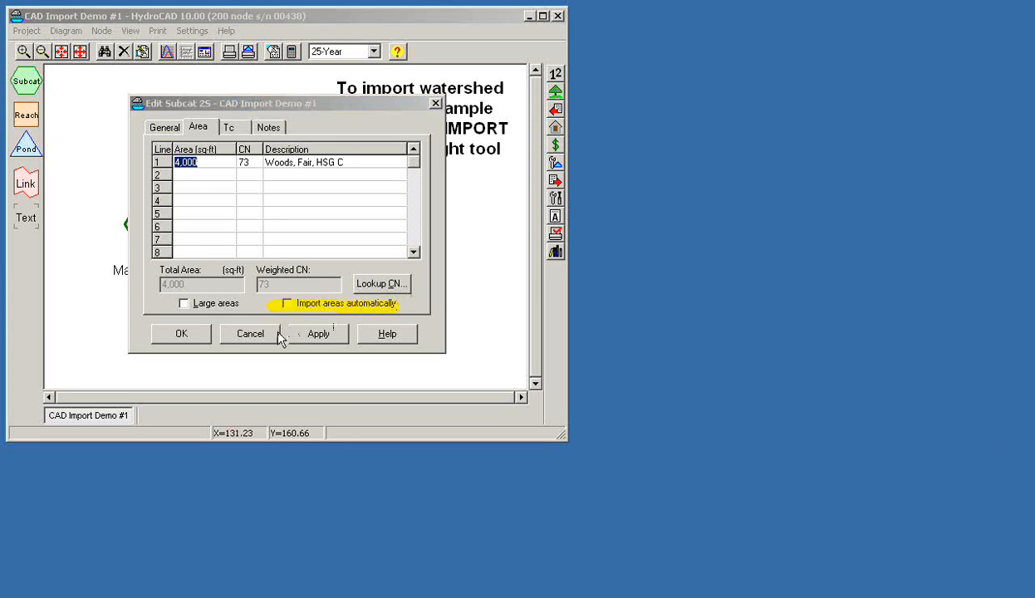
click(244, 199)
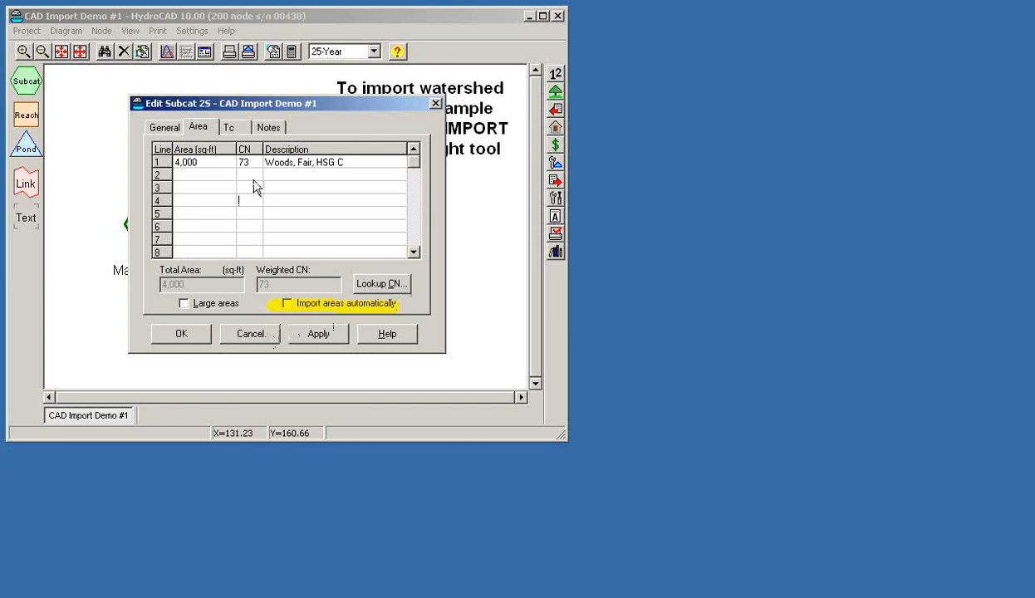
click(217, 162)
click(240, 331)
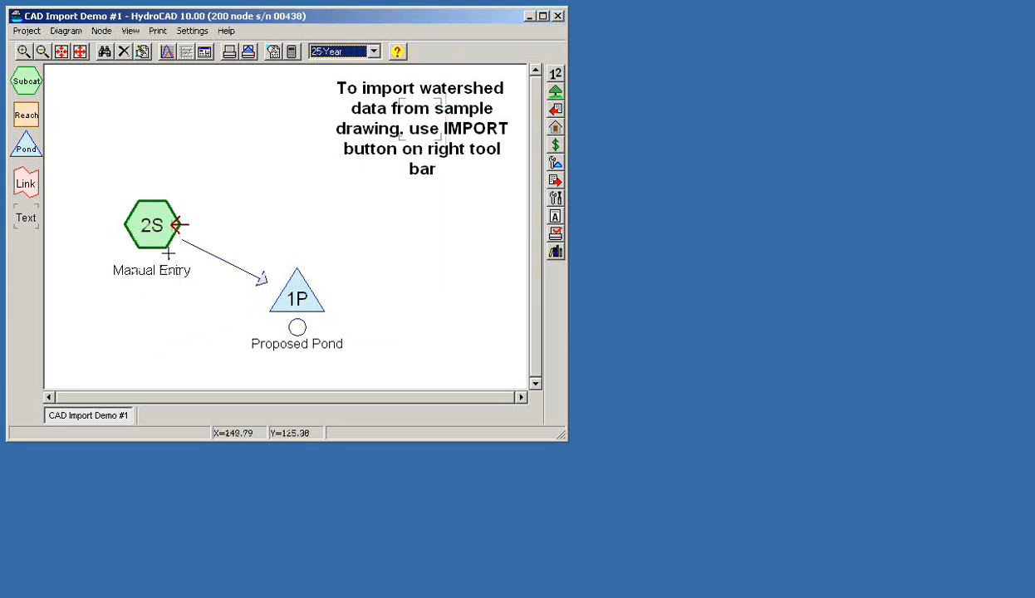
Move subcatchment 2S down and right, then show the IMPORT dropdown
drag(152, 222, 159, 252)
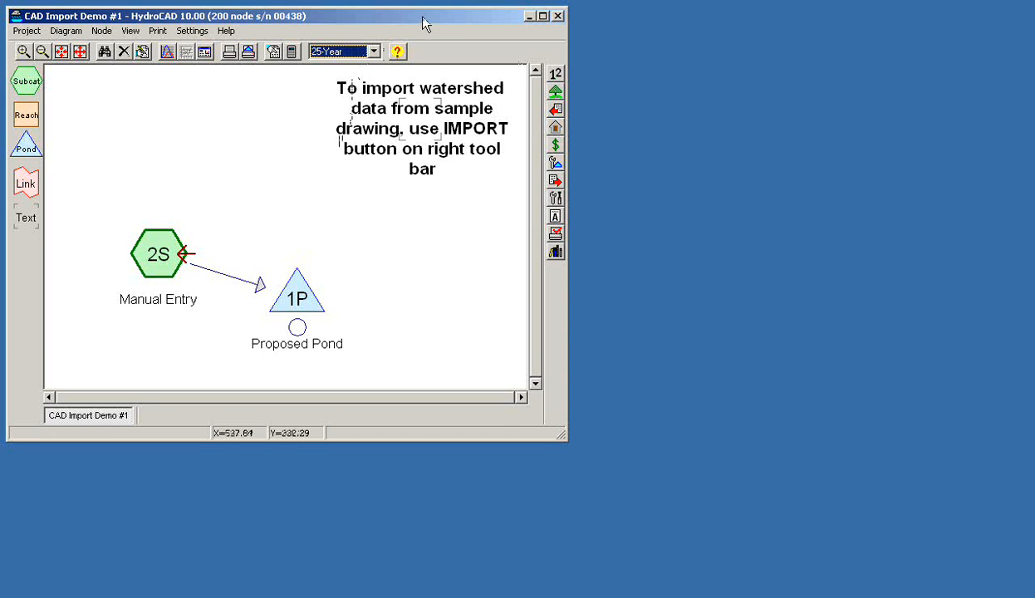
click(556, 113)
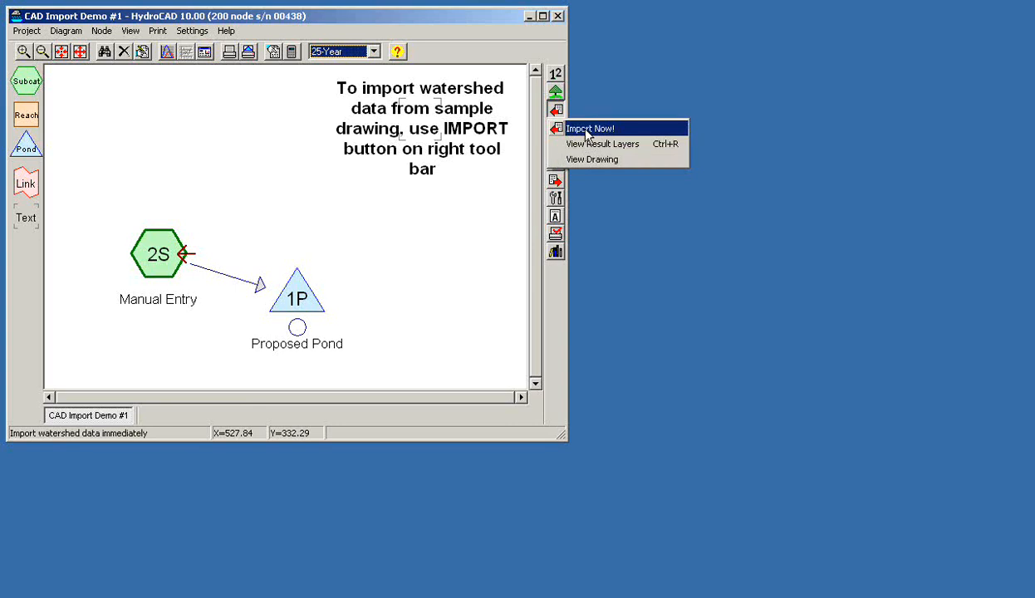
Run Import Now! on CAD Import Demo #1.dwg and acknowledge AutoCAD's fatal error
click(587, 133)
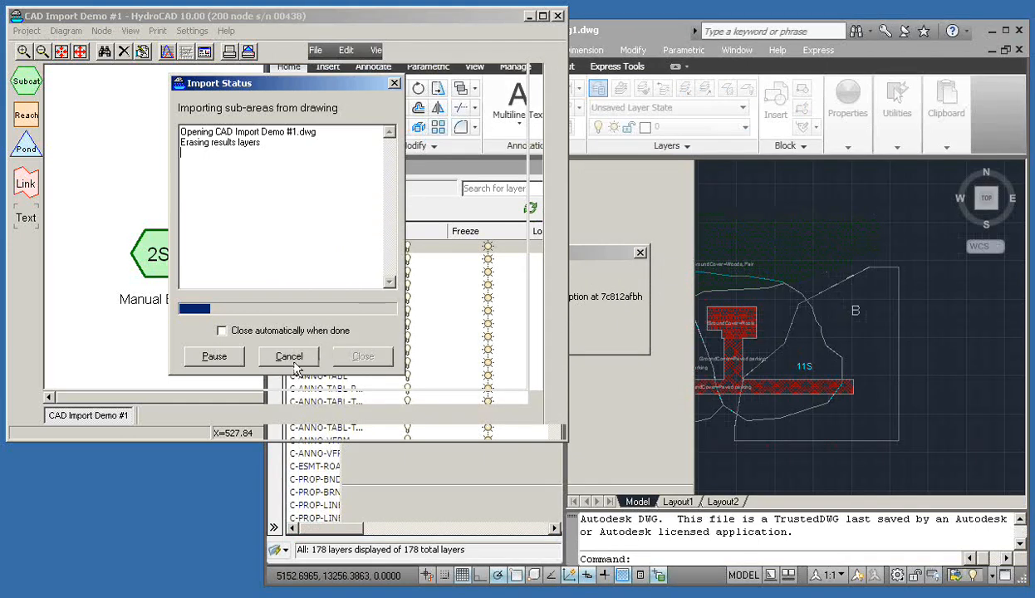
click(595, 257)
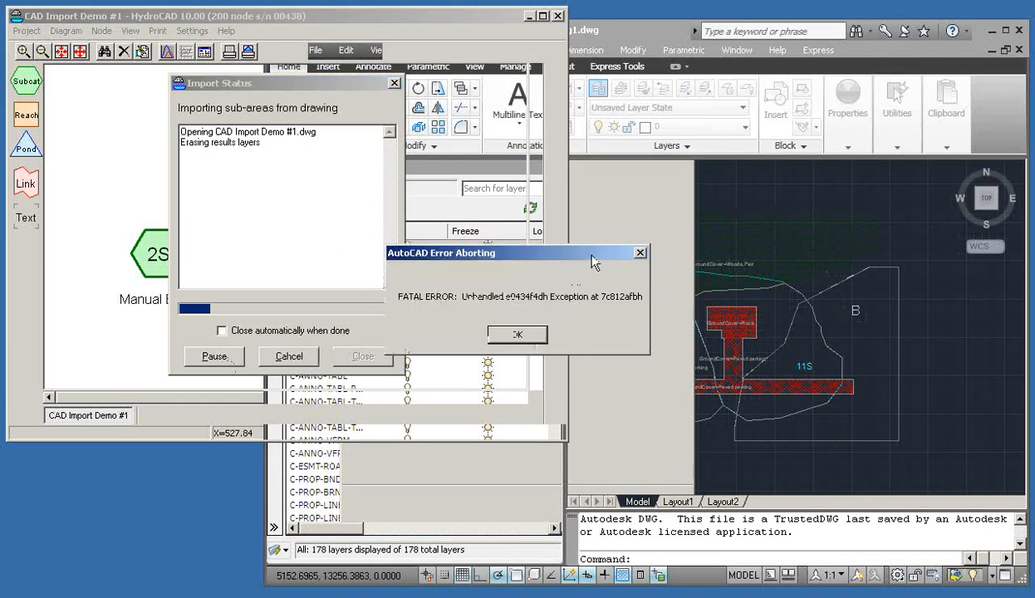
click(528, 337)
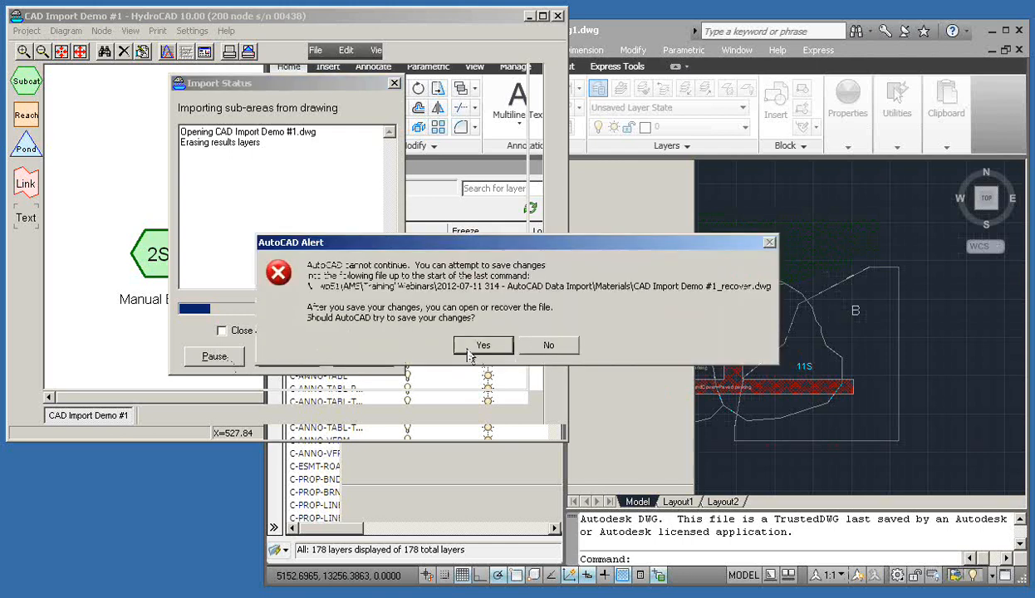
Decline saving the crashed drawing, acknowledge Error 189, and close the AutoCAD error report unsent
click(540, 347)
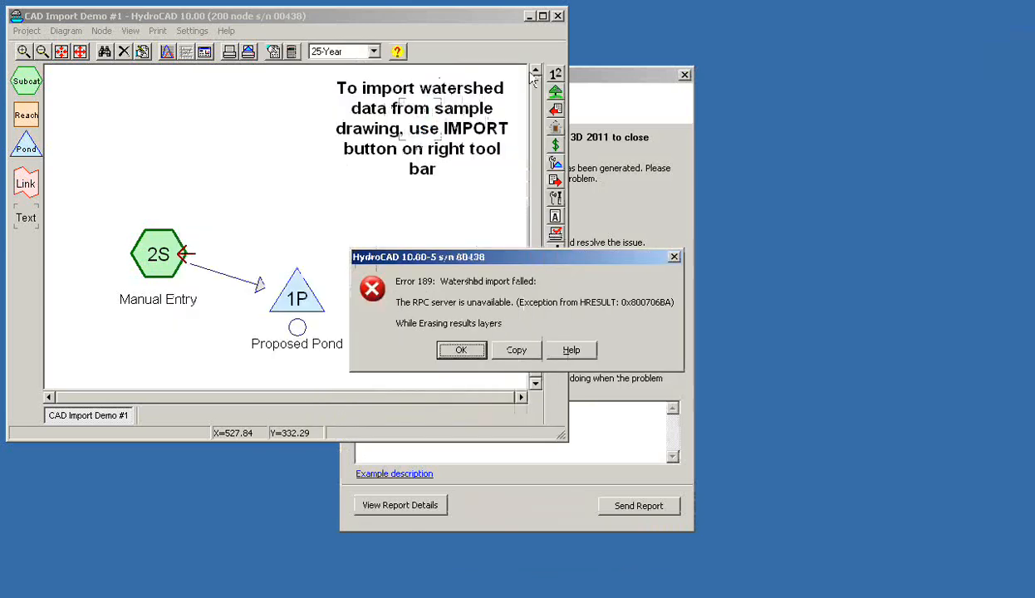
click(464, 351)
click(605, 88)
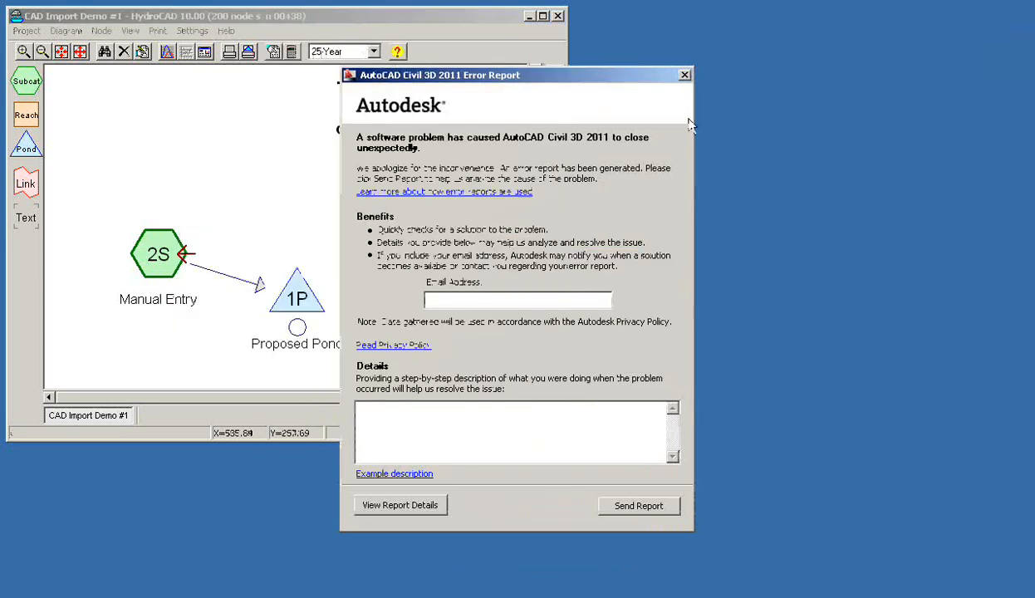
click(685, 76)
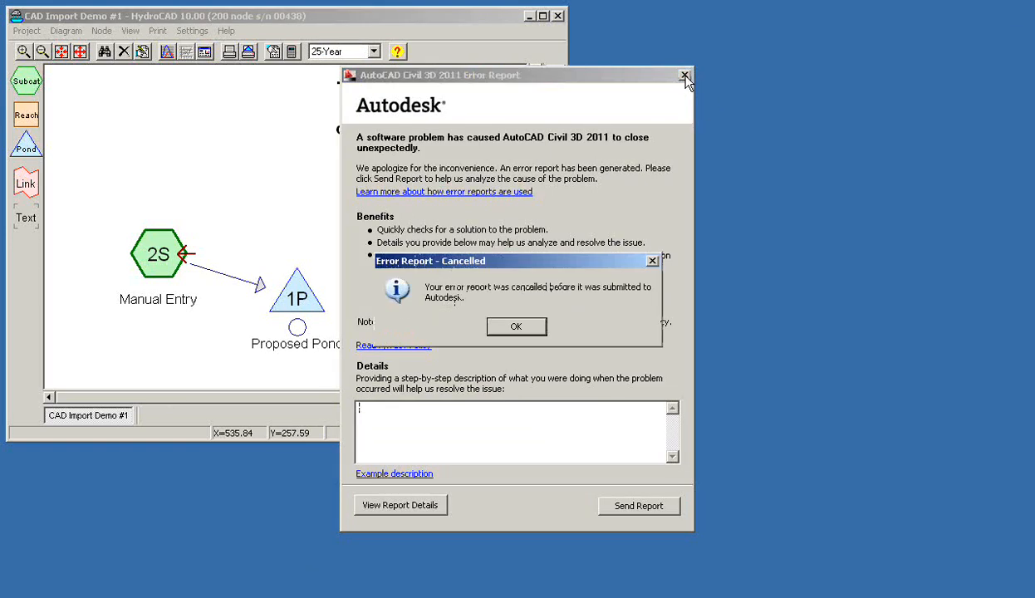
click(517, 325)
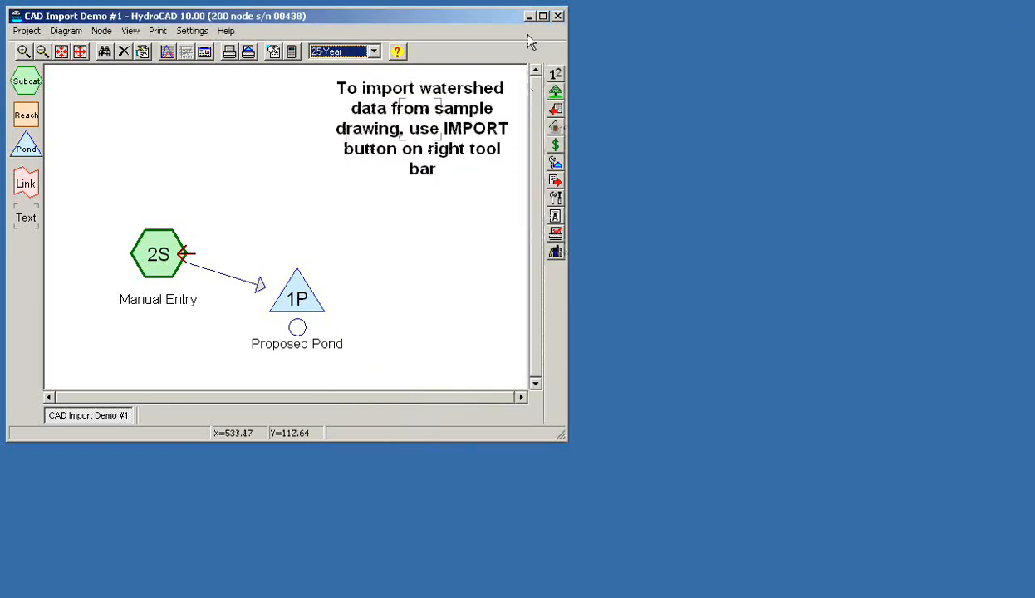
Dismiss AutoCAD's drawing recovery notice and panel, then return to HydroCAD's IMPORT dropdown
click(556, 110)
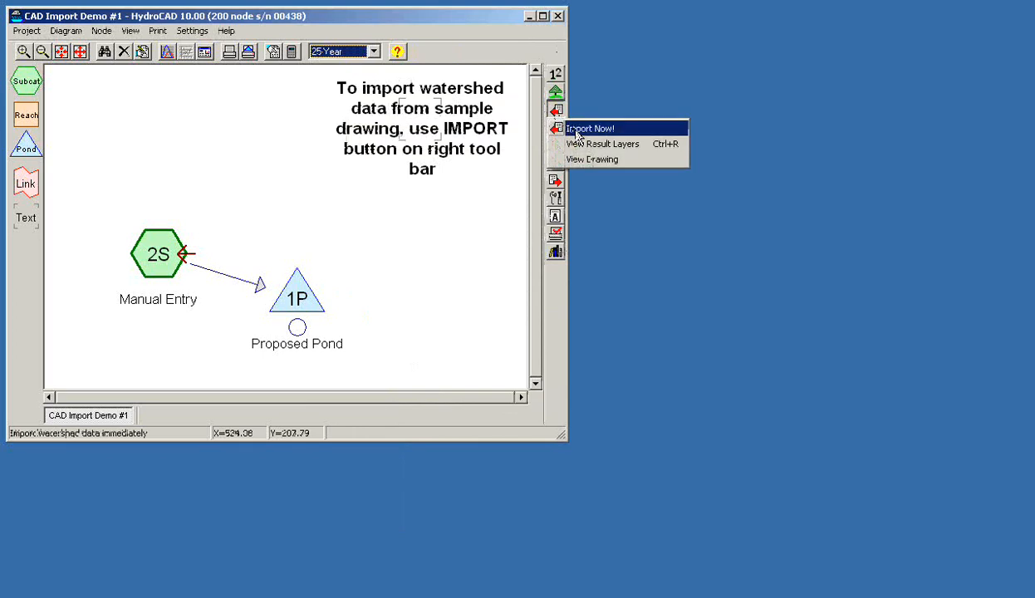
click(739, 164)
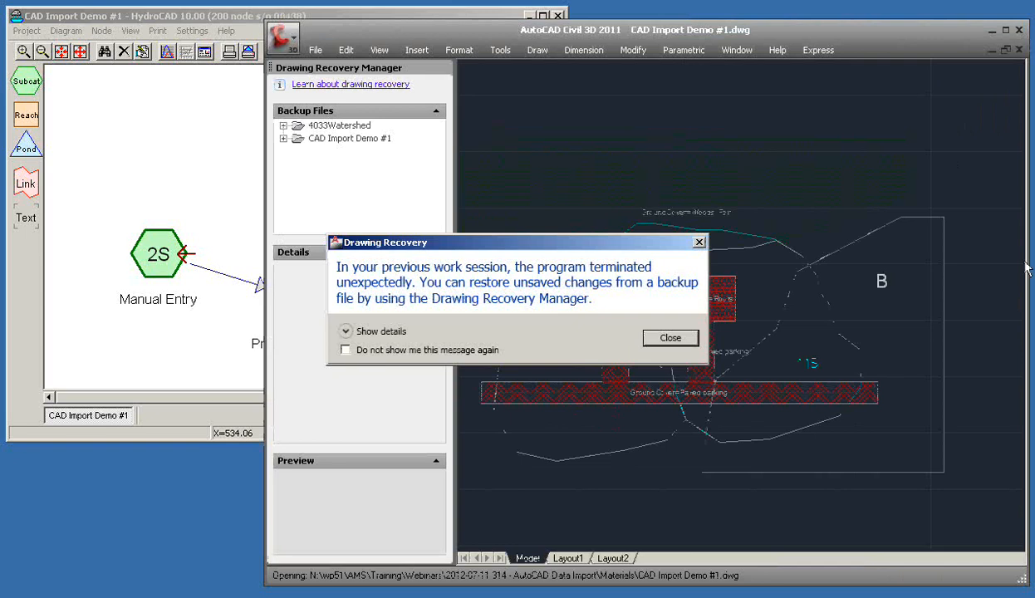
click(672, 337)
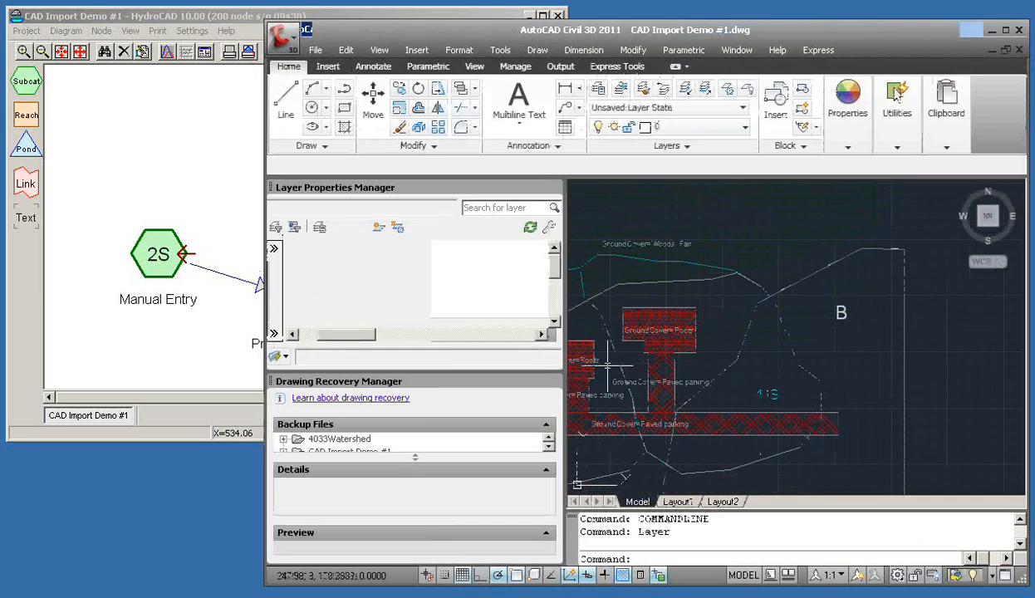
click(542, 382)
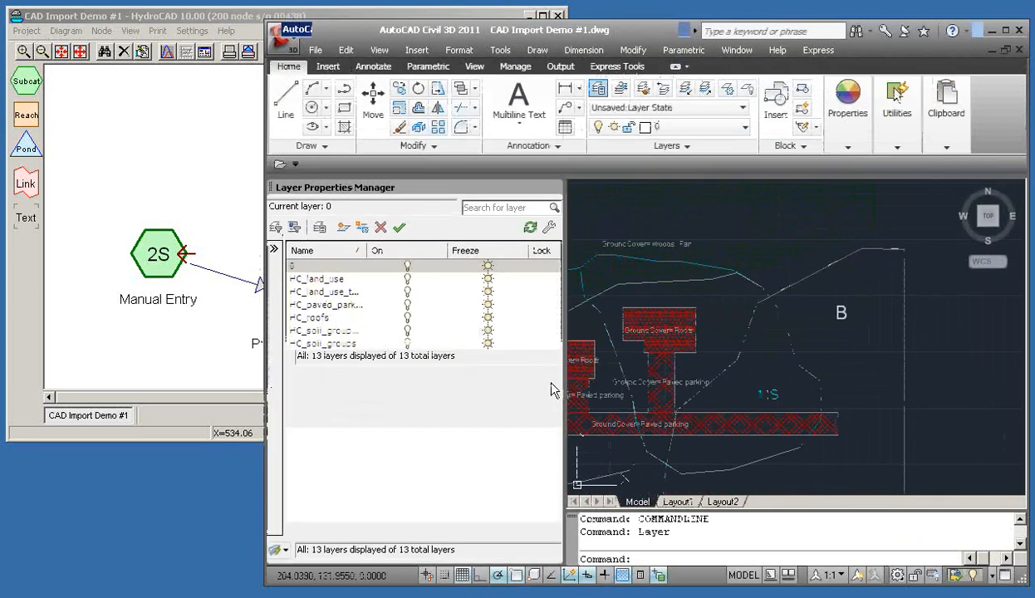
click(202, 20)
click(556, 108)
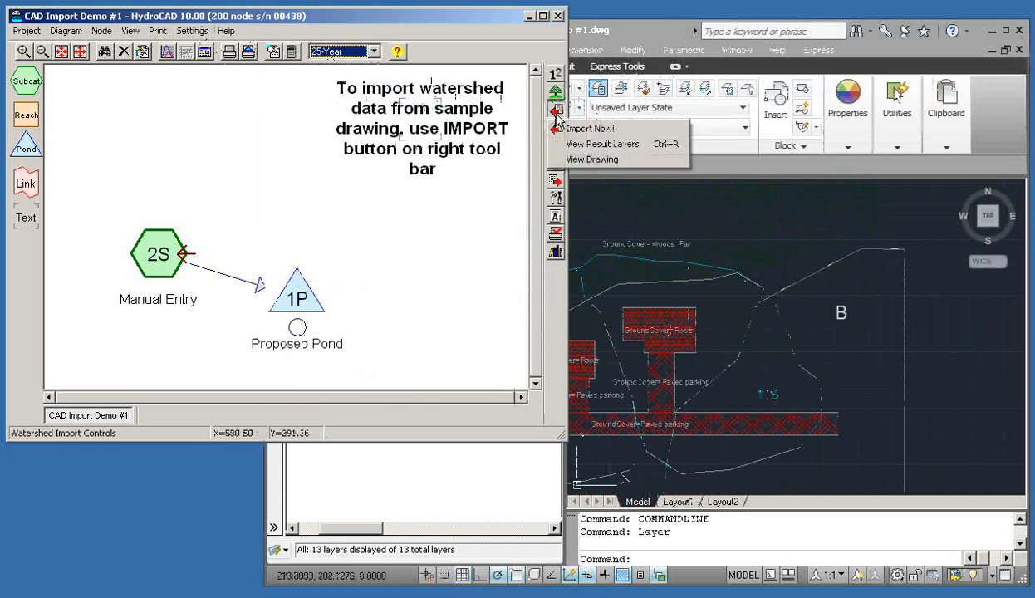
Run Import Now! and close the status window once subcatchments 10S and 11S are imported
click(590, 129)
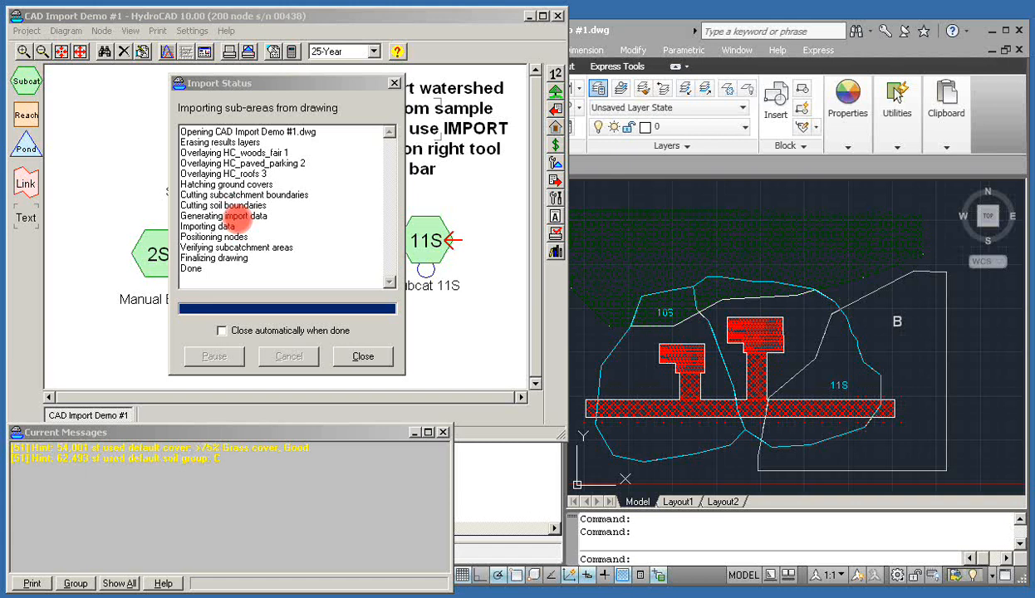
click(362, 356)
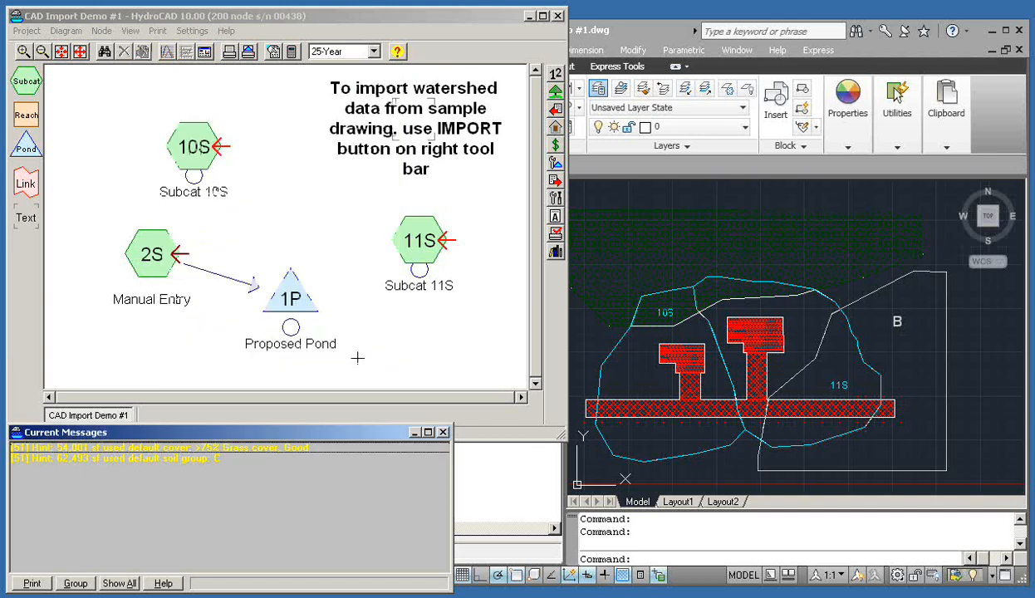
click(193, 452)
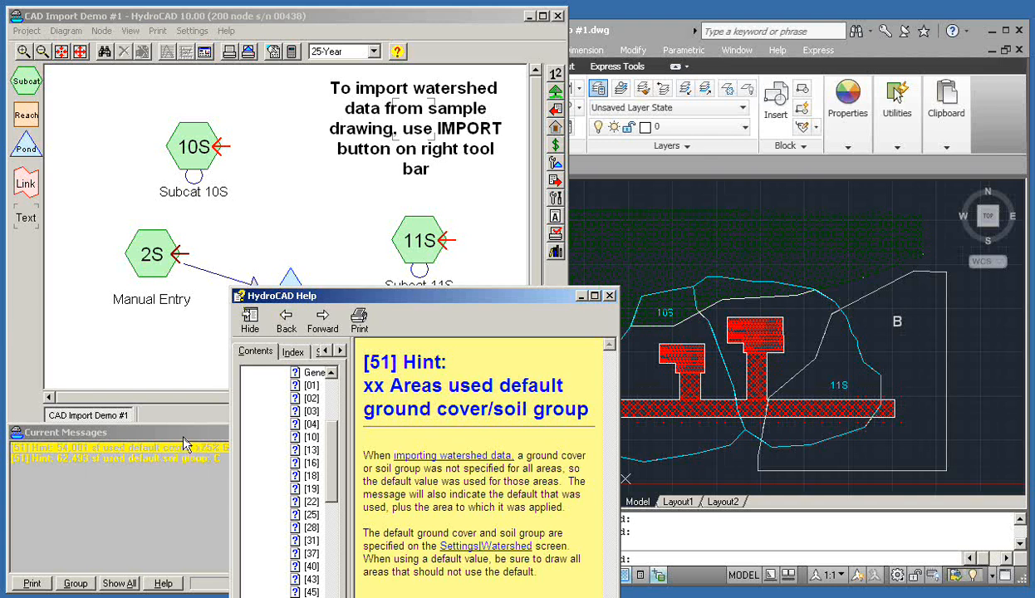
click(178, 431)
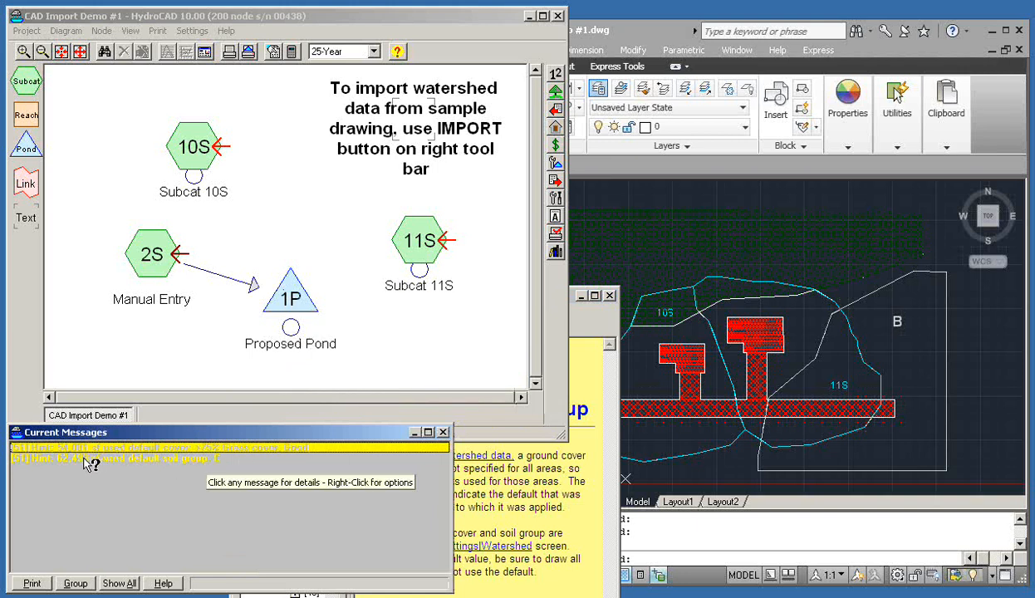
click(148, 467)
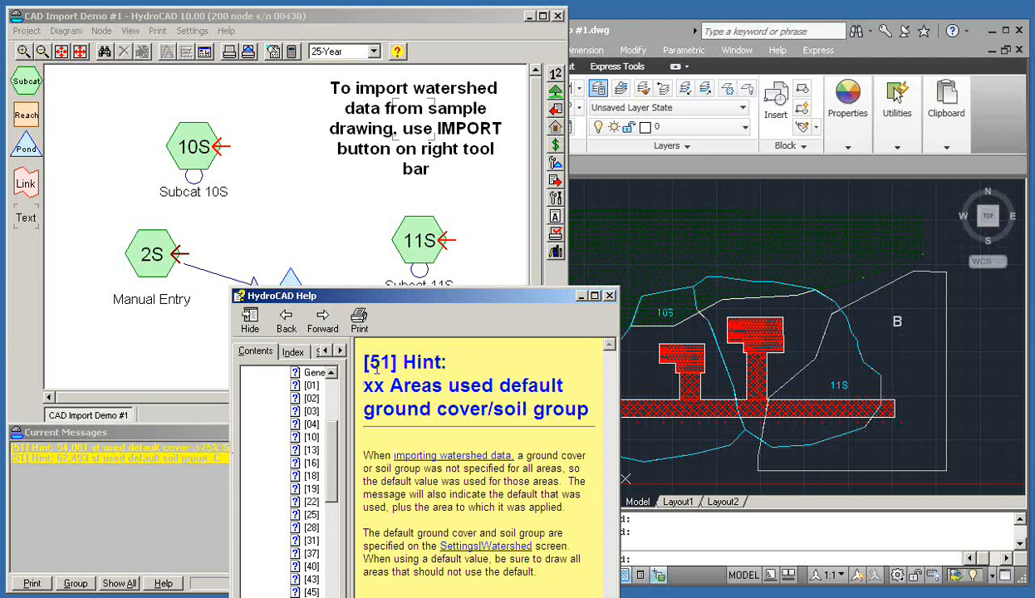
click(610, 295)
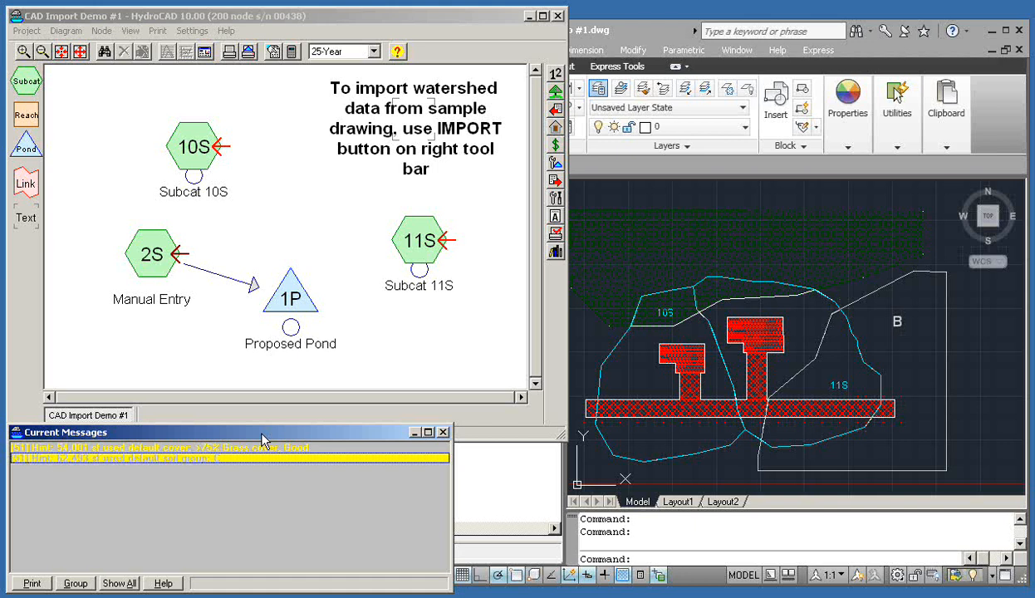
click(307, 19)
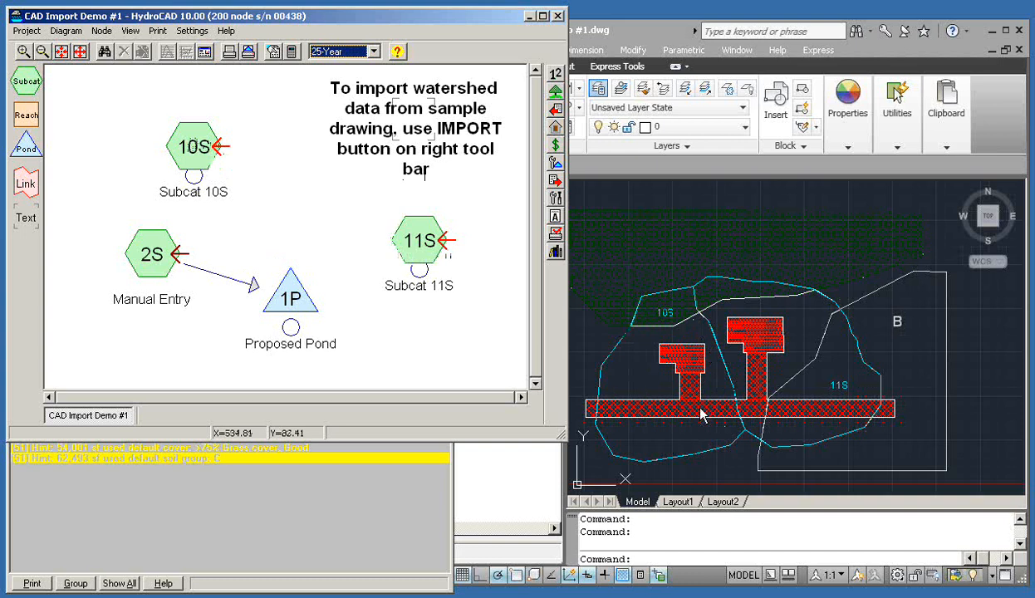
click(192, 166)
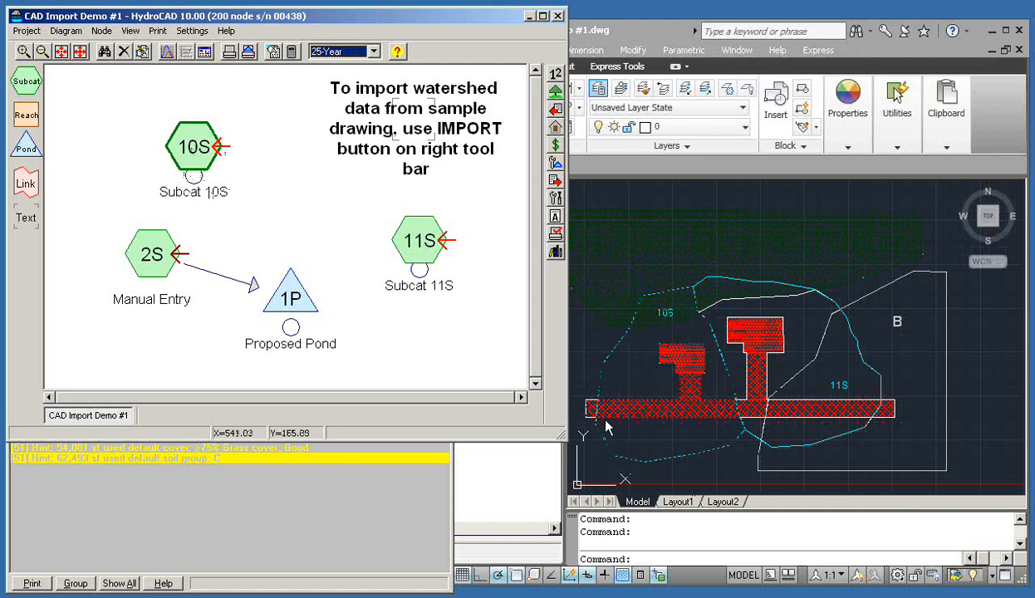
click(413, 243)
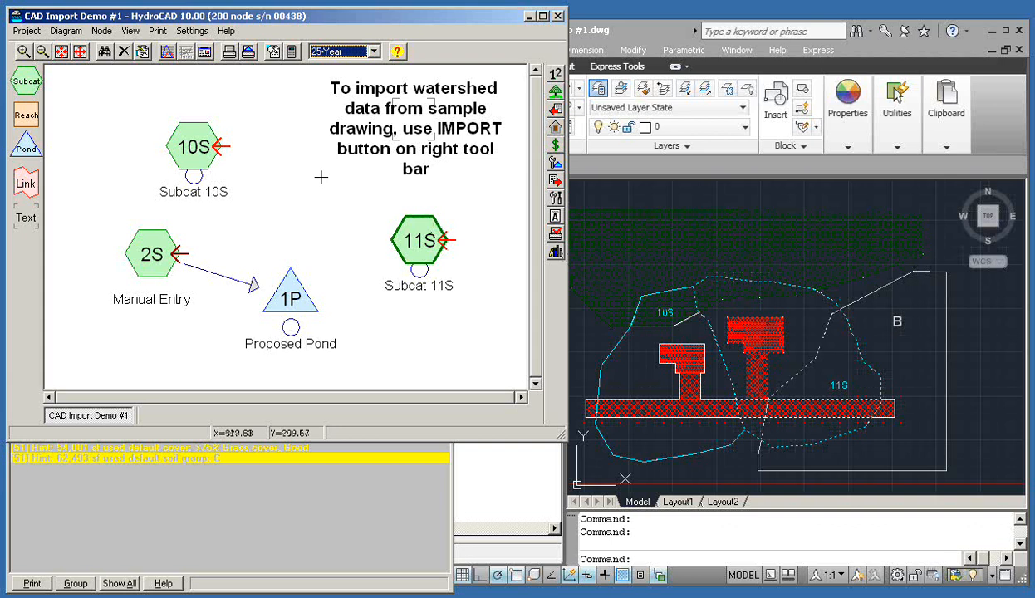
click(280, 173)
double_click(195, 146)
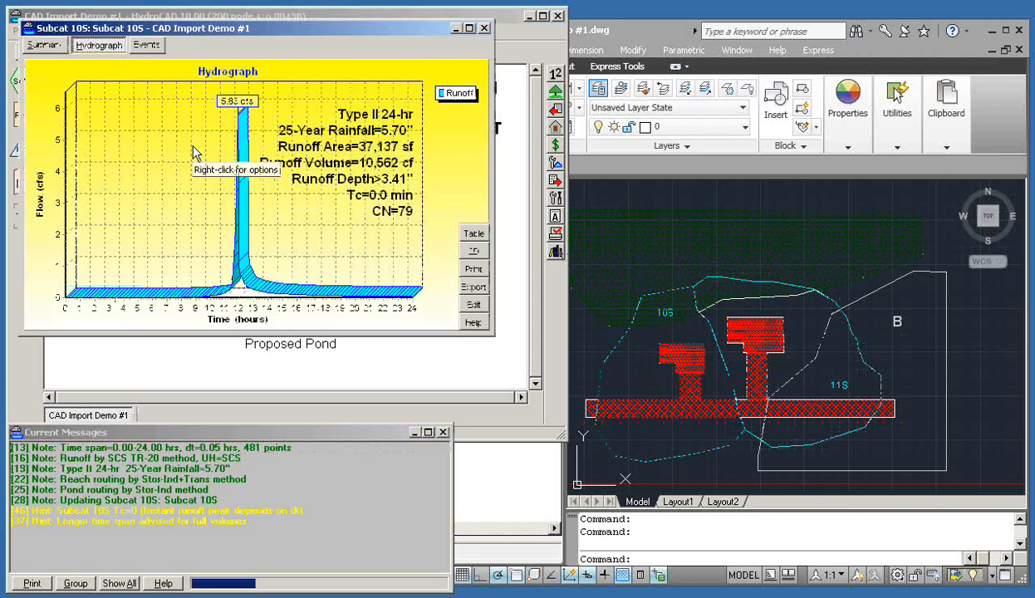
Review the Subcat 10S summary of six covers at 22.81% impervious, then close the report
click(53, 47)
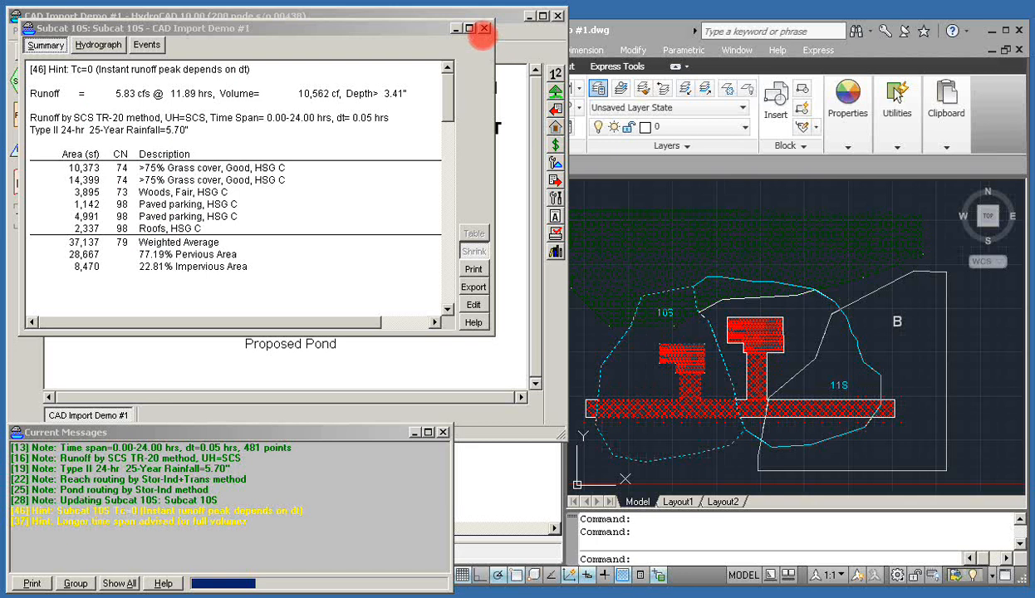
click(482, 30)
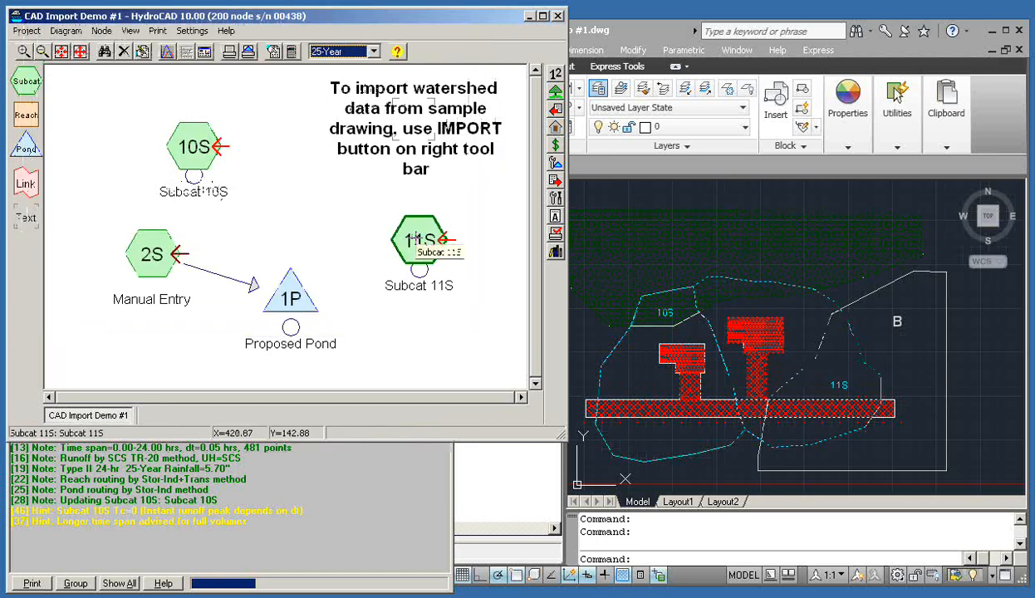
Turn off 'Import node position automatically' for Subcat 11S, then drag its node higher
double_click(413, 240)
click(65, 66)
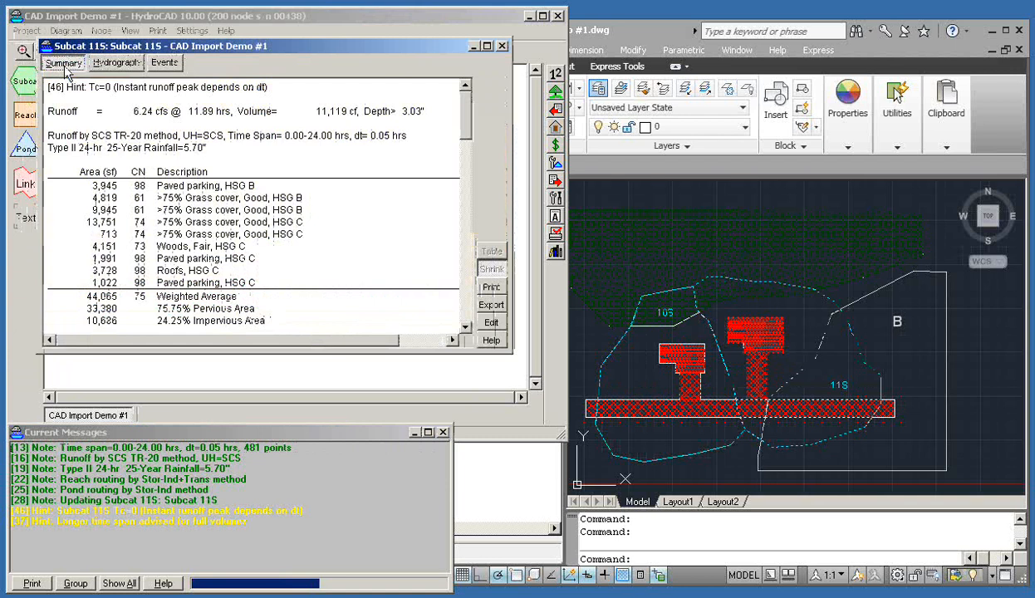
click(493, 323)
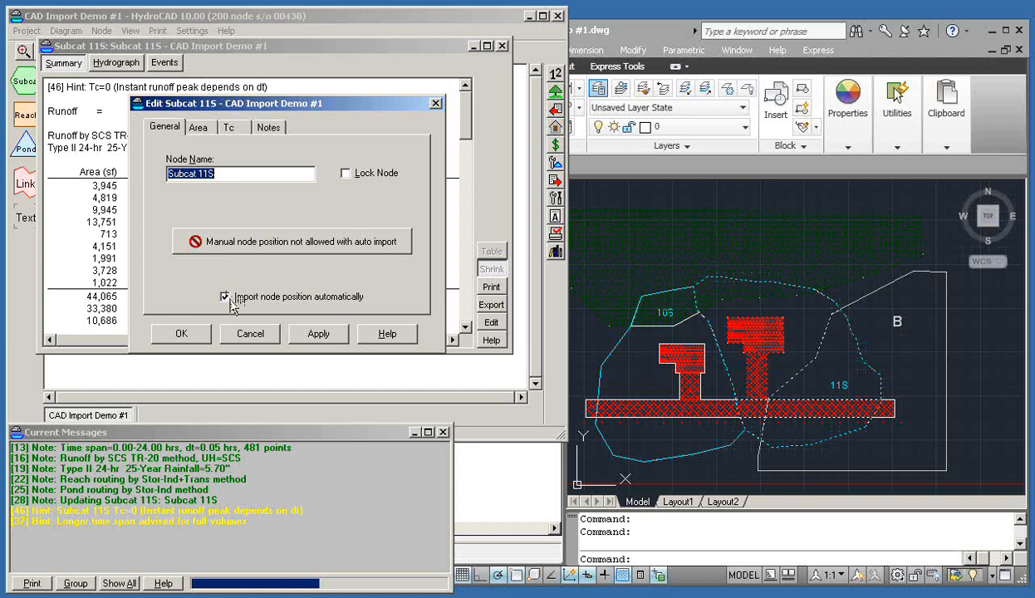
click(225, 297)
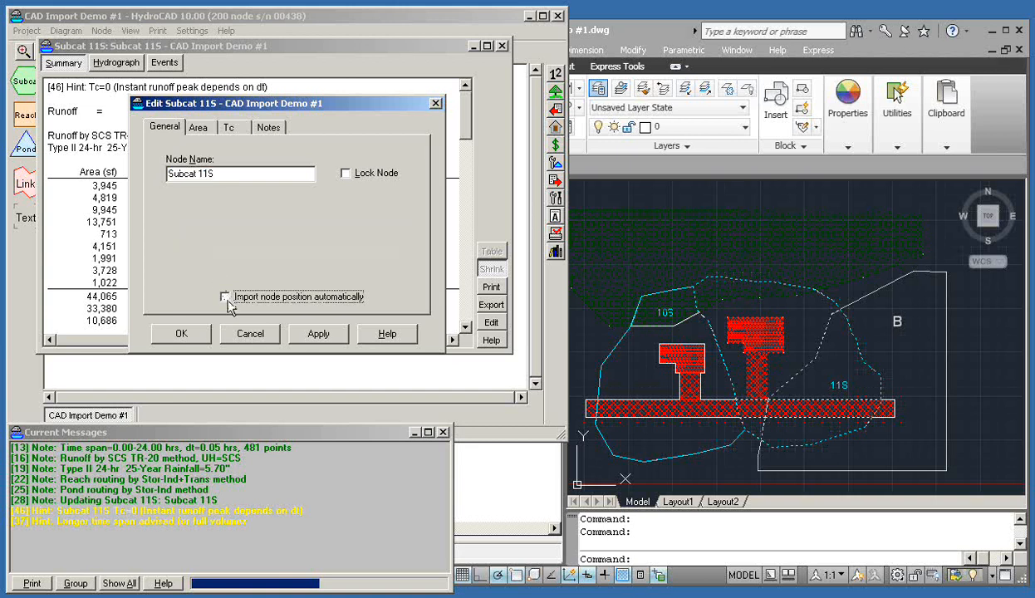
click(185, 336)
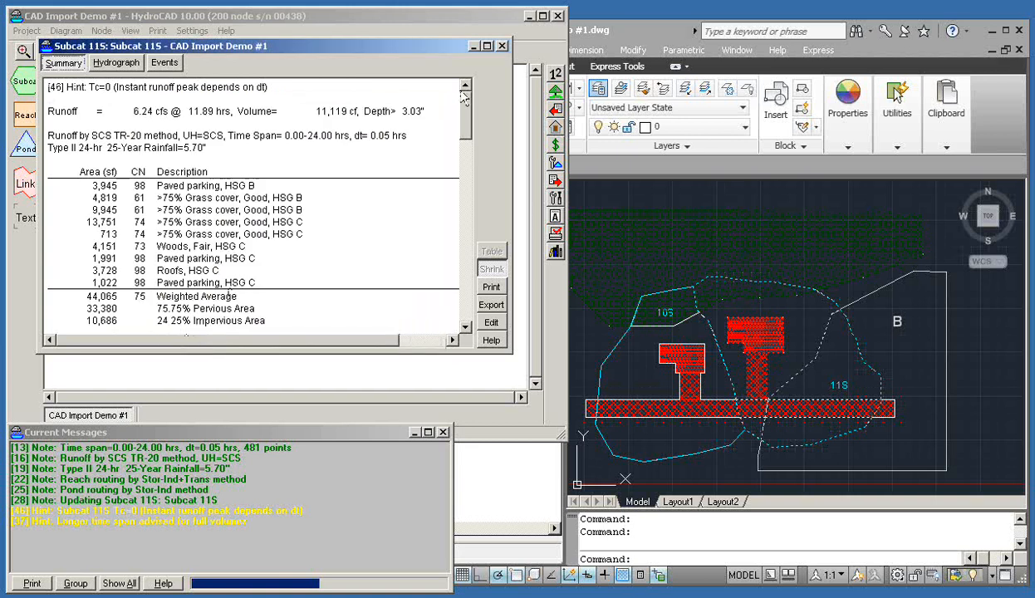
click(501, 48)
drag(420, 237, 441, 225)
Drag node 11S down, back up, and slightly right to settle its position
click(194, 147)
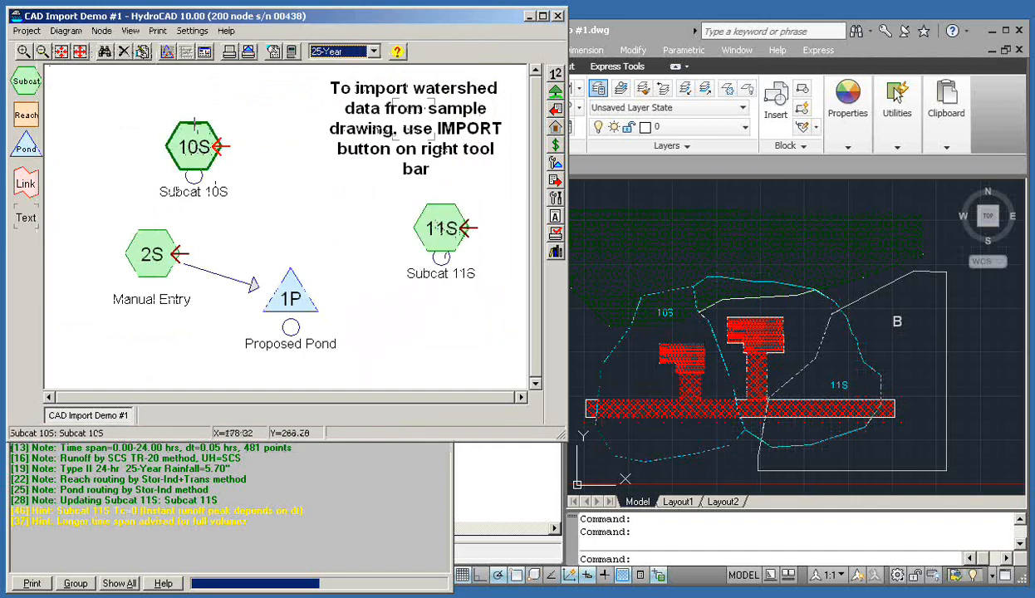
drag(429, 230, 437, 294)
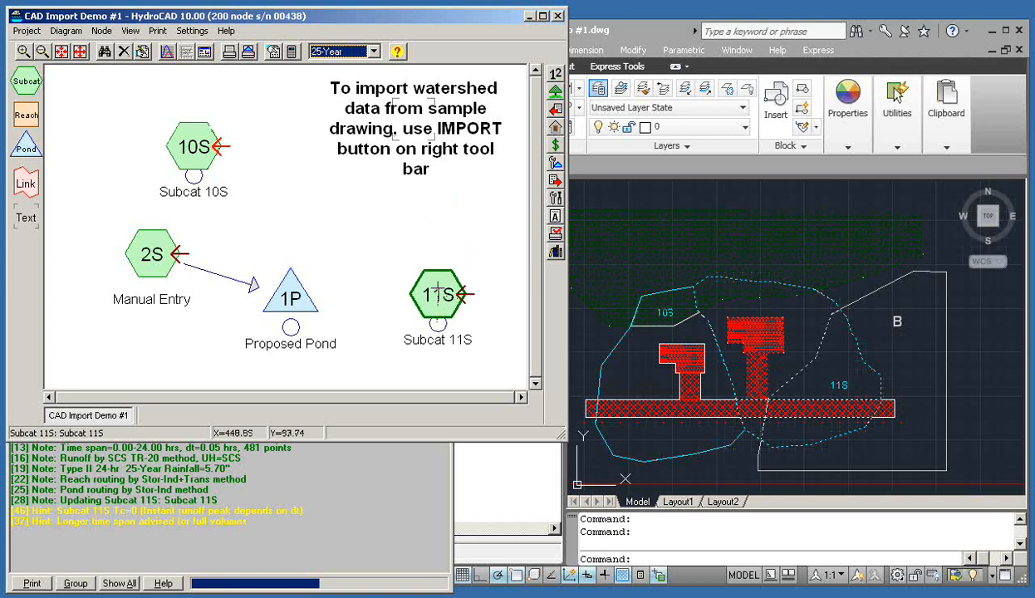
drag(438, 289, 429, 239)
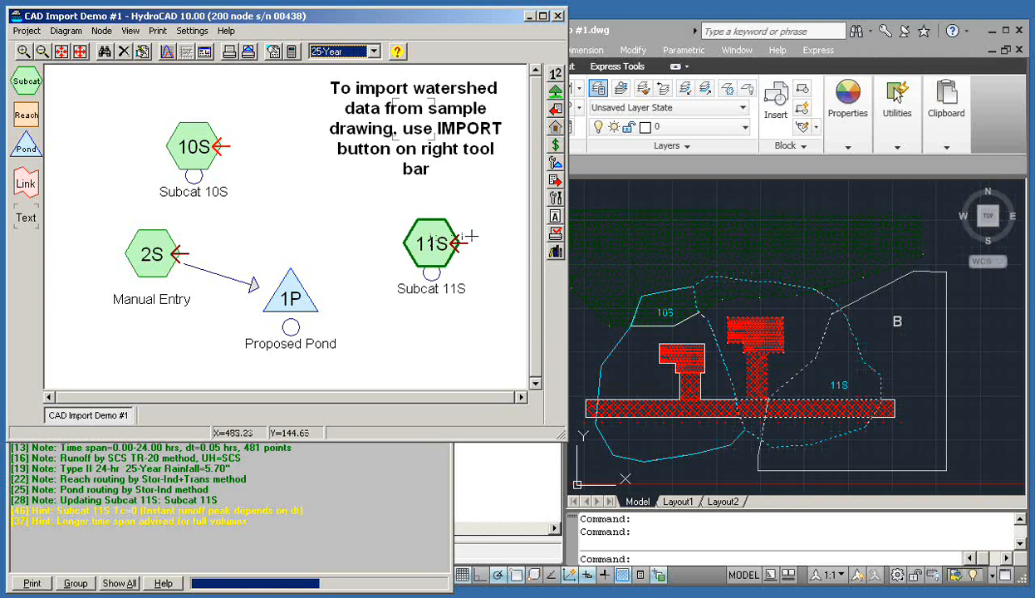
drag(430, 242, 442, 251)
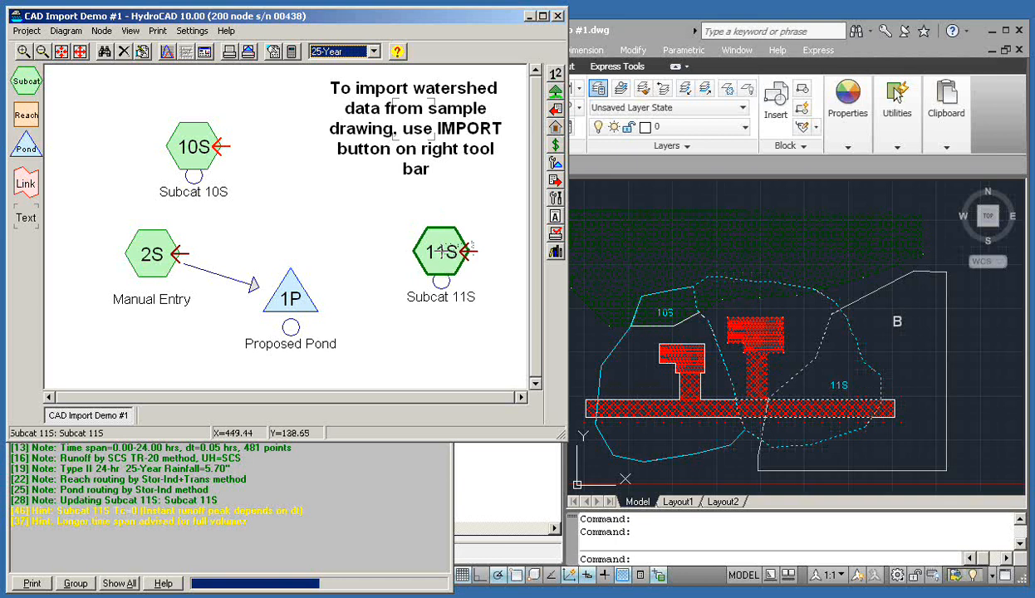
Open the Subcat 10S hydrograph report, peaking at 5.83 cfs with 10,562 cf
click(379, 218)
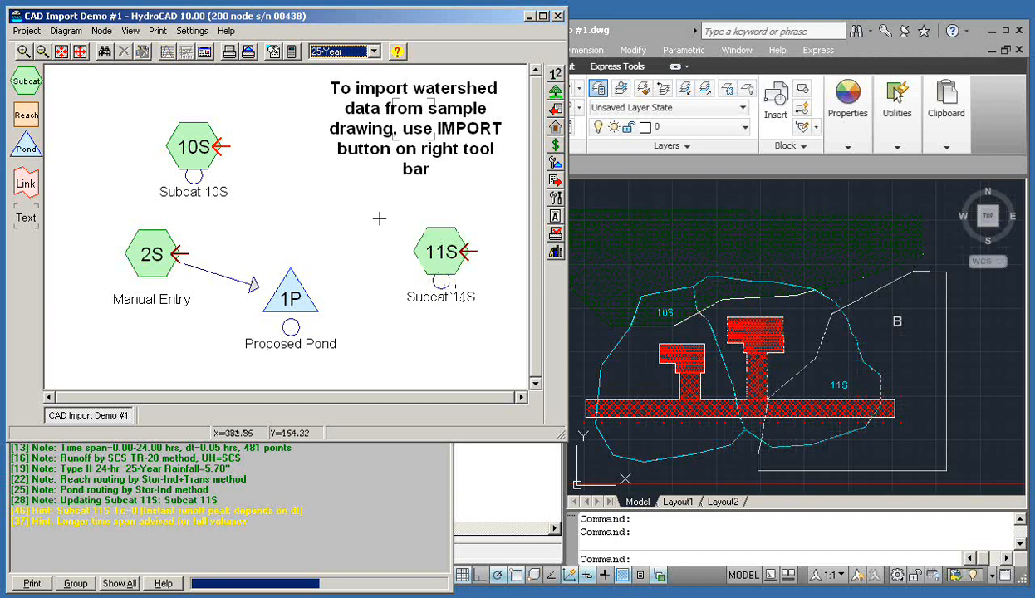
click(192, 156)
double_click(193, 157)
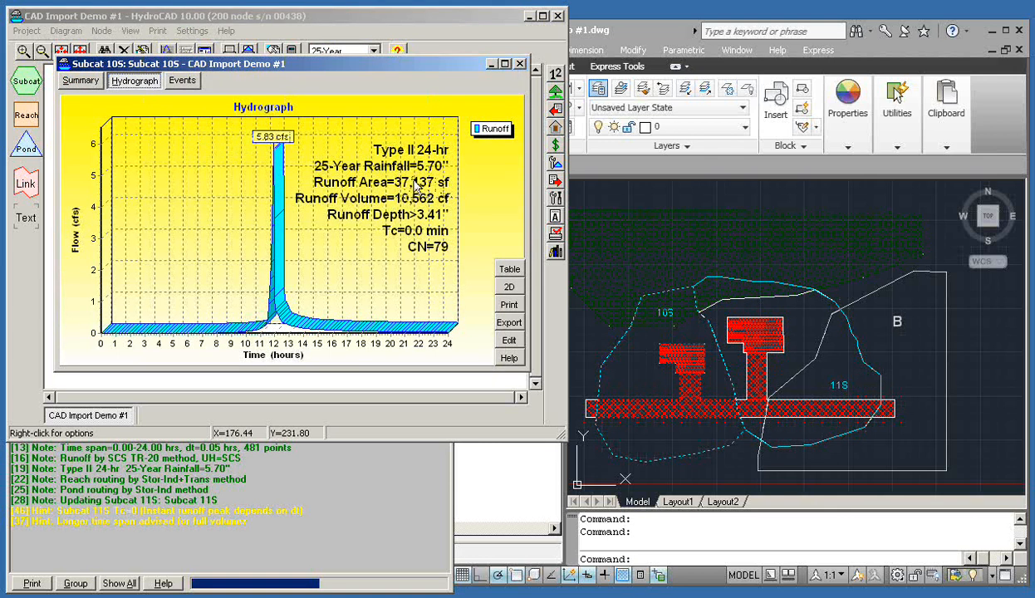
Switch to the AutoCAD drawing CAD Import Demo #1.dwg and back to HydroCAD
click(716, 535)
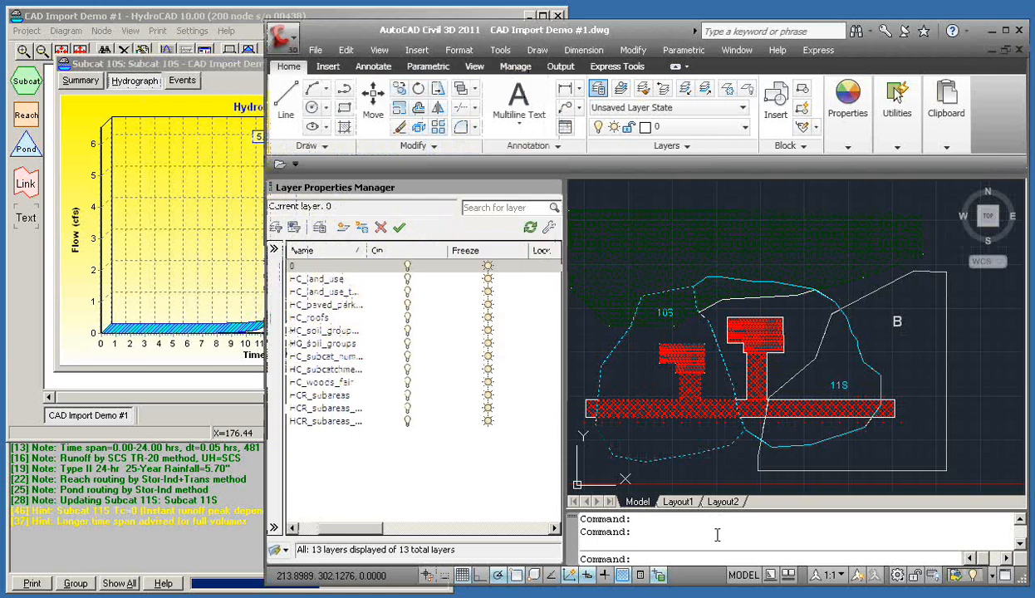
click(234, 20)
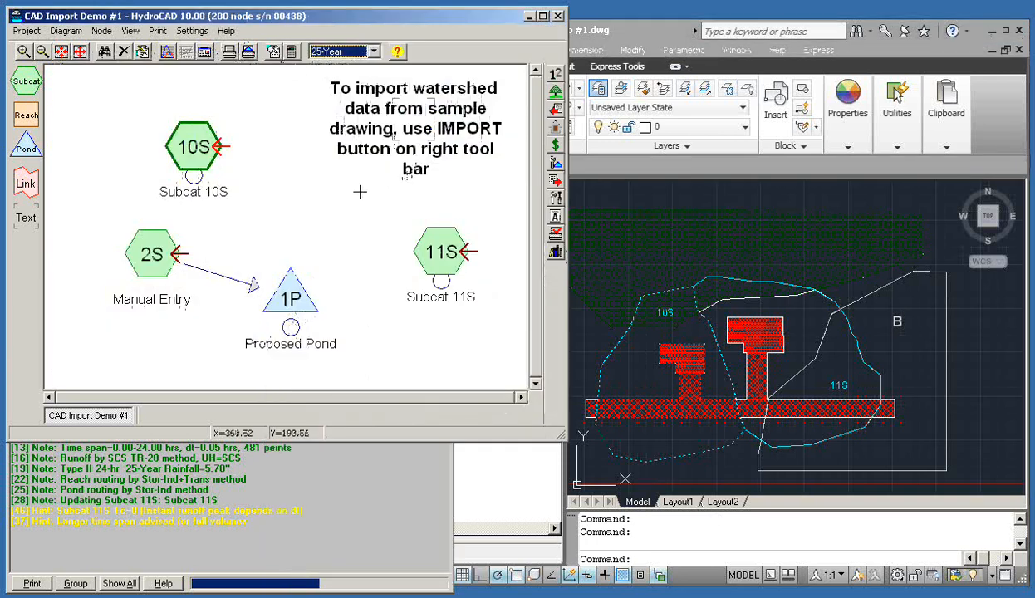
Uncheck View Result Layers under Watershed Import, leaving only unhatched outlines for 10S and 11S
click(556, 116)
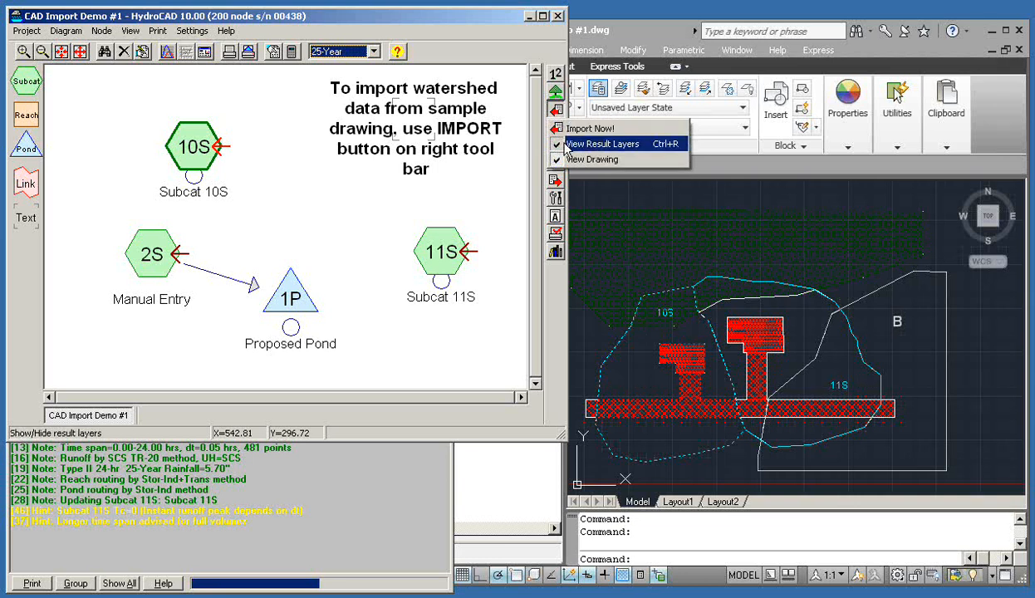
click(664, 146)
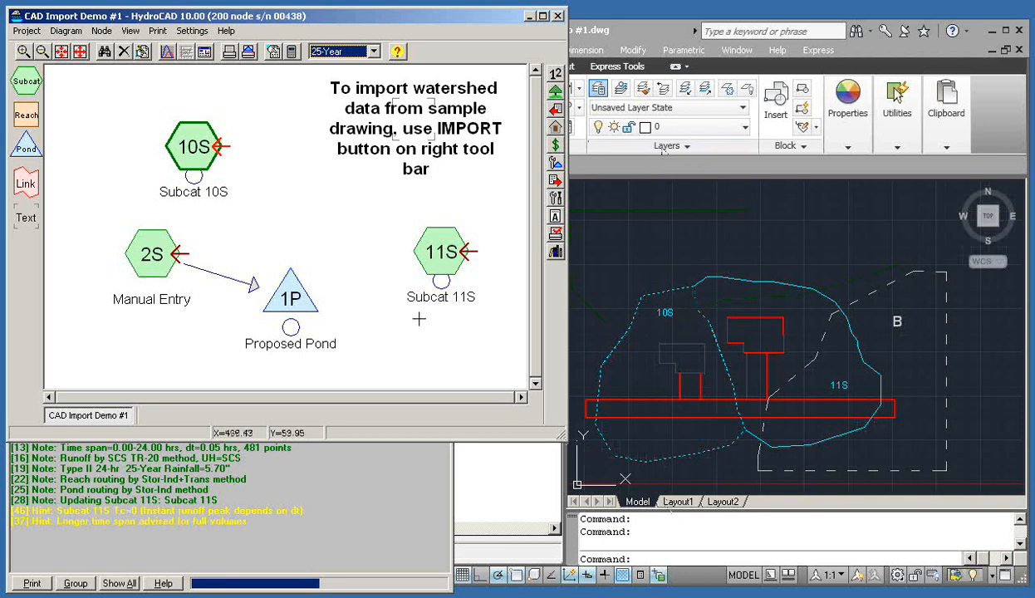
click(346, 223)
In AutoCAD, stretch two vertices of the 10S boundary polyline outward, then return to HydroCAD
click(746, 545)
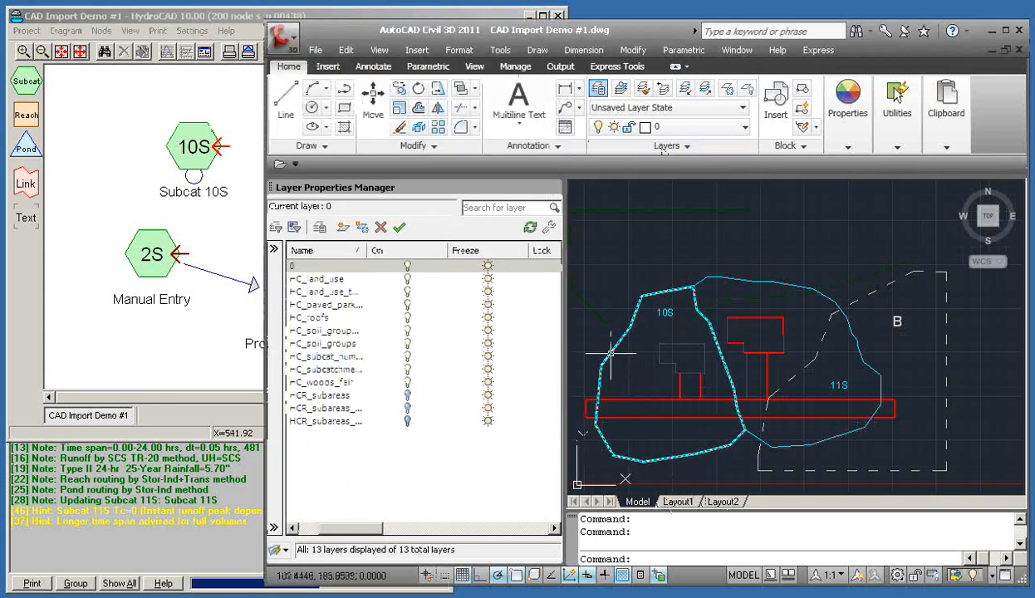
mouse_move(611, 353)
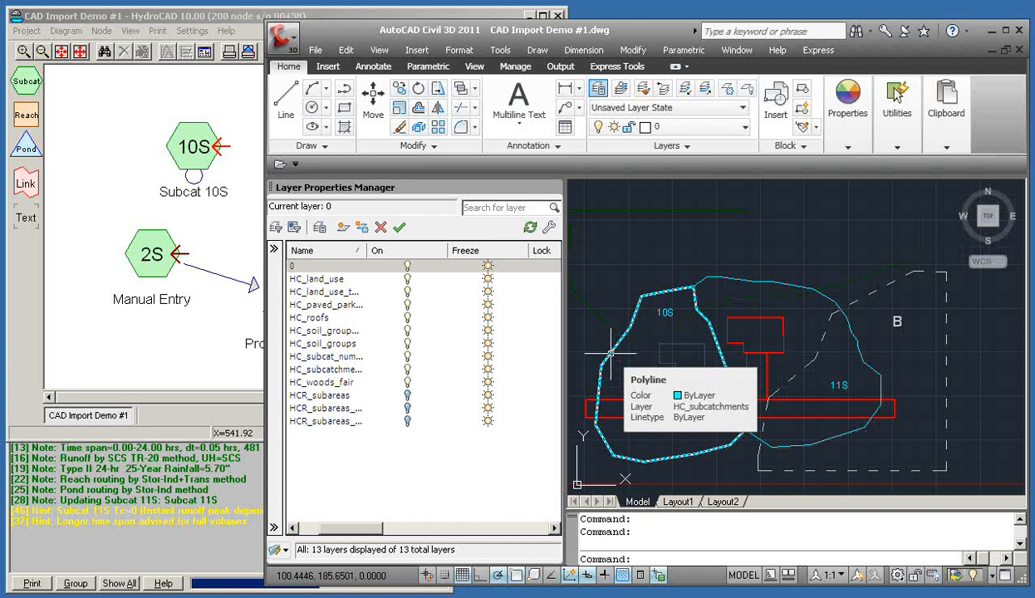
click(610, 353)
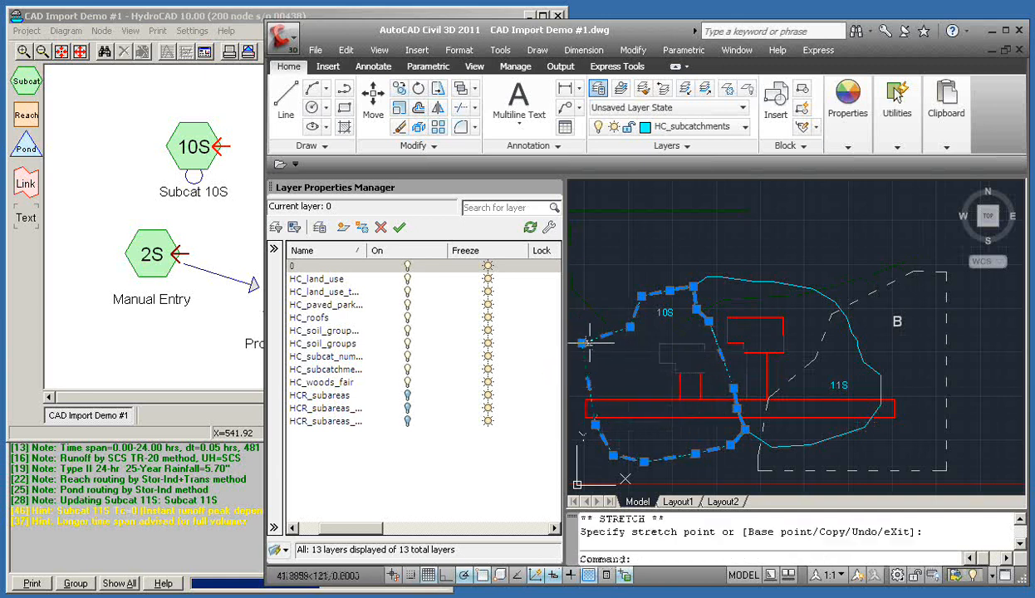
click(597, 295)
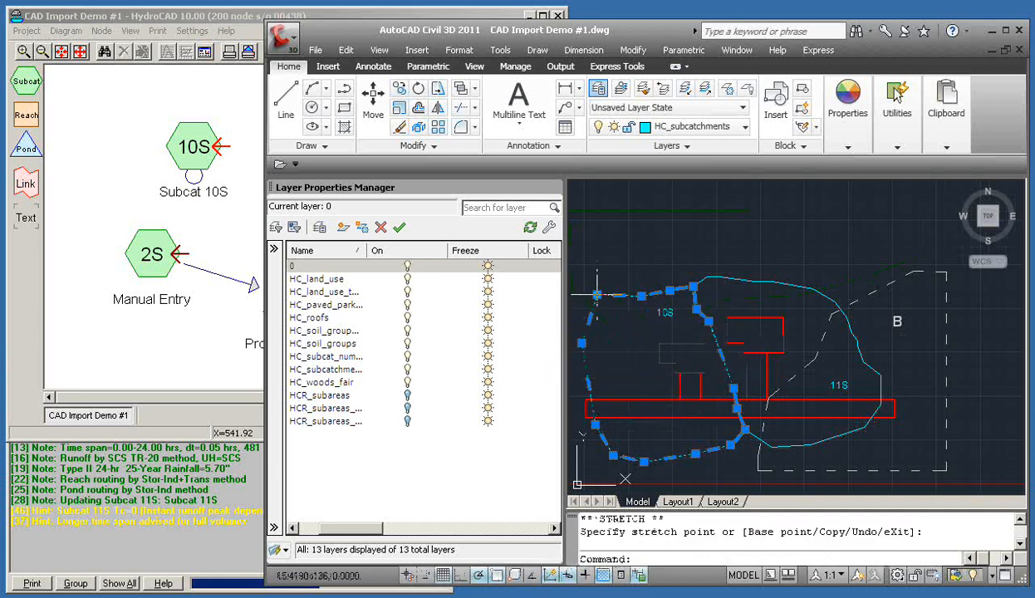
click(641, 295)
click(641, 270)
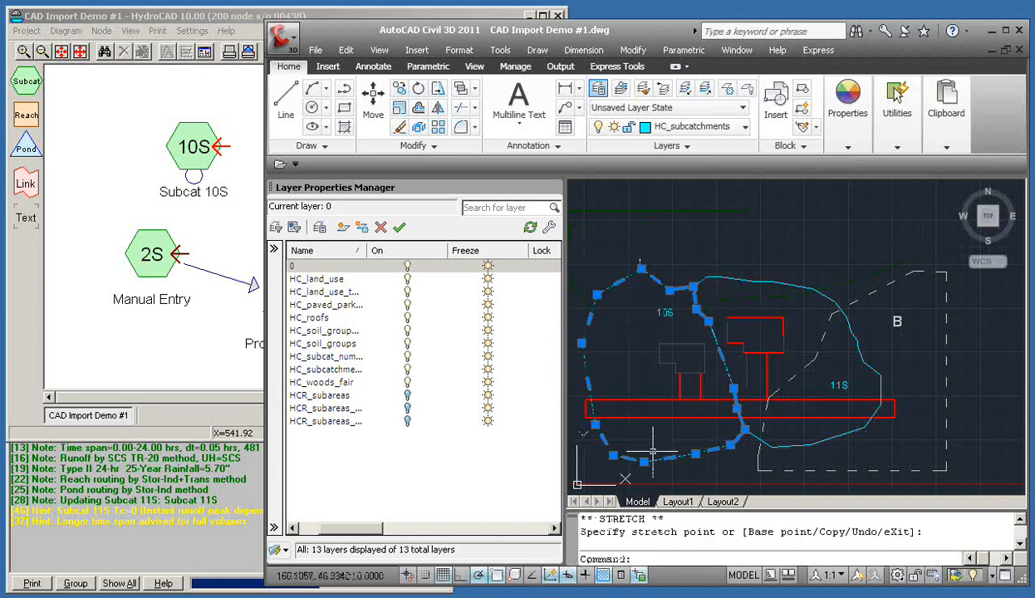
key(Escape)
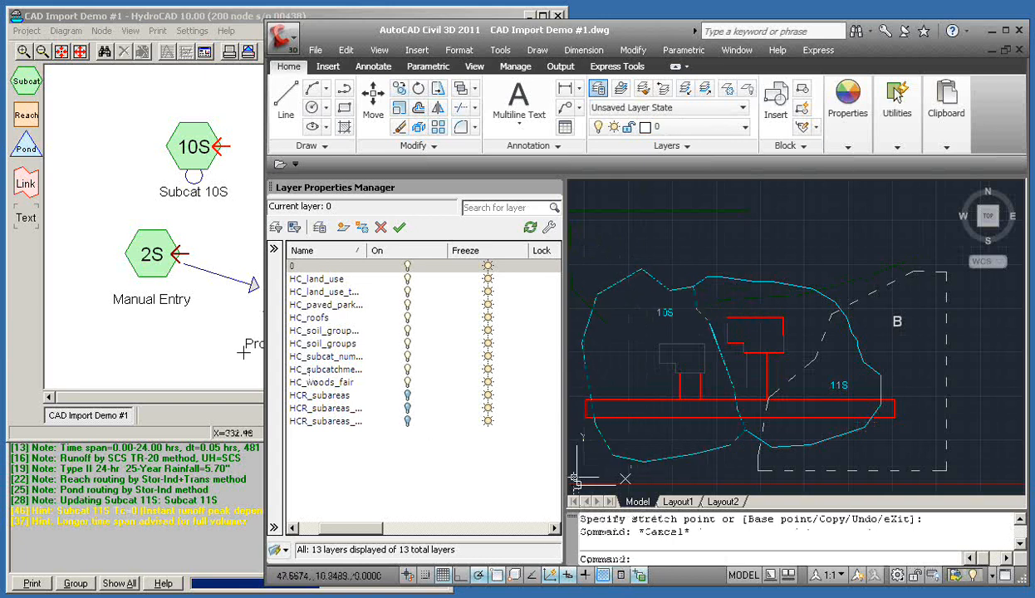
click(230, 414)
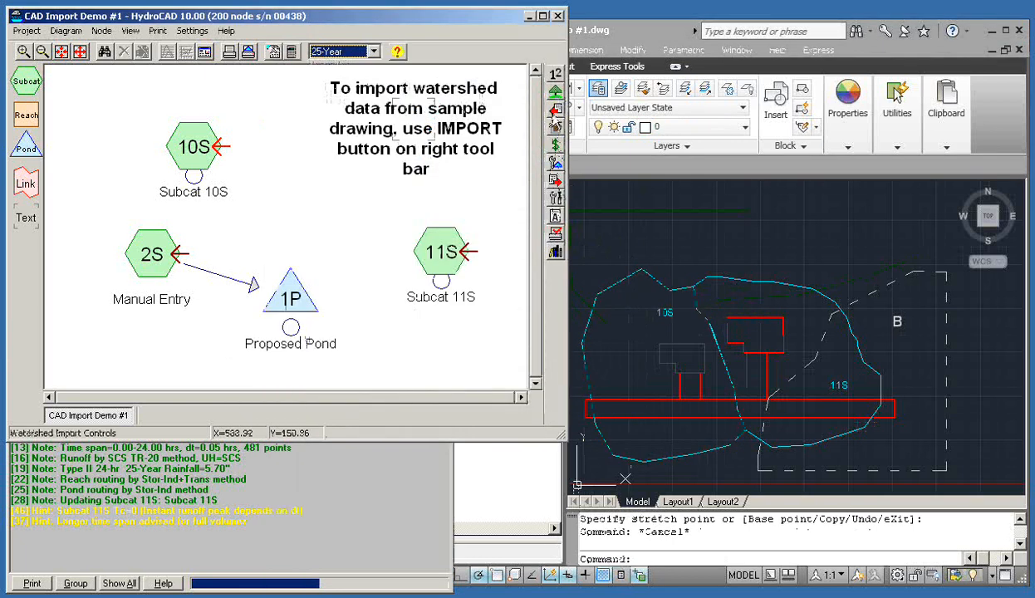
Re-import the watershed from the drawing, review the 6.94 cfs Subcat 10S hydrograph, and close it
click(555, 111)
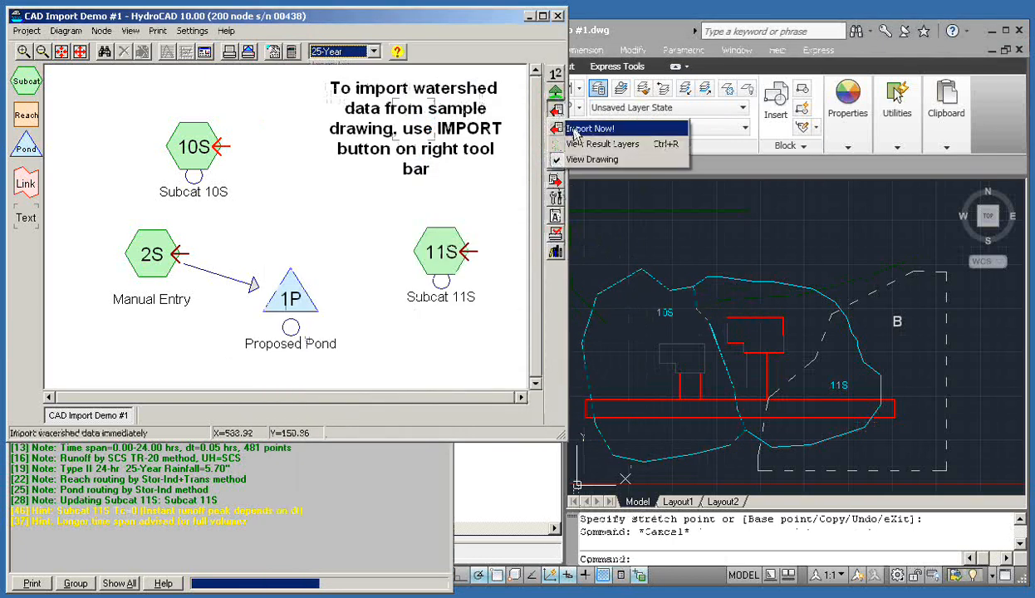
click(582, 129)
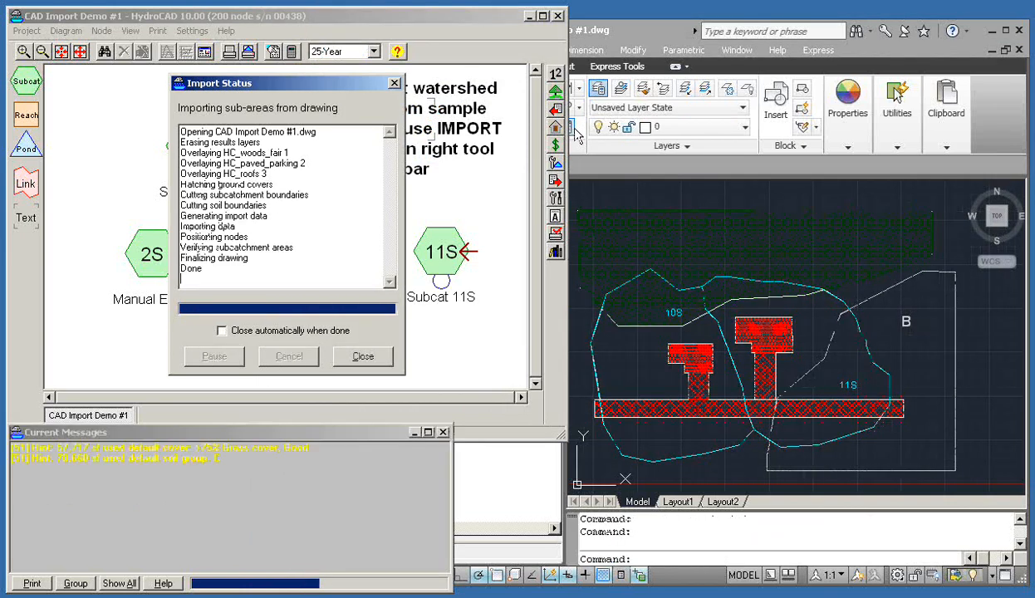
click(364, 356)
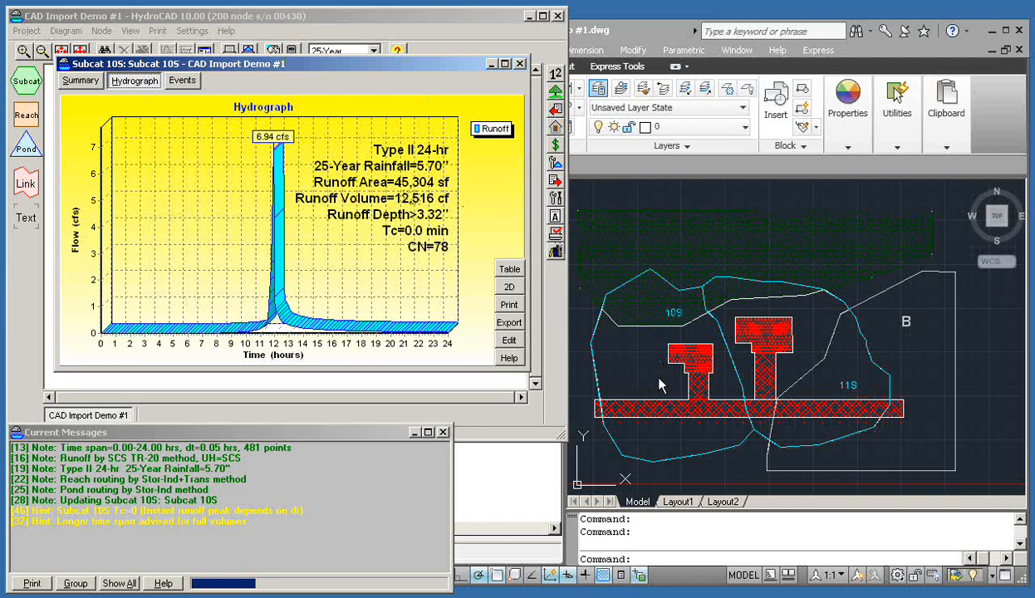
click(520, 64)
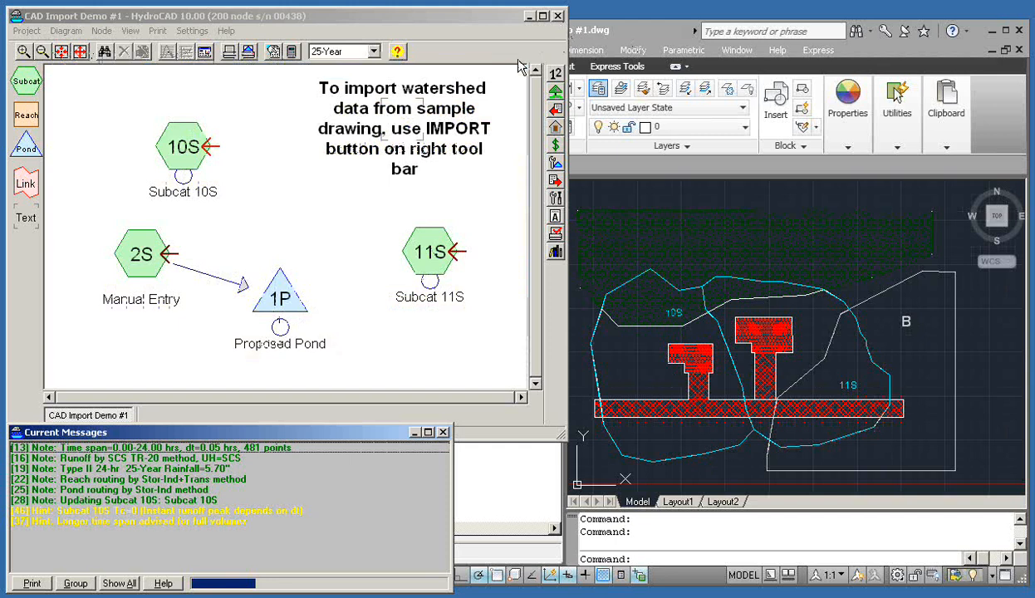
drag(467, 15, 479, 15)
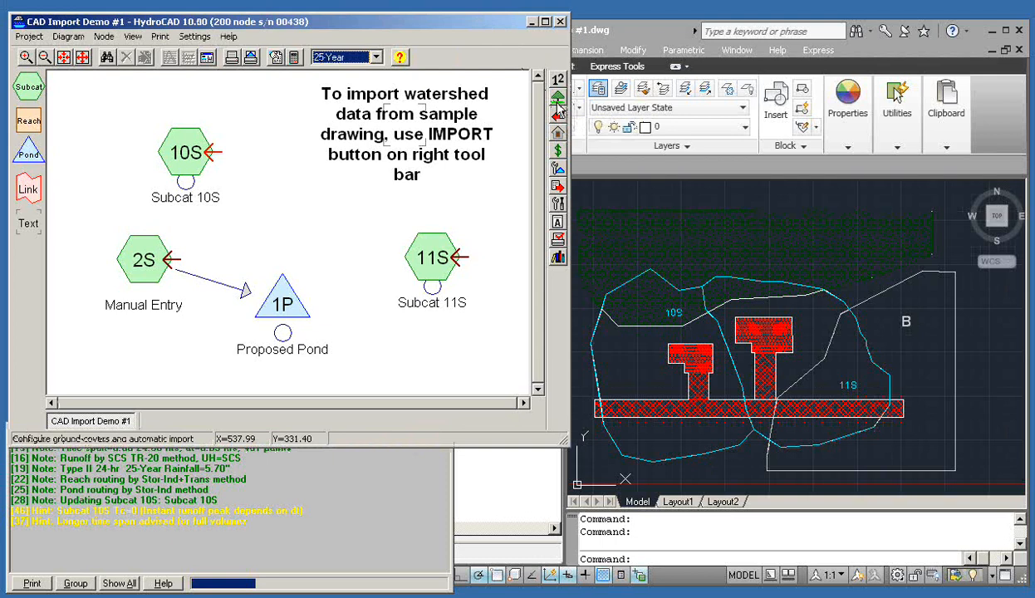
Open Settings > Watershed and scroll the CN020.txt Ground Covers list to the Additional Drawing Layers
click(195, 36)
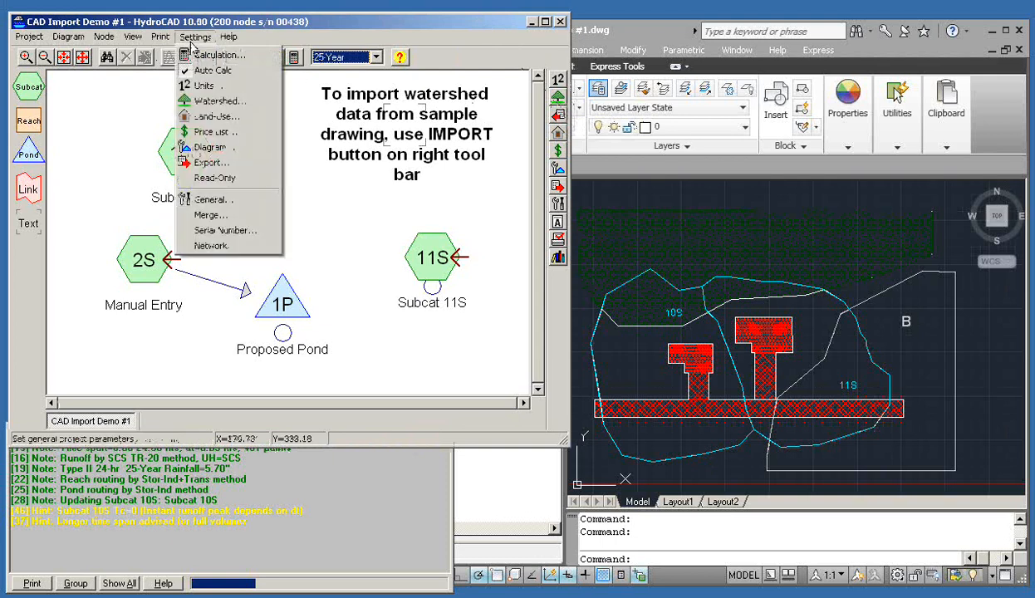
click(220, 103)
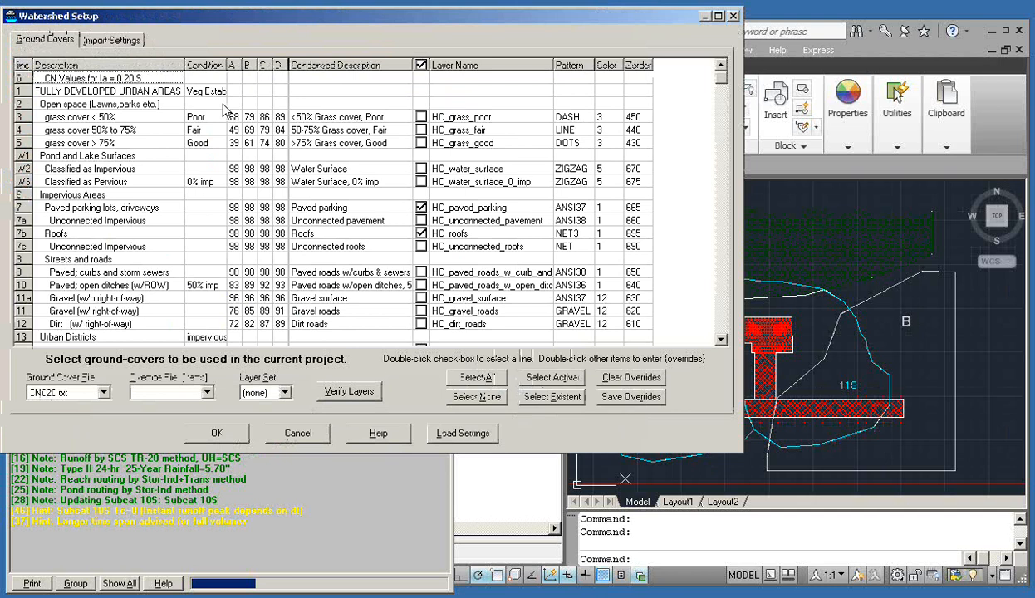
drag(241, 16, 255, 17)
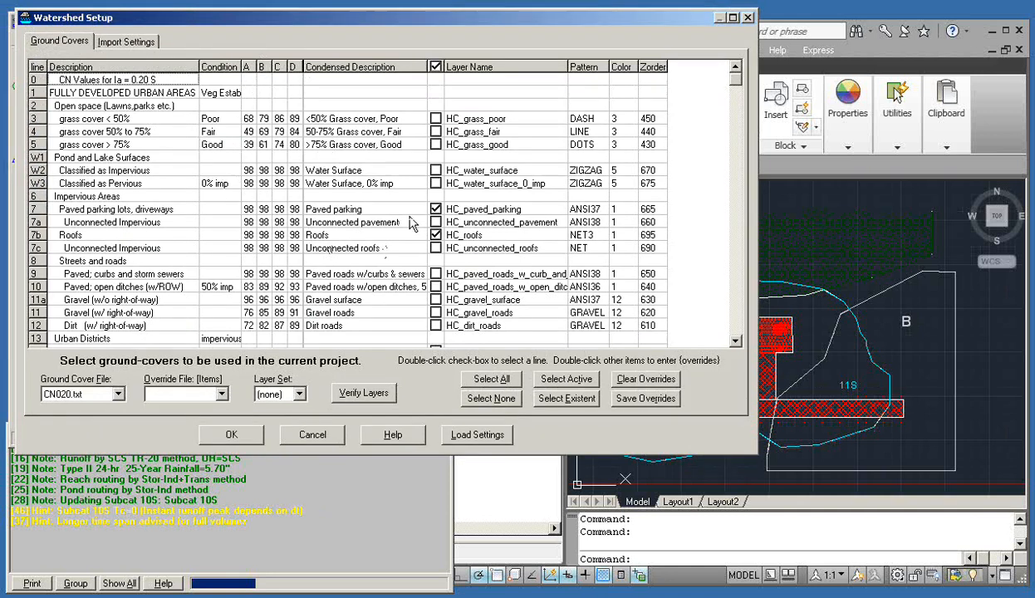
key(alt+Tab)
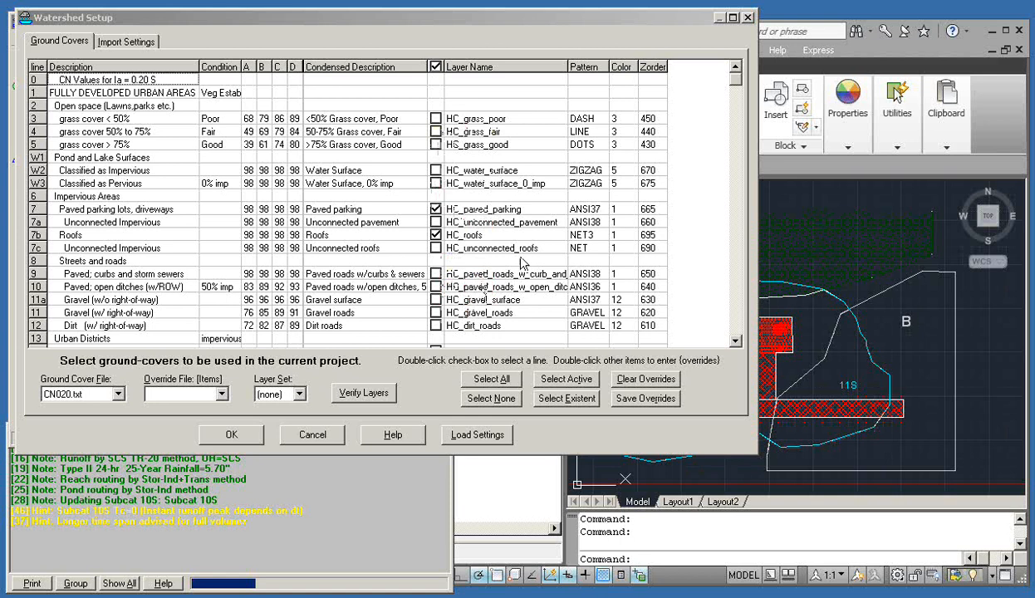
drag(735, 81, 737, 334)
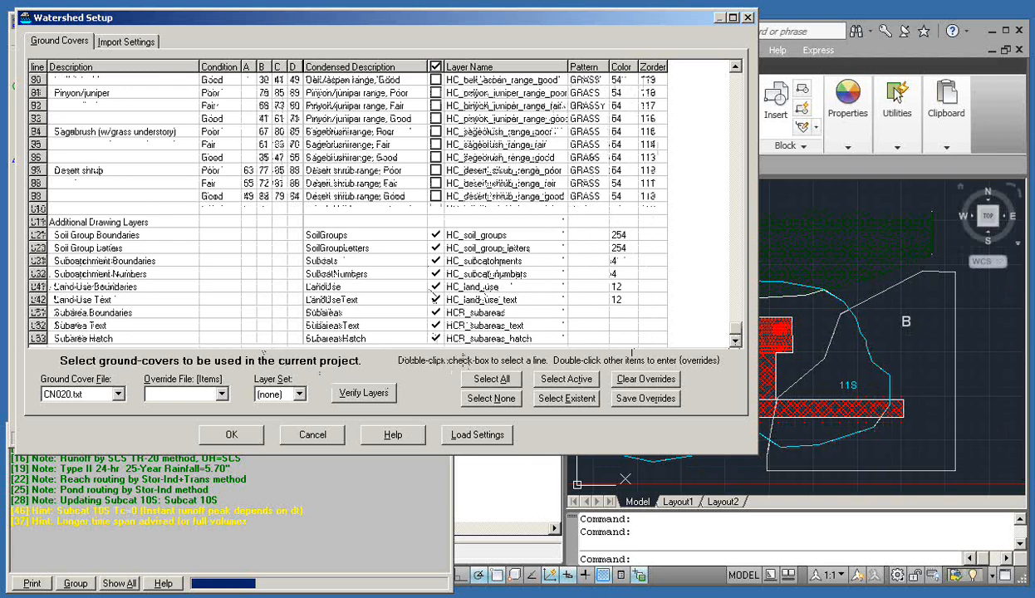
Compare the covers with AutoCAD's HC layer list, then show Watershed Setup's Import Settings
click(963, 208)
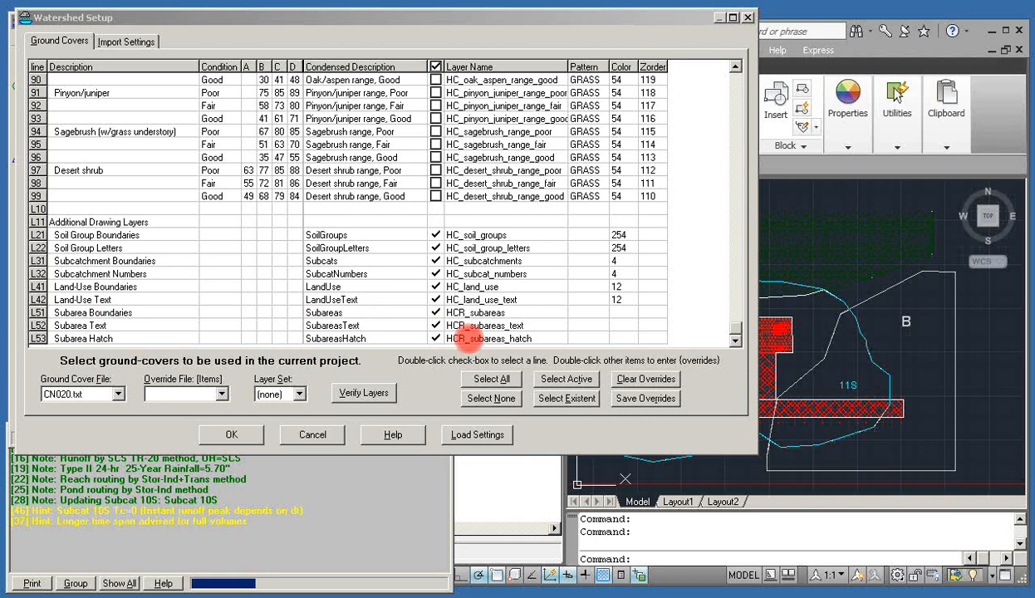
click(853, 18)
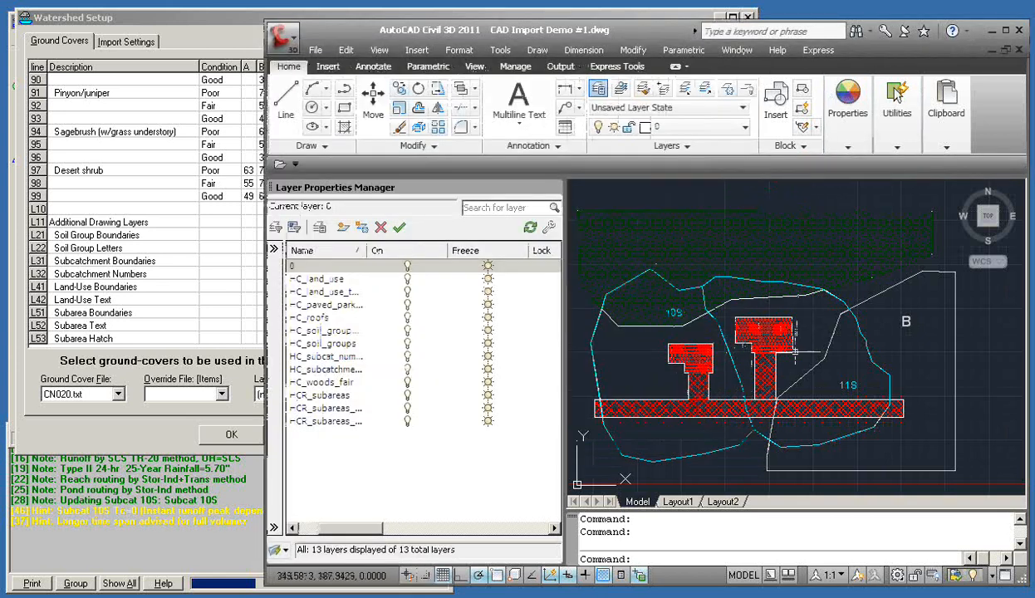
mouse_move(722, 404)
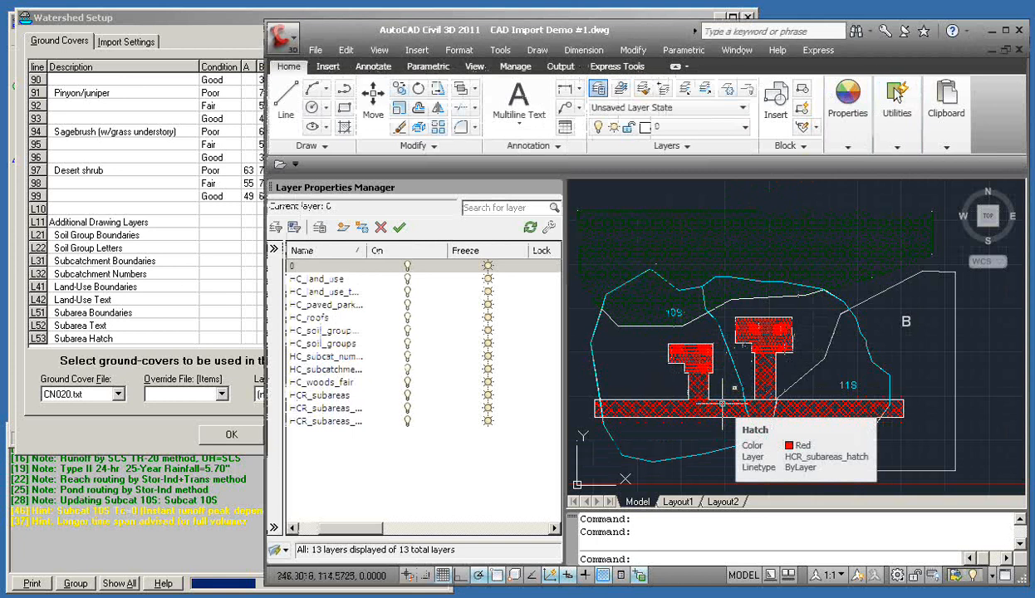
click(160, 11)
drag(160, 11, 177, 13)
click(138, 48)
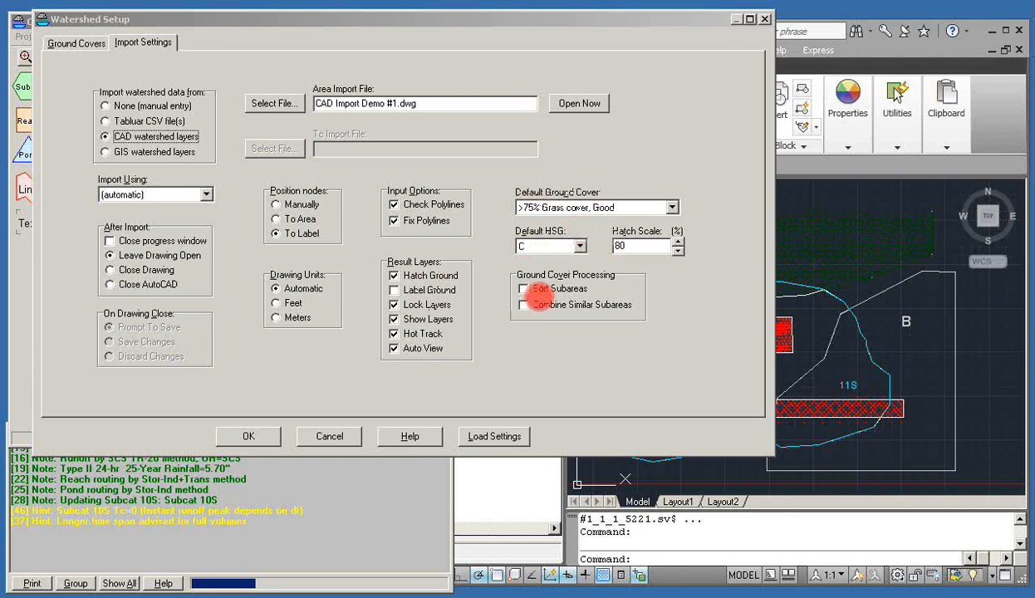
Tick Combine Similar Subareas as a demonstration, then cancel Watershed Setup without saving
click(524, 305)
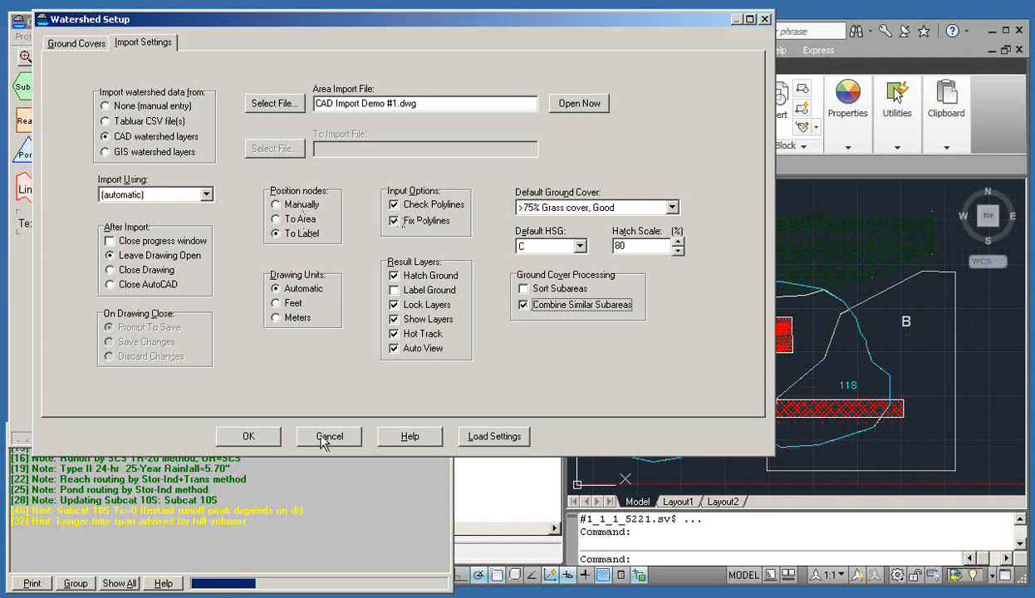
click(328, 437)
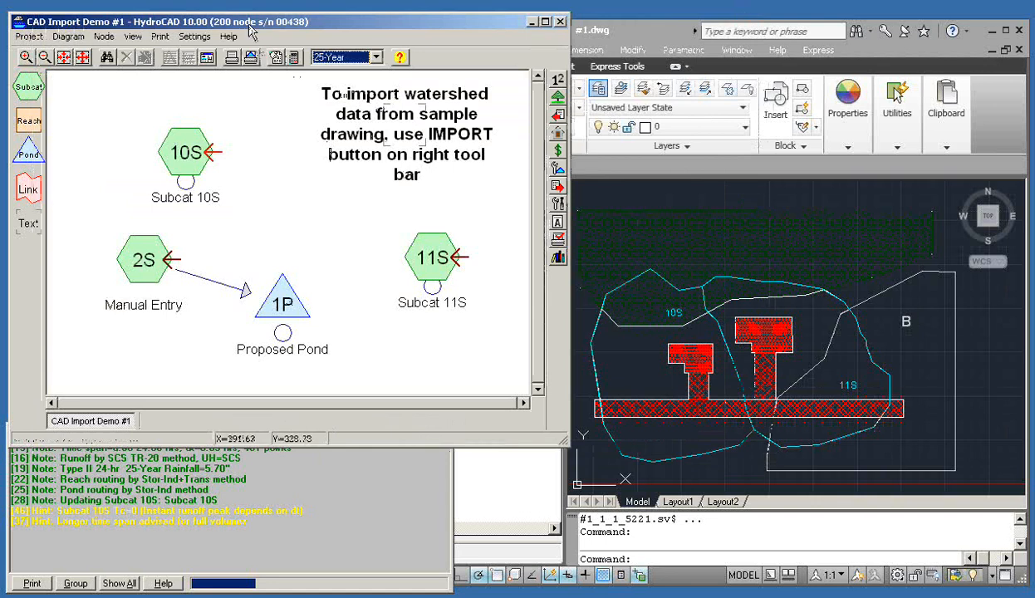
drag(254, 30, 256, 30)
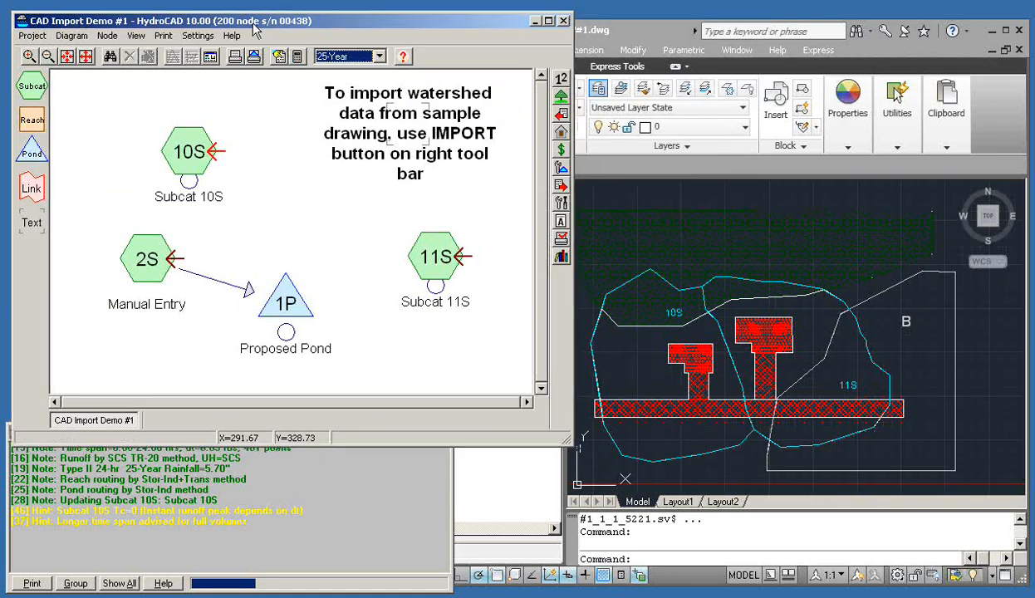
click(210, 57)
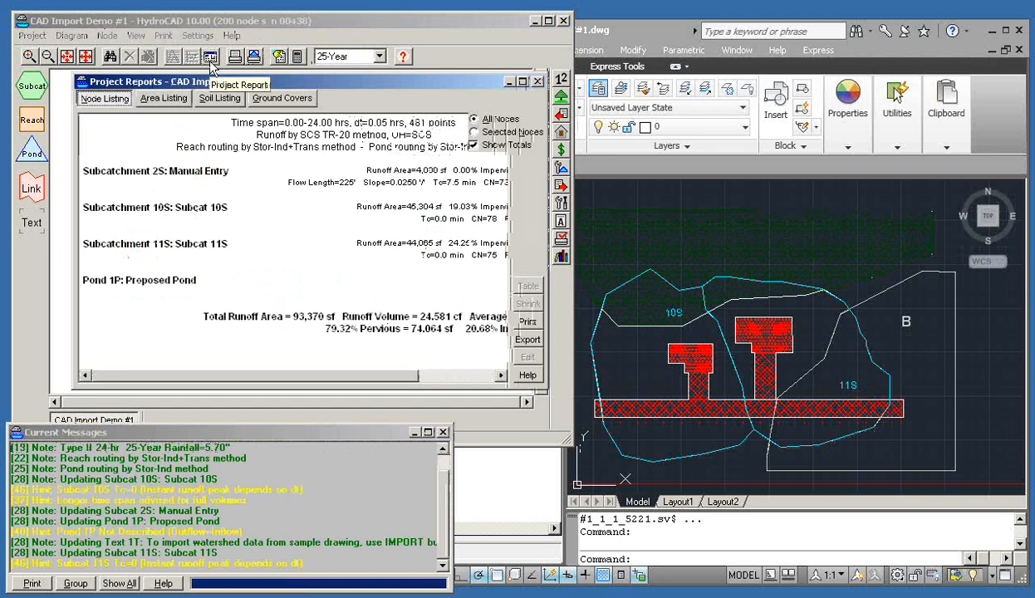
click(255, 106)
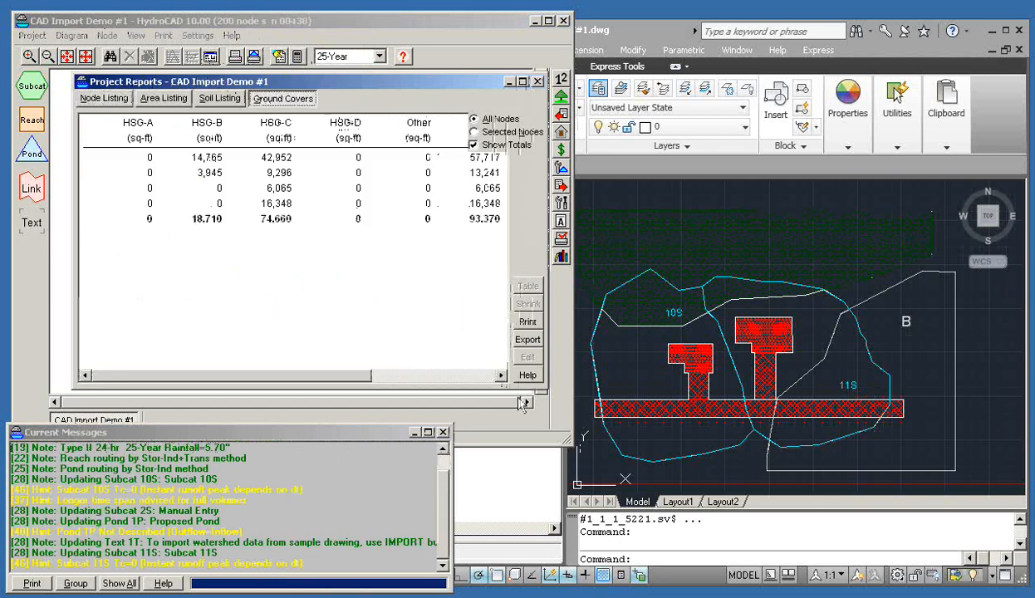
drag(546, 385, 858, 492)
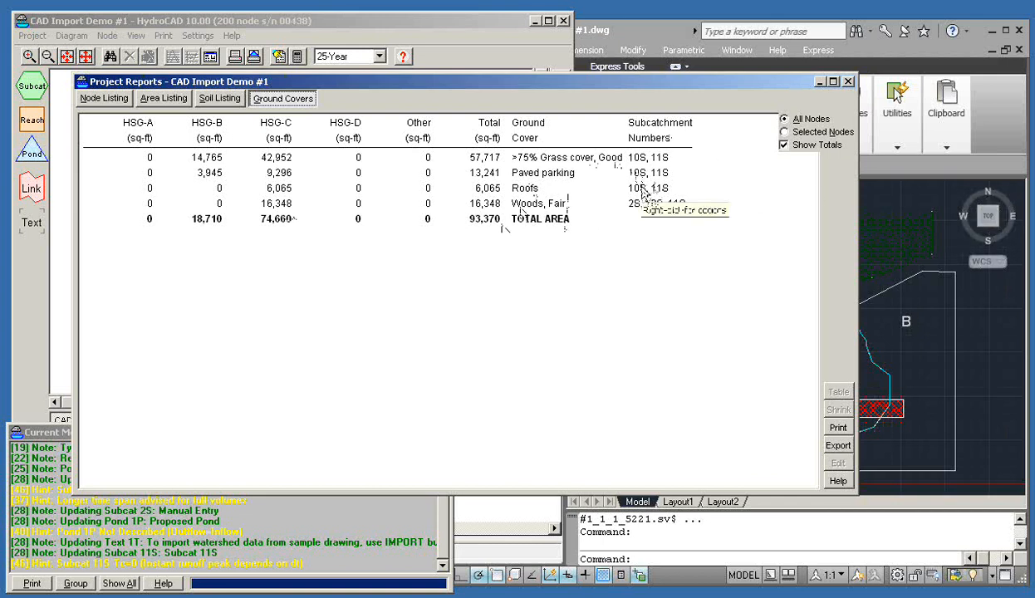
click(847, 83)
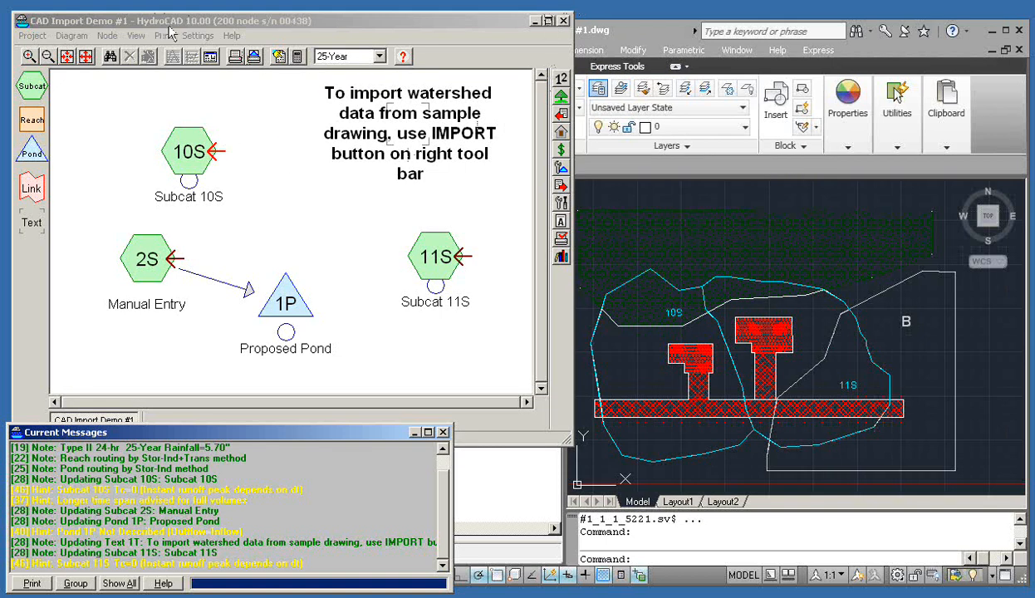
Create and open a new empty project file named Webinar3
click(34, 38)
click(47, 52)
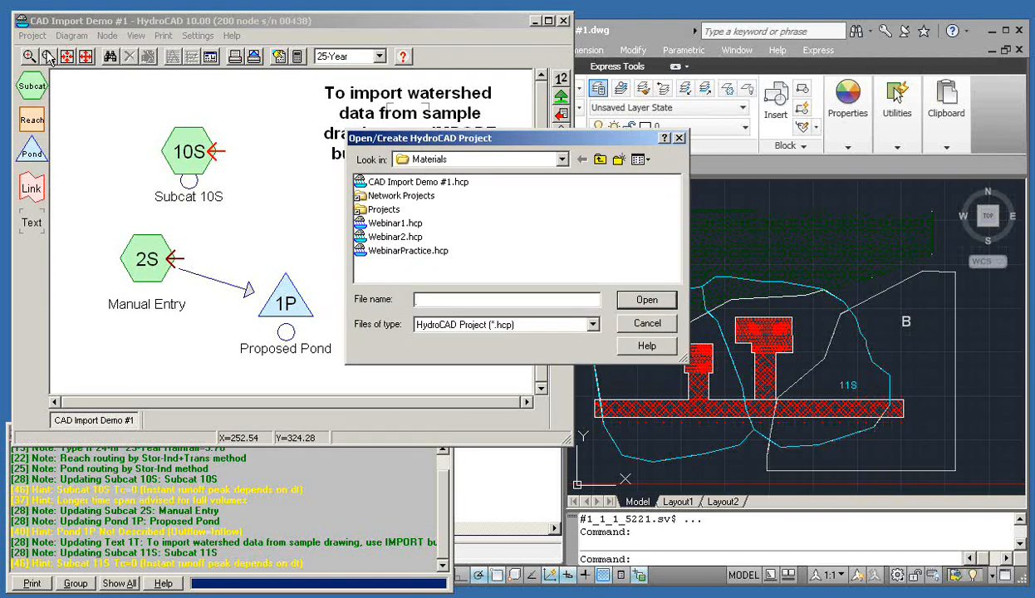
text(Webinar)
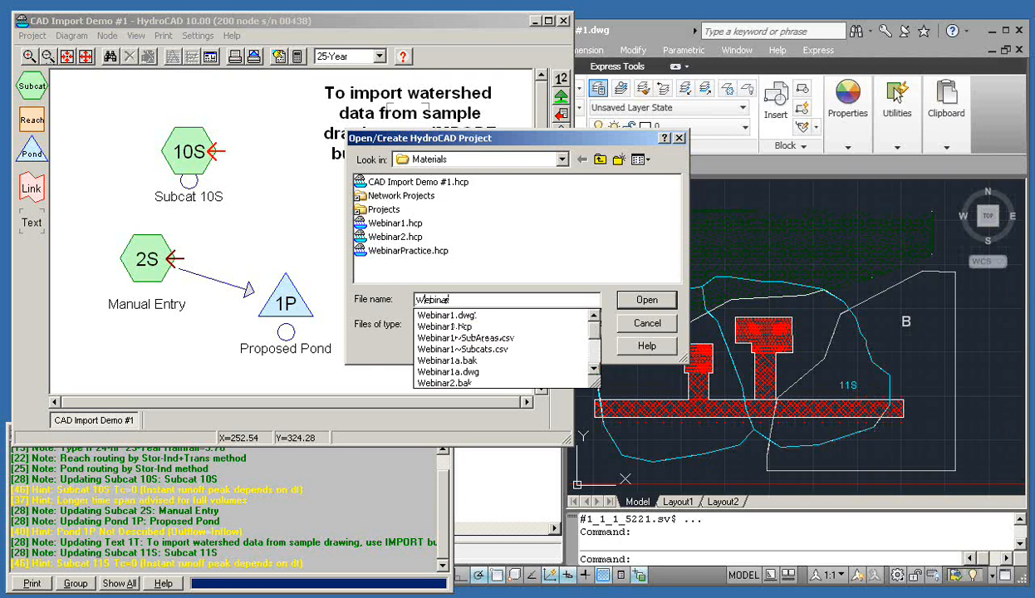
text(3)
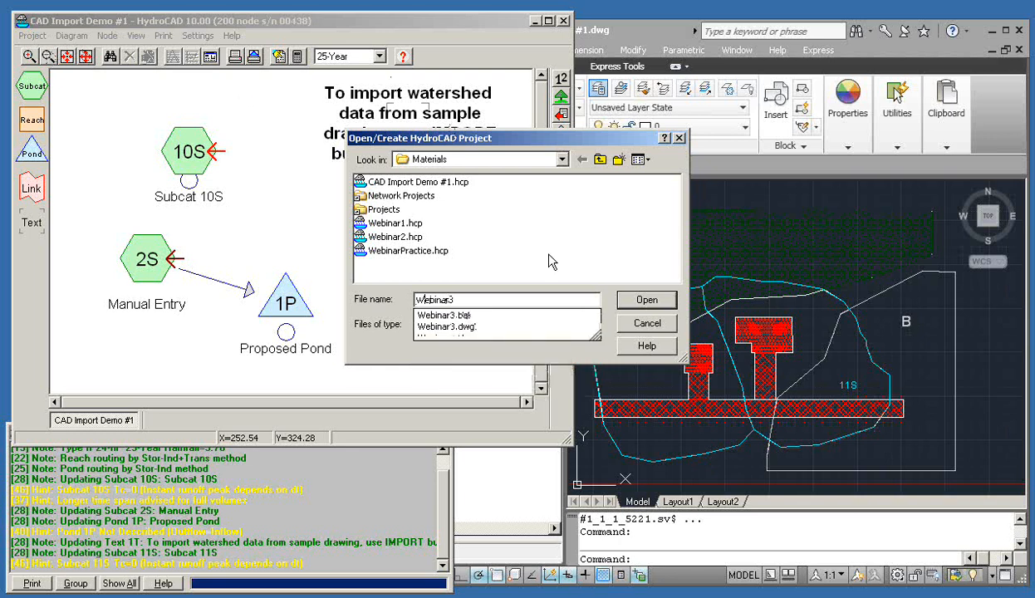
click(646, 301)
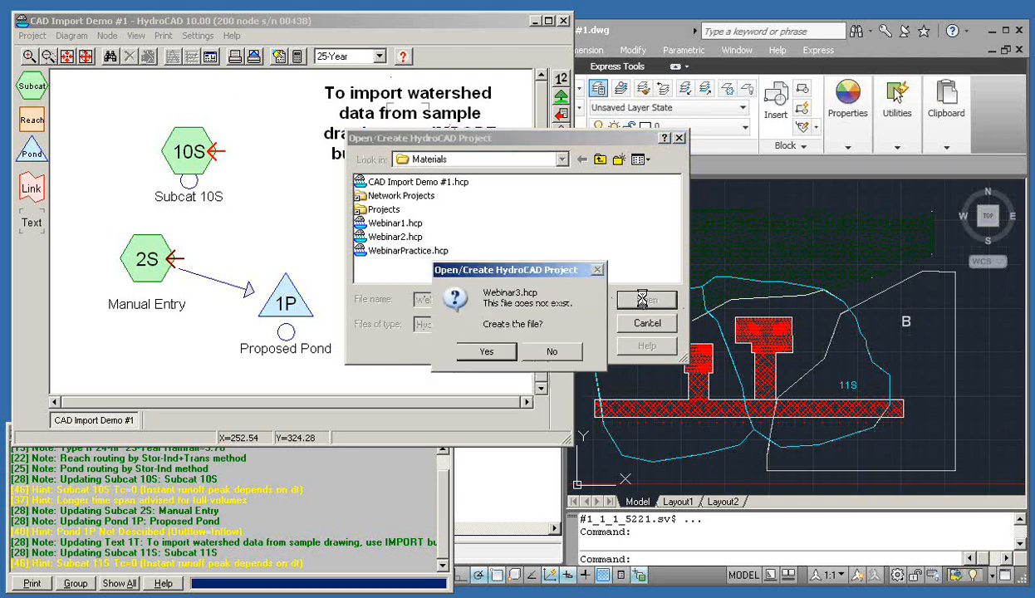
click(496, 350)
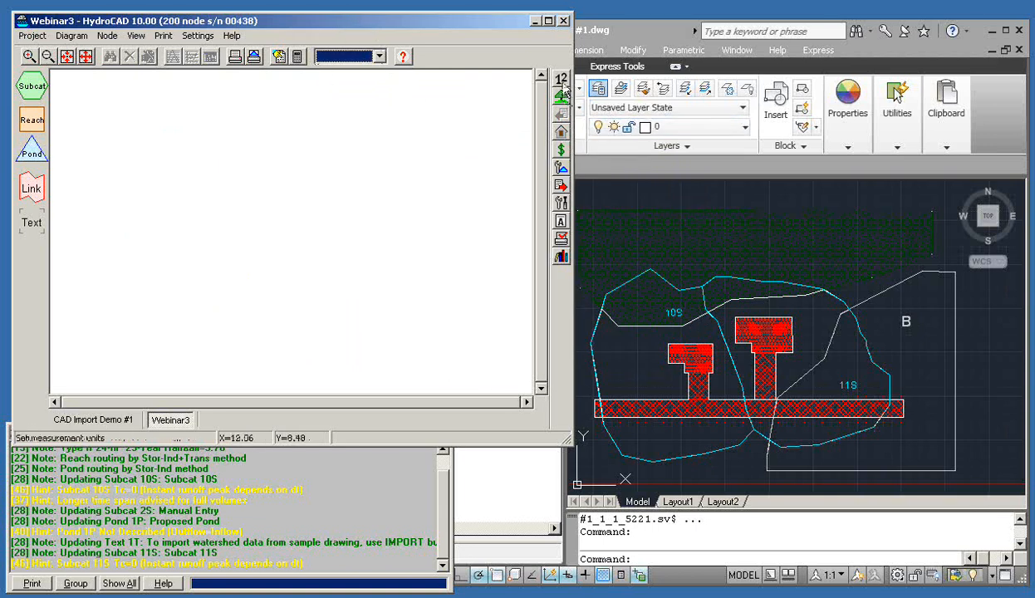
Keep English project units with 'Use Large Units for Areas & Volumes' unchecked
click(200, 36)
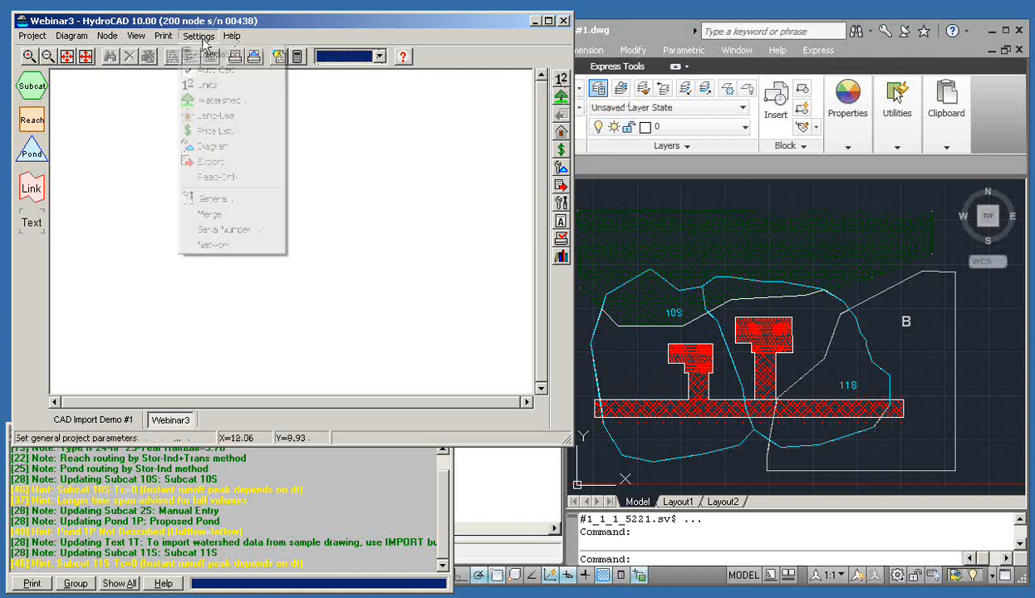
click(541, 56)
click(563, 80)
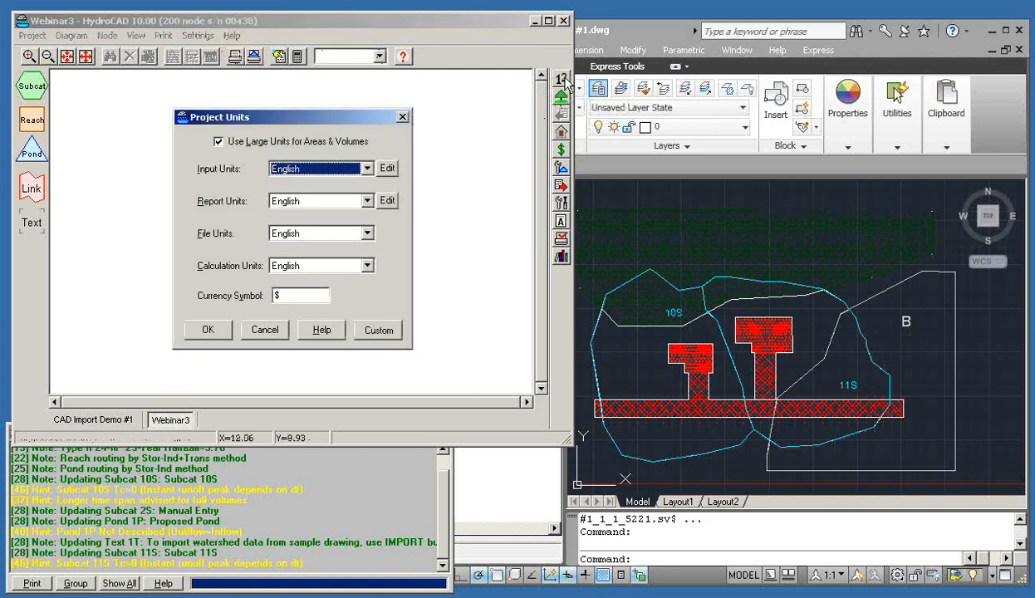
drag(326, 117, 400, 112)
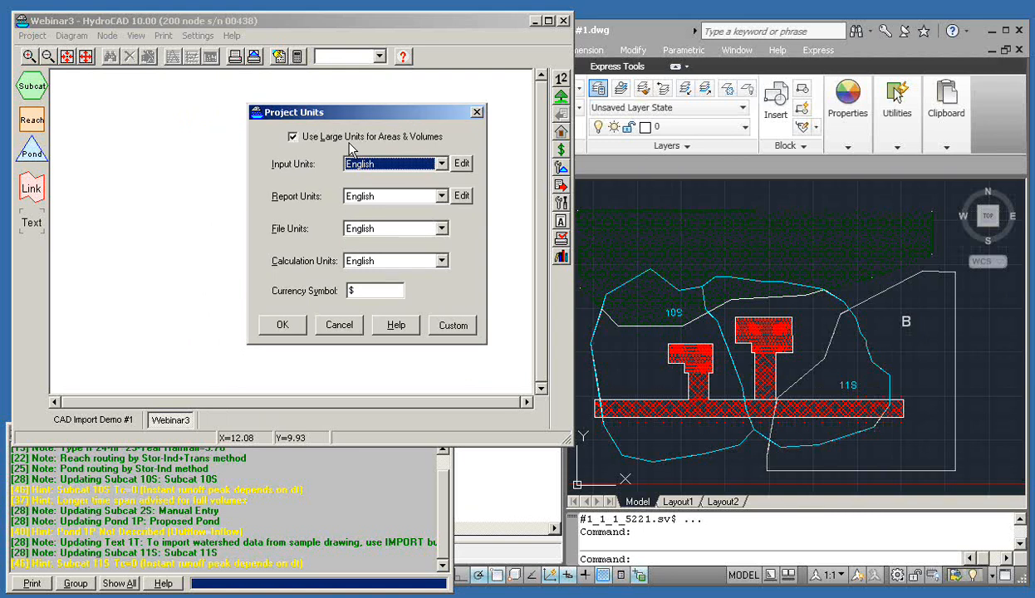
click(292, 138)
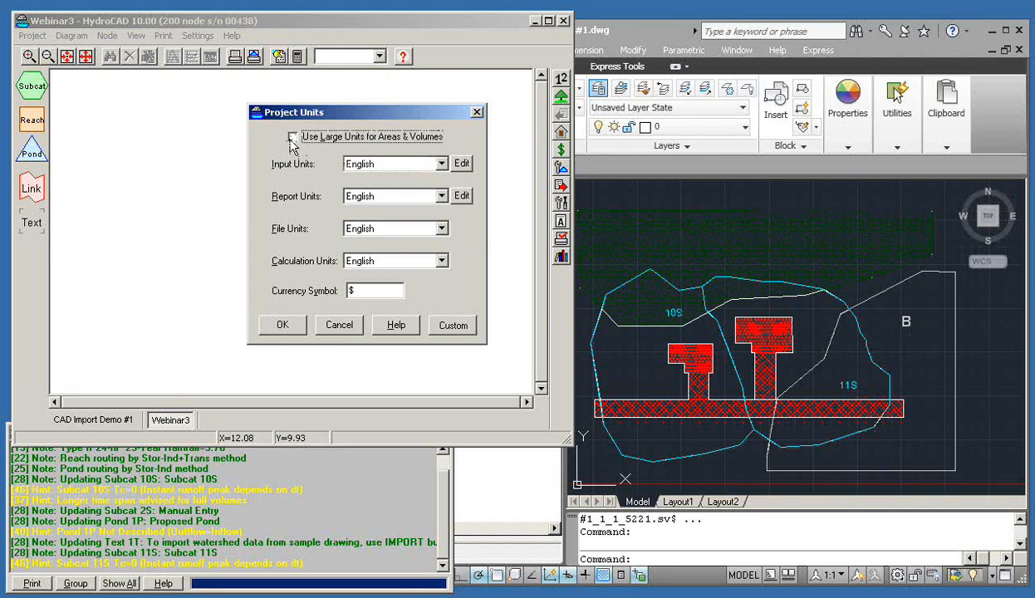
click(293, 138)
click(281, 328)
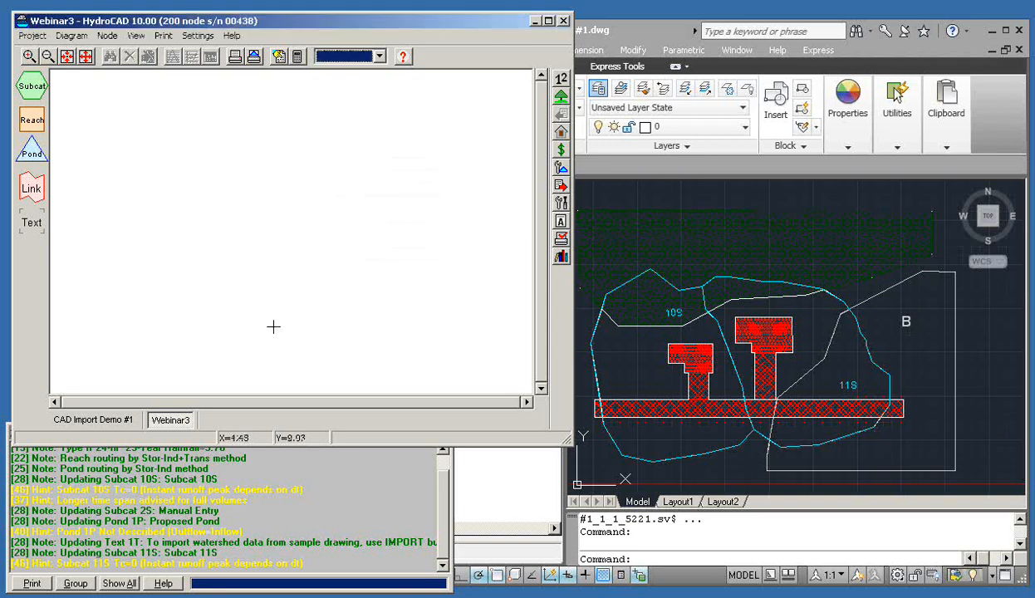
Import the NRCS rainfall events for Wilkes North, NC from the lookup table
click(296, 57)
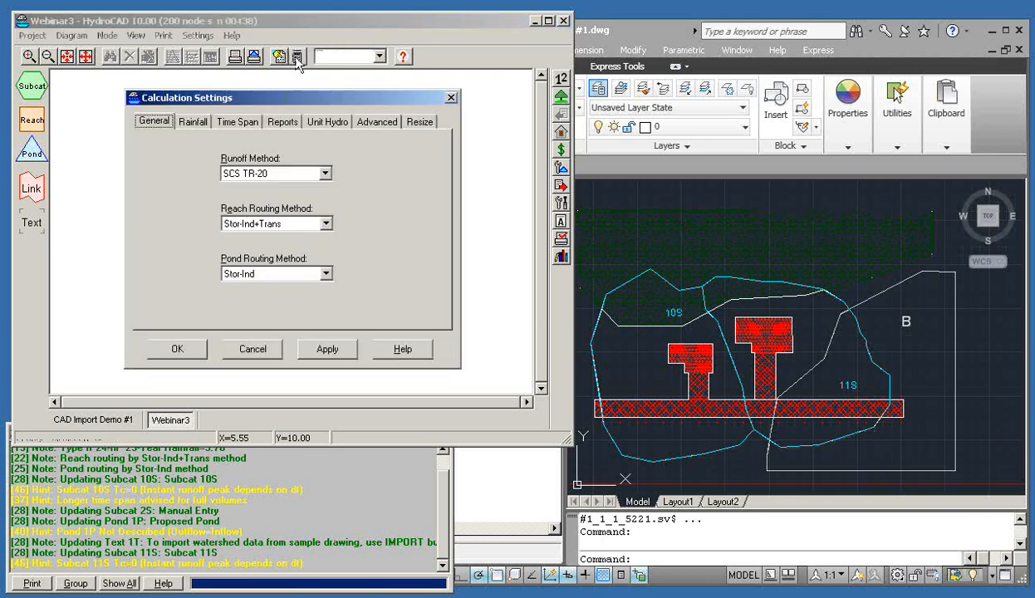
click(199, 126)
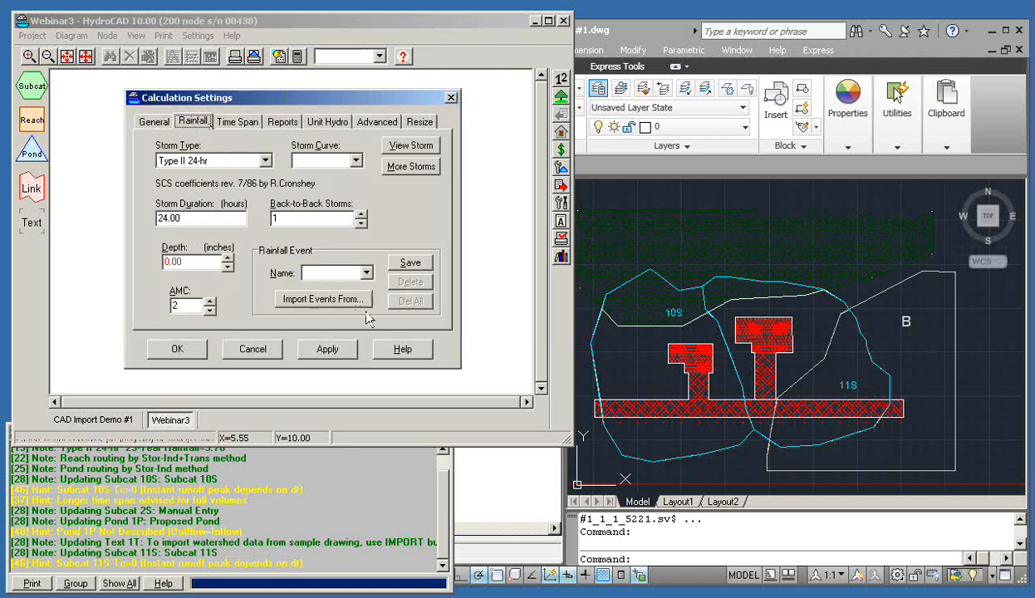
click(314, 300)
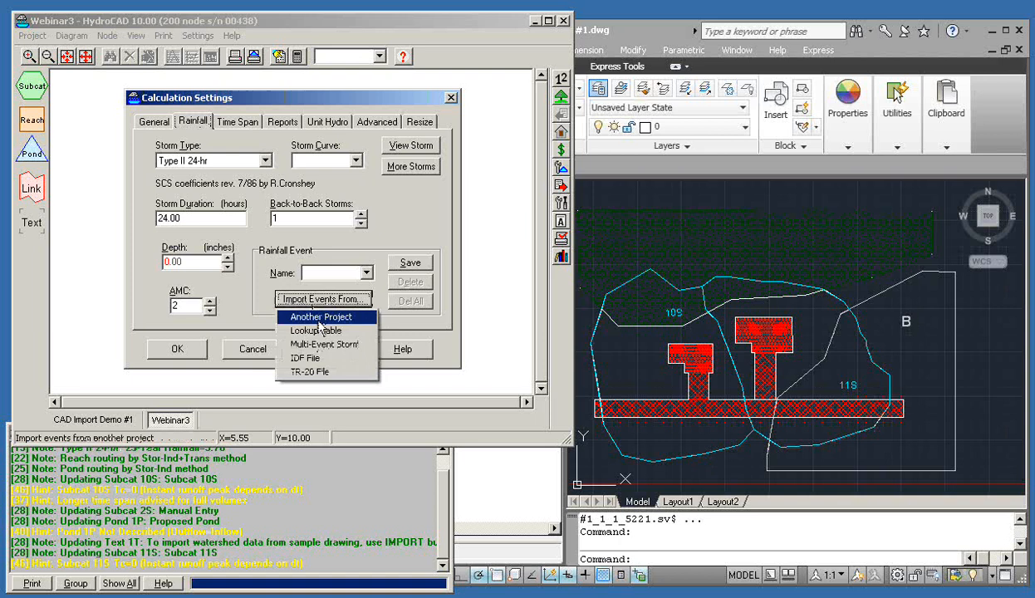
click(327, 331)
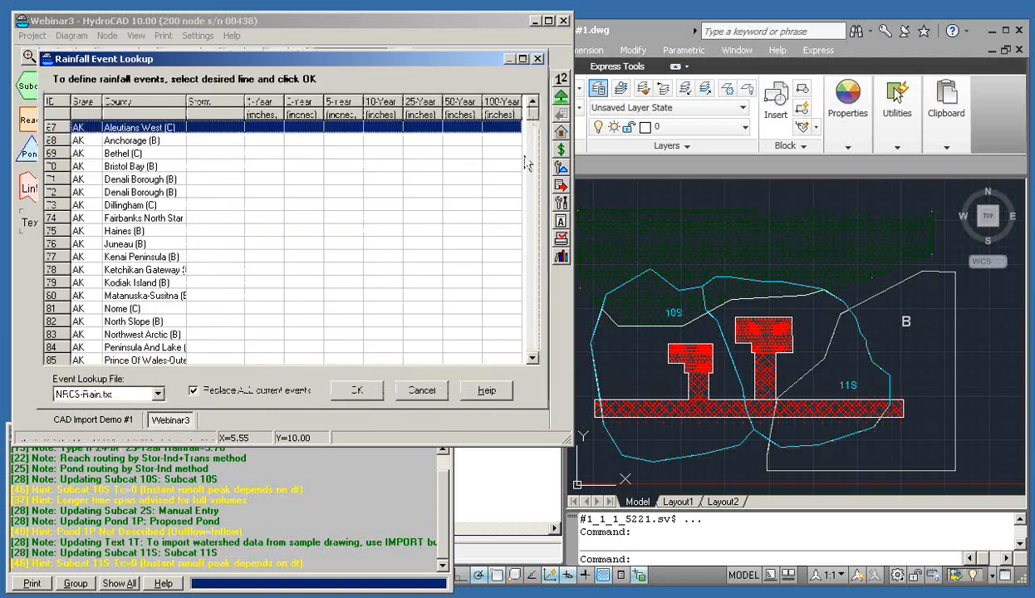
drag(531, 113, 533, 240)
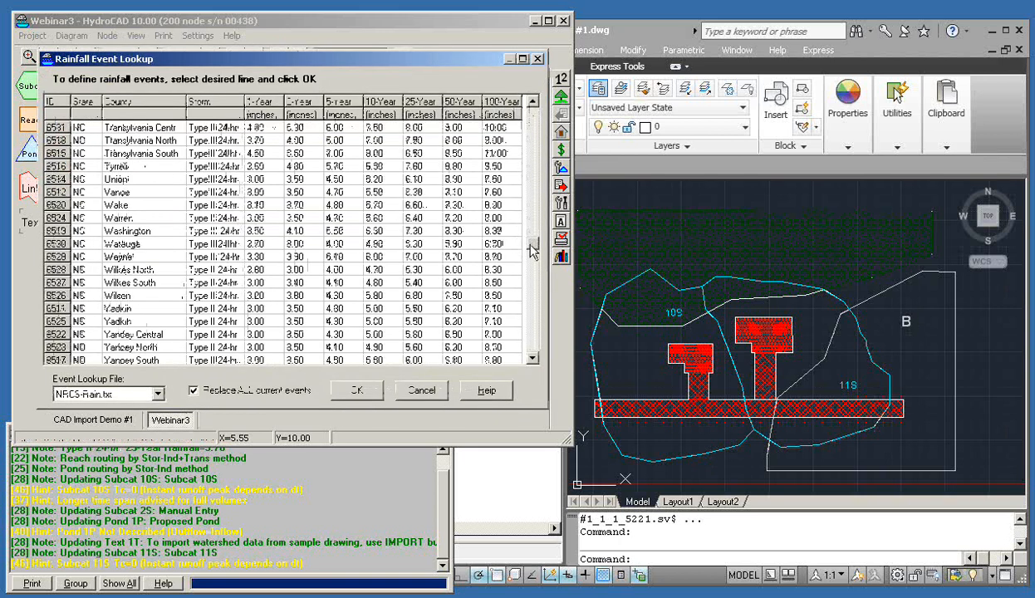
click(353, 276)
click(353, 394)
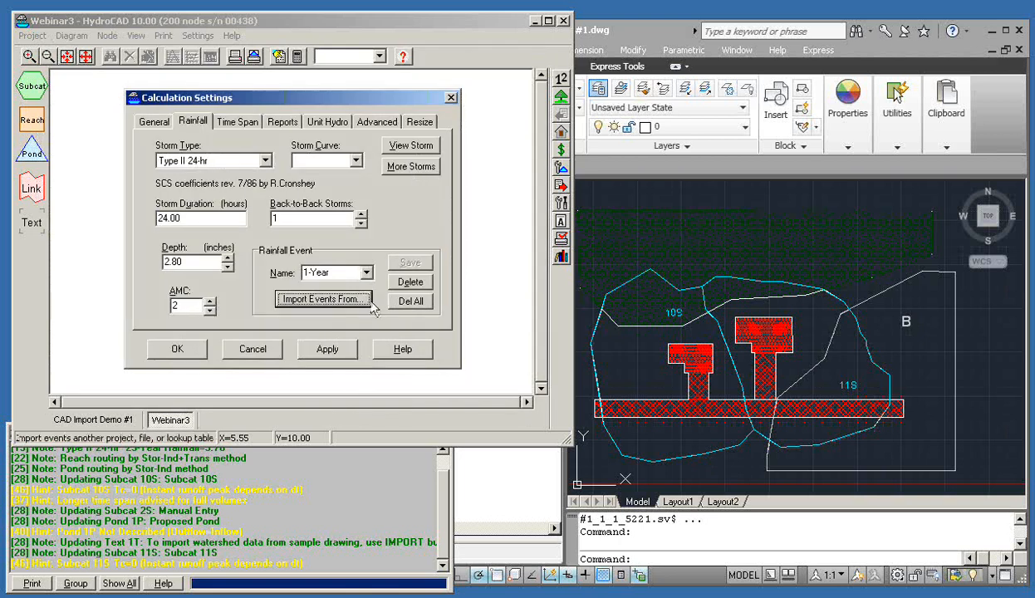
Make 10-Year the active rainfall event and save the calculation settings
click(358, 274)
click(351, 321)
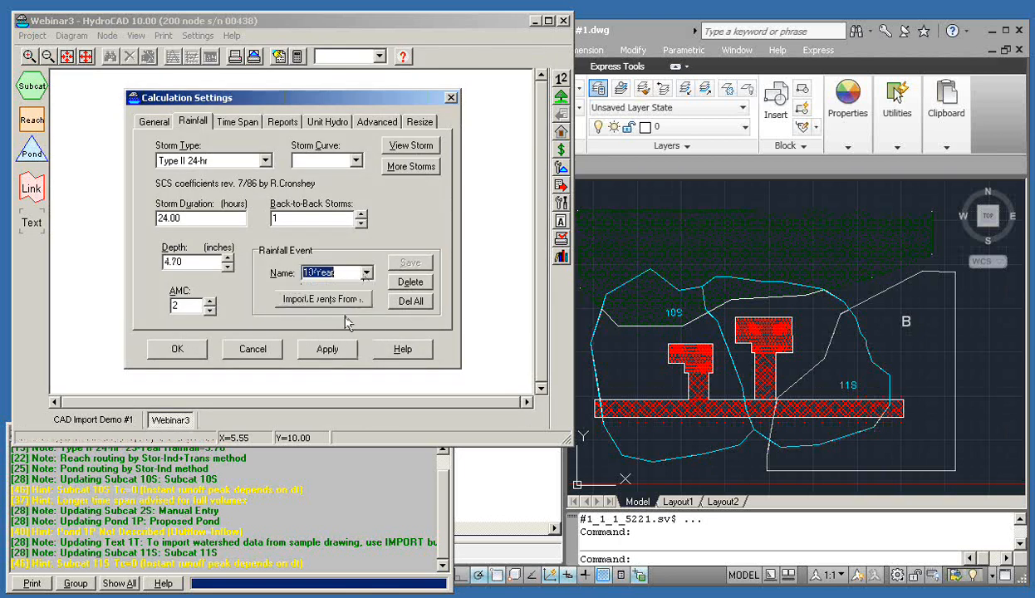
click(170, 348)
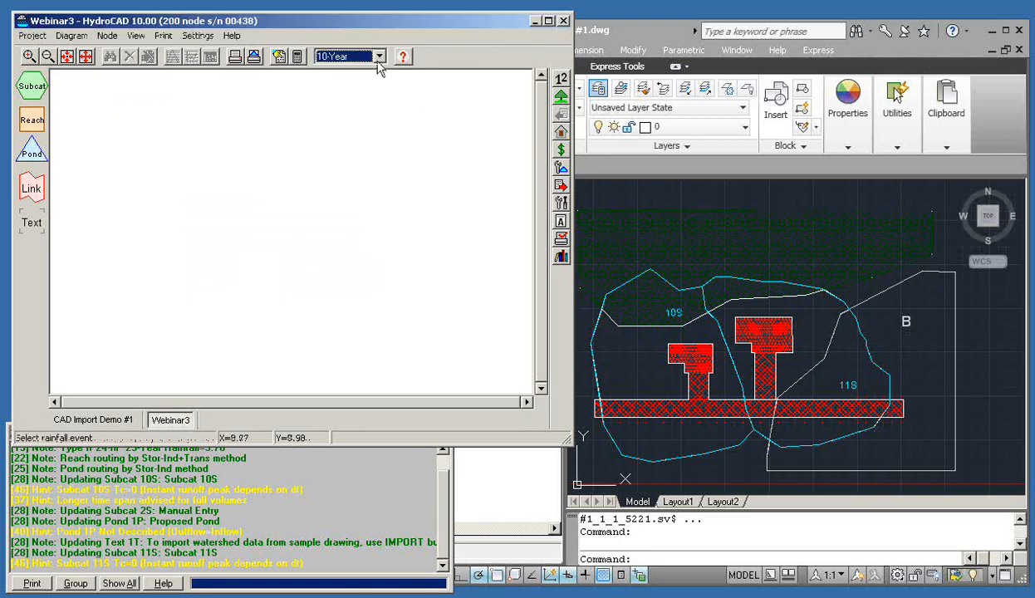
click(379, 58)
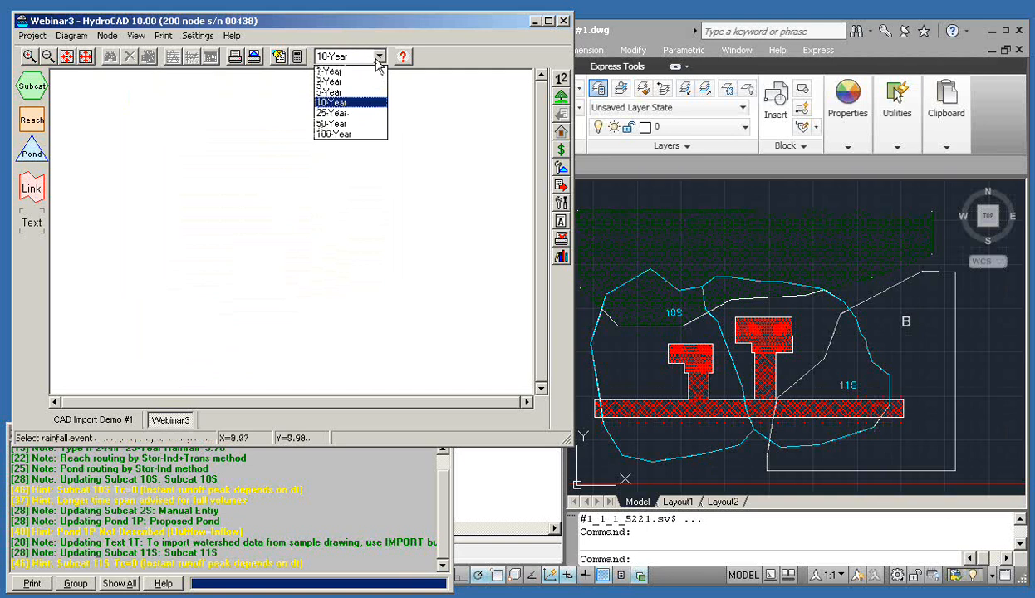
click(378, 58)
drag(367, 30, 363, 18)
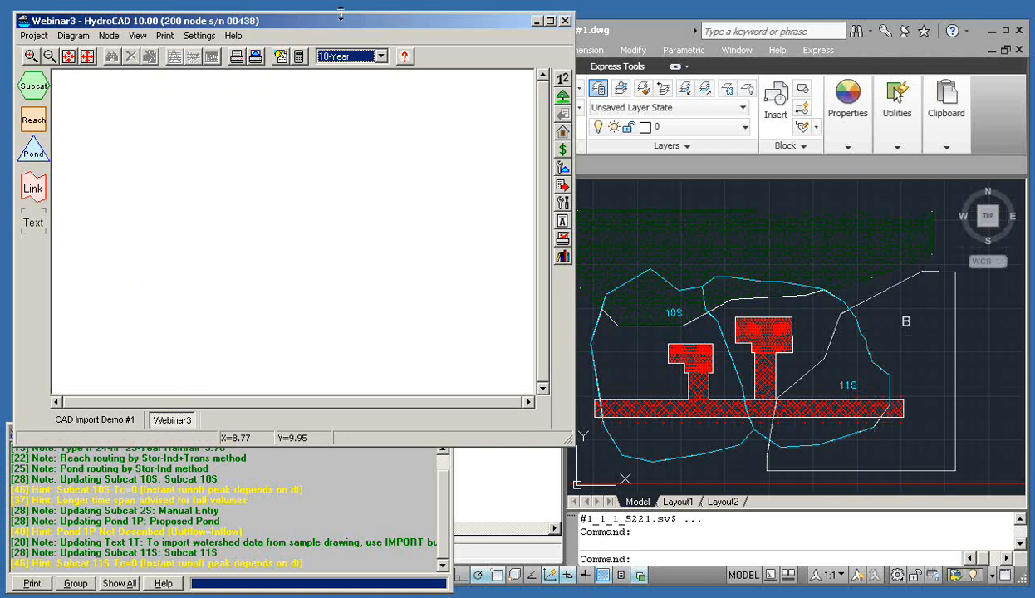
Choose 'CAD watershed layers' as the import source in Watershed Setup's Import Settings
click(562, 97)
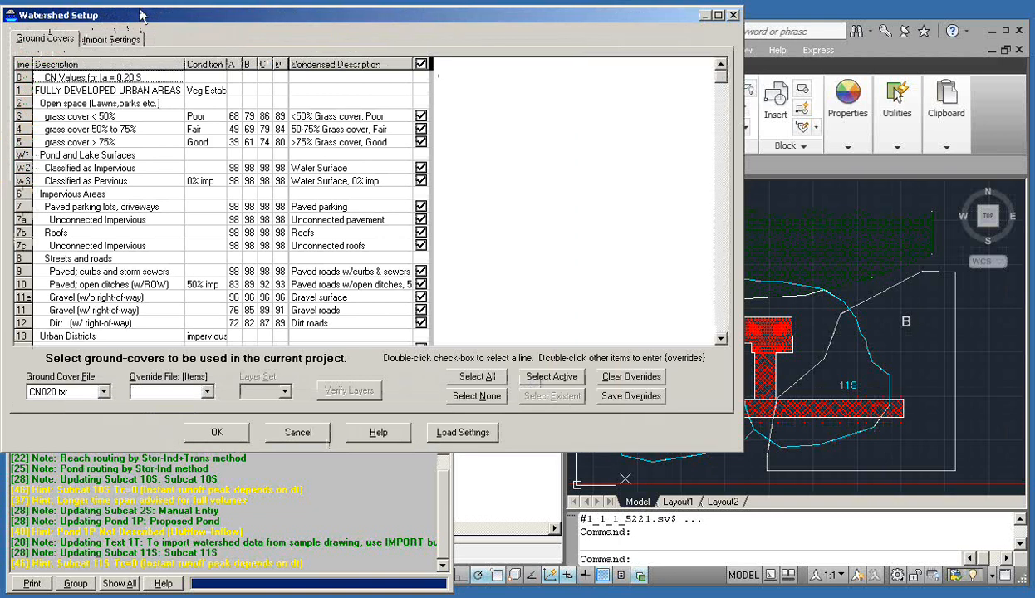
click(102, 44)
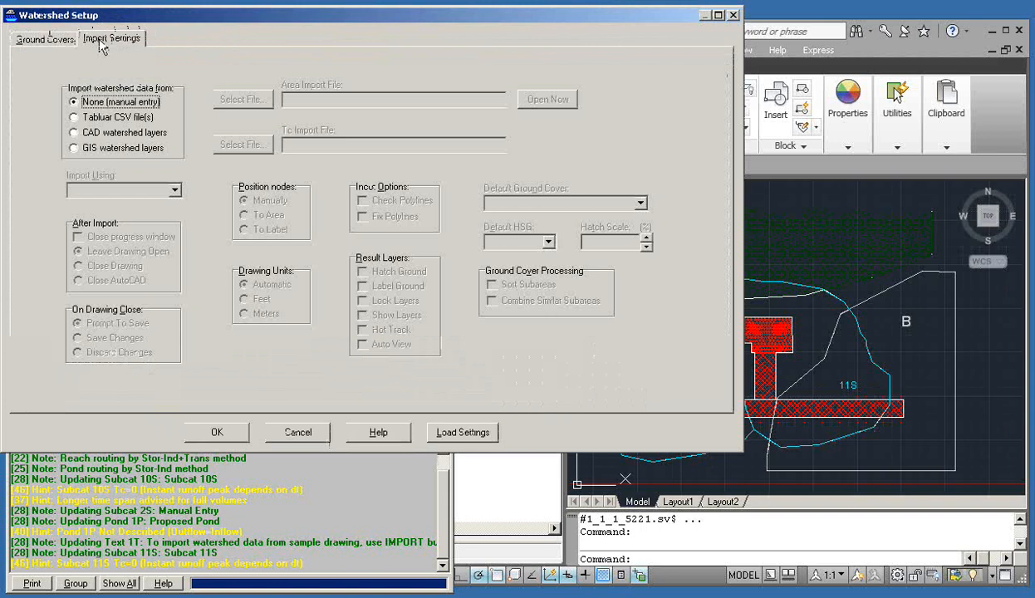
click(73, 133)
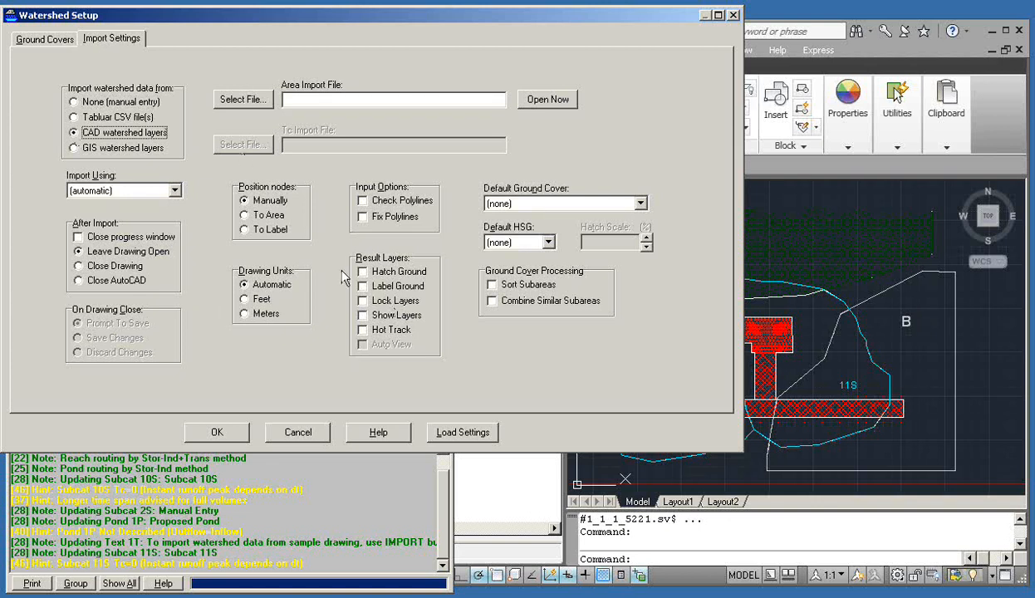
Select Webinar3.dwg as the area import file and position nodes 'To Label'
click(259, 108)
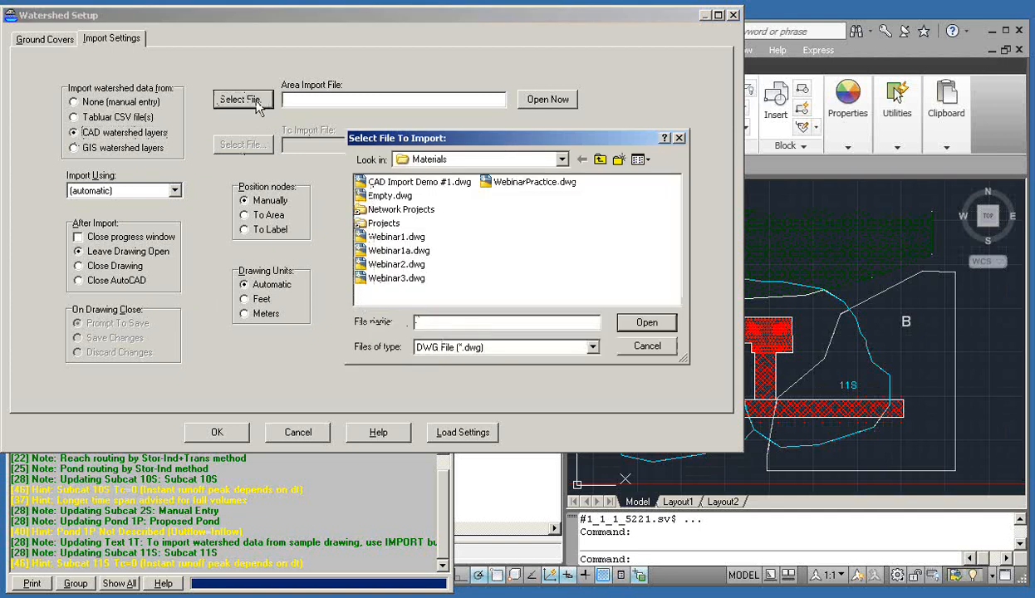
double_click(398, 279)
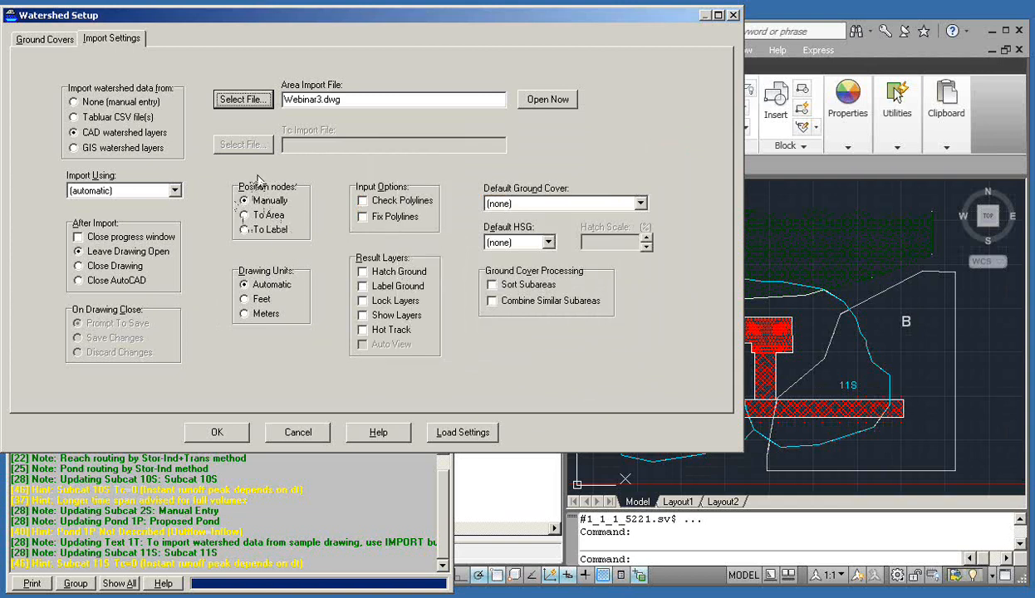
click(245, 218)
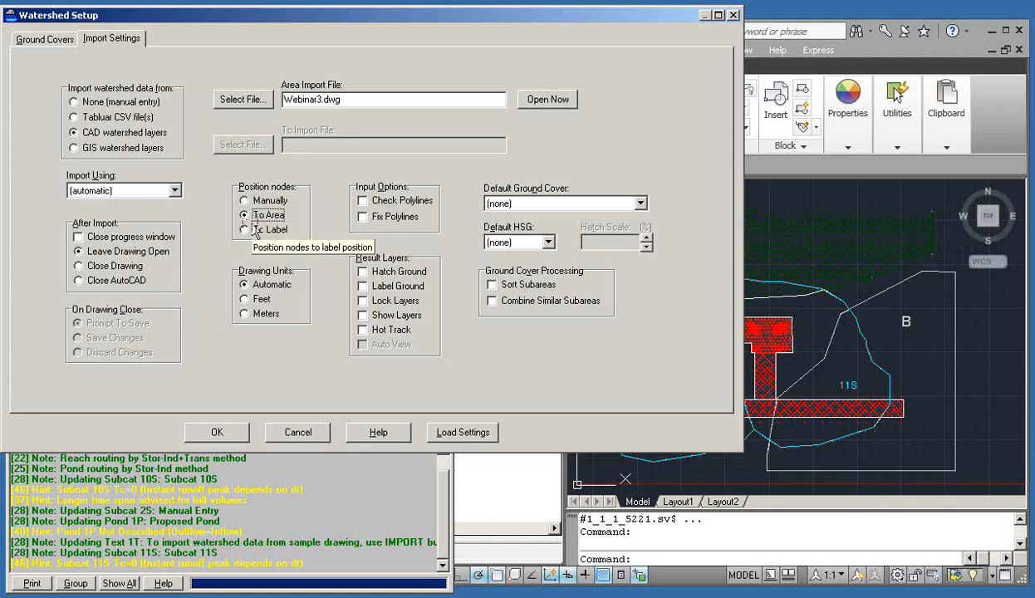
click(244, 233)
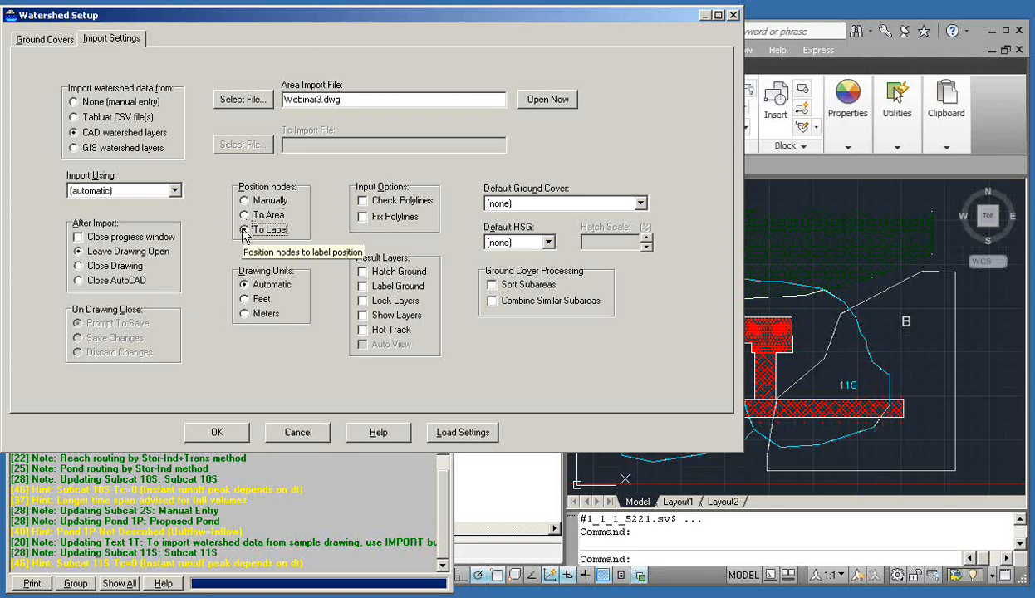
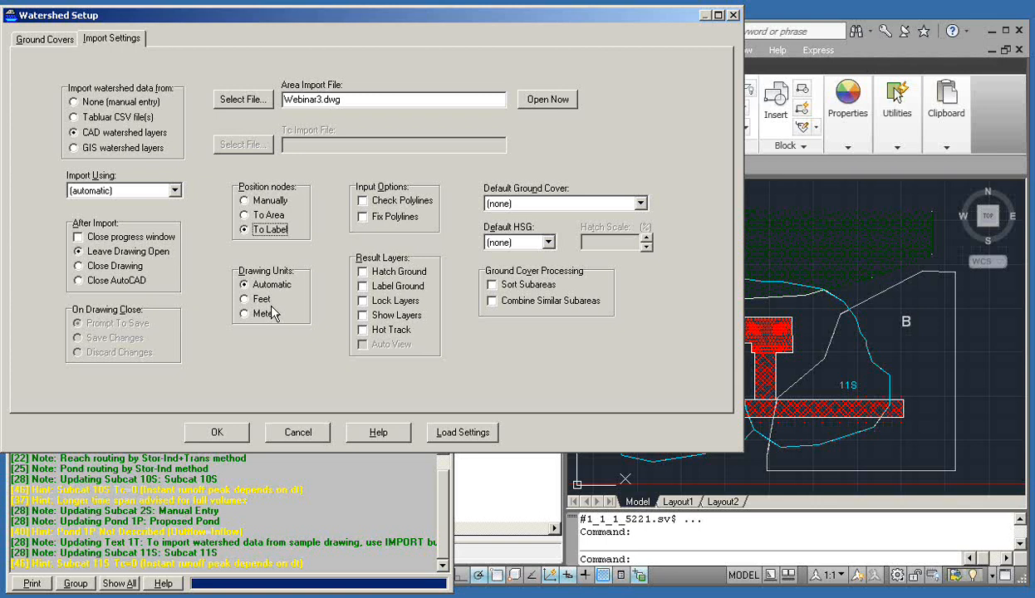
Leave the drawing units on Automatic after trying feet and meters
click(245, 301)
click(244, 315)
click(245, 300)
click(246, 314)
click(243, 285)
Turn on Check Polylines, Fix Polylines and Hatch Ground
click(362, 201)
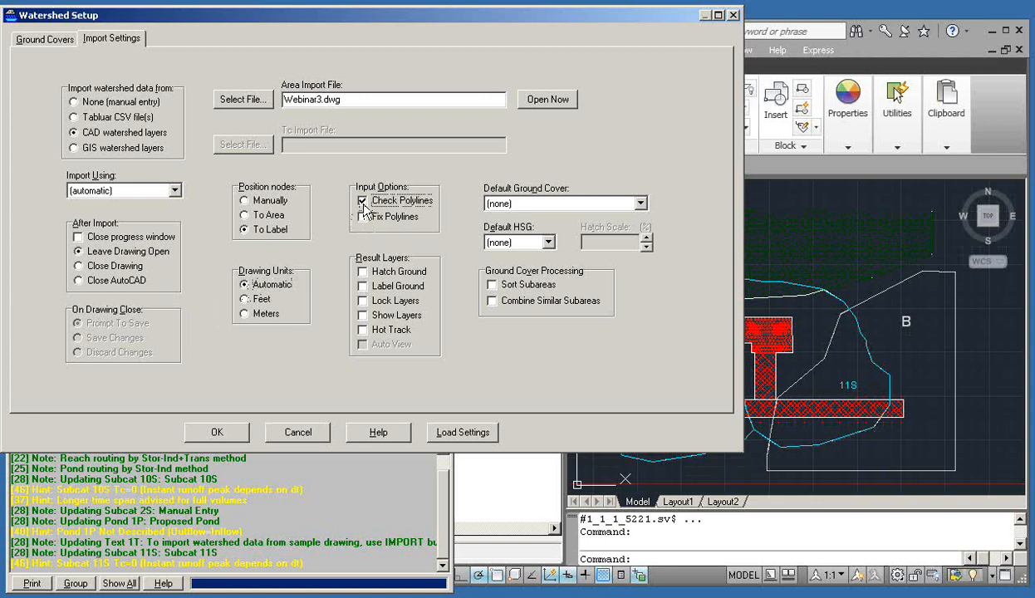
click(362, 217)
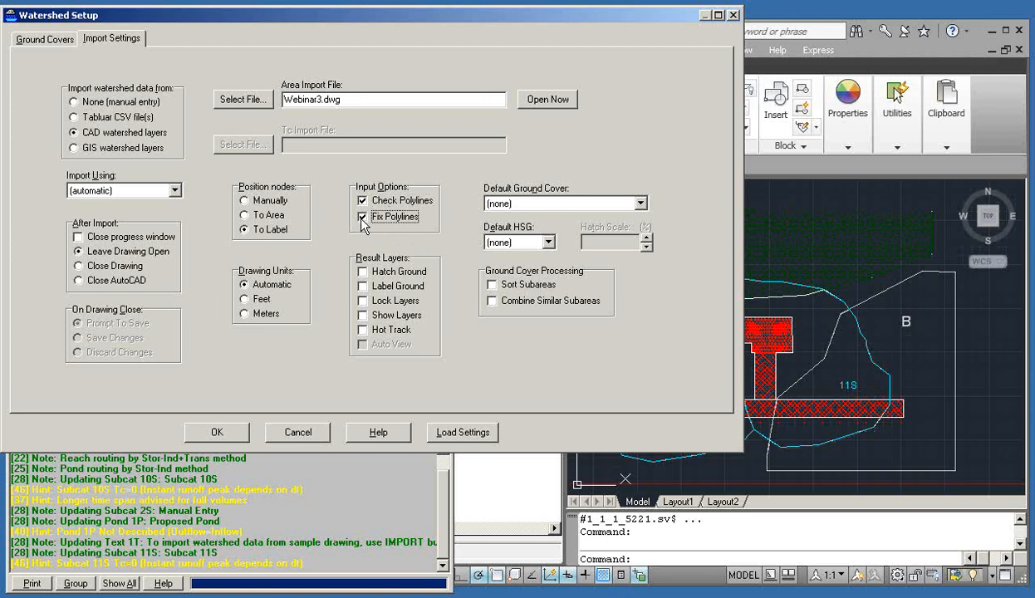
click(363, 273)
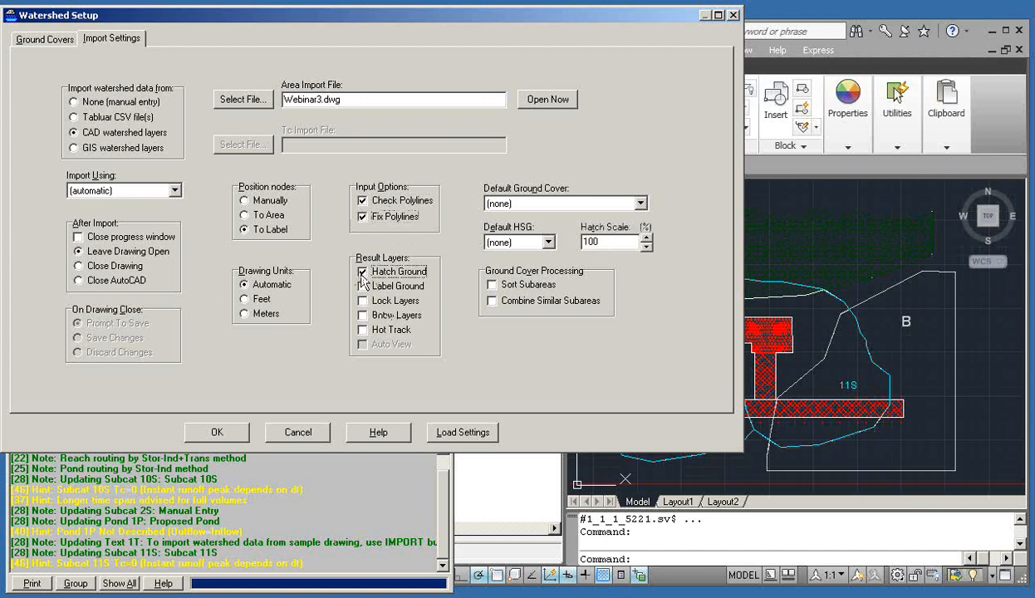
Enable Label Ground, Lock Layers, Show Layers, Hot Track and Auto View for the result layers
click(363, 286)
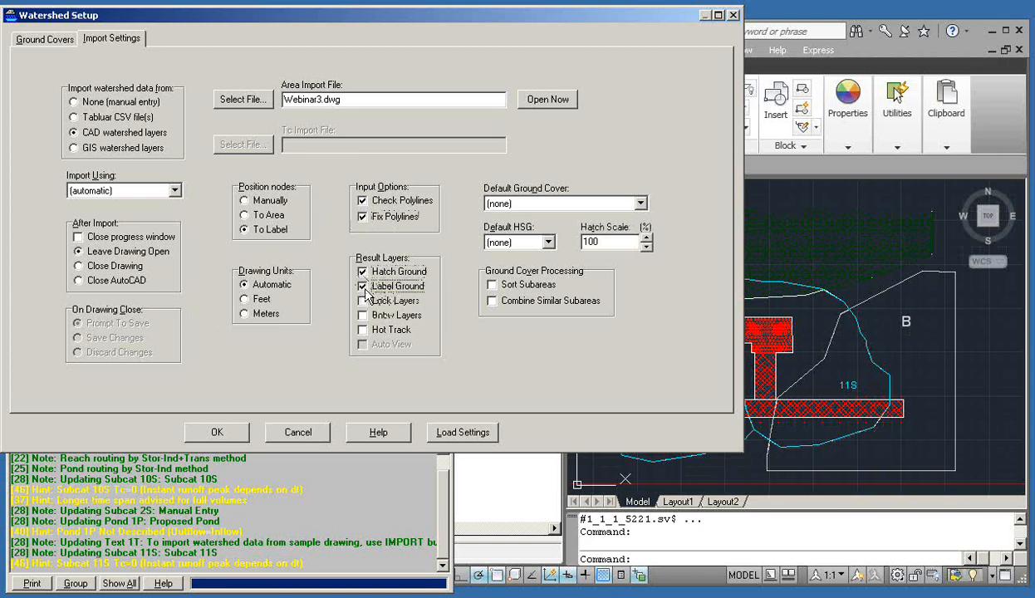
click(362, 302)
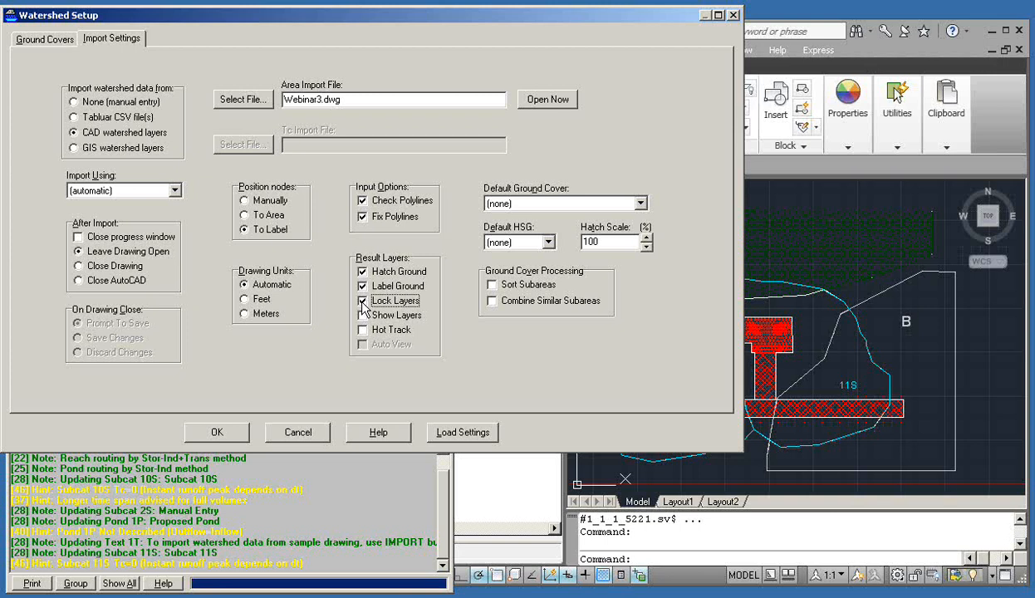
click(363, 317)
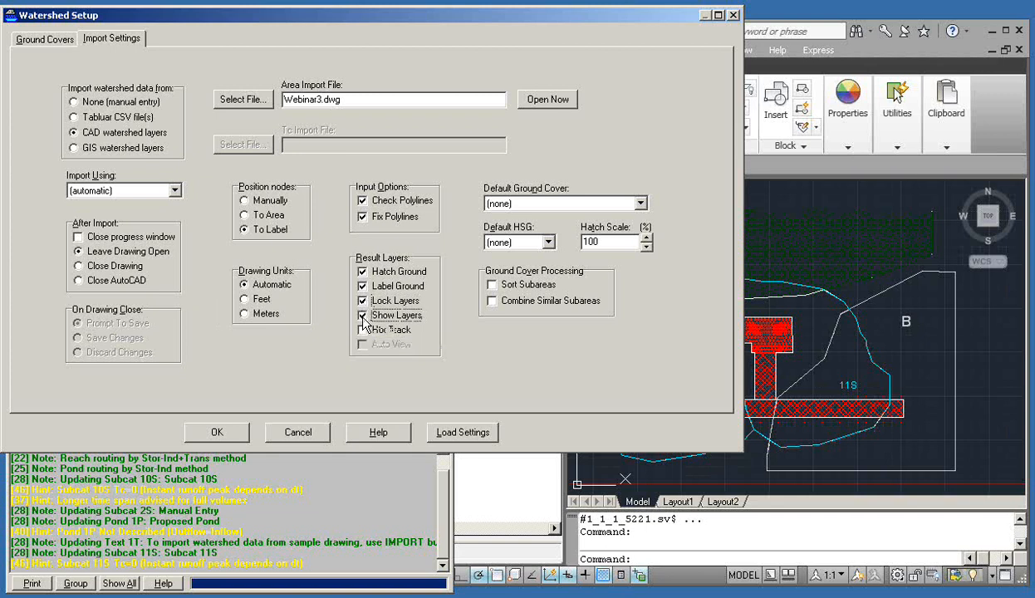
click(363, 330)
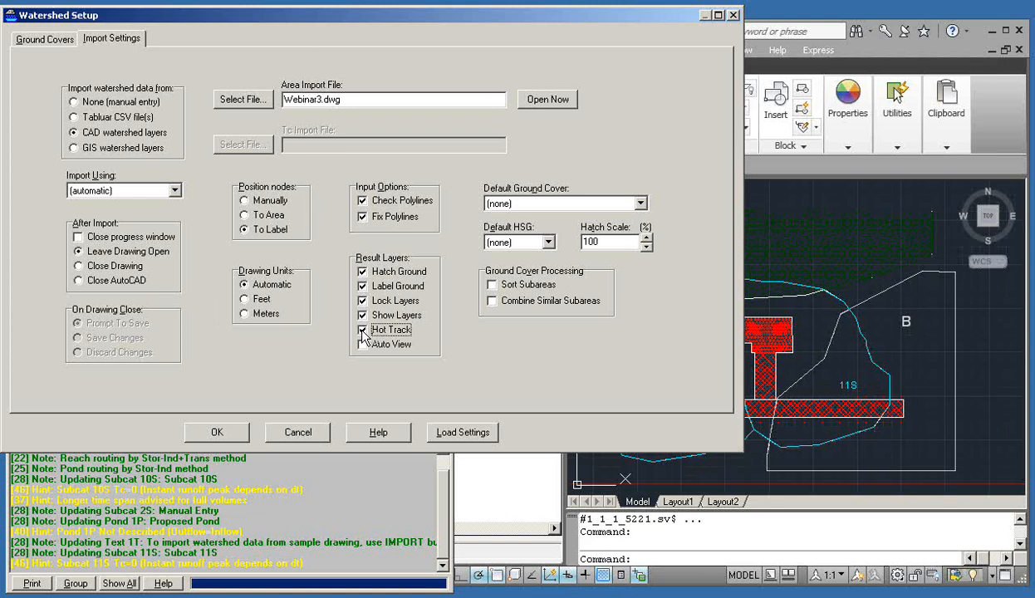
click(363, 344)
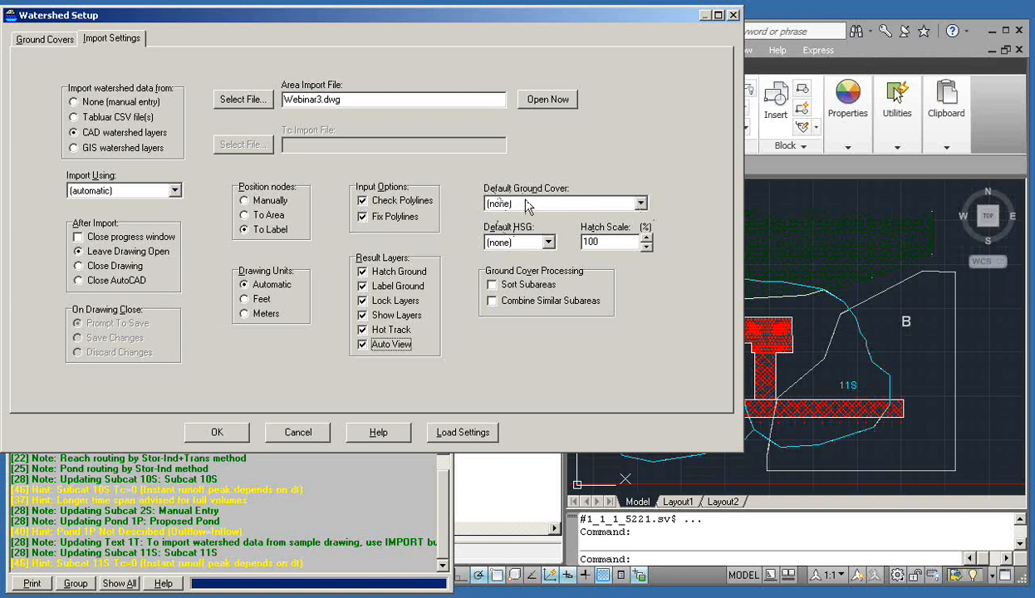
Set Woods, Good as the default ground cover and B as the default HSG, then view the Ground Covers table
click(639, 205)
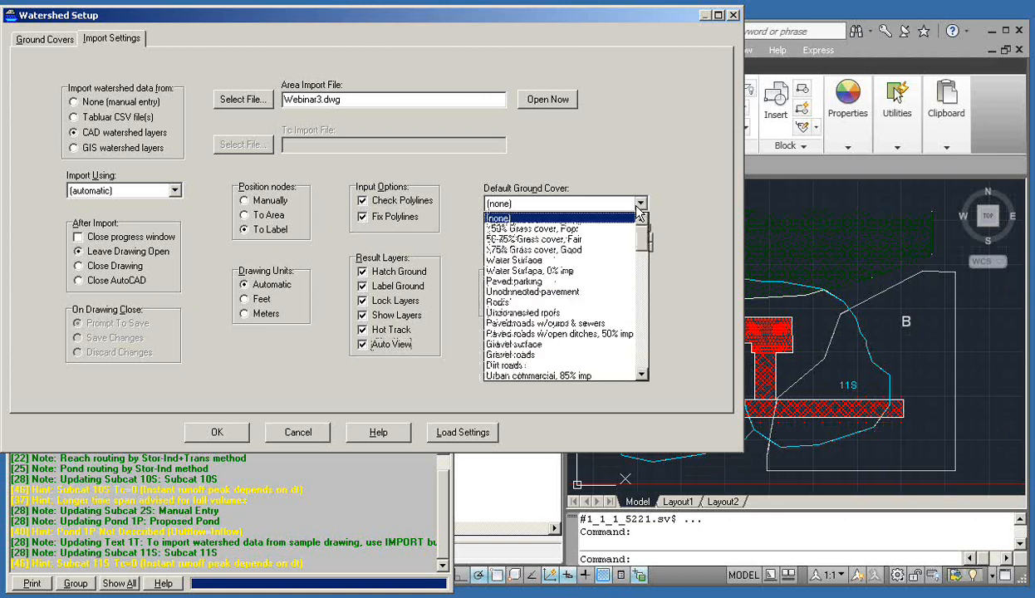
drag(641, 228, 638, 334)
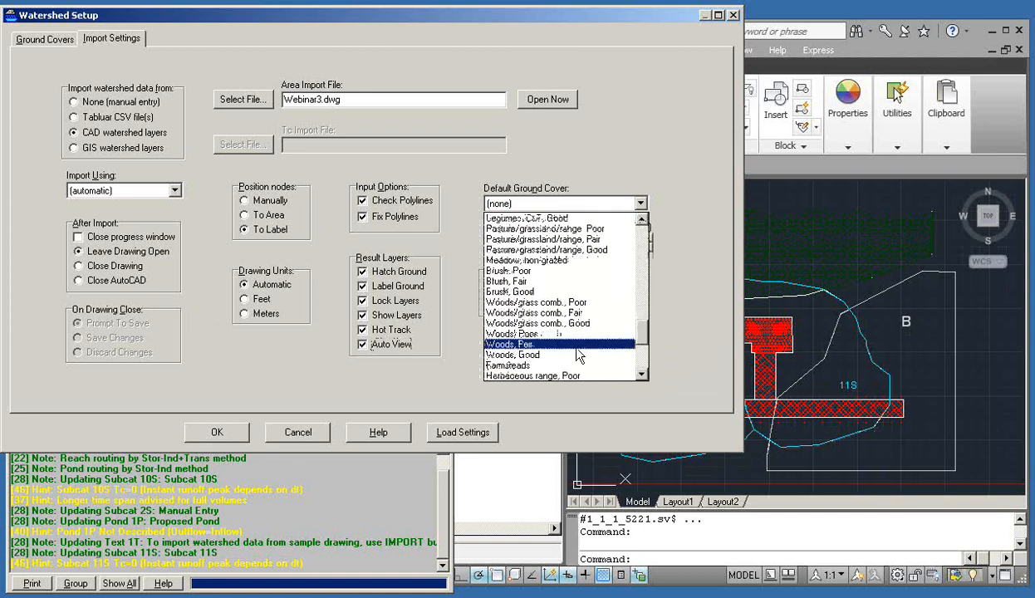
click(538, 362)
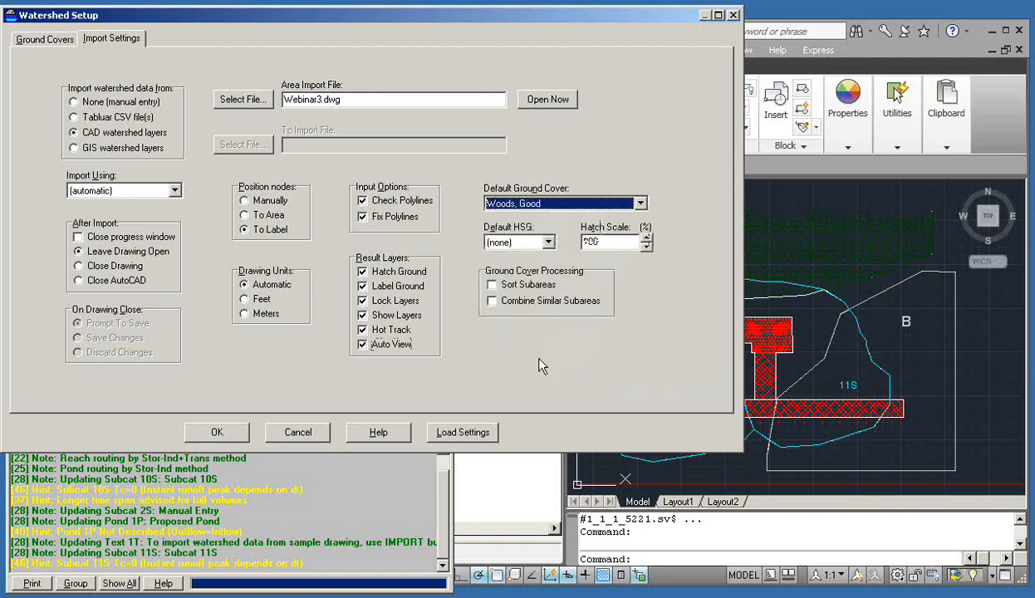
click(535, 241)
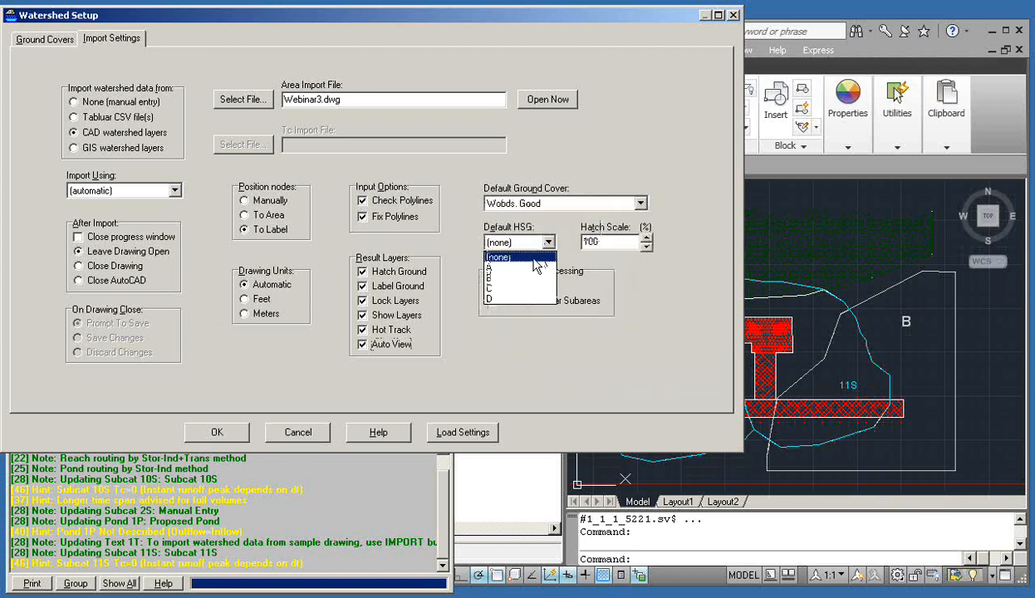
click(503, 277)
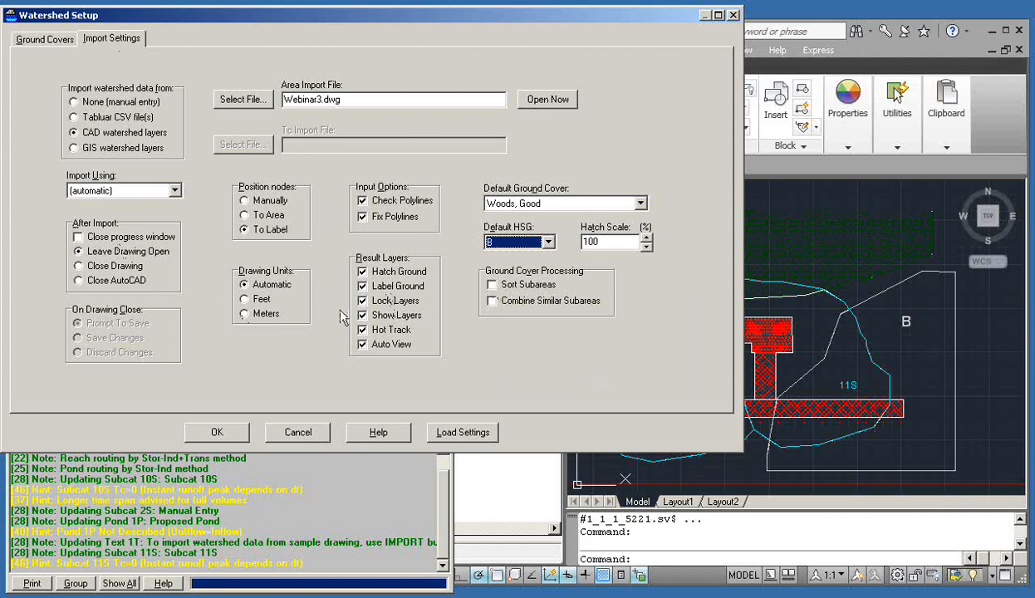
click(45, 40)
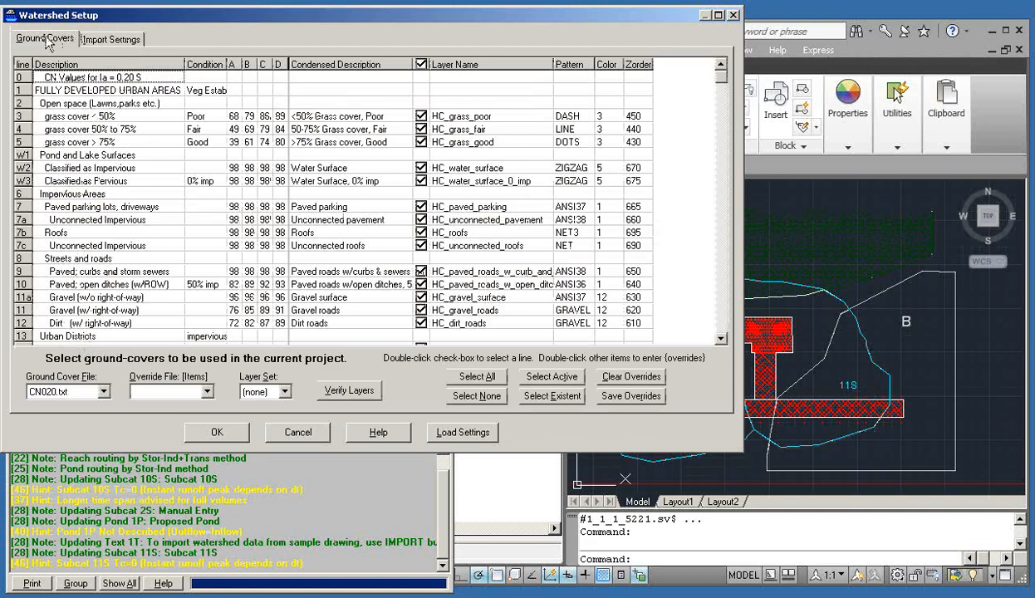
Clear all ground covers, then check 50-75% Grass cover Fair, Paved parking and Gravel roads
drag(121, 18, 177, 71)
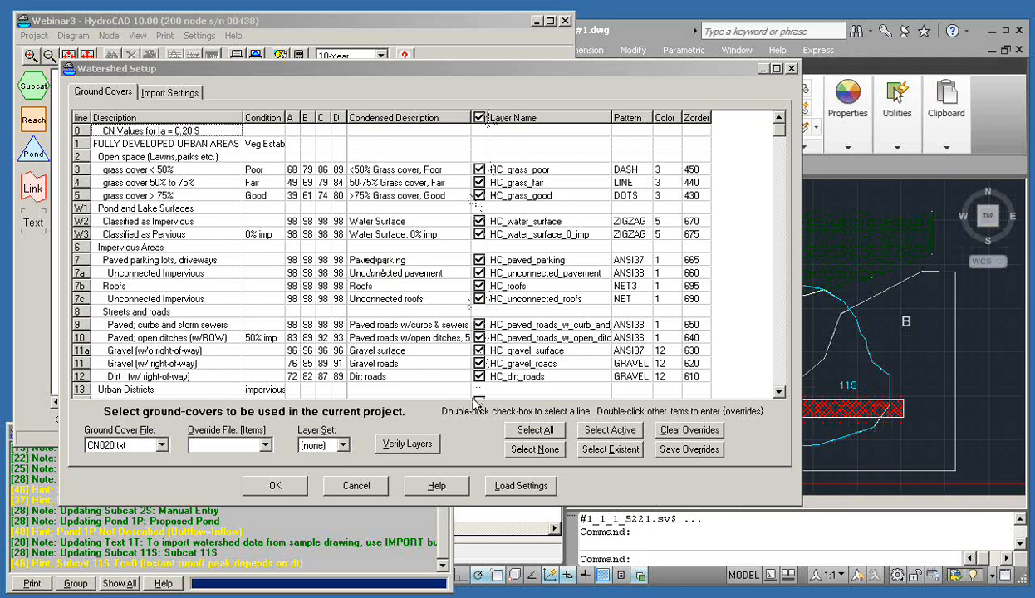
click(535, 451)
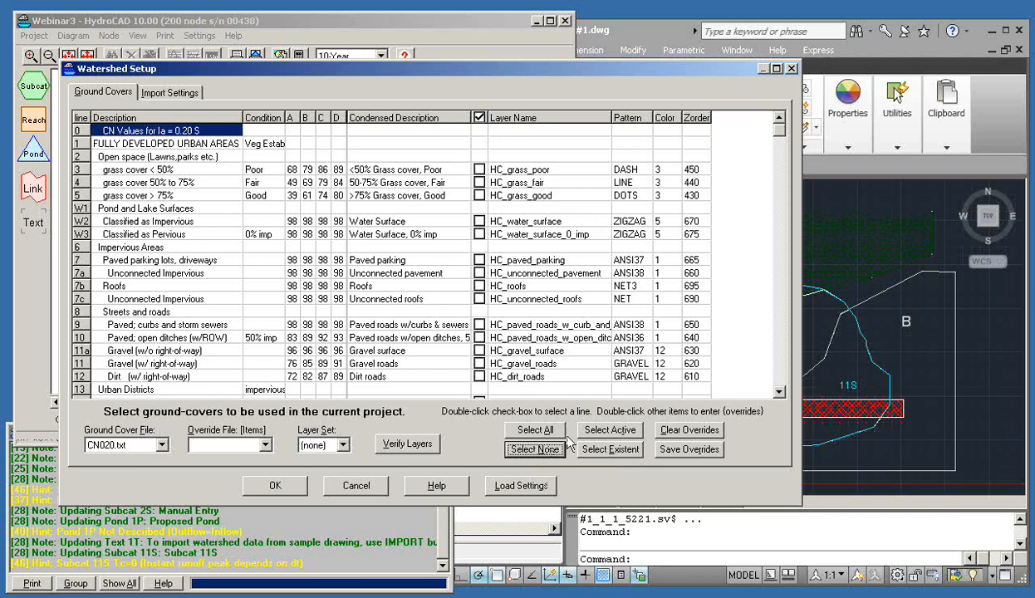
double_click(479, 182)
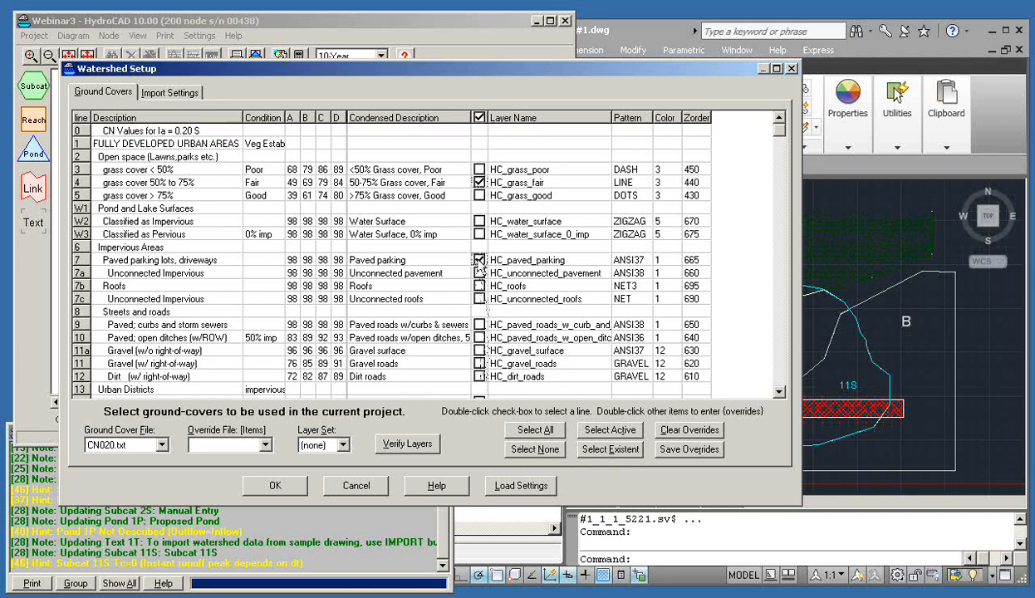
double_click(479, 365)
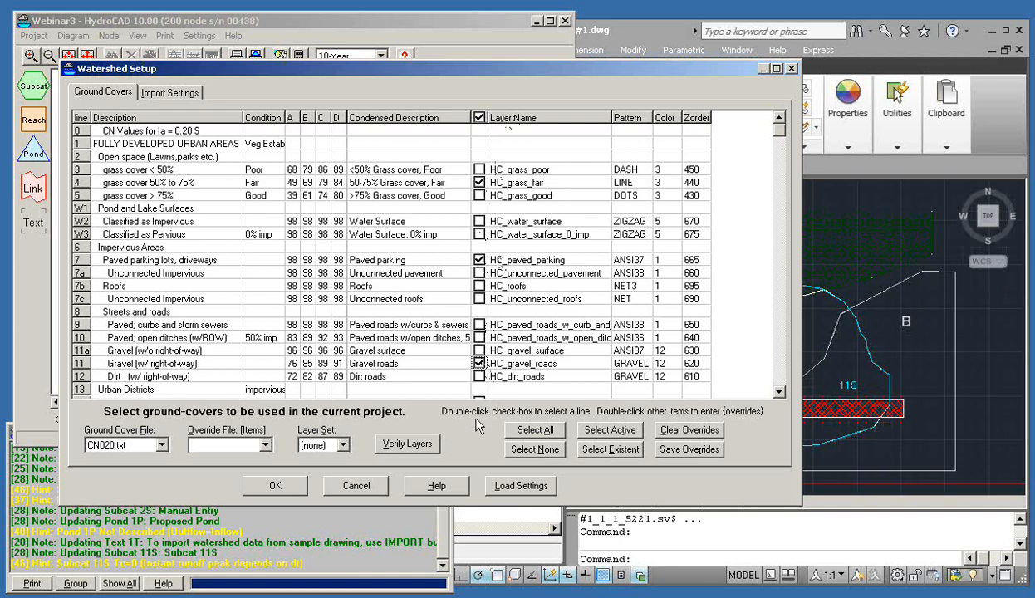
mouse_move(451, 70)
mouse_down()
mouse_move(324, 69)
mouse_move(357, 70)
mouse_up()
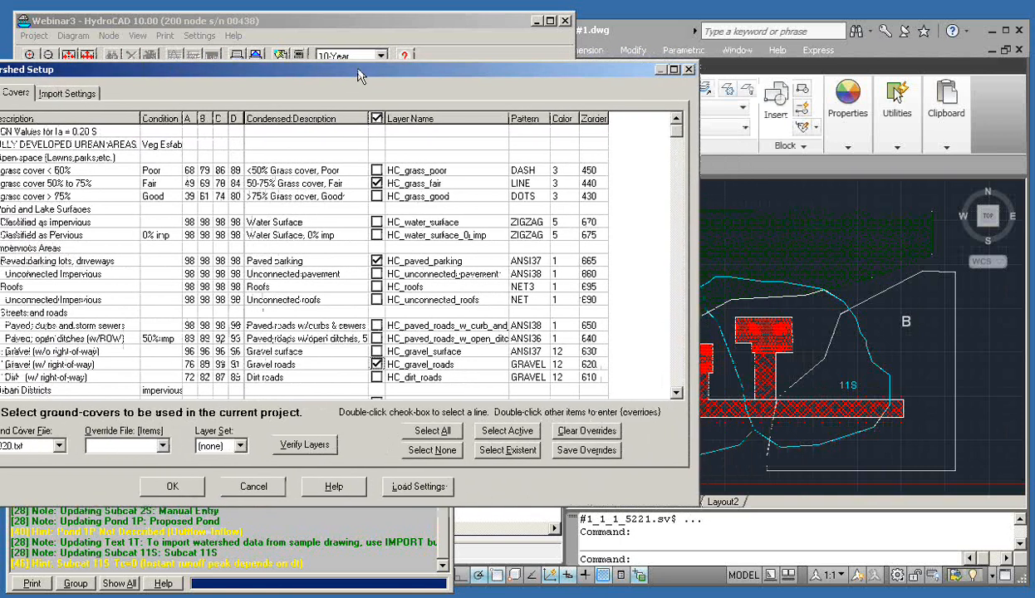
drag(357, 69, 443, 72)
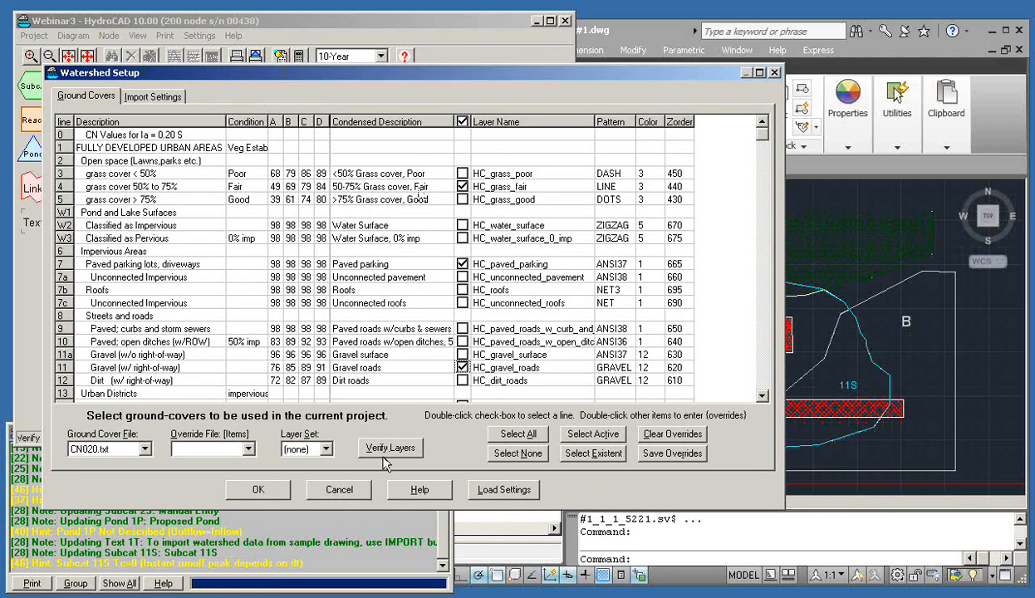
Verify the project layers and compare the results with the drawing's layer list
click(387, 453)
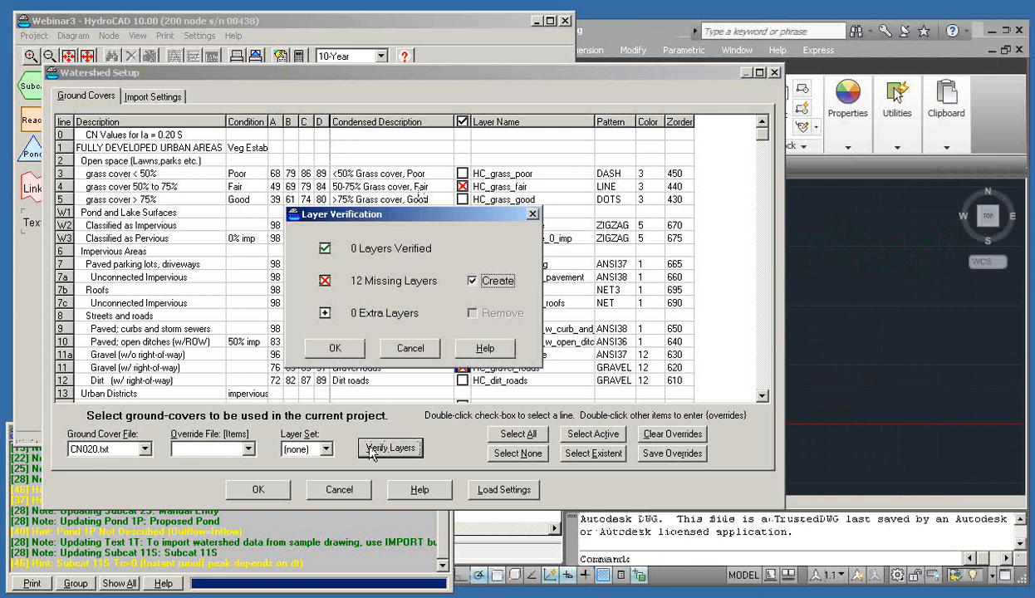
click(646, 32)
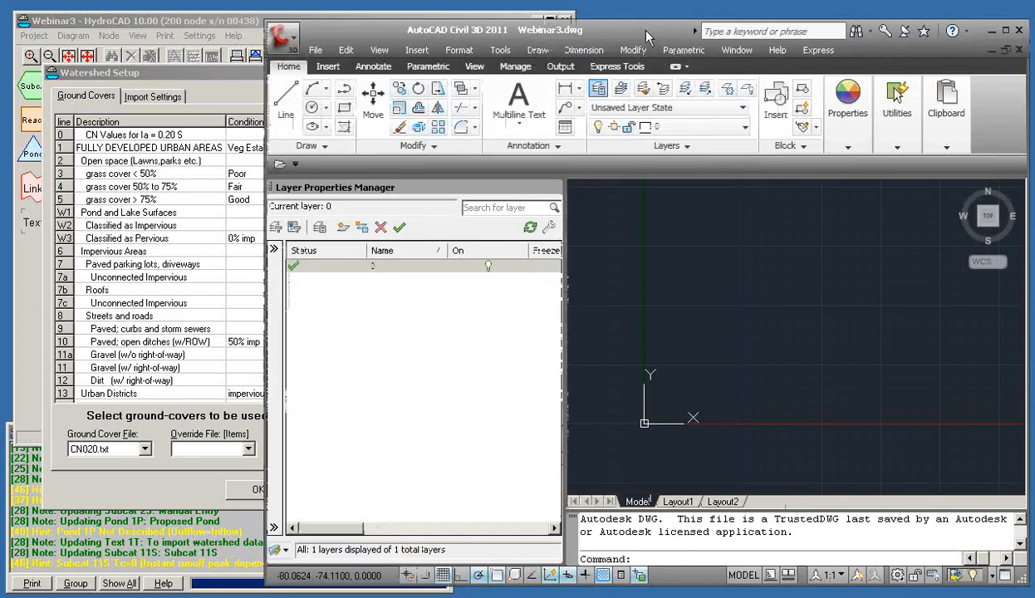
click(213, 79)
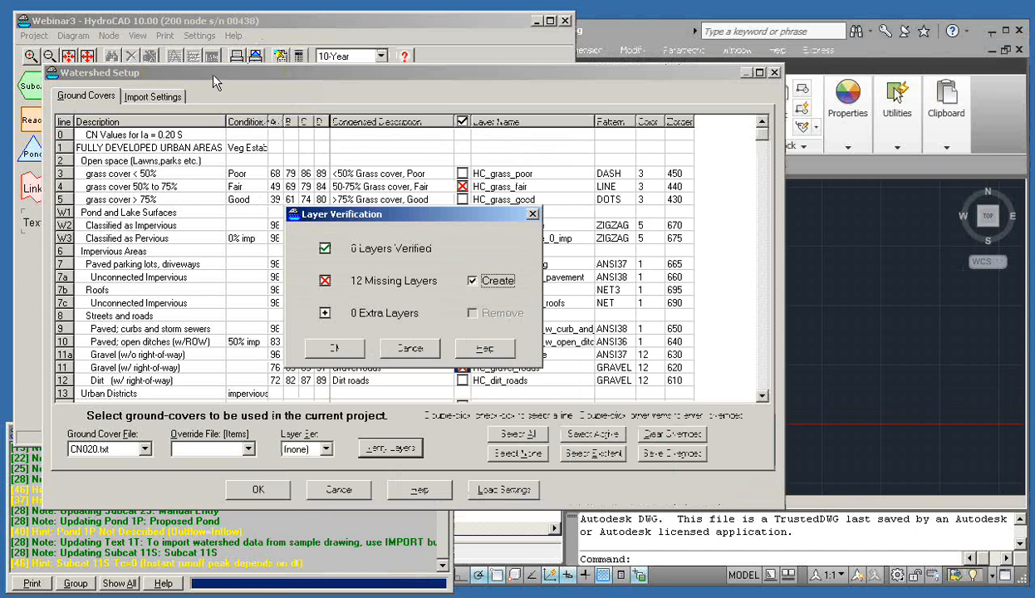
click(600, 34)
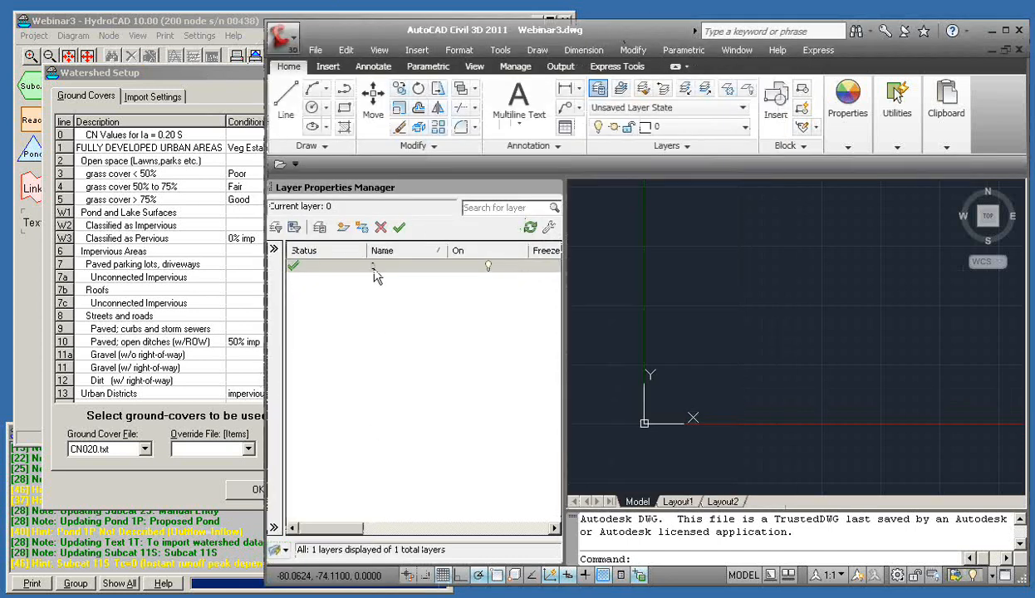
click(239, 79)
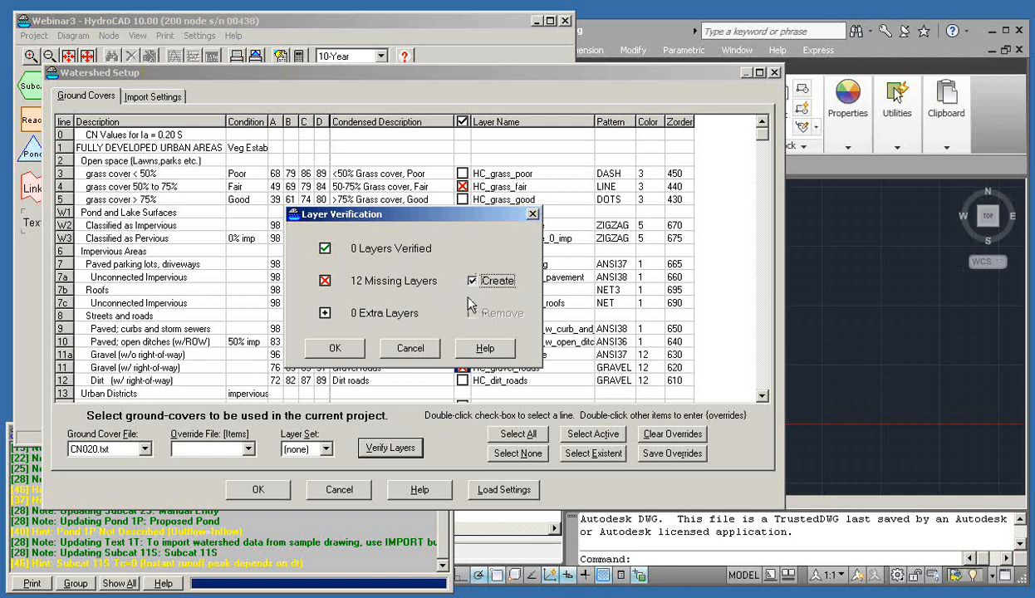
Create the 12 missing ground-cover, soil and result layers in Webinar3.dwg
click(336, 350)
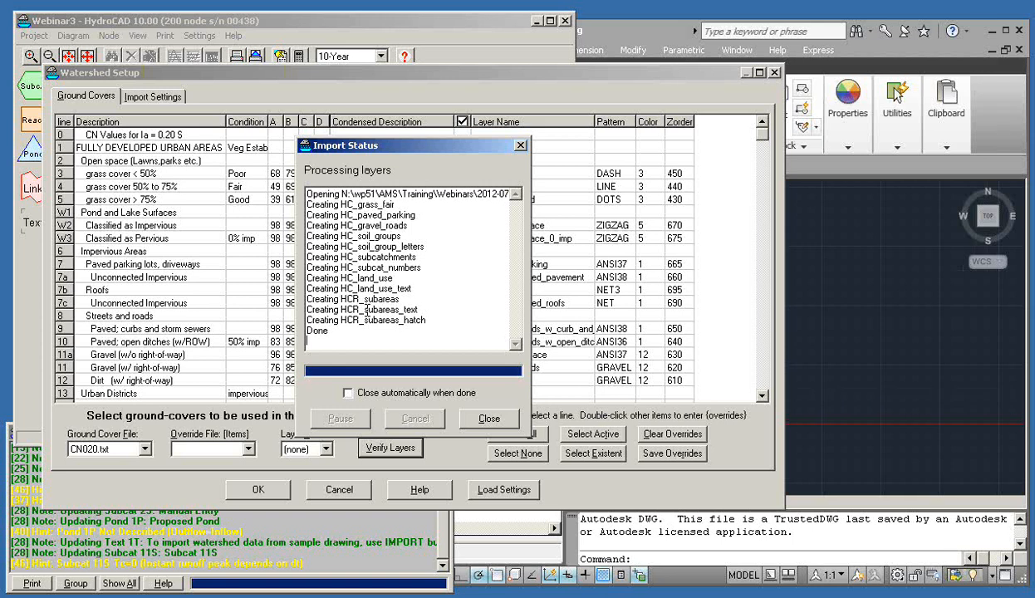
click(467, 419)
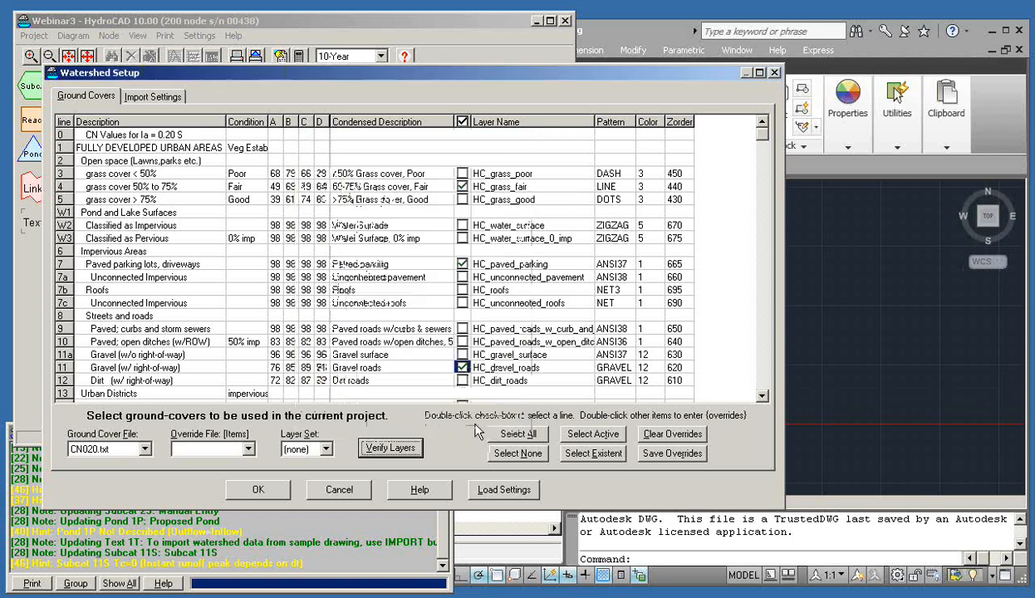
click(640, 31)
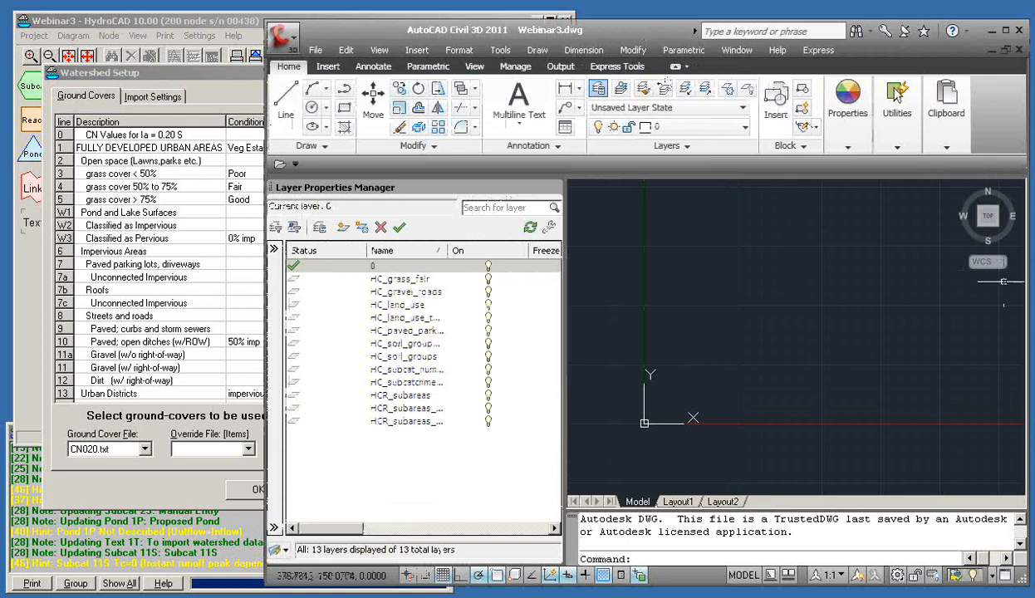
Review the 13 layers in Webinar3.dwg's layer list, then return to HydroCAD's ground-cover table
click(992, 31)
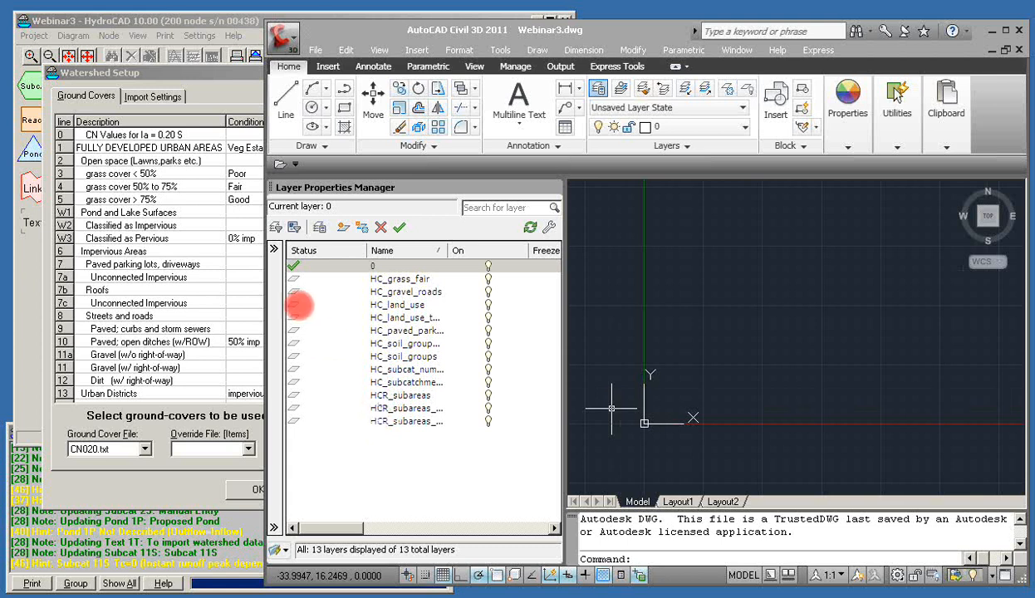
click(207, 73)
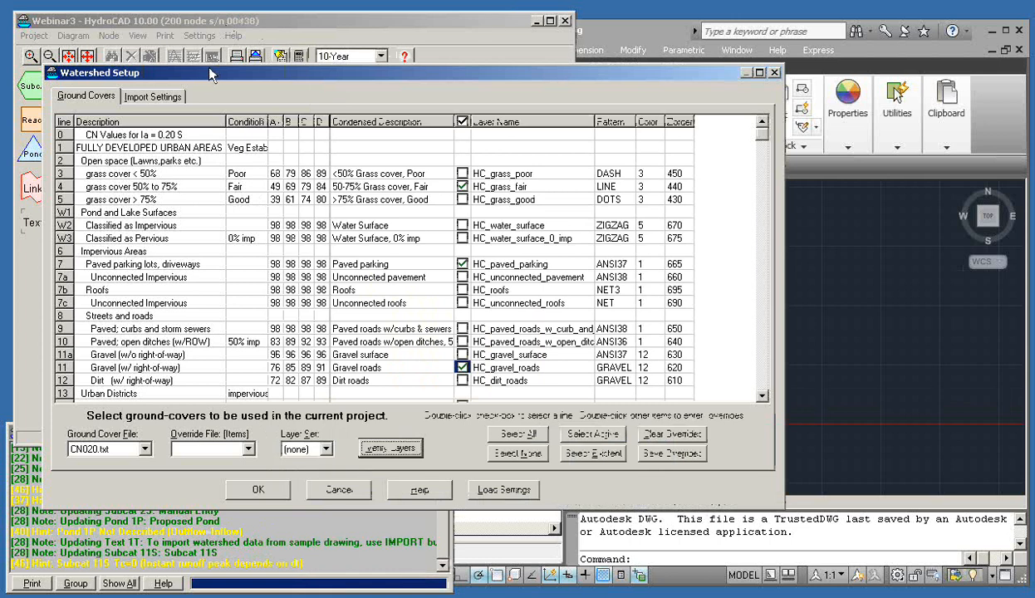
Override the Gravel roads ground cover on line 11 to use drawing layer 0
click(510, 370)
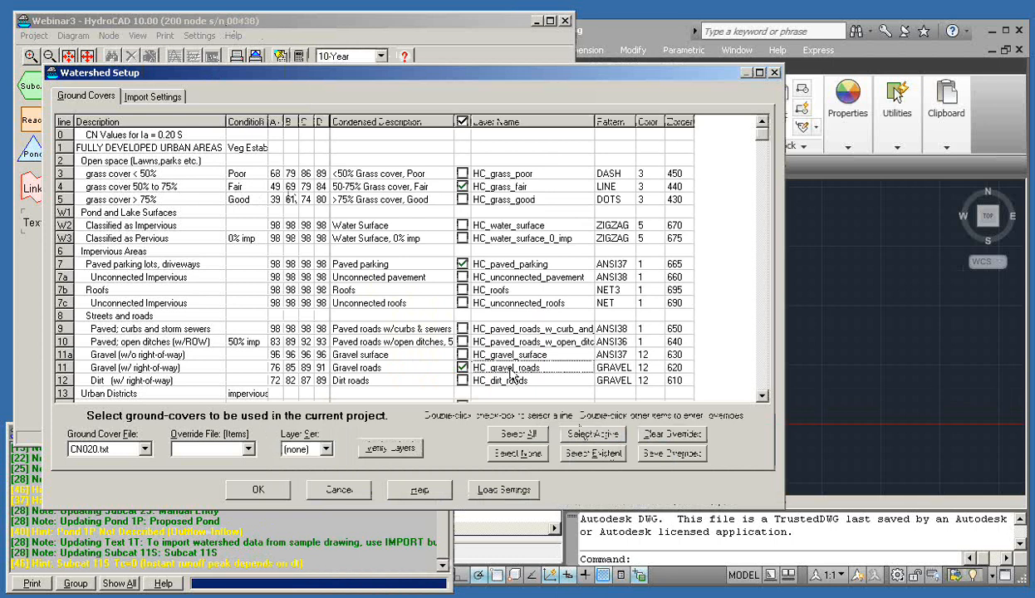
double_click(511, 370)
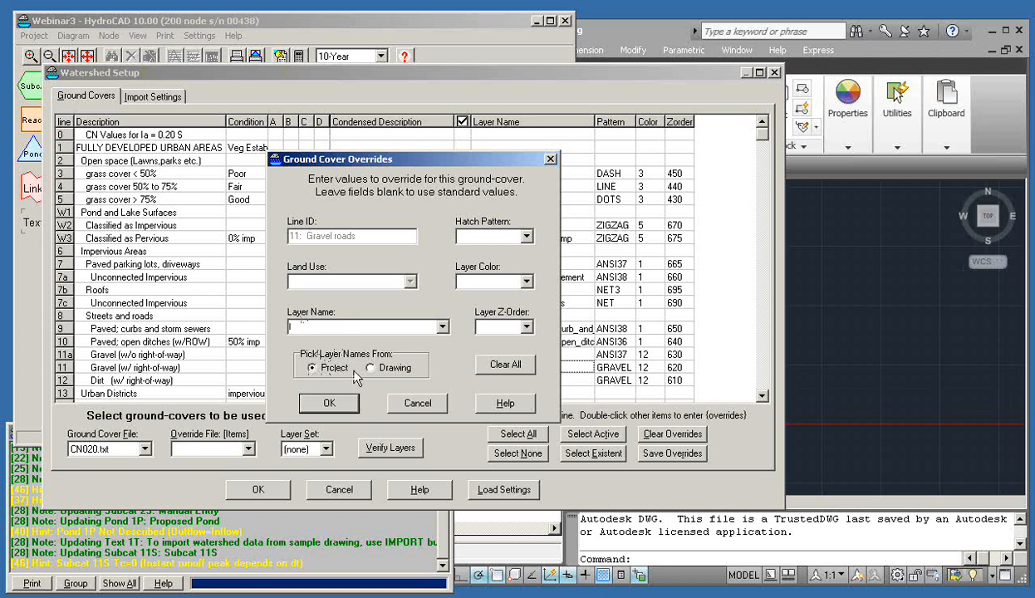
click(443, 328)
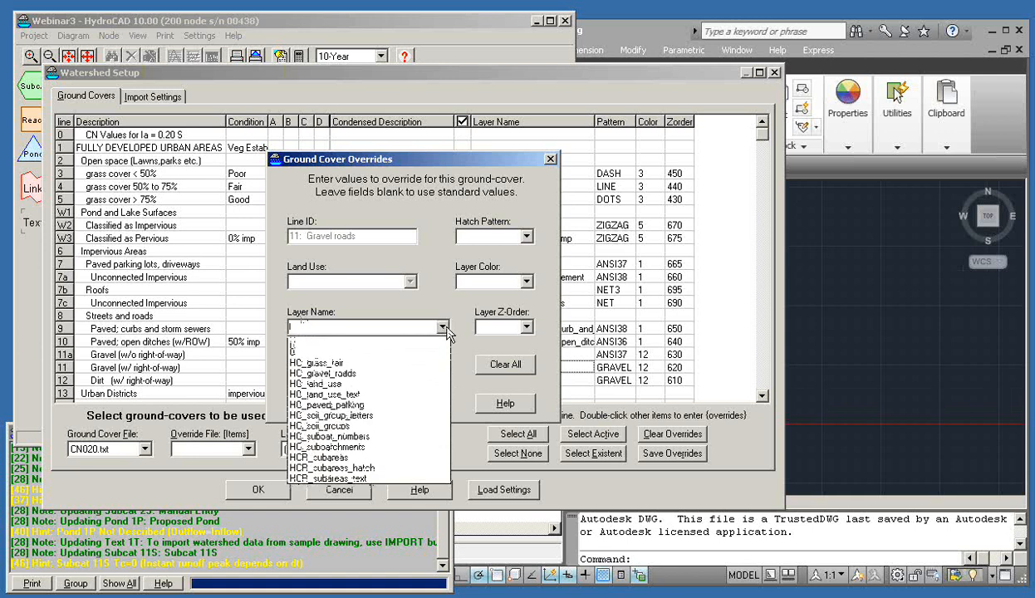
click(333, 354)
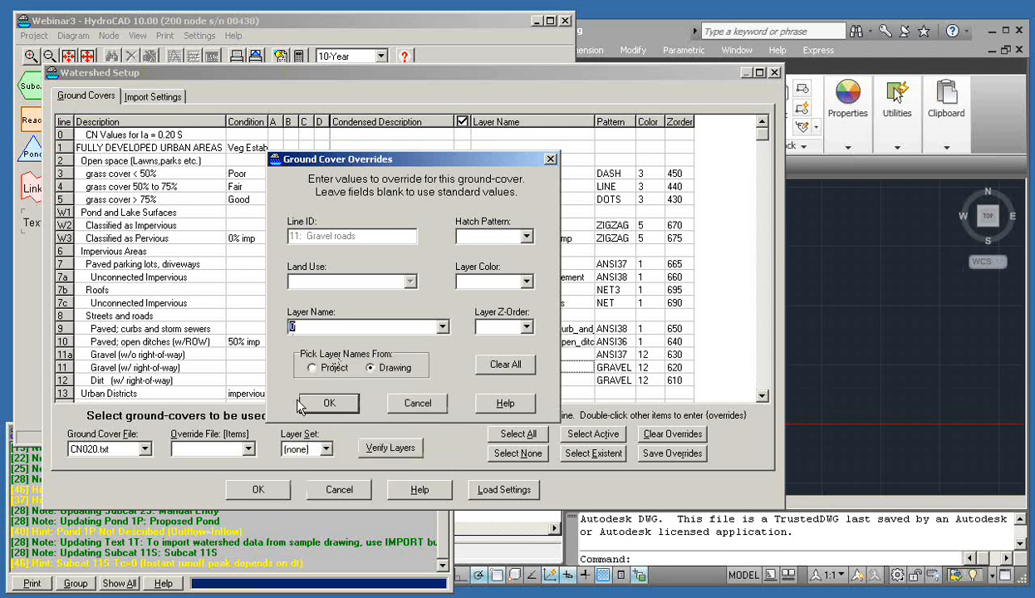
click(322, 398)
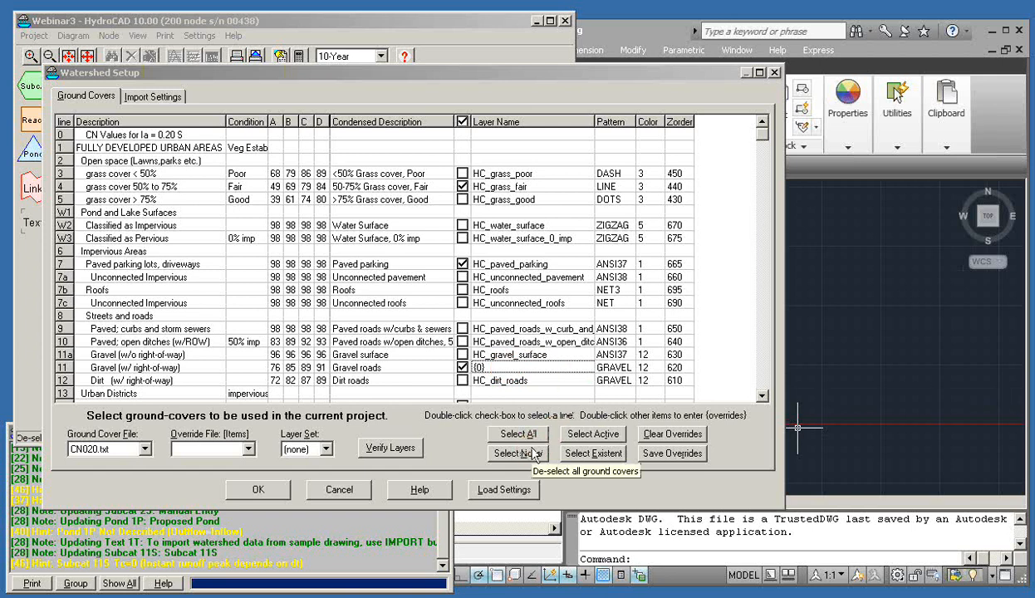
Clear all ground-cover overrides so Gravel roads returns to layer HC_gravel_roads
click(653, 440)
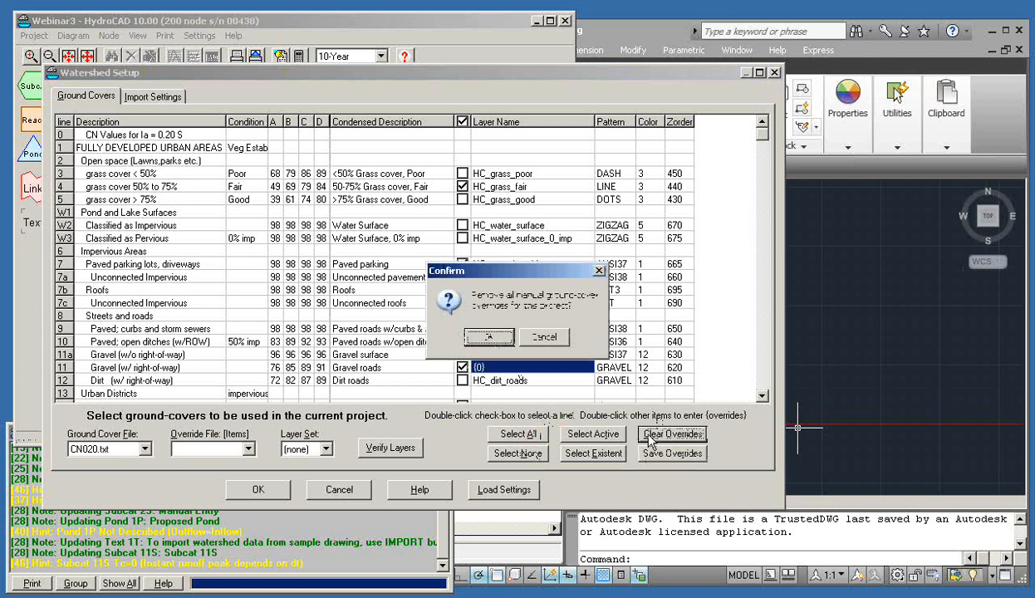
click(490, 339)
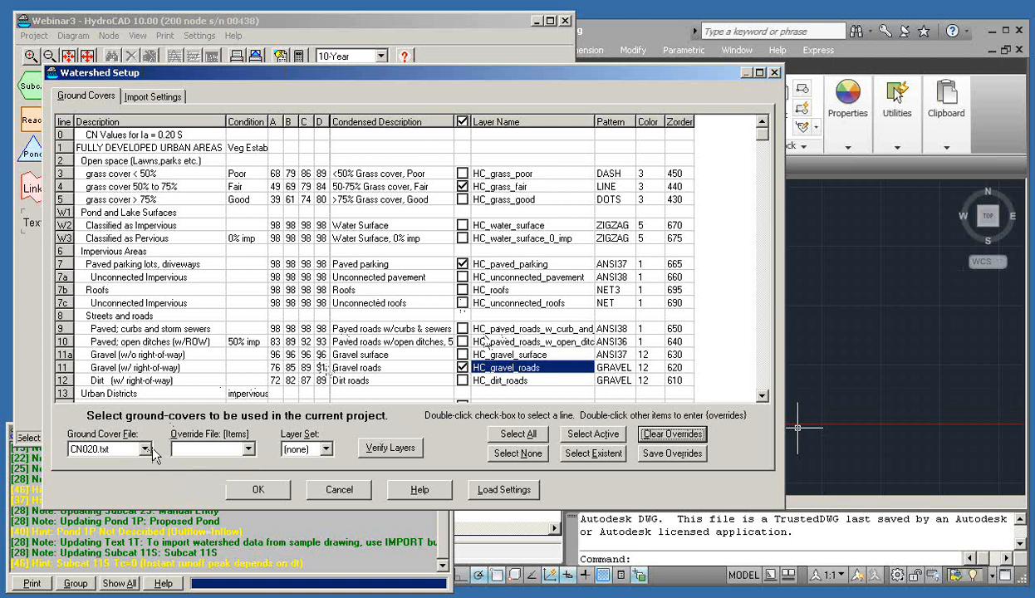
click(1010, 359)
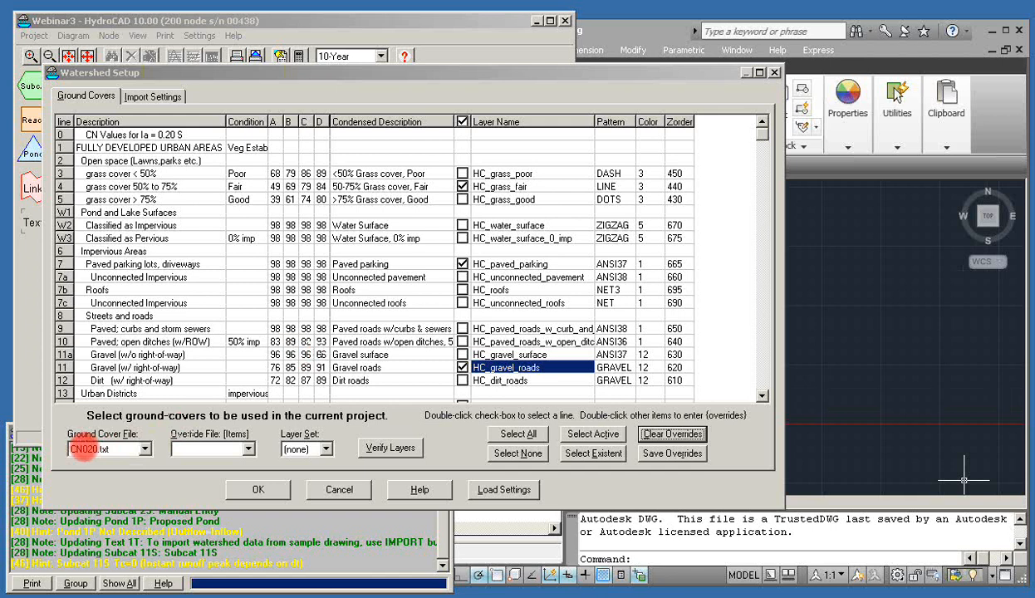
click(146, 453)
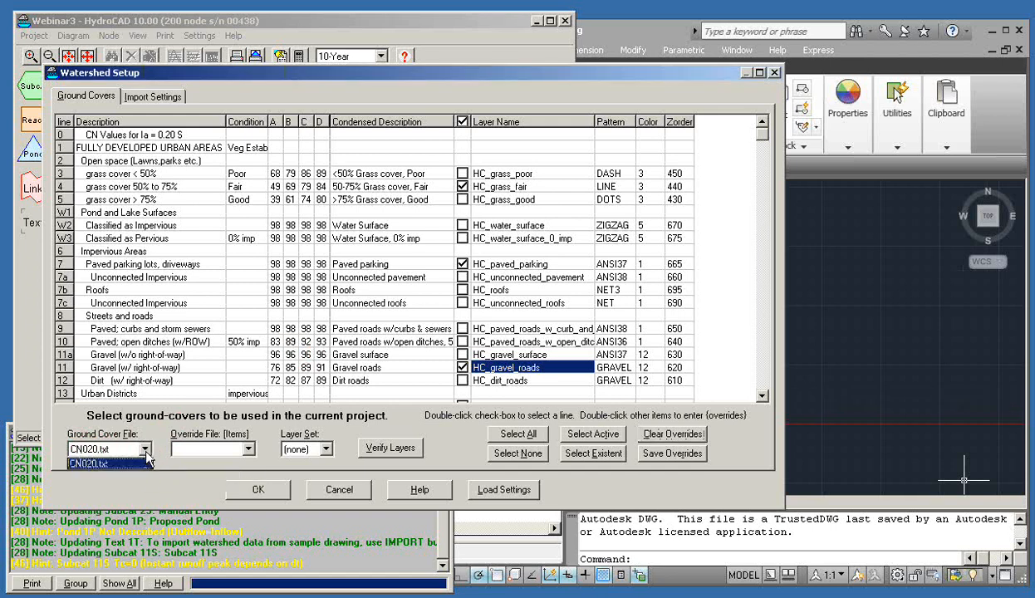
click(146, 454)
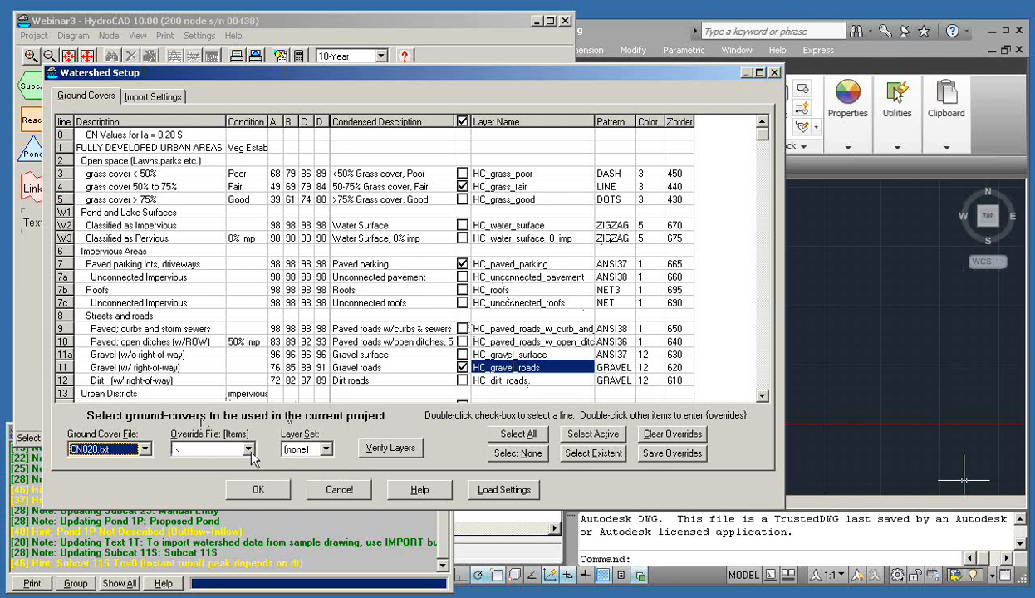
click(248, 449)
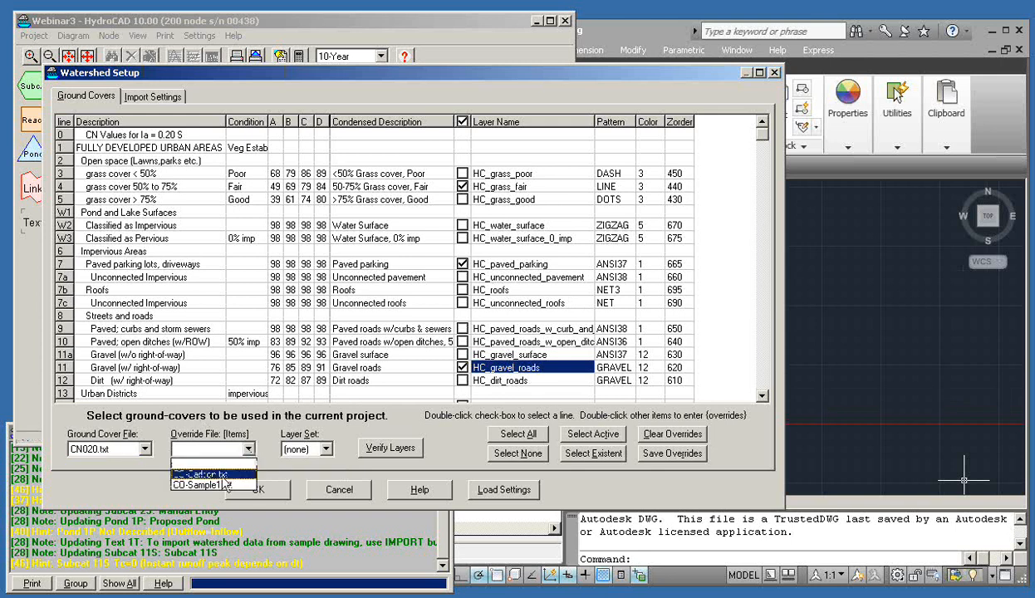
click(223, 477)
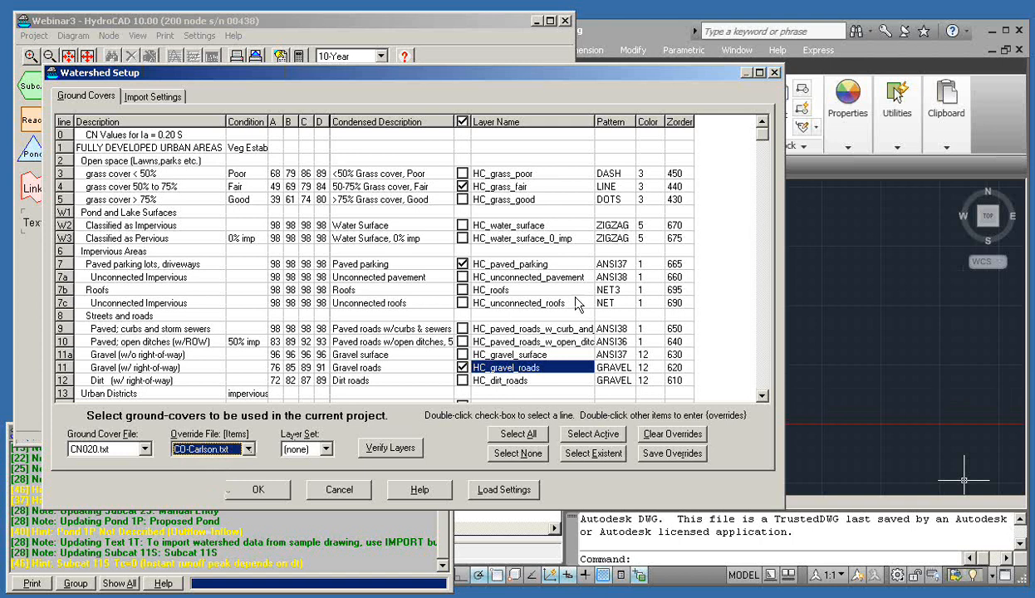
drag(762, 133, 751, 386)
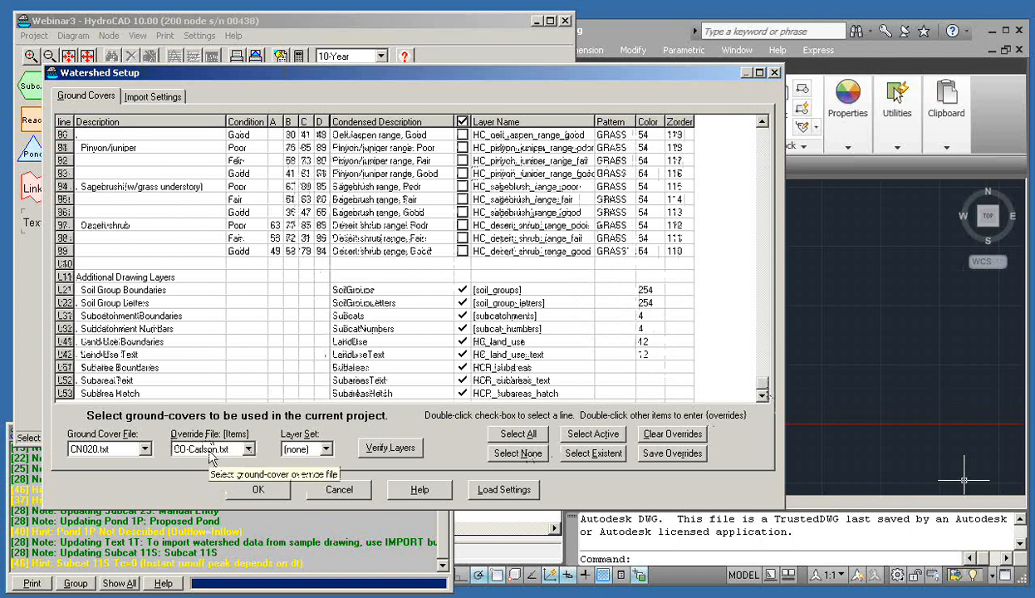
click(789, 483)
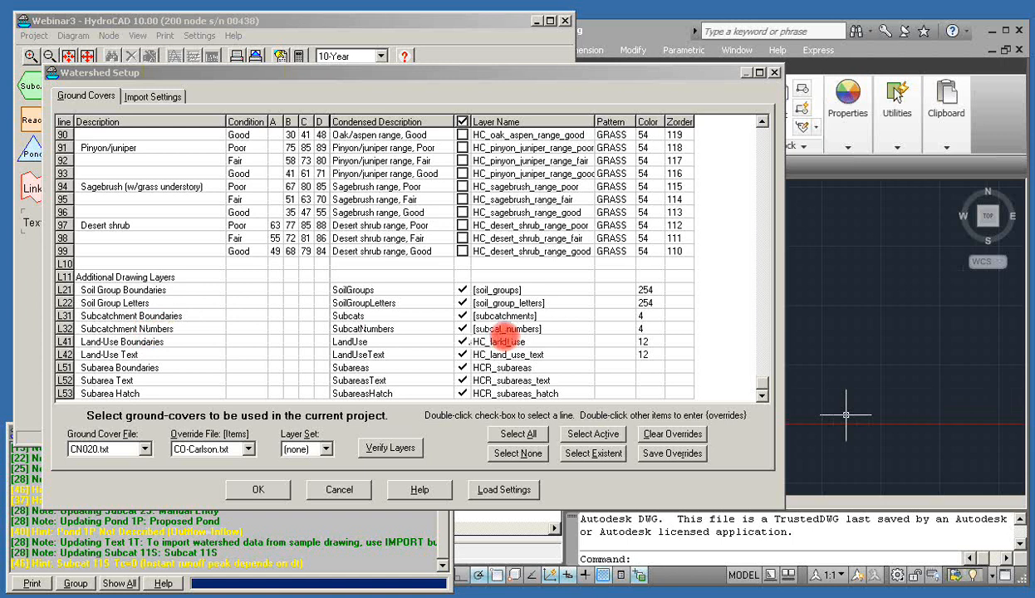
click(247, 449)
click(226, 467)
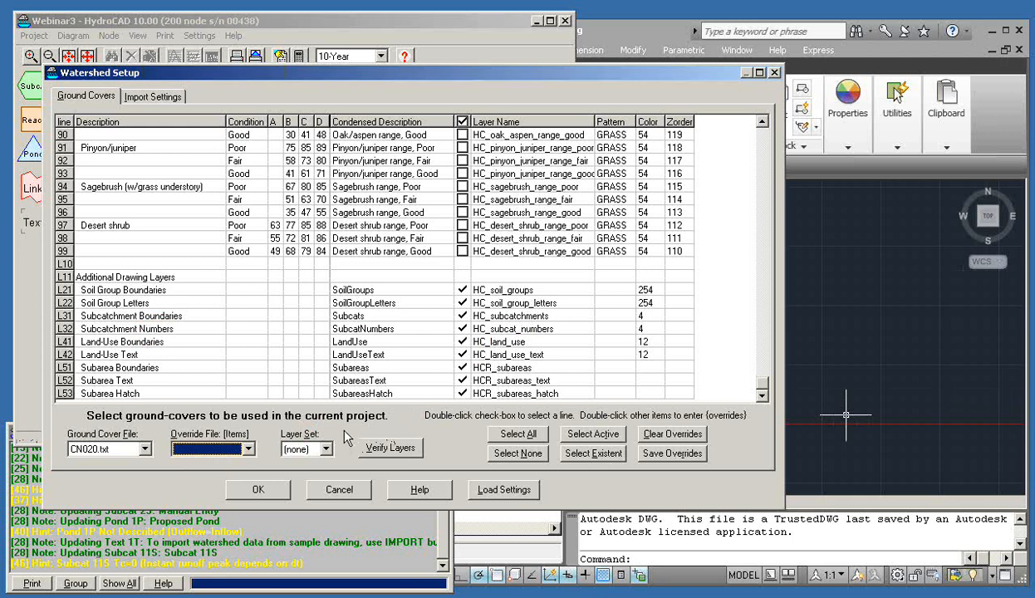
click(1007, 358)
click(1007, 357)
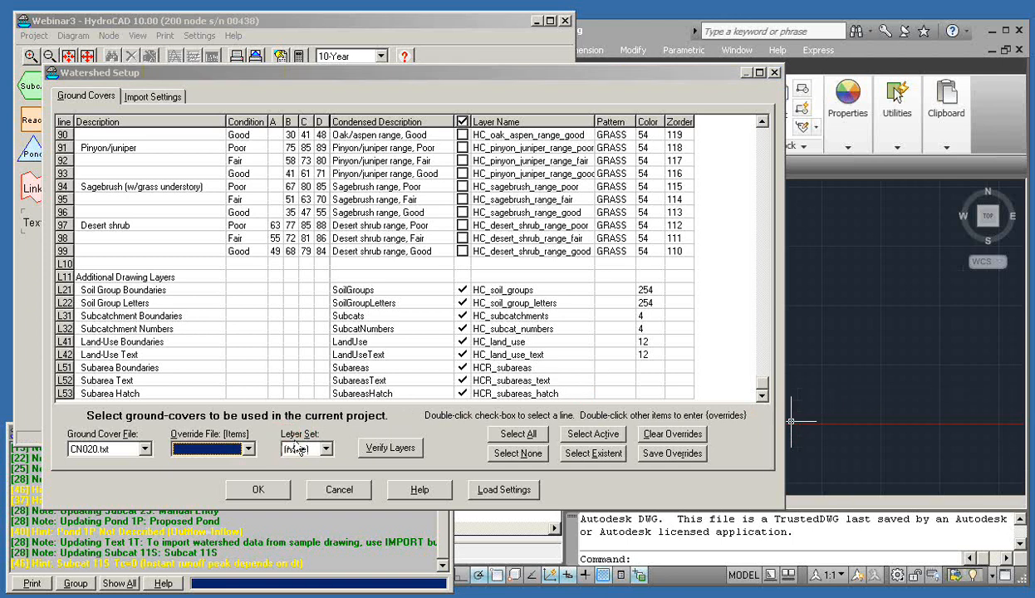
click(327, 448)
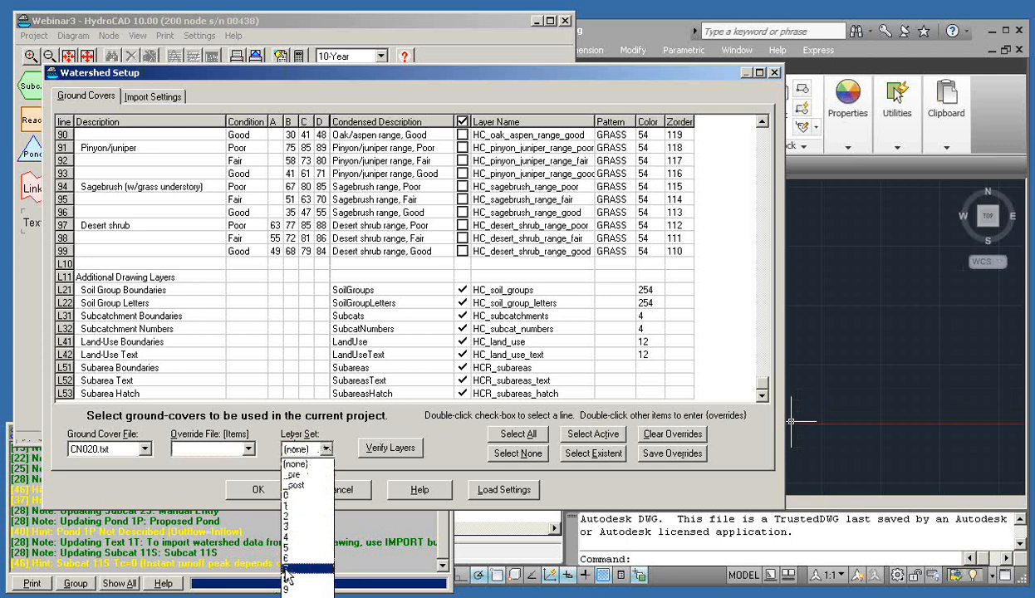
Select the _pre layer set so layers take HC_pre_ names like HC_pre_subcatchments
click(297, 476)
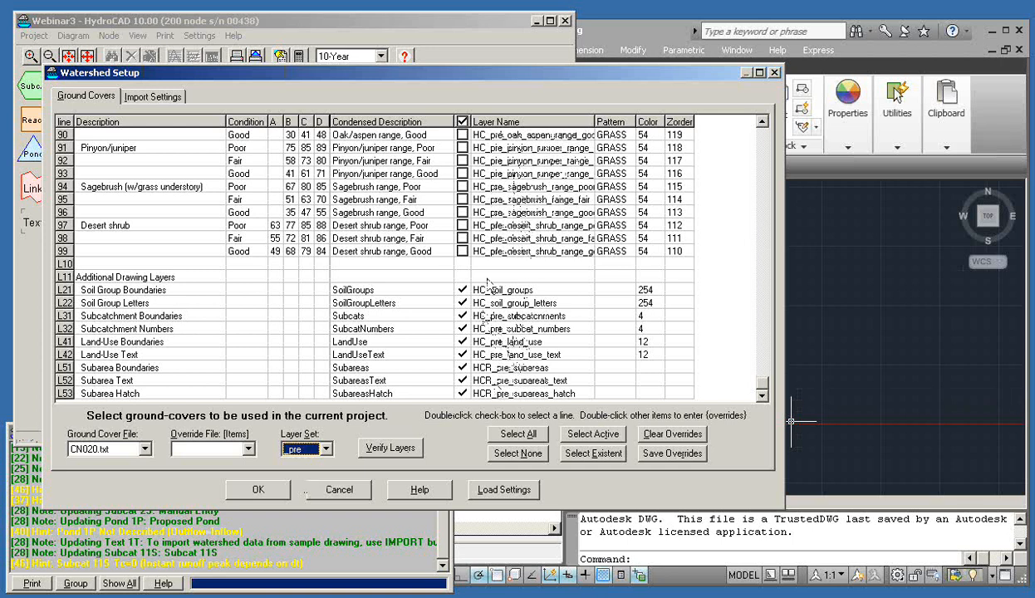
mouse_move(762, 386)
mouse_down()
mouse_move(761, 148)
mouse_move(768, 396)
mouse_up()
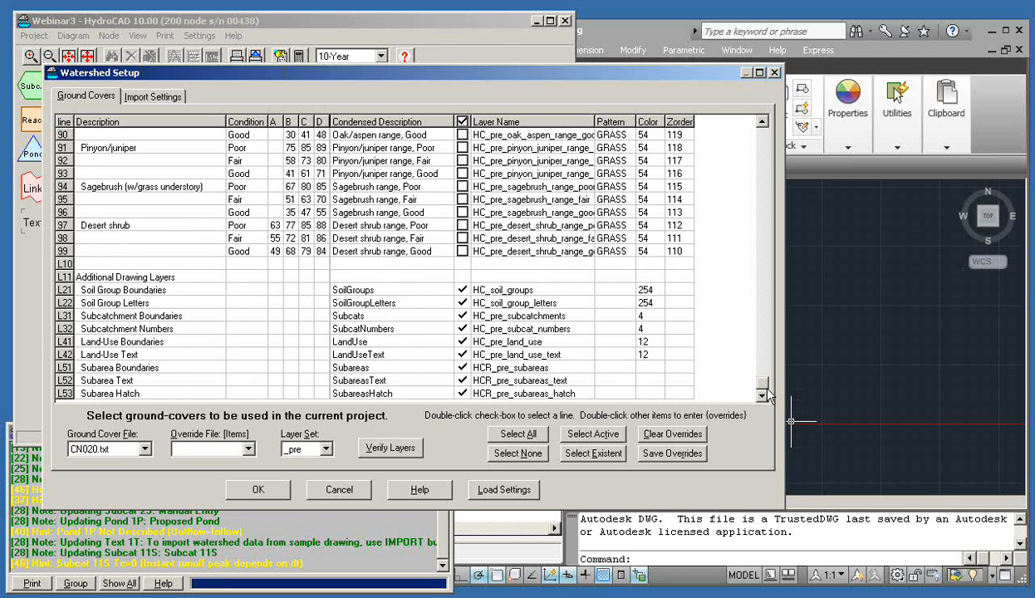
click(1007, 364)
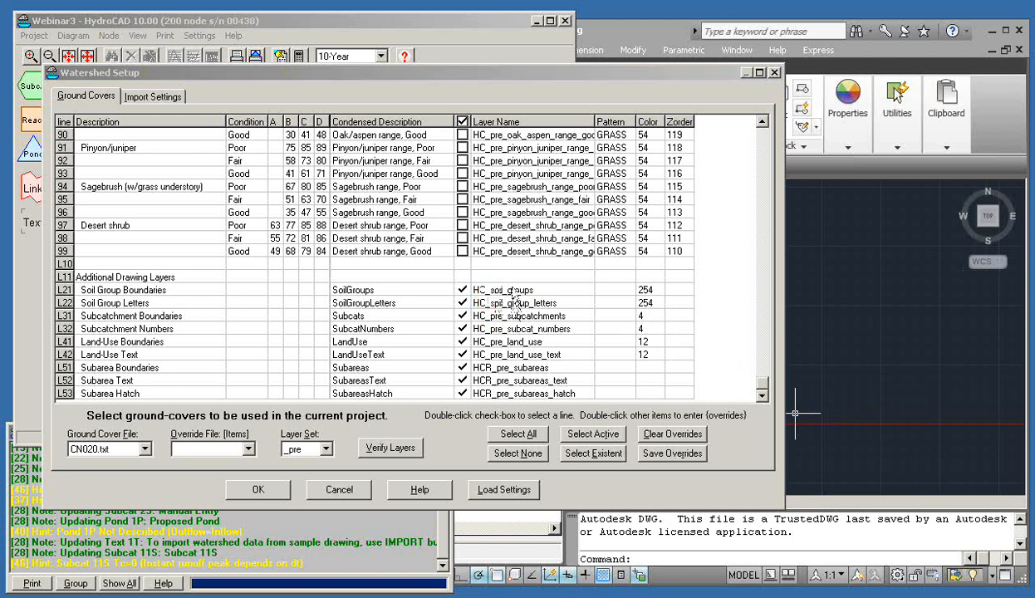
Inspect the SoilGroups line's layer override and close it without changes
double_click(503, 290)
click(443, 329)
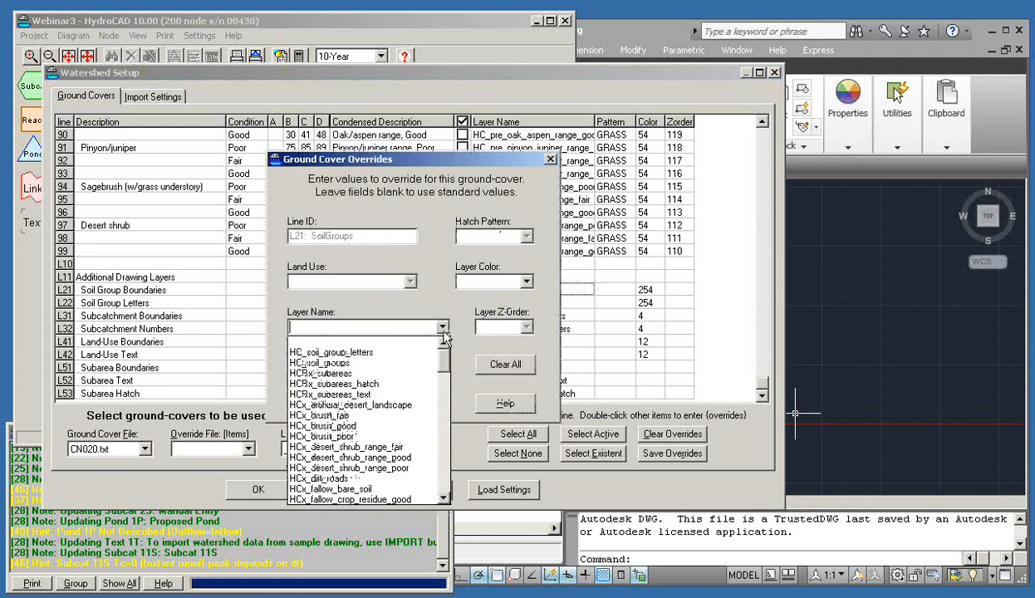
click(444, 332)
click(432, 403)
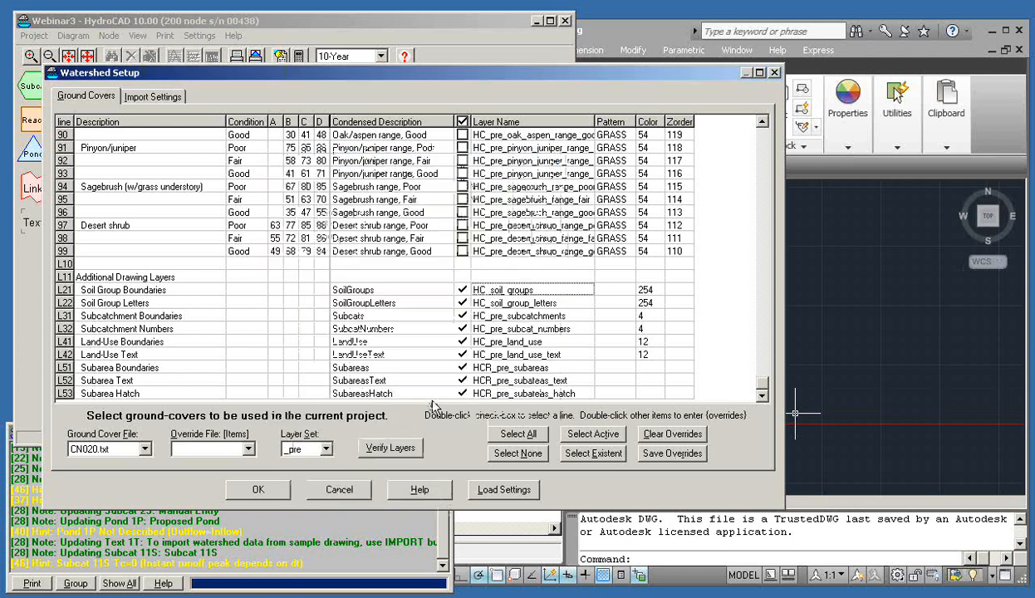
Switch to layer set 4 and verify layers: 2 verified, 10 missing
click(326, 449)
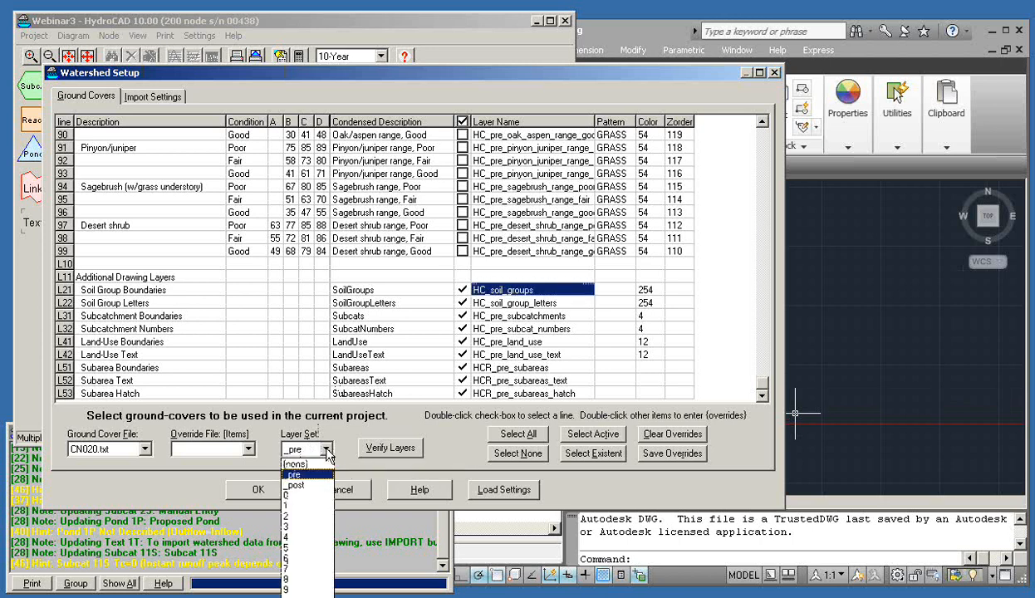
click(295, 547)
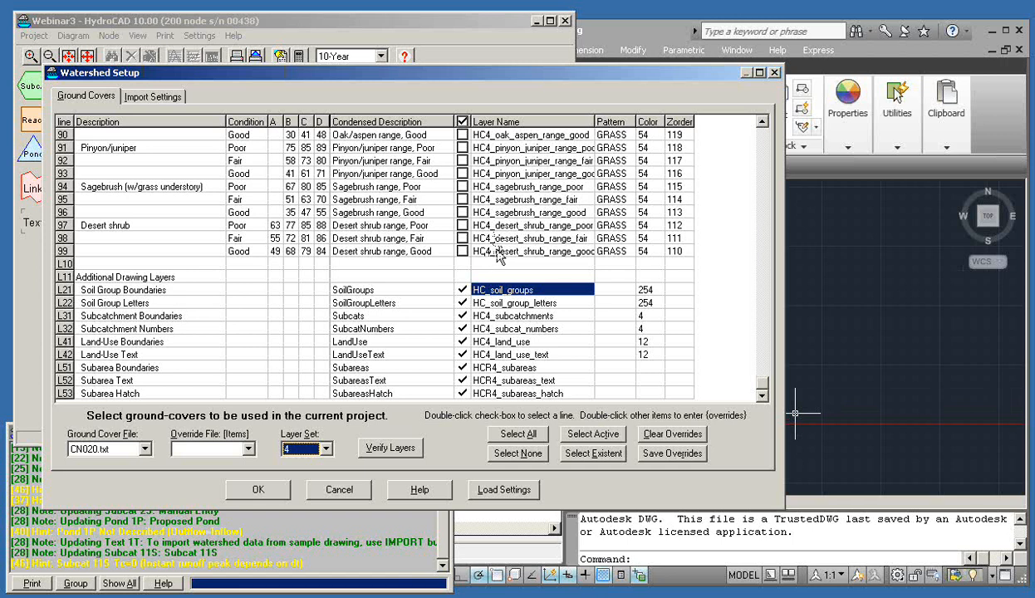
click(386, 452)
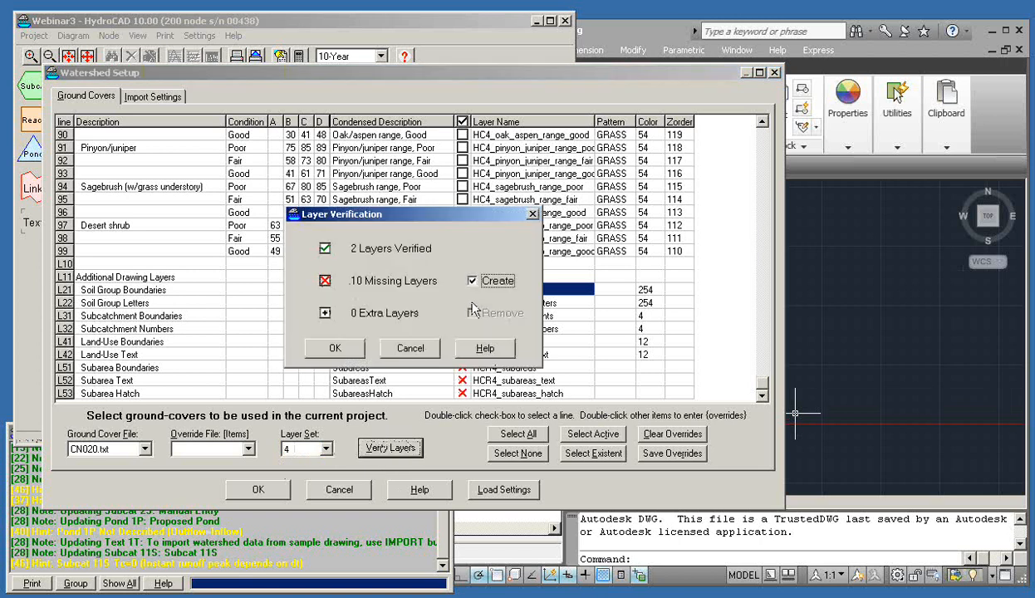
Cancel the layer verification without creating layers and set Layer Set back to (none)
click(404, 354)
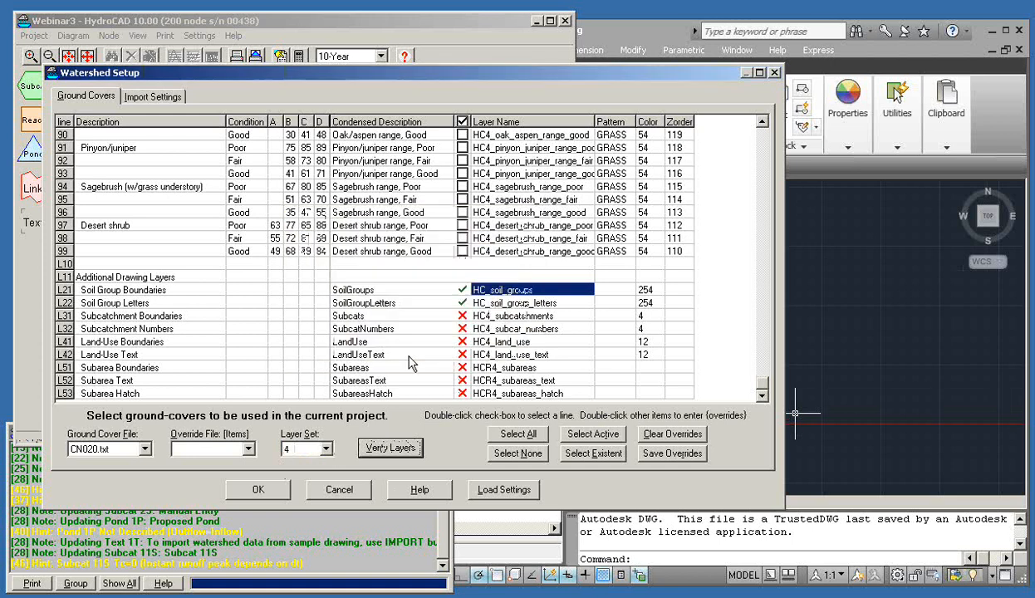
click(325, 451)
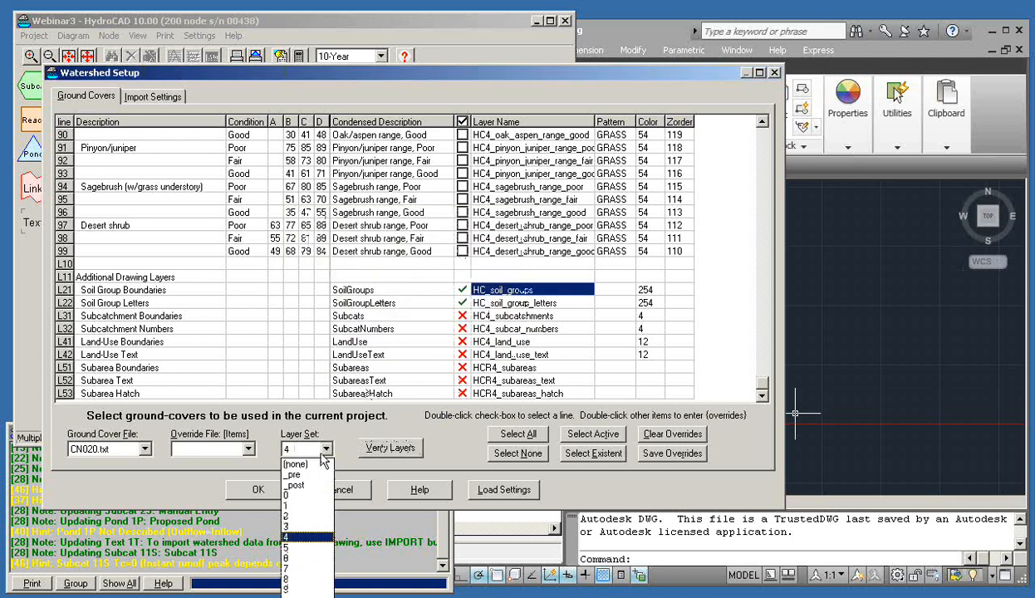
click(309, 466)
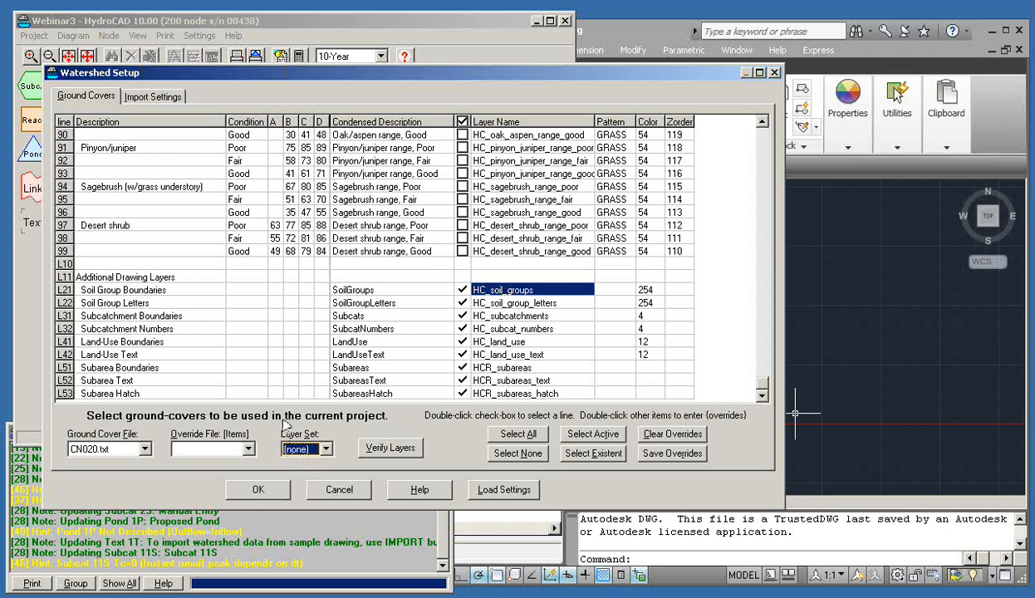
Review the Import Settings and Ground Covers tabs, then accept Watershed Setup with Layer Set at (none)
click(145, 98)
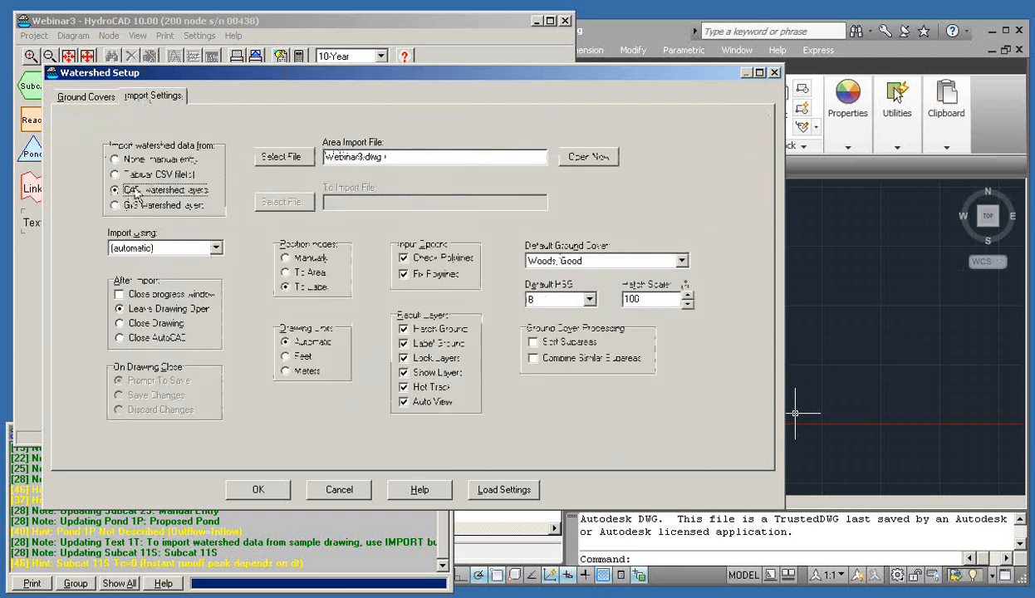
click(93, 98)
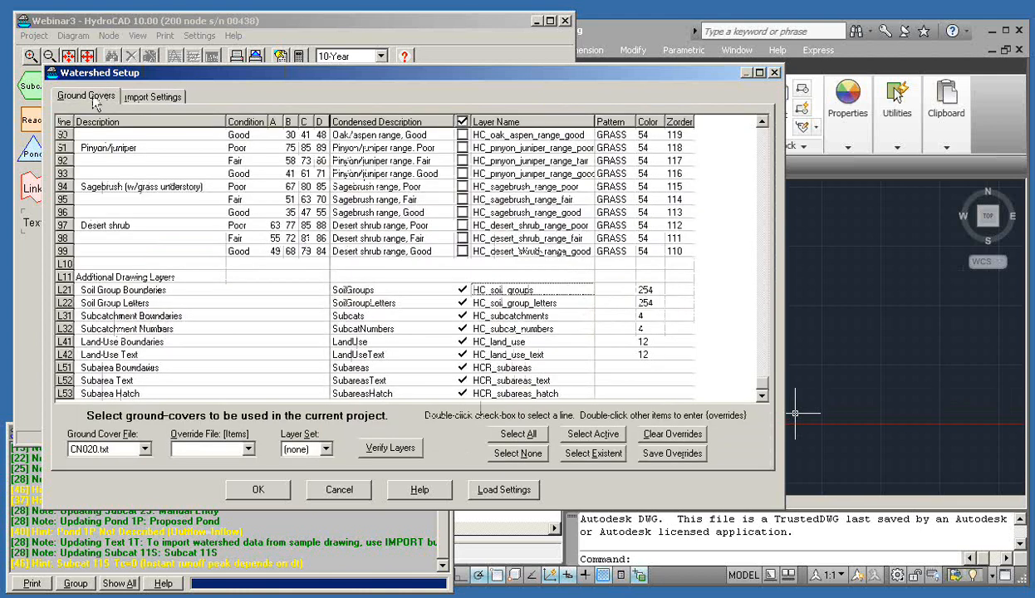
drag(761, 382, 762, 135)
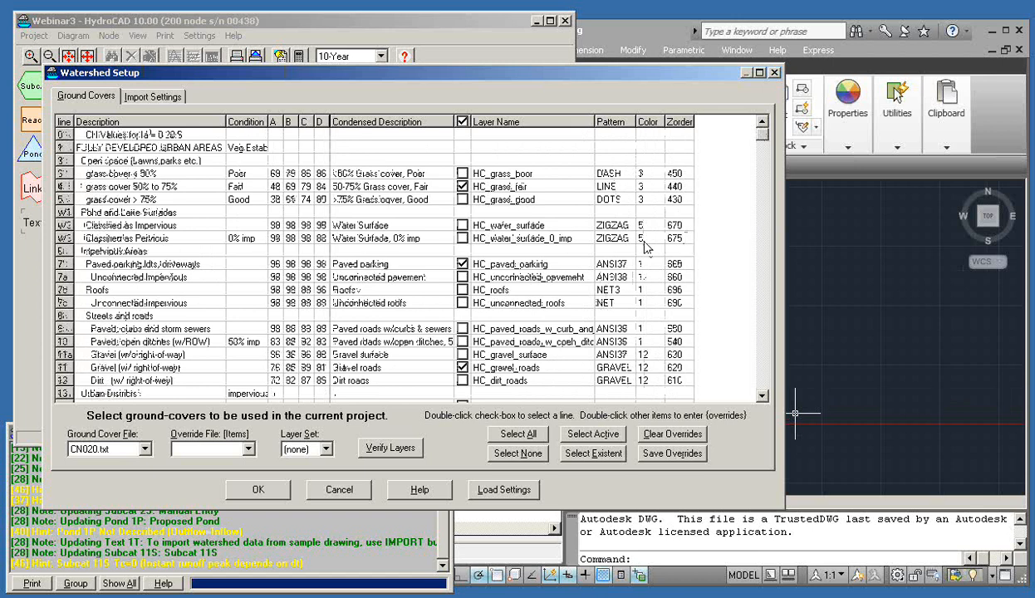
click(258, 490)
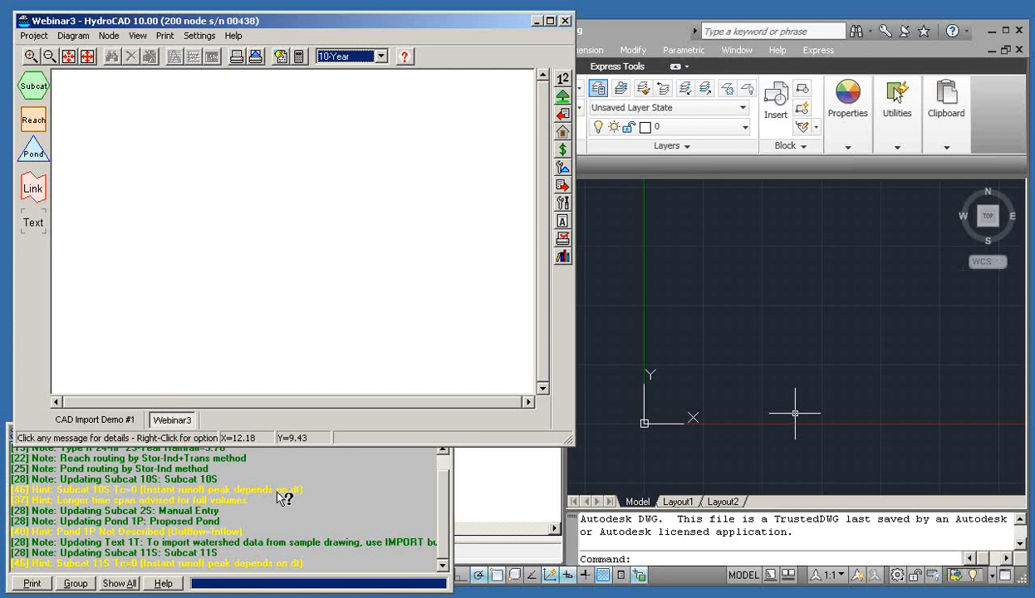
In AutoCAD, widen the layer name column and make HC_subcatchments the current layer
click(613, 37)
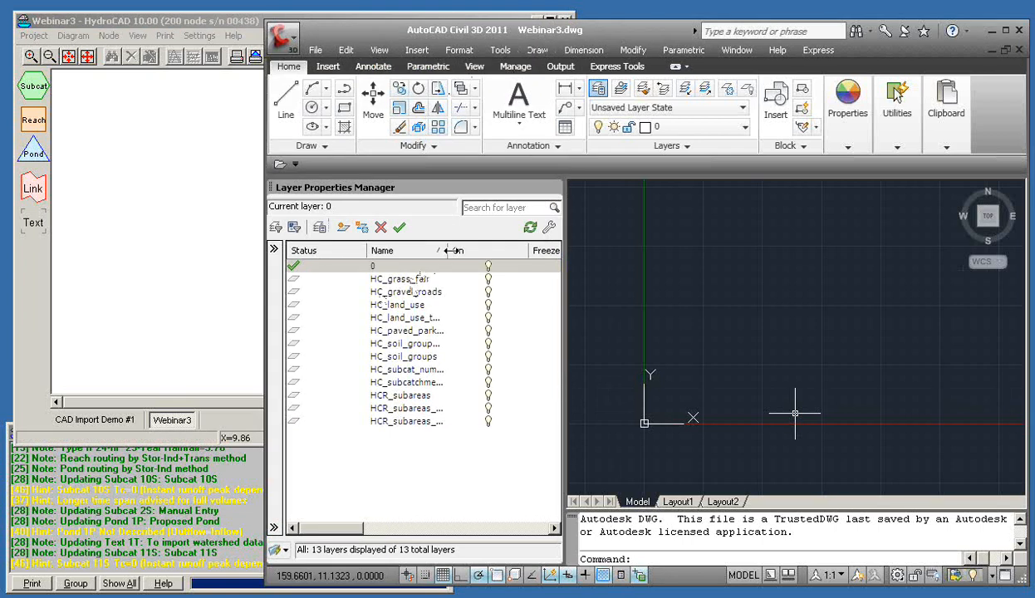
drag(363, 251, 339, 251)
drag(422, 250, 448, 251)
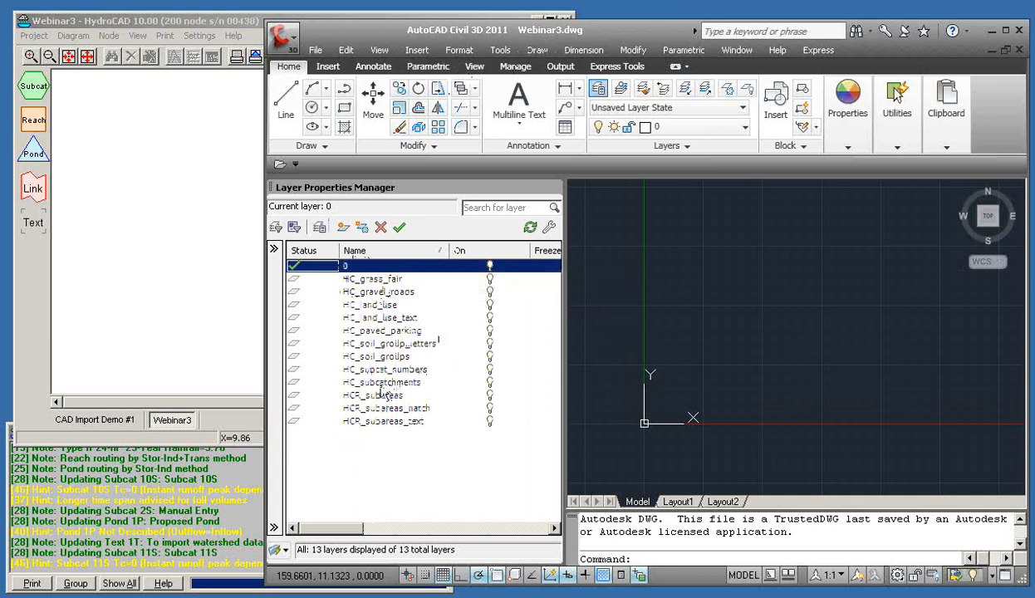
double_click(295, 383)
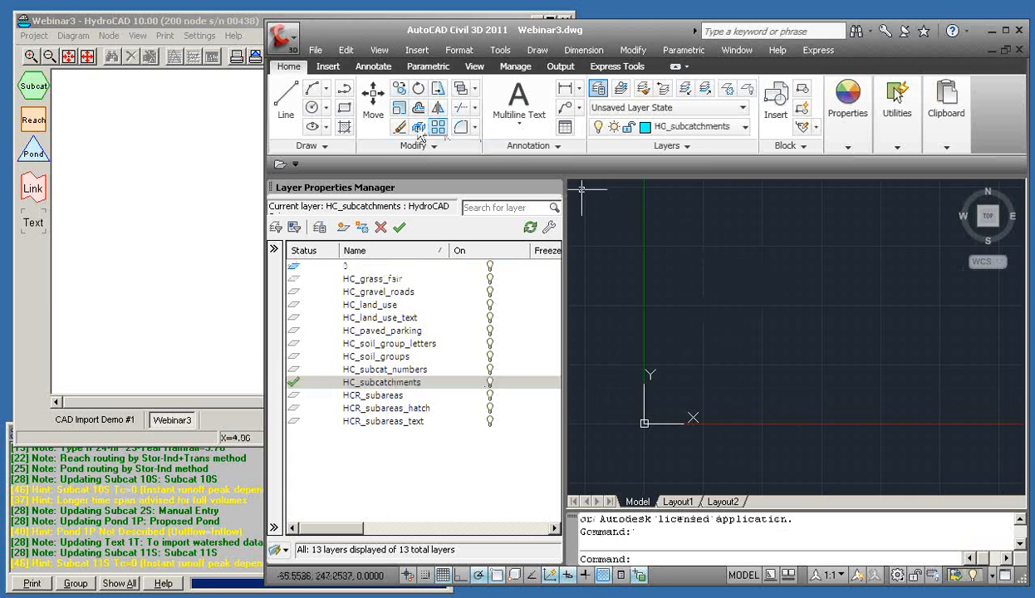
Draw a closed five-vertex boundary polyline with PLINE, then make HC_subcat_numbers current
click(312, 88)
click(703, 219)
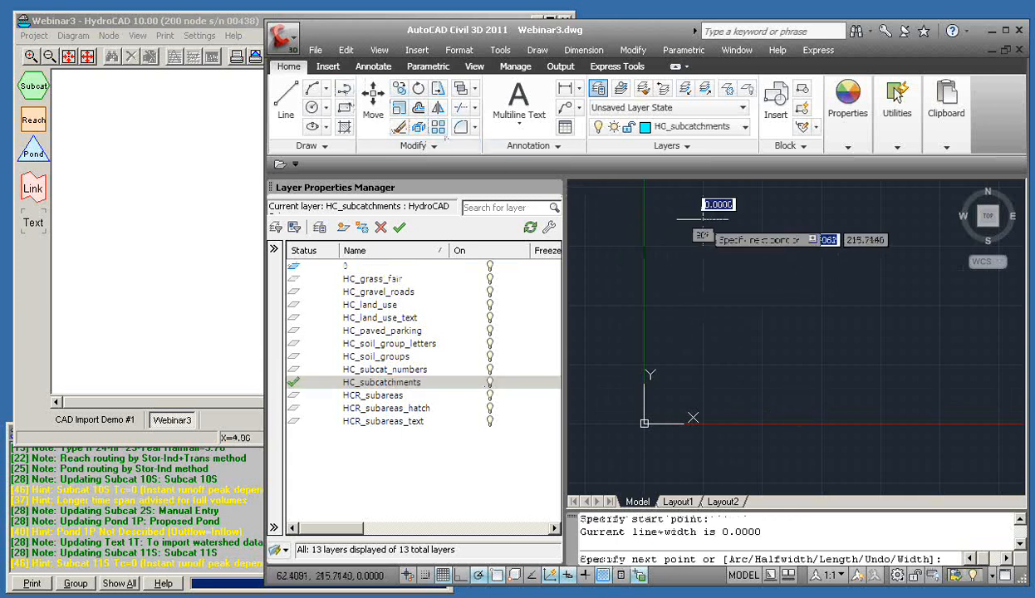
click(935, 275)
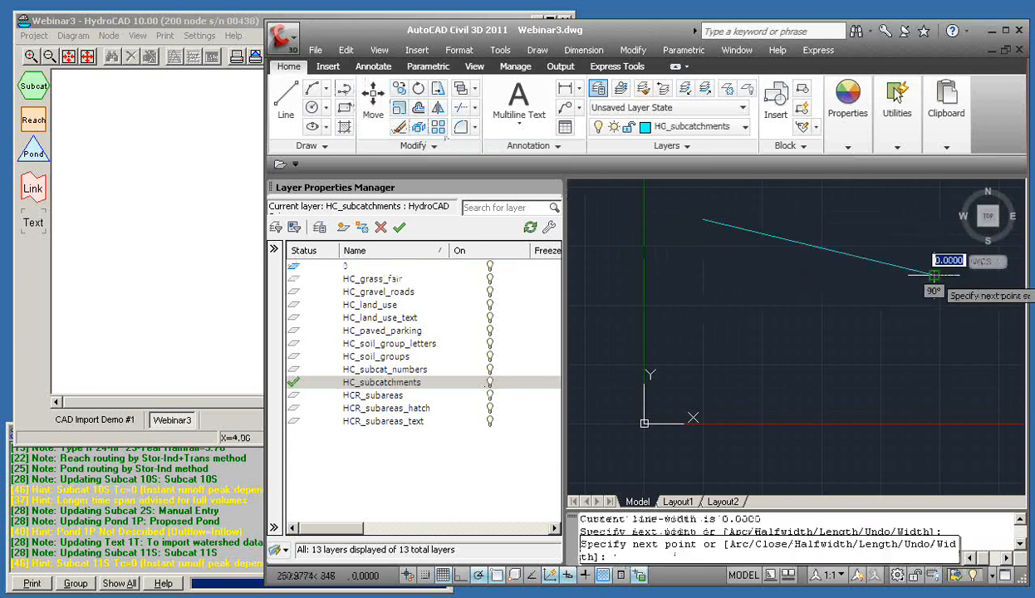
click(926, 382)
click(752, 396)
click(677, 313)
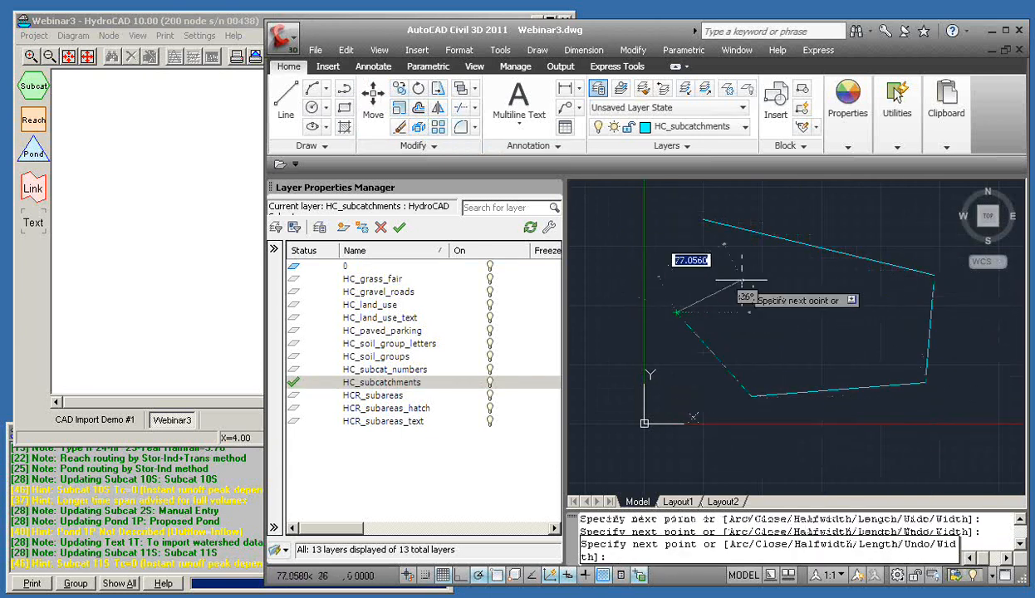
text(c)
key(Return)
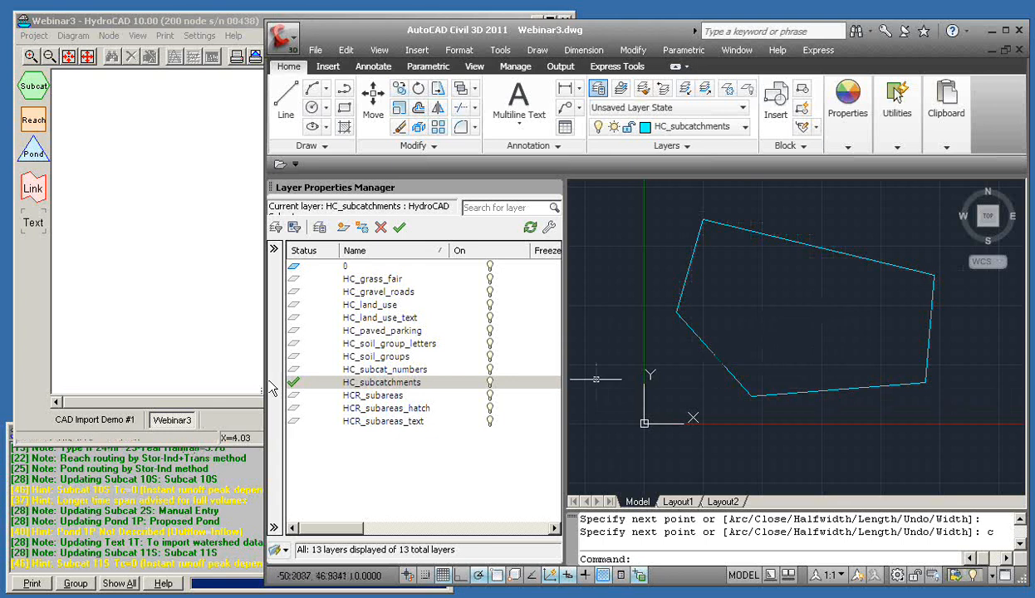
double_click(294, 370)
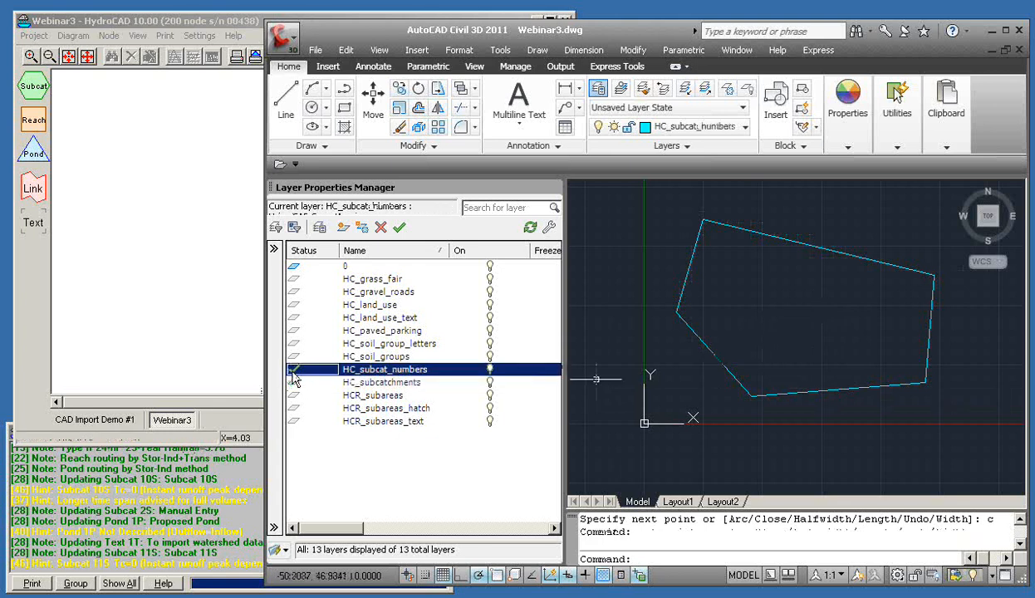
Begin a multiline text label inside the boundary, then cancel it and a stray selection
click(523, 100)
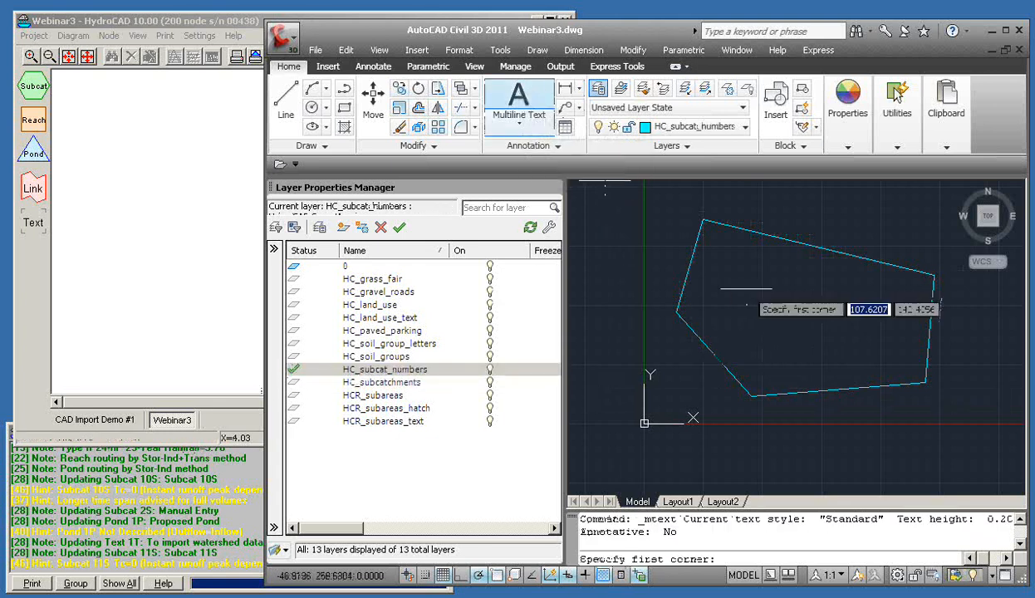
click(736, 281)
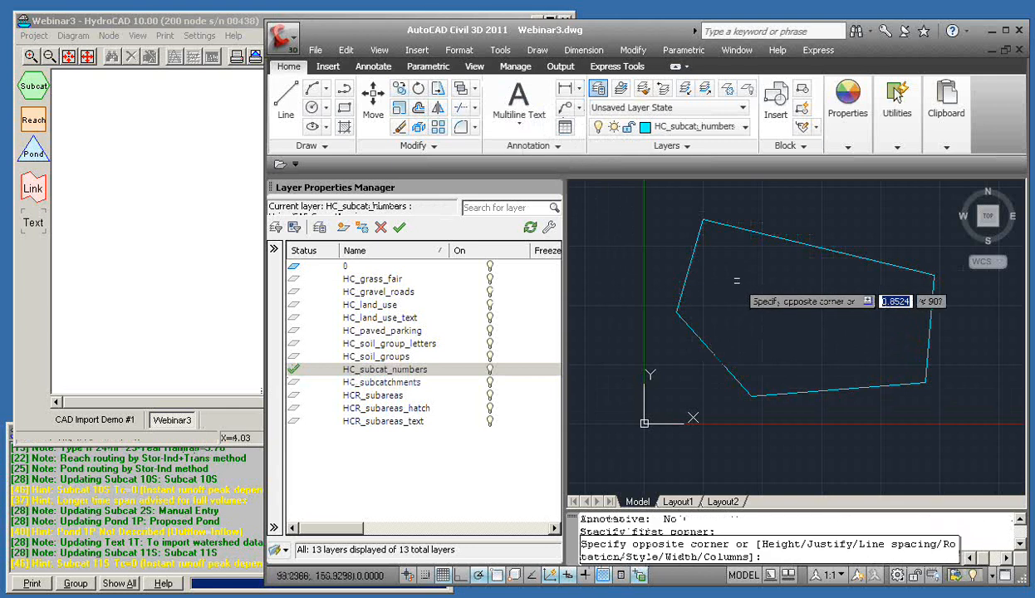
key(Return)
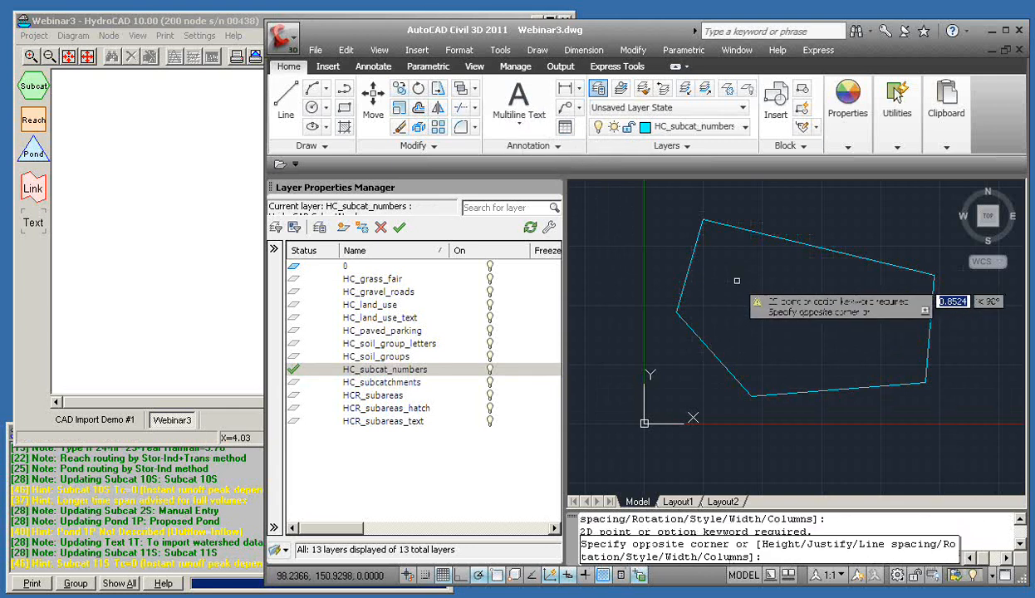
key(Escape)
click(733, 289)
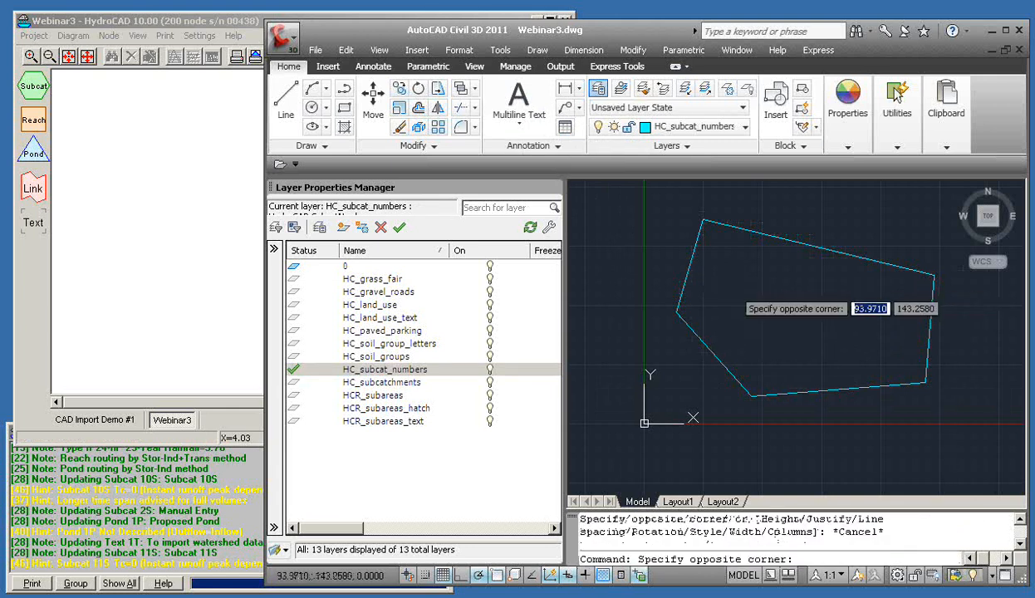
key(Return)
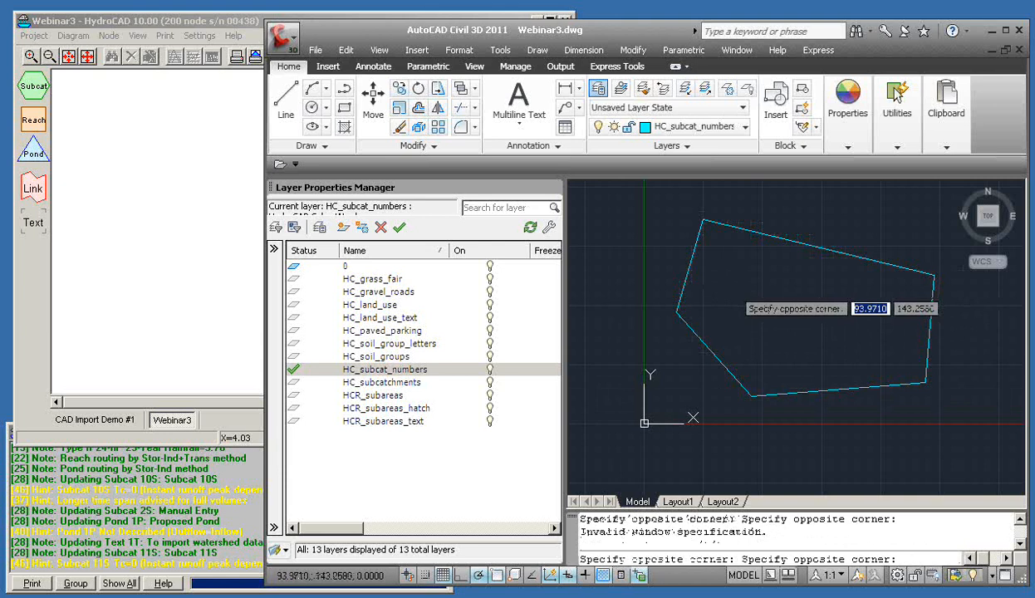
key(Escape)
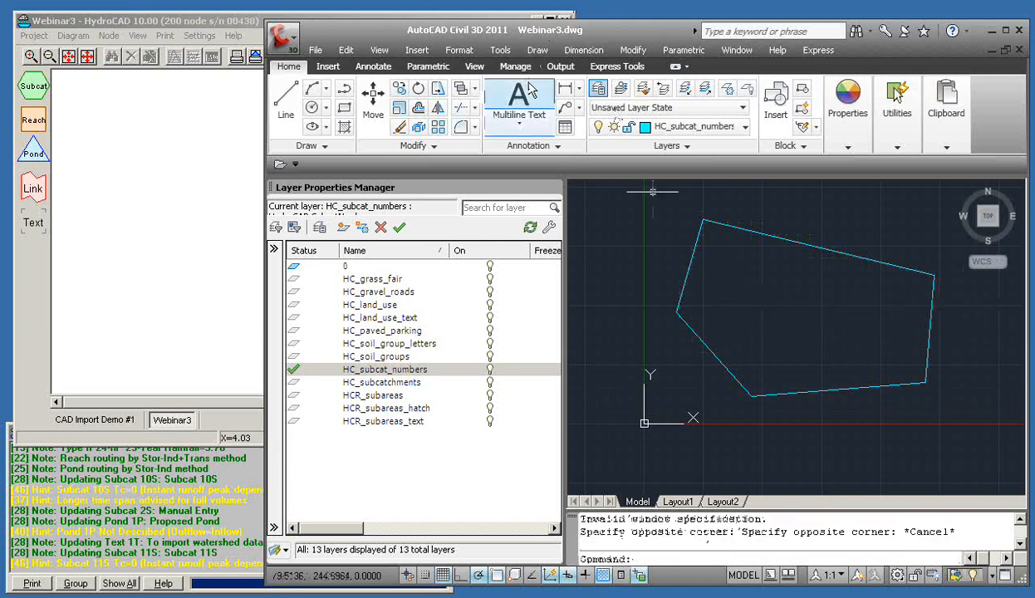
Switch the text tool to Single Line text and pick a start point, then cancel
click(516, 123)
click(517, 126)
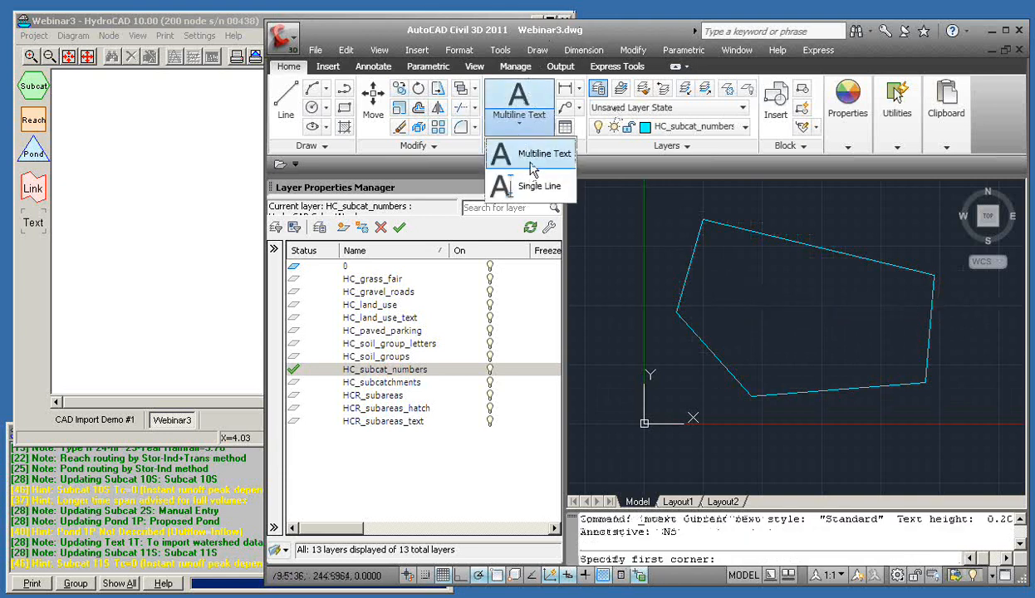
click(525, 177)
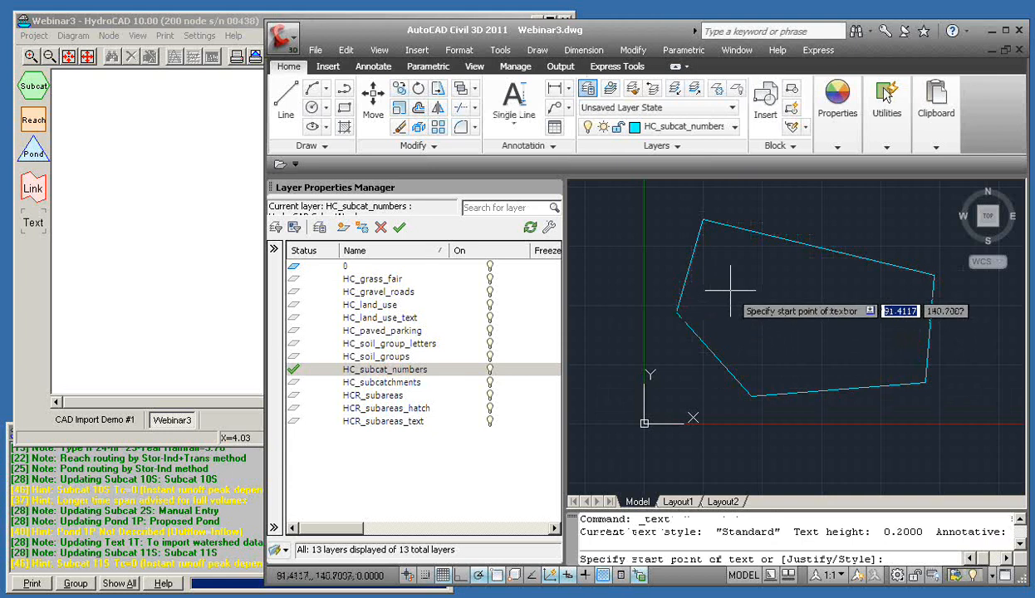
click(730, 291)
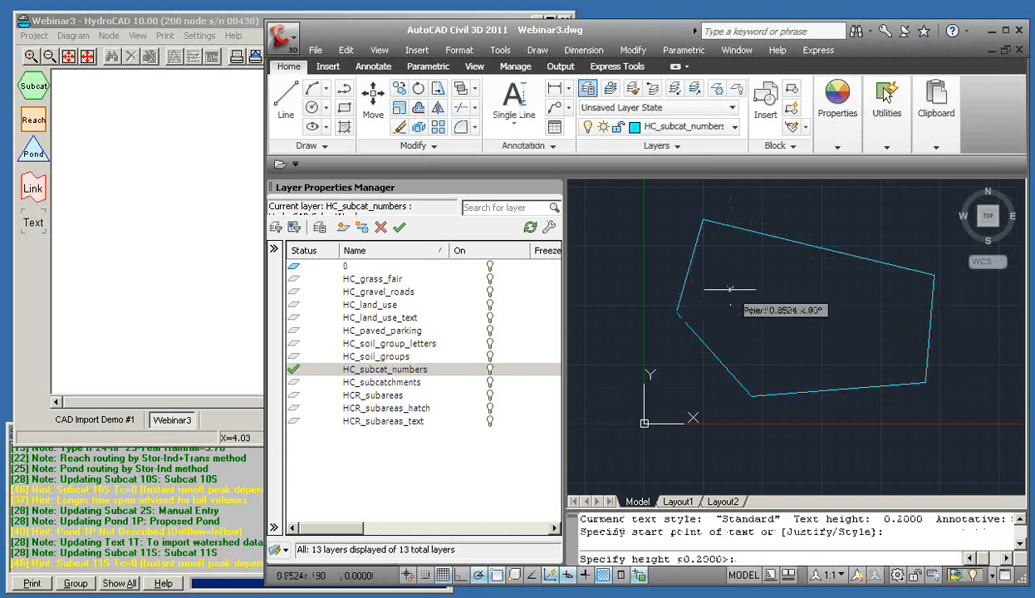
key(Escape)
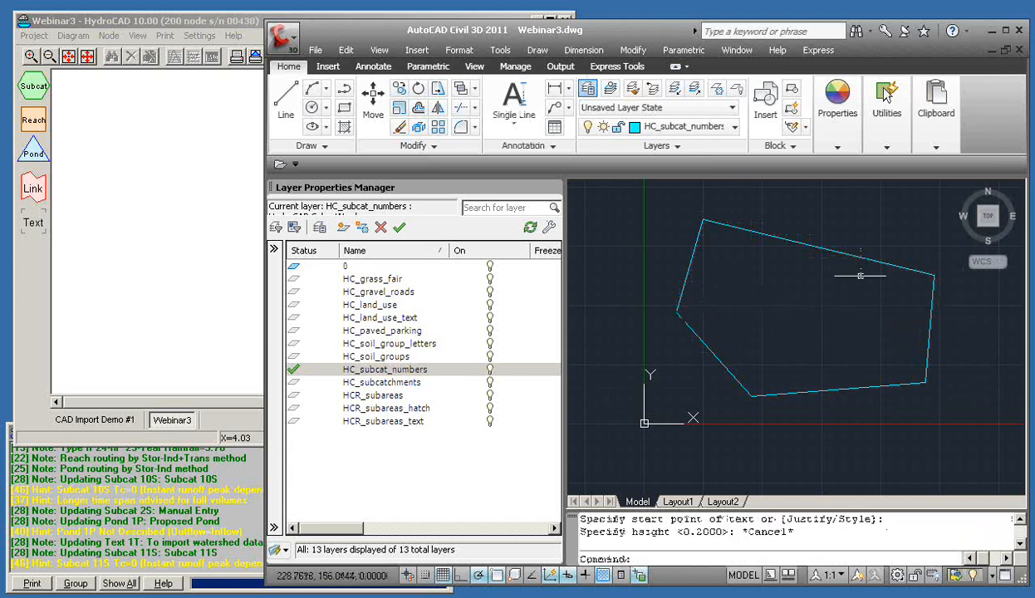
click(734, 276)
click(734, 276)
key(Escape)
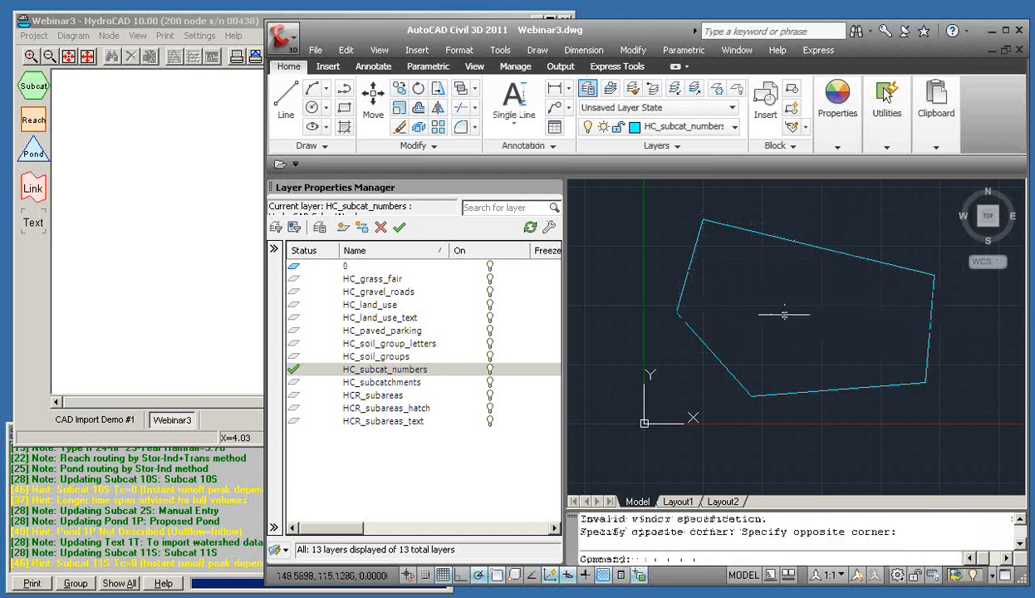
Start a single-line '10' label at the default height, then discard it
click(515, 103)
click(733, 291)
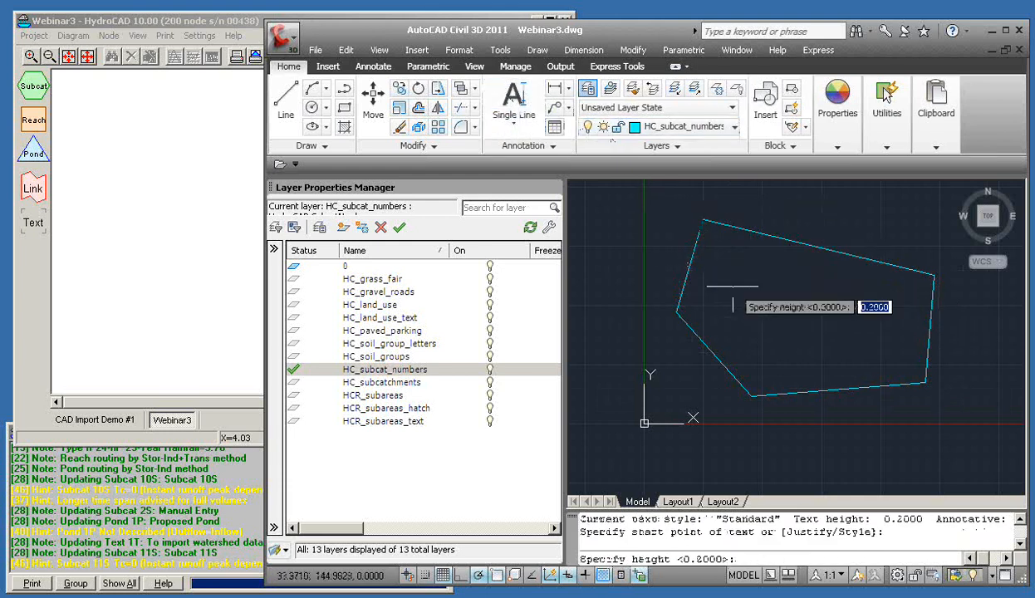
key(Return)
key(Return)
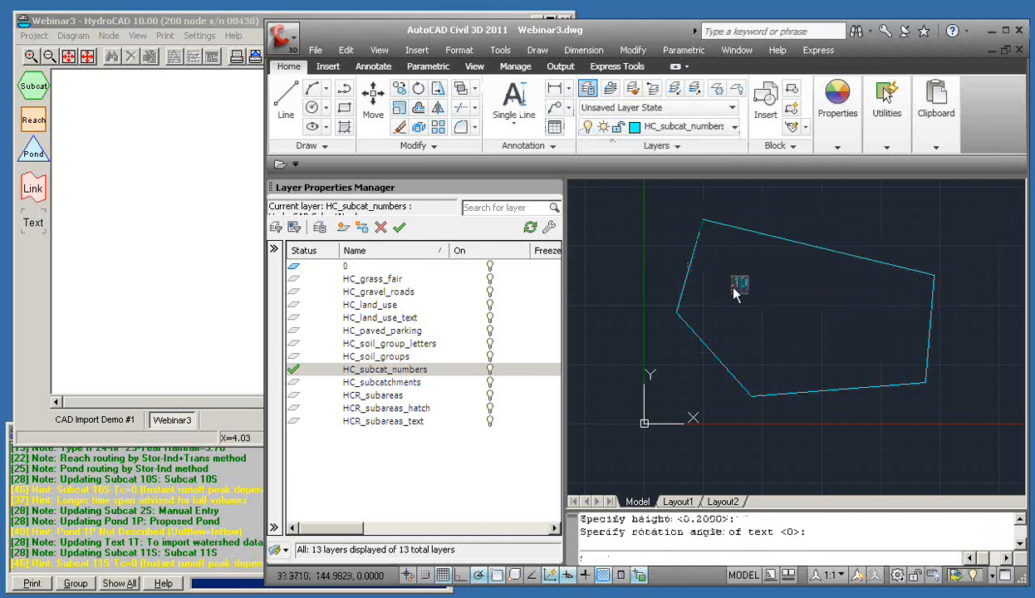
click(944, 260)
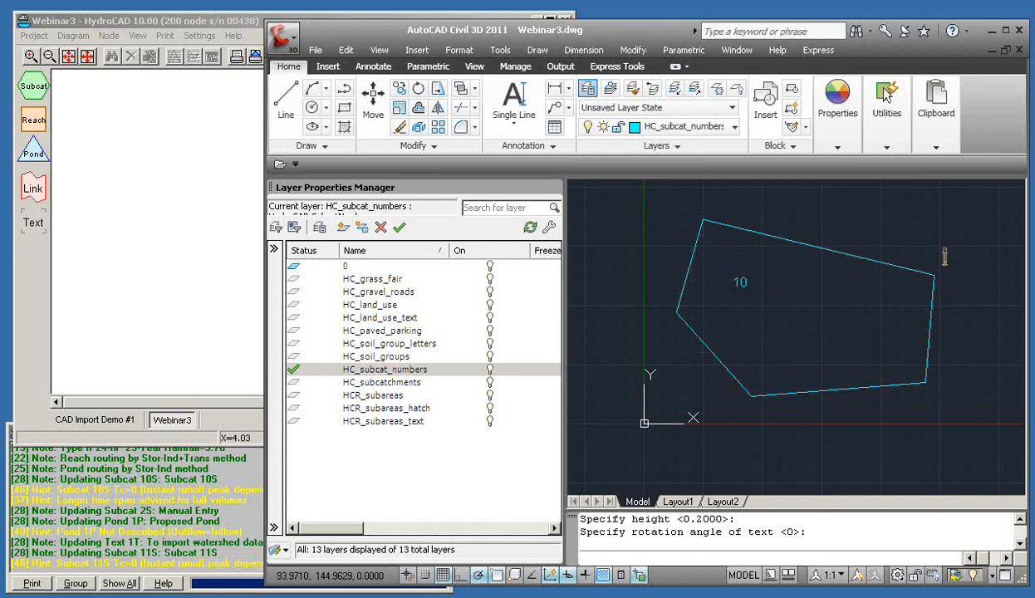
key(Escape)
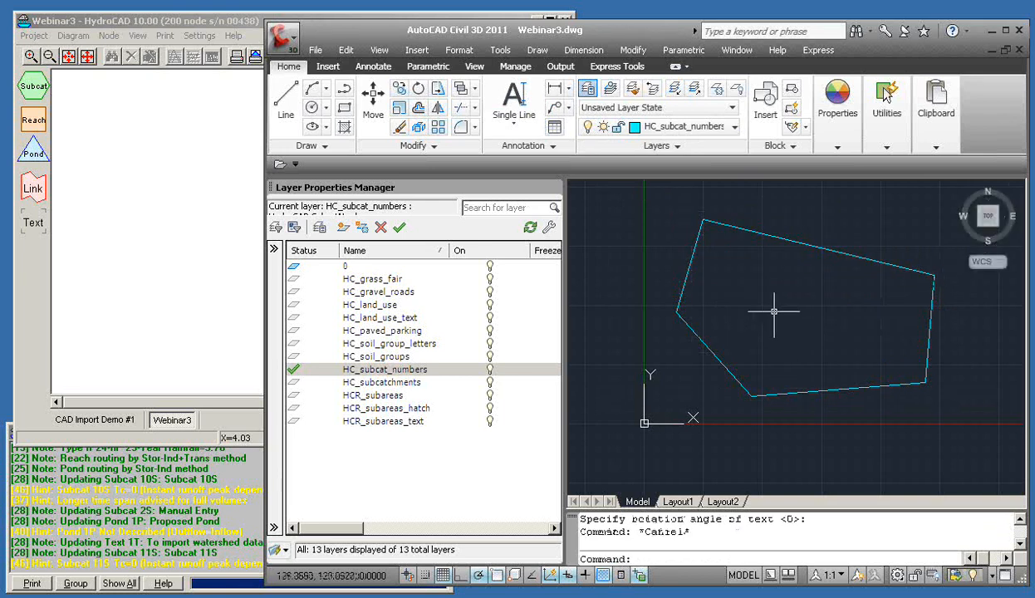
Retry picking the single-line label start point inside the boundary, cancelling stray selections
click(513, 104)
click(731, 289)
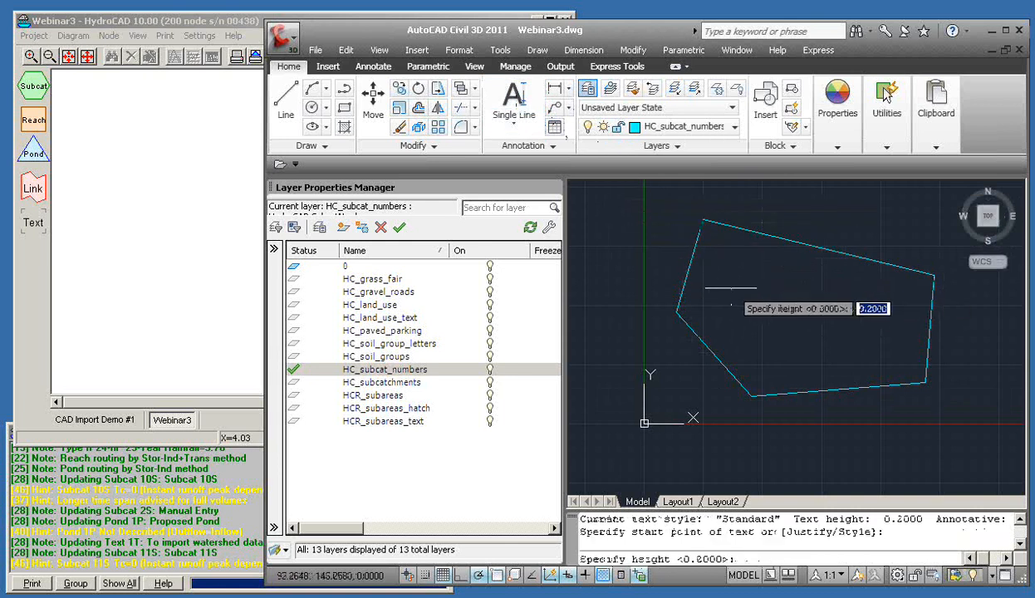
click(731, 288)
key(Escape)
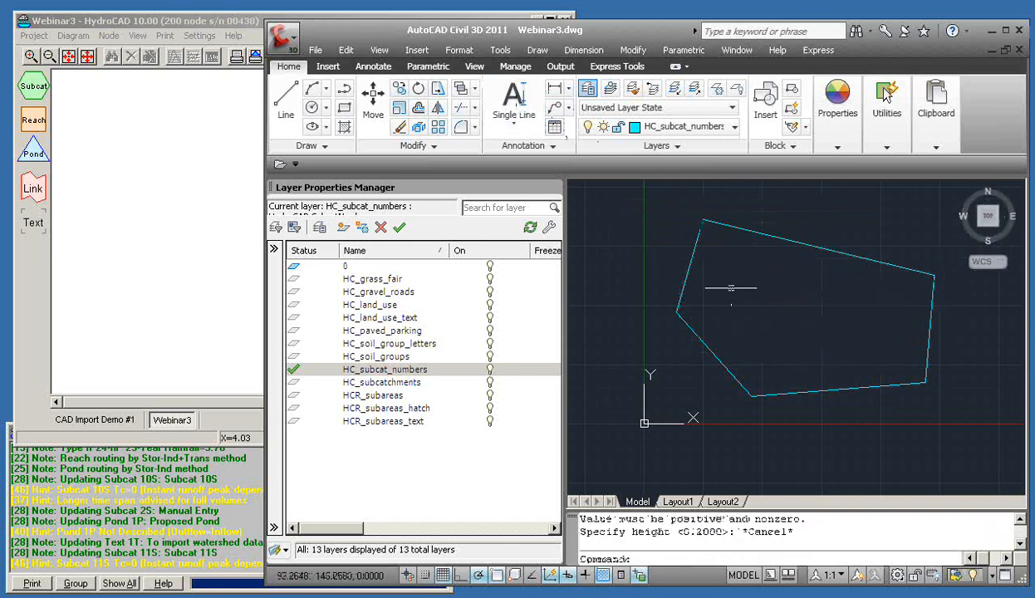
click(735, 281)
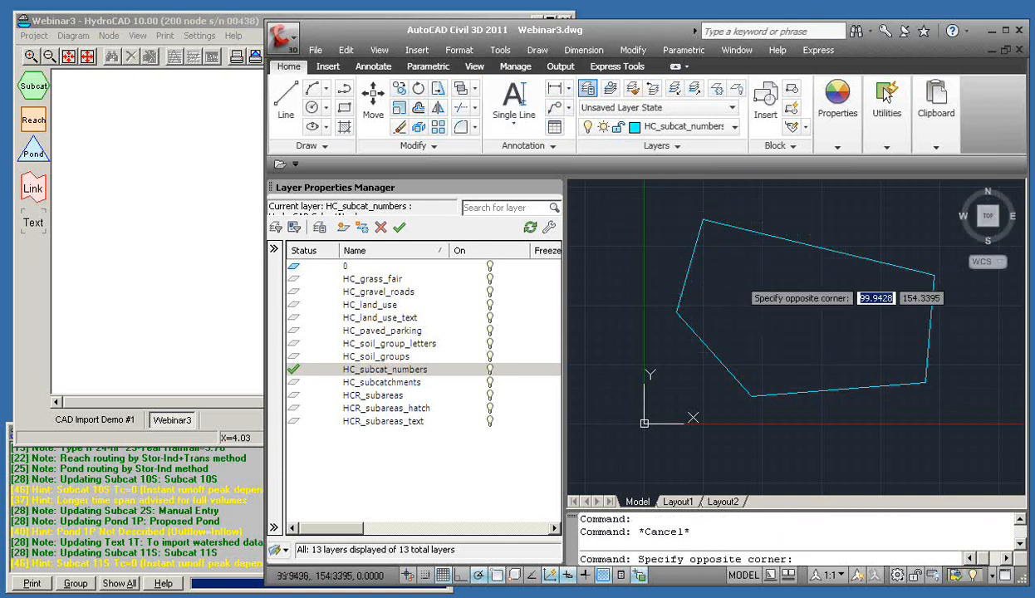
click(735, 281)
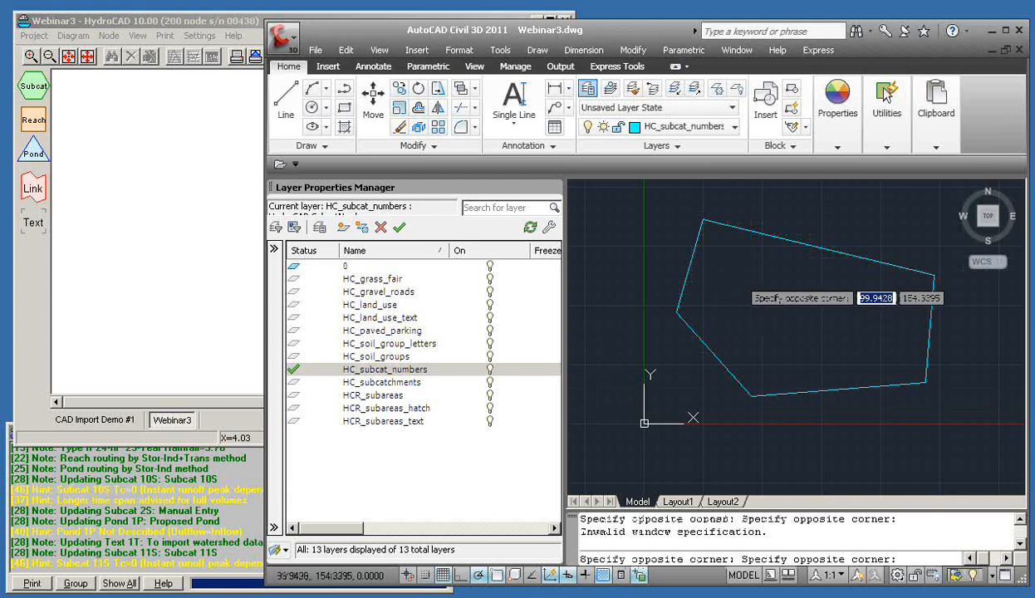
key(Escape)
key(Escape)
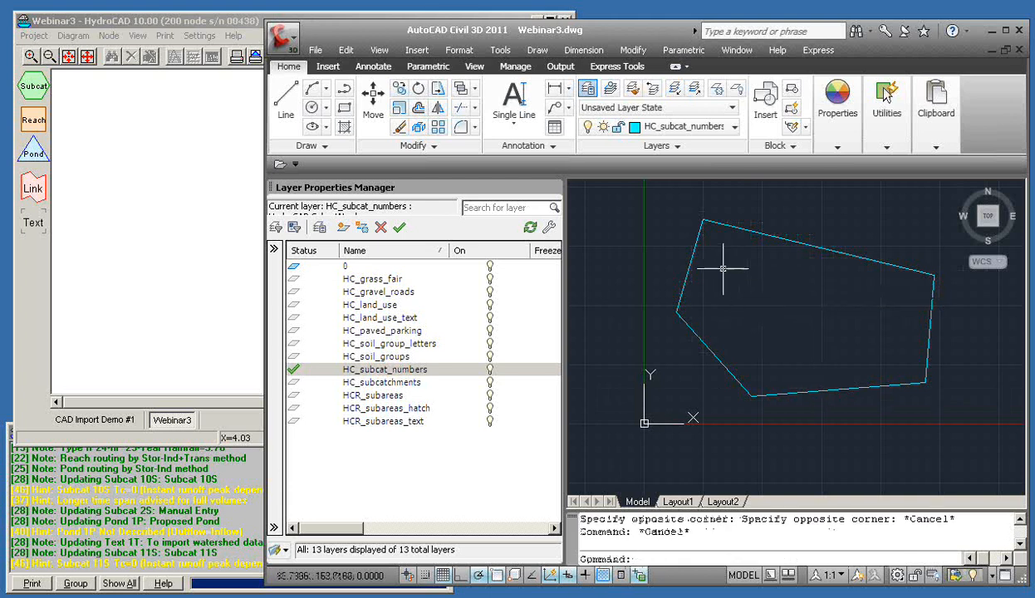
click(738, 274)
click(739, 273)
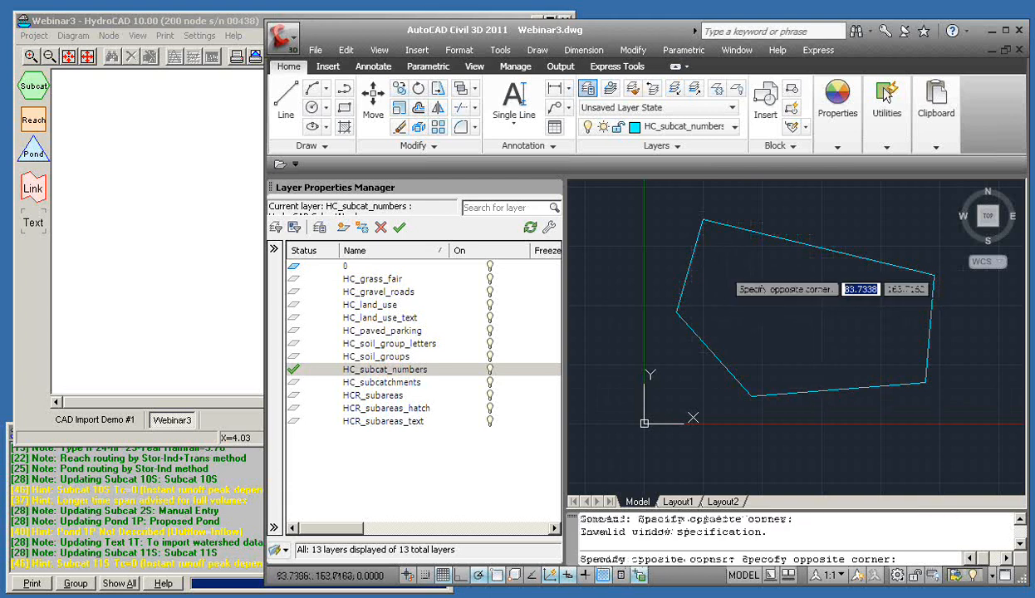
key(Escape)
key(Escape)
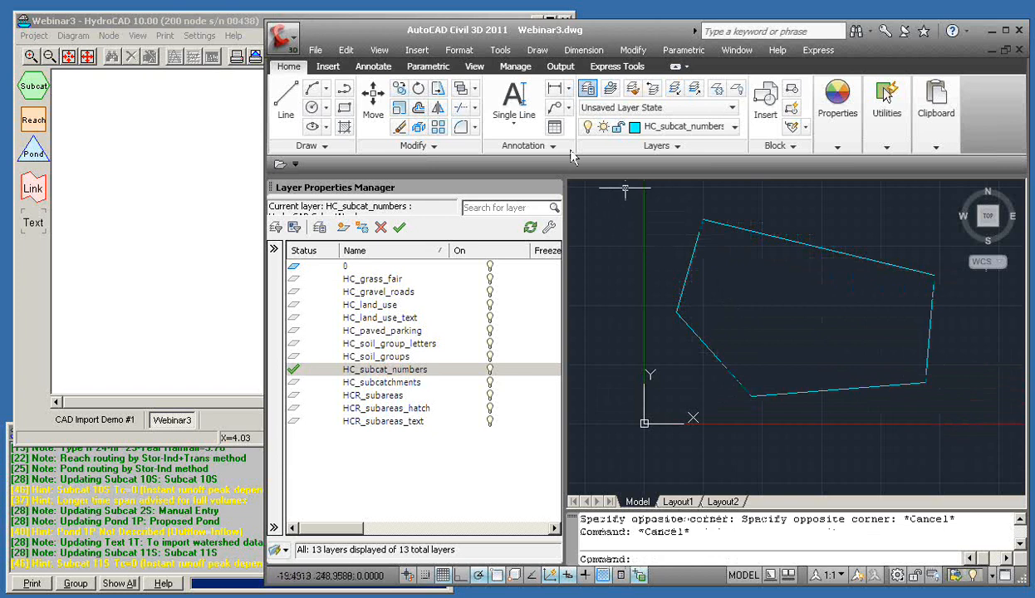
Place the single-line label '10' inside the boundary at height 0.2 and rotation 0
click(514, 101)
click(721, 272)
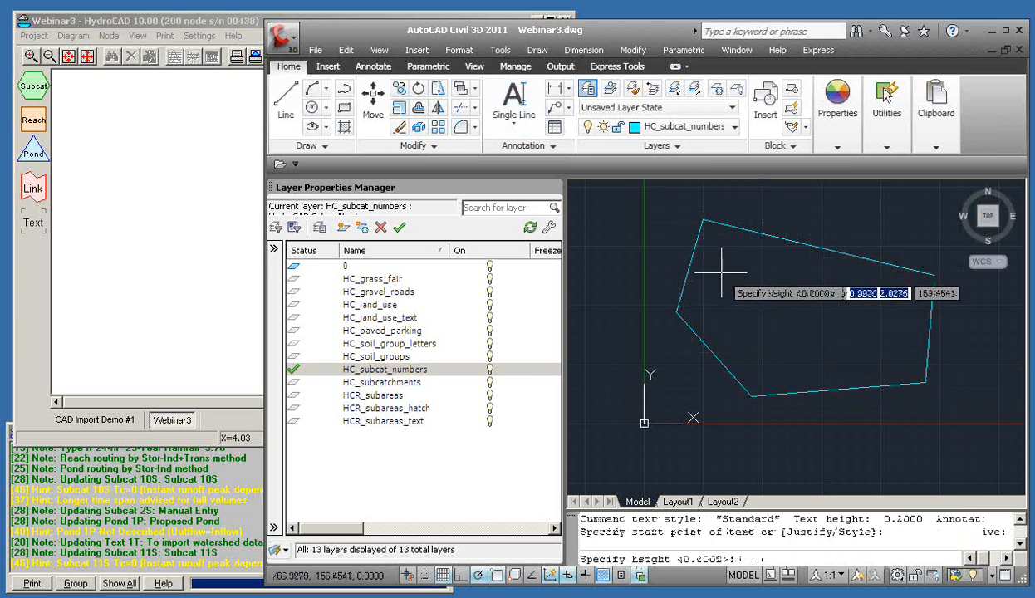
key(Escape)
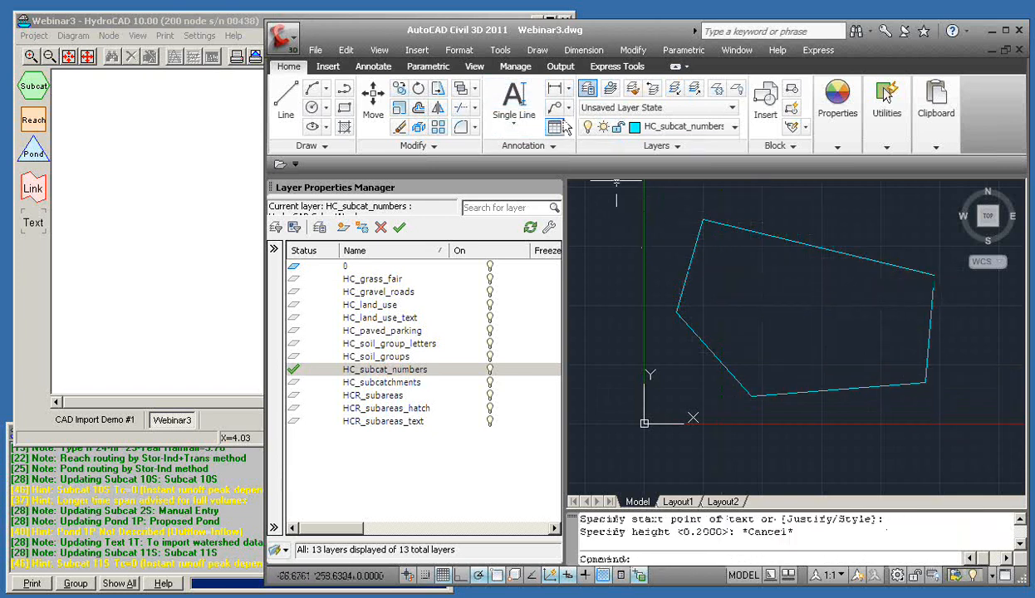
click(514, 101)
click(724, 274)
key(Return)
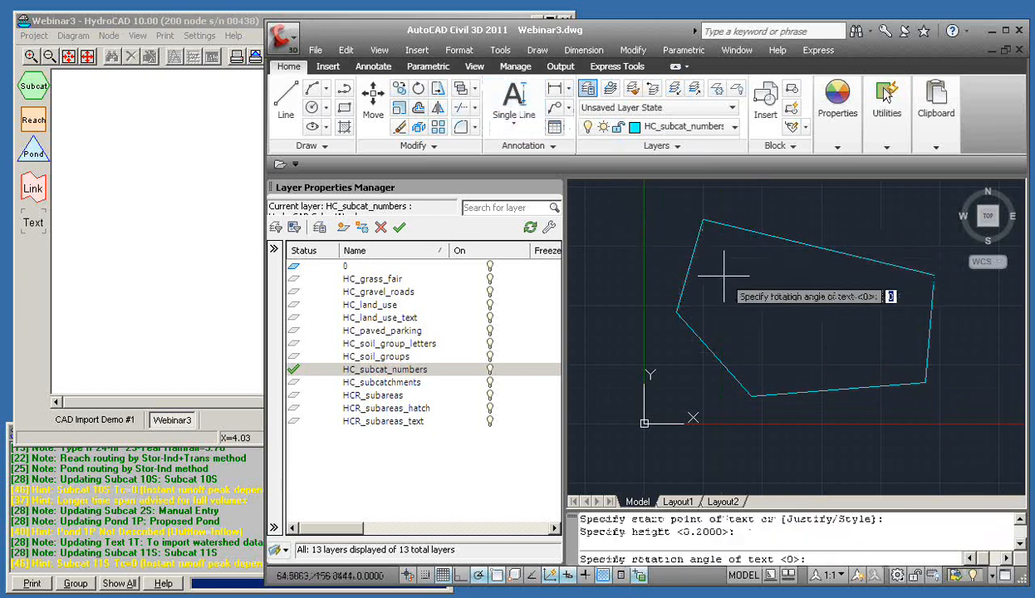
key(Return)
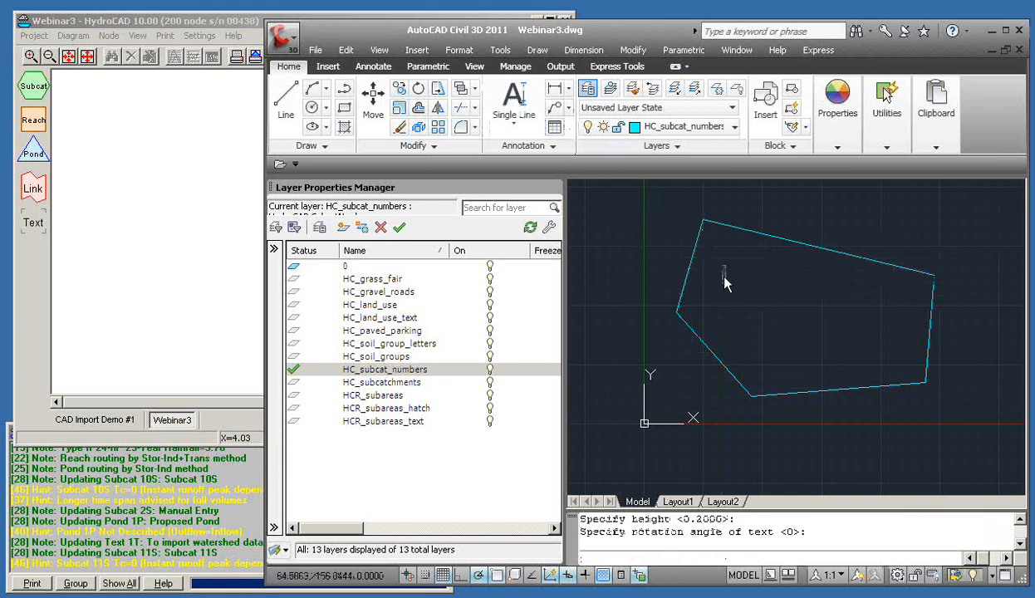
click(995, 236)
click(975, 320)
click(235, 27)
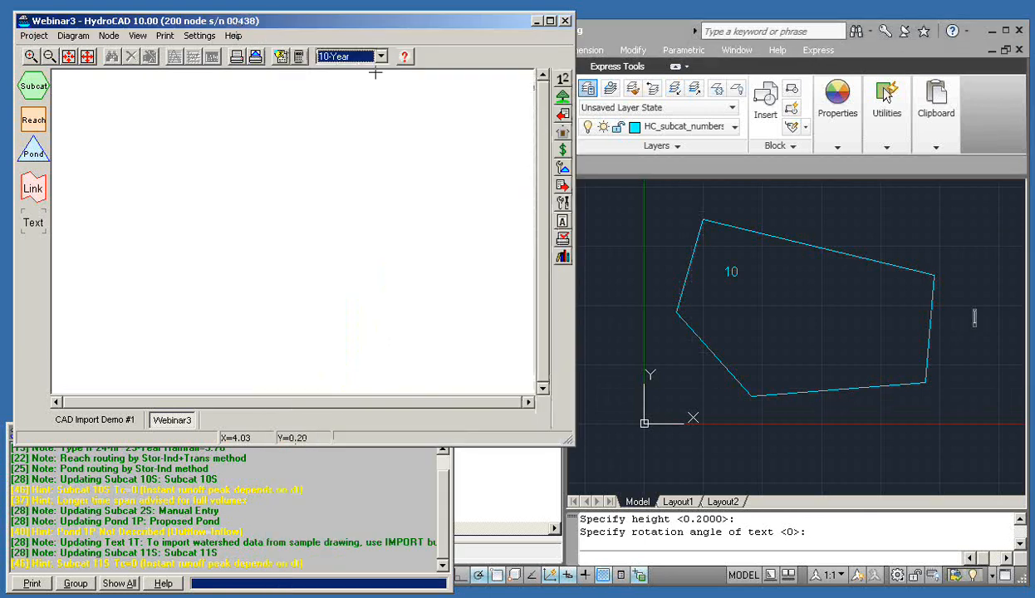
Run Watershed Import > Import Now! on Webinar3.dwg, then return to AutoCAD
click(562, 116)
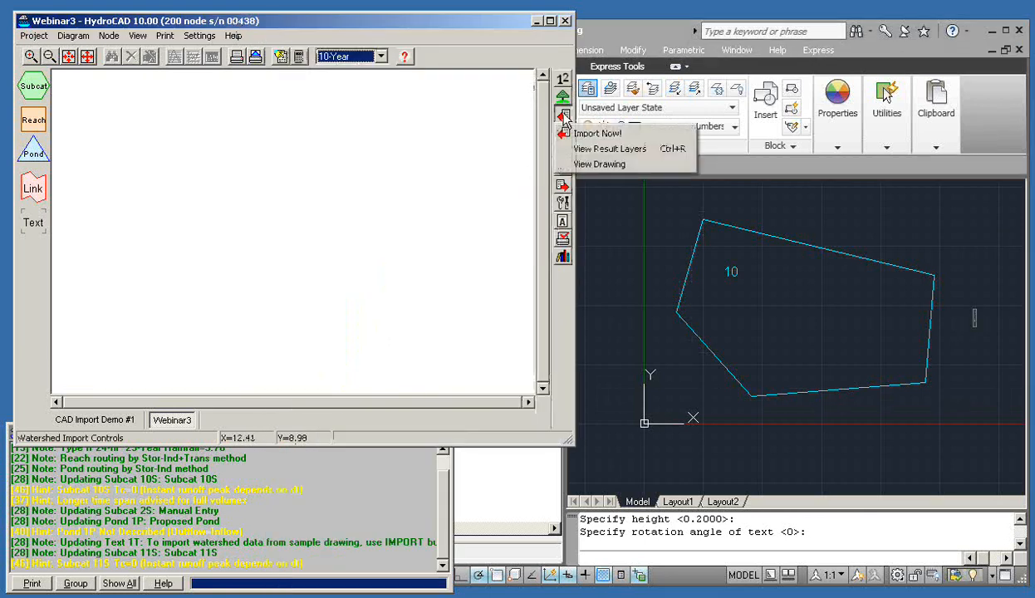
click(596, 138)
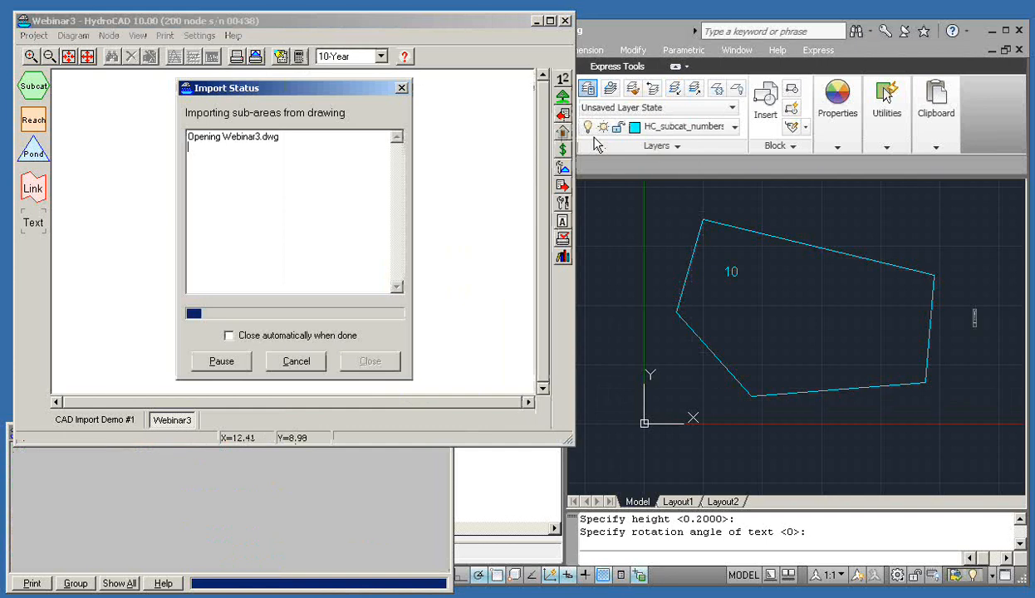
click(635, 31)
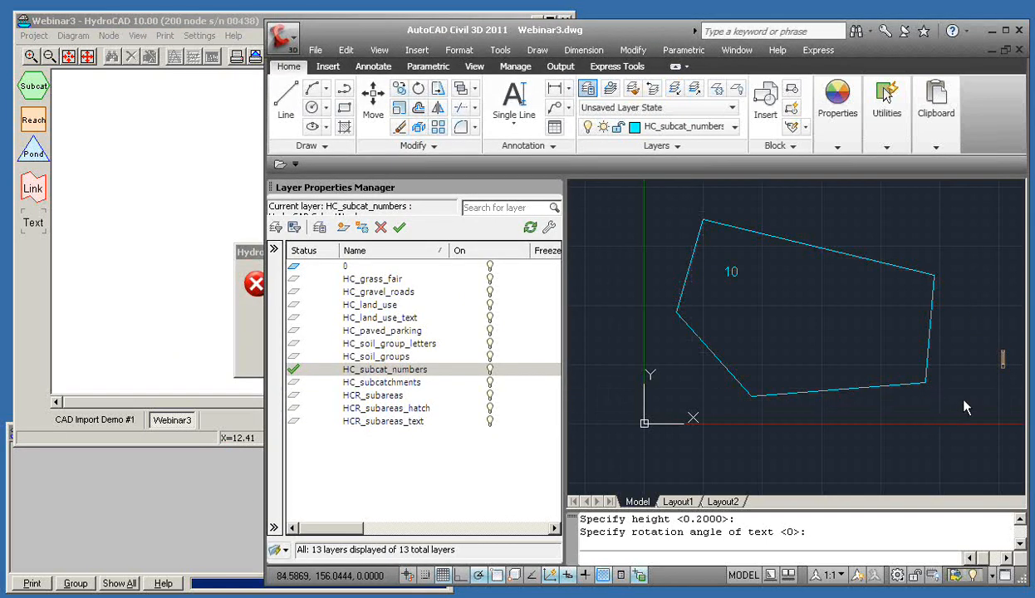
Clear stray selections in AutoCAD and dismiss HydroCAD's Error 185 import error
key(Escape)
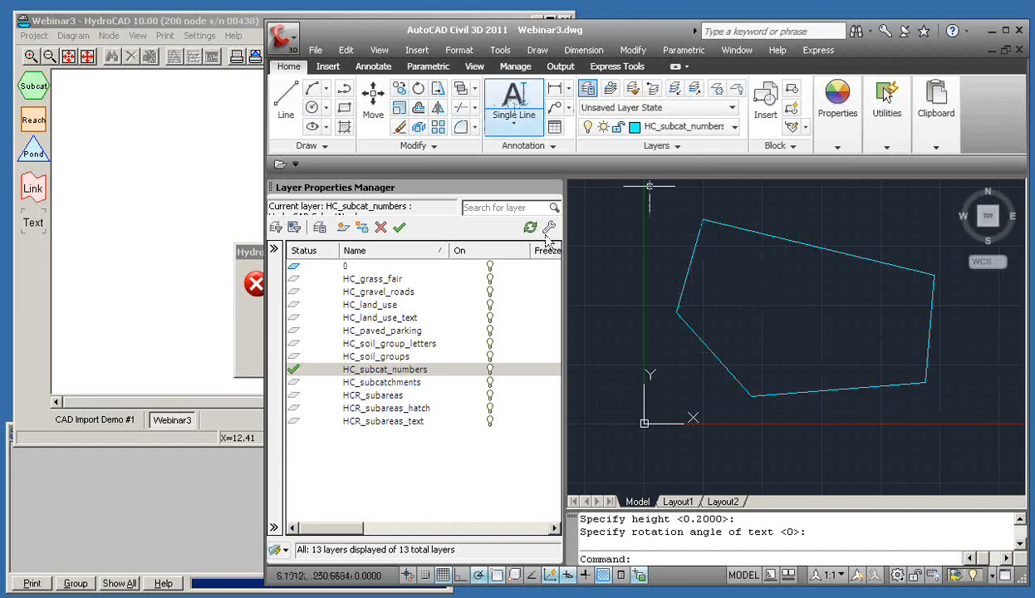
click(828, 249)
key(Escape)
key(Escape)
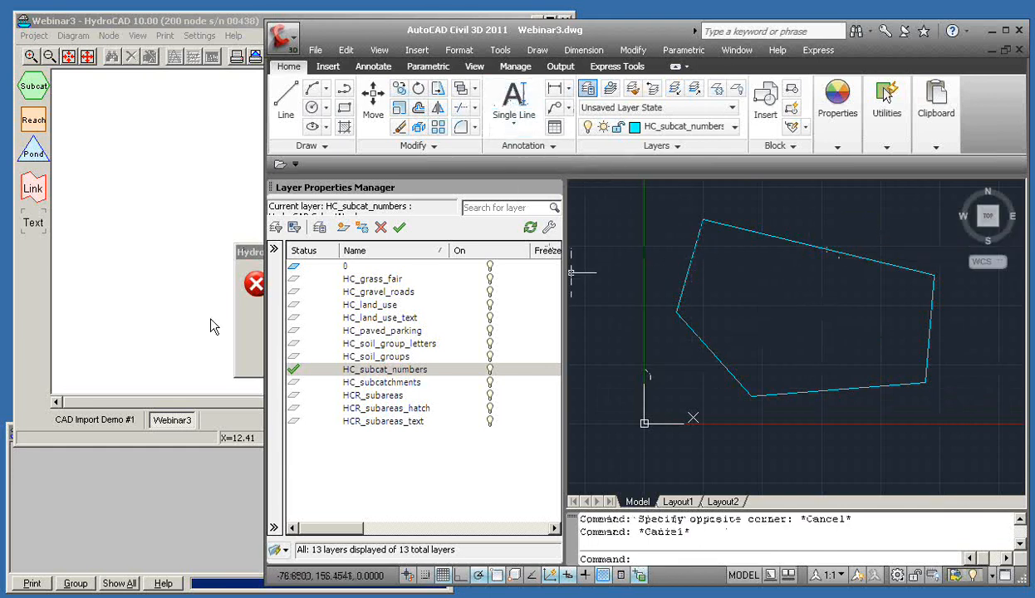
click(244, 349)
click(455, 355)
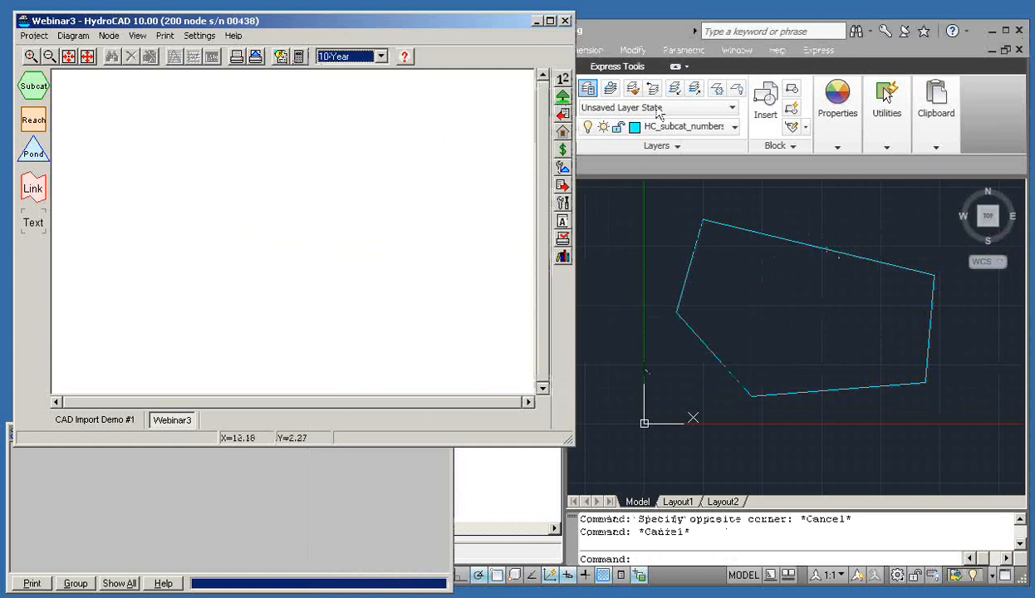
click(614, 22)
Switch the text tool to multiline and back to Single Line text, then cancel
click(513, 104)
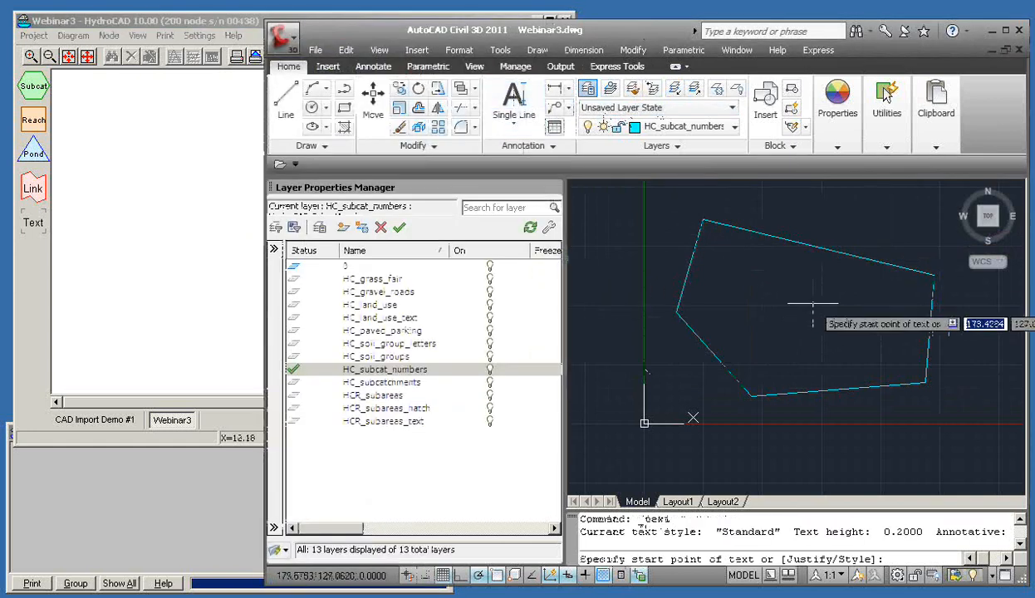
click(514, 125)
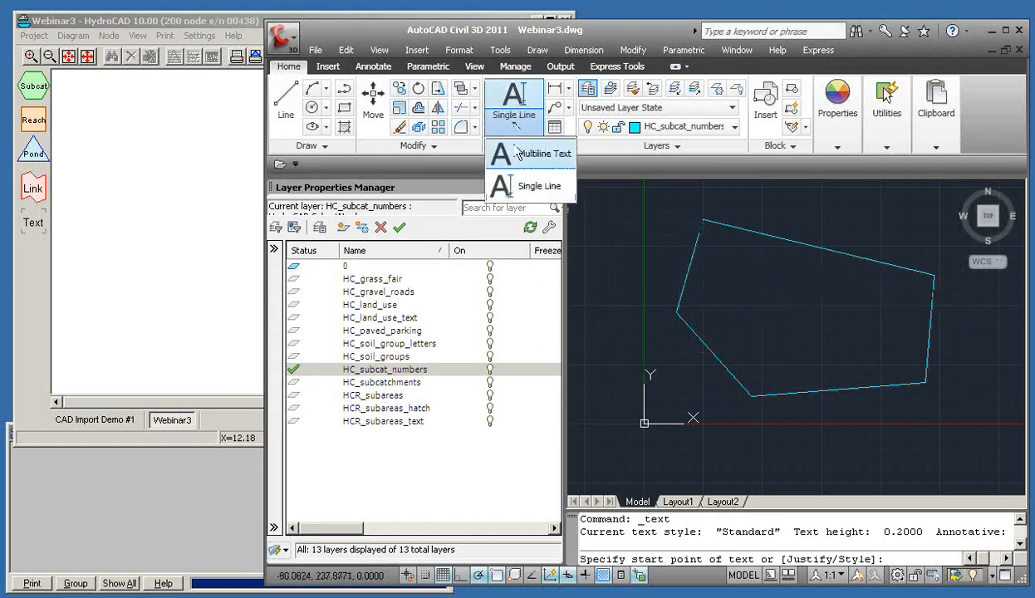
click(521, 158)
click(722, 270)
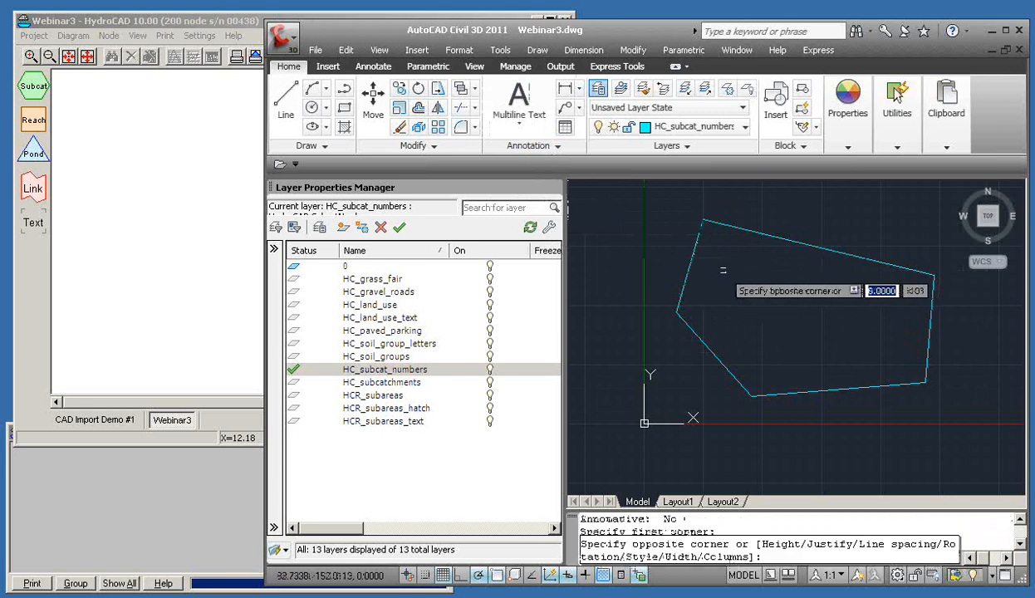
key(Escape)
key(Escape)
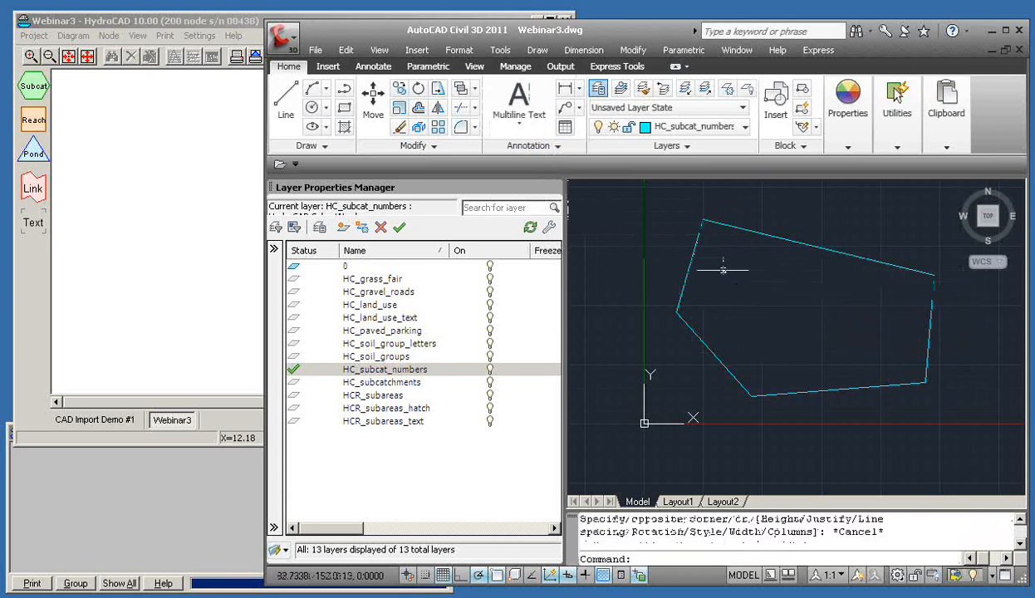
click(524, 106)
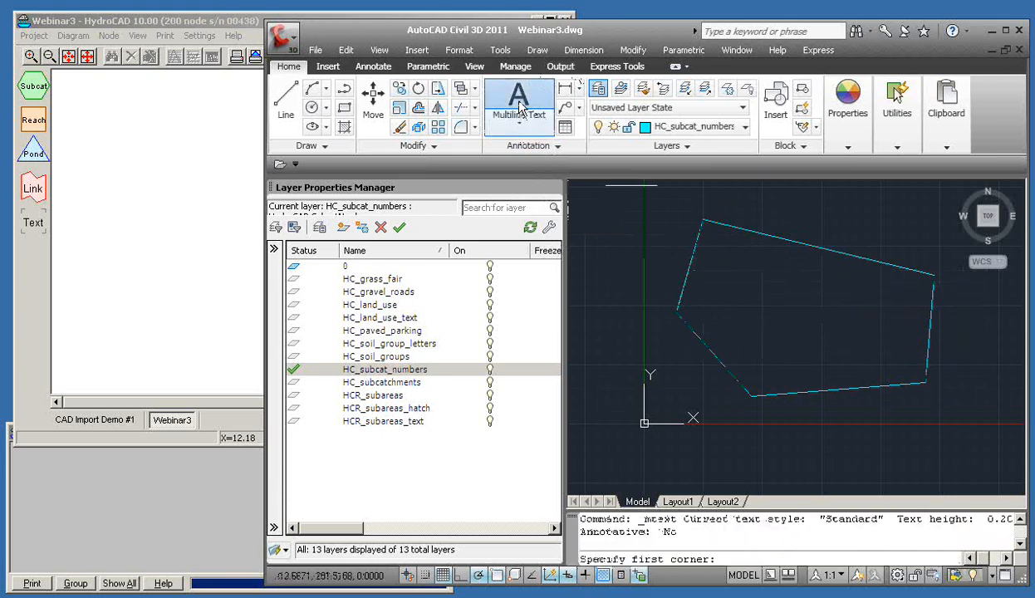
click(520, 121)
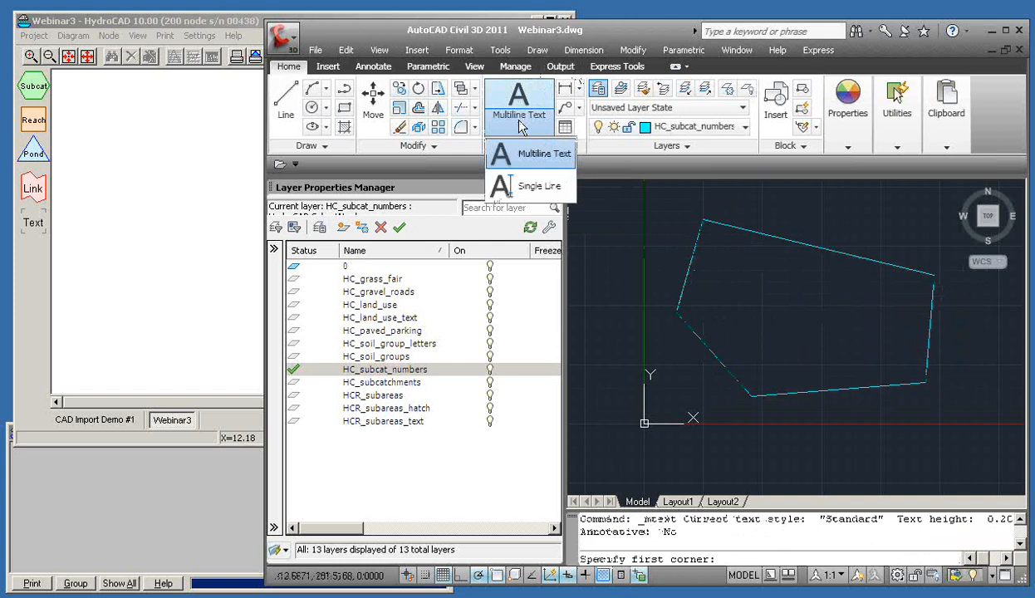
click(525, 178)
click(752, 297)
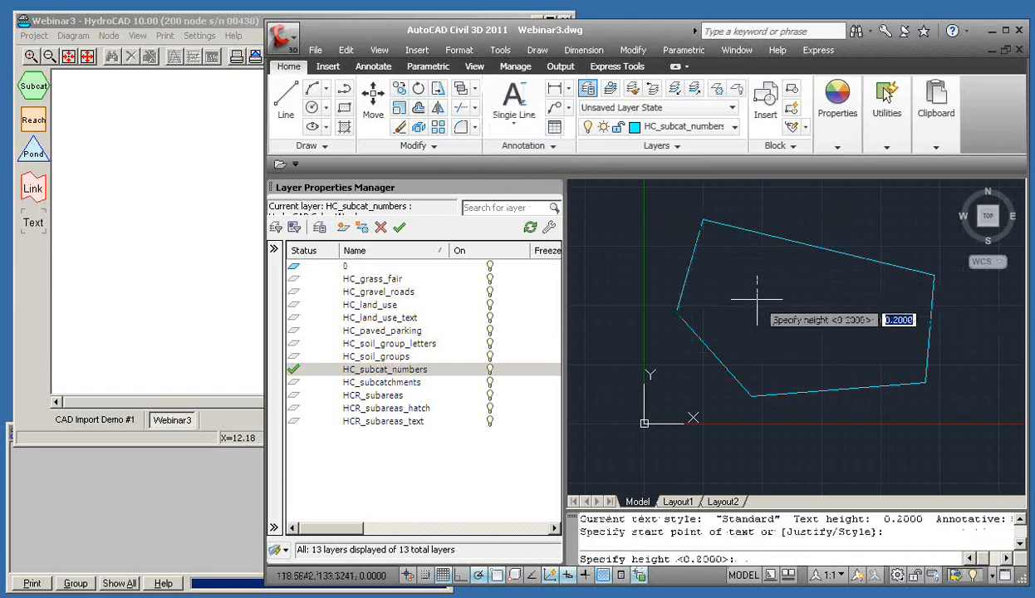
click(746, 296)
key(Escape)
Select the existing label inside the boundary and try entering 10, then clear the selection
click(728, 274)
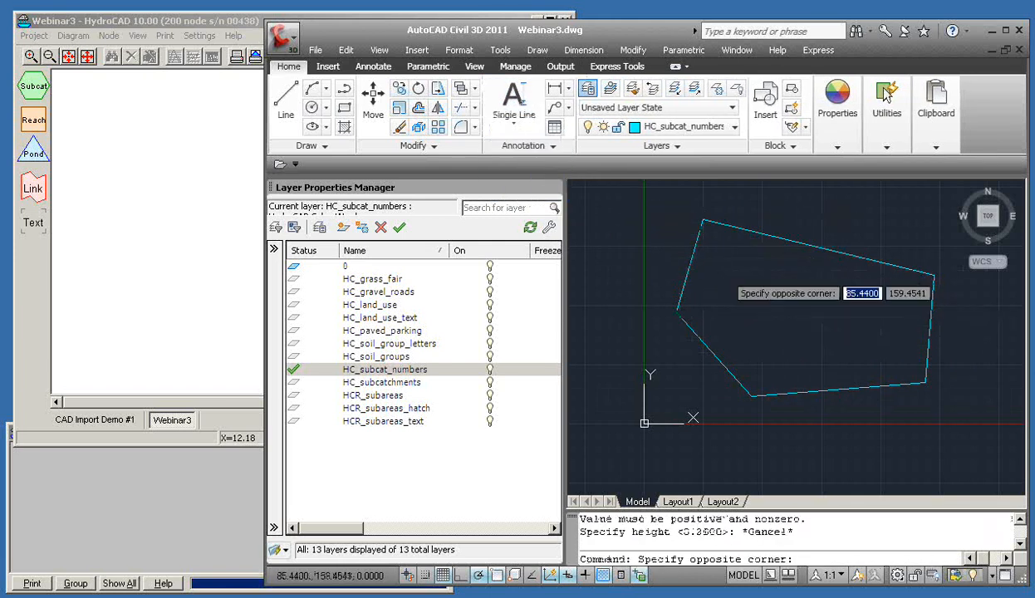
click(723, 277)
click(722, 276)
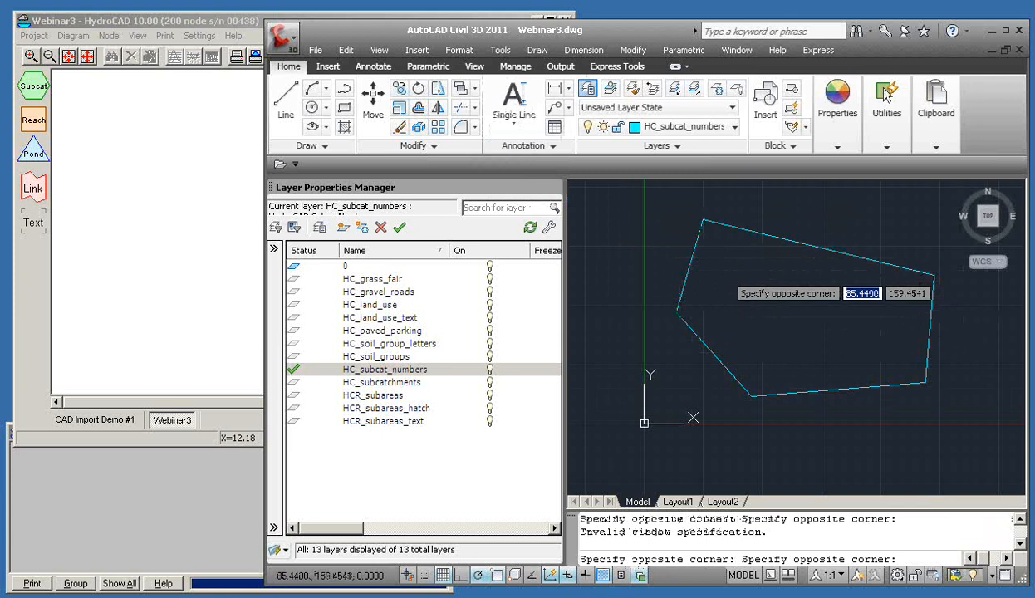
click(795, 320)
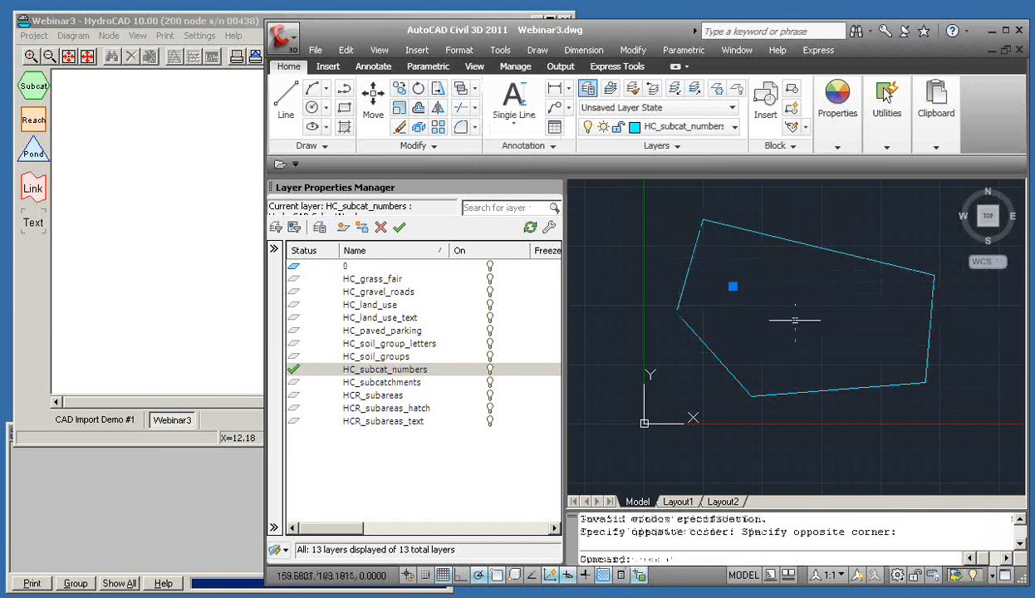
text(l0)
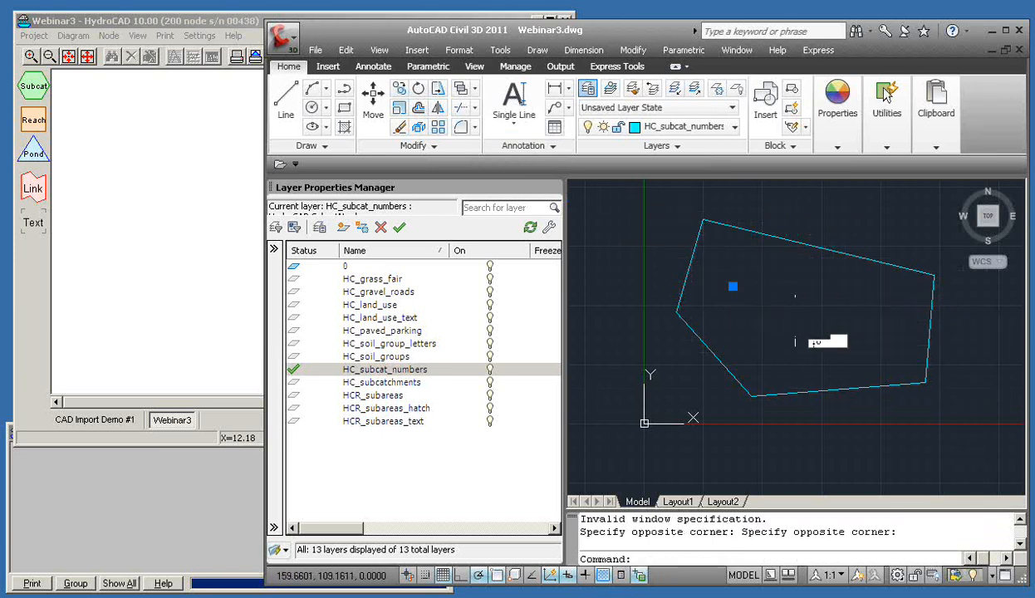
key(Return)
key(Escape)
key(Escape)
Retry single-line text inside the boundary at 0.2000 height, cancelling twice
click(515, 104)
click(732, 278)
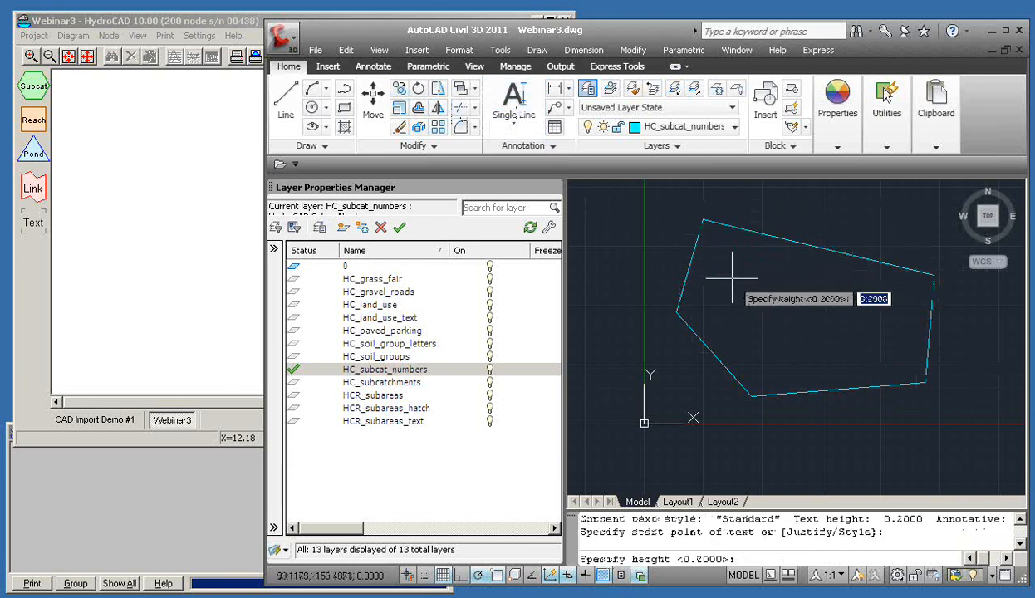
key(Return)
key(Escape)
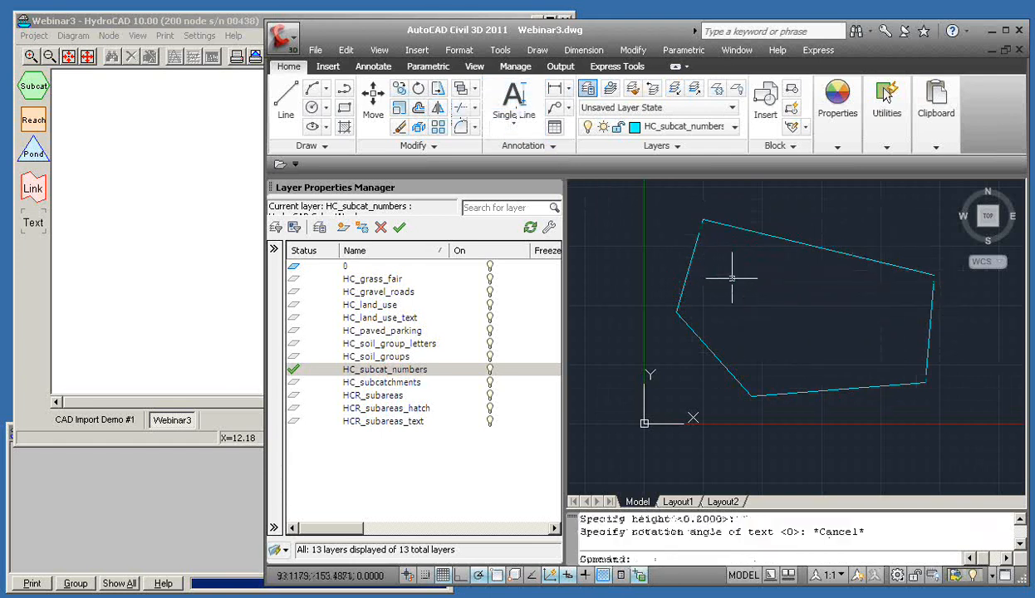
click(514, 104)
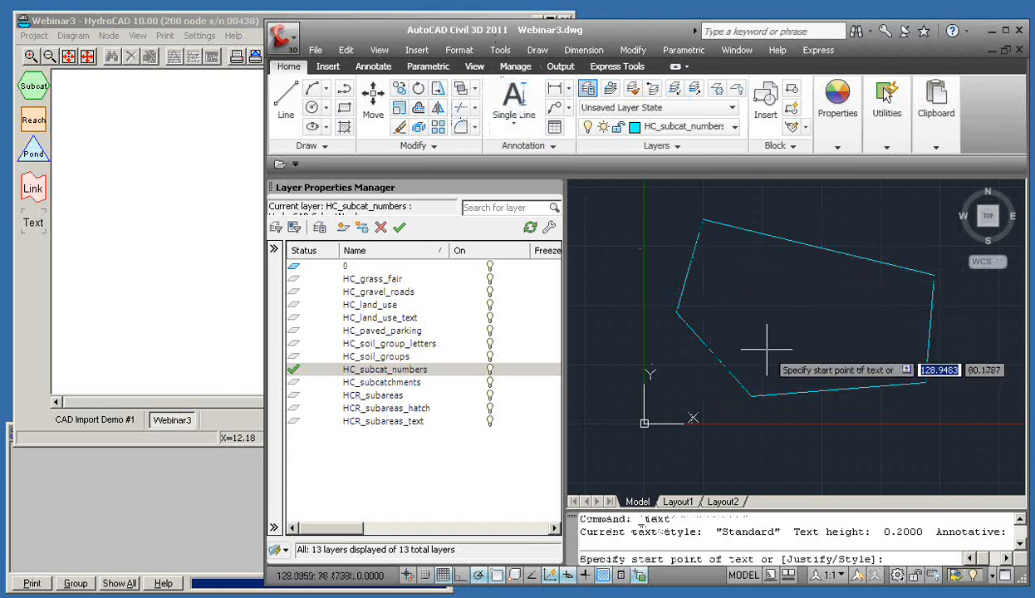
click(739, 283)
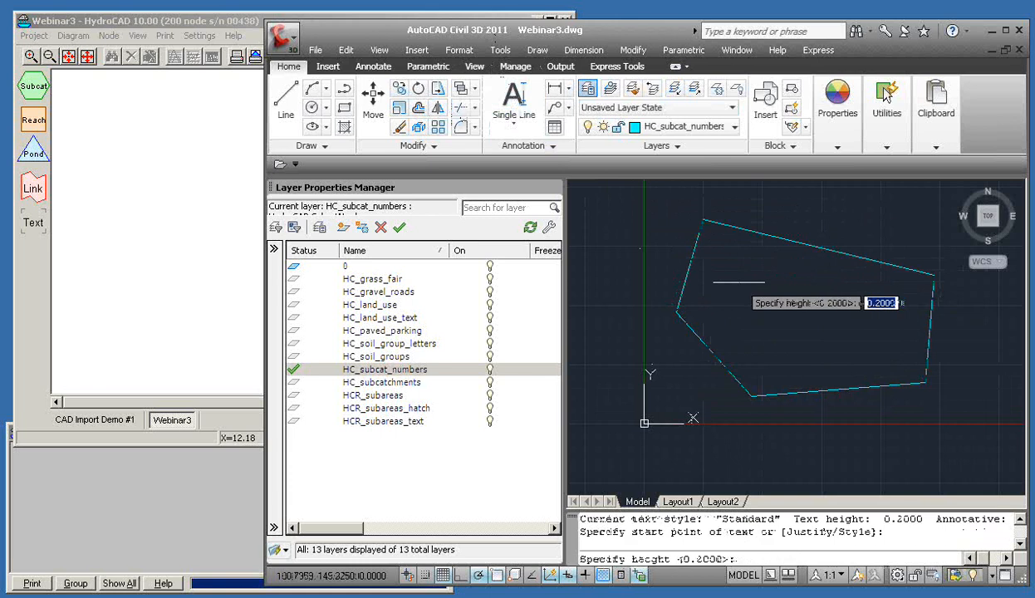
key(Return)
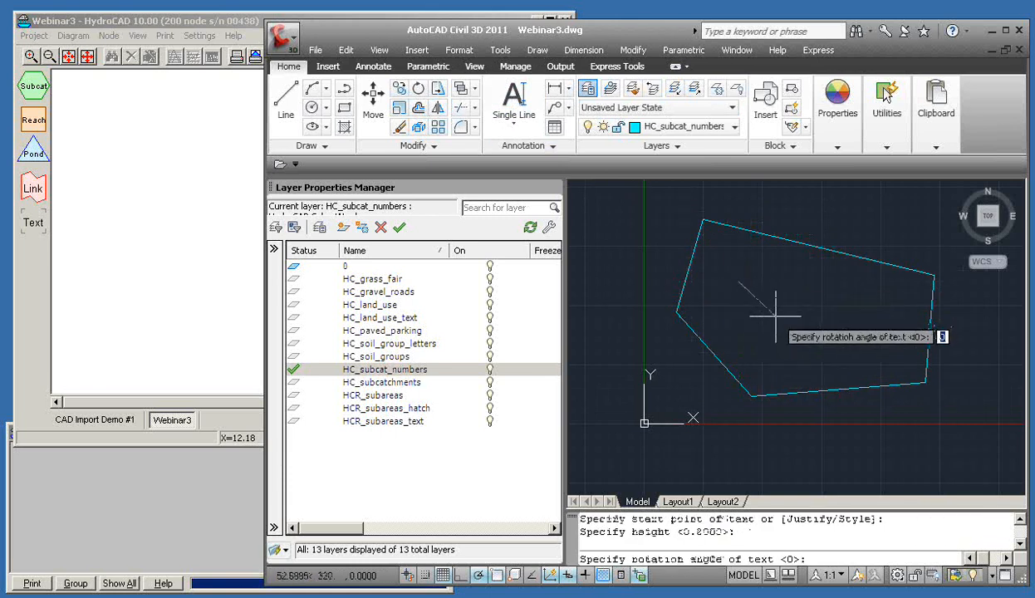
key(Escape)
click(816, 317)
key(Escape)
key(Escape)
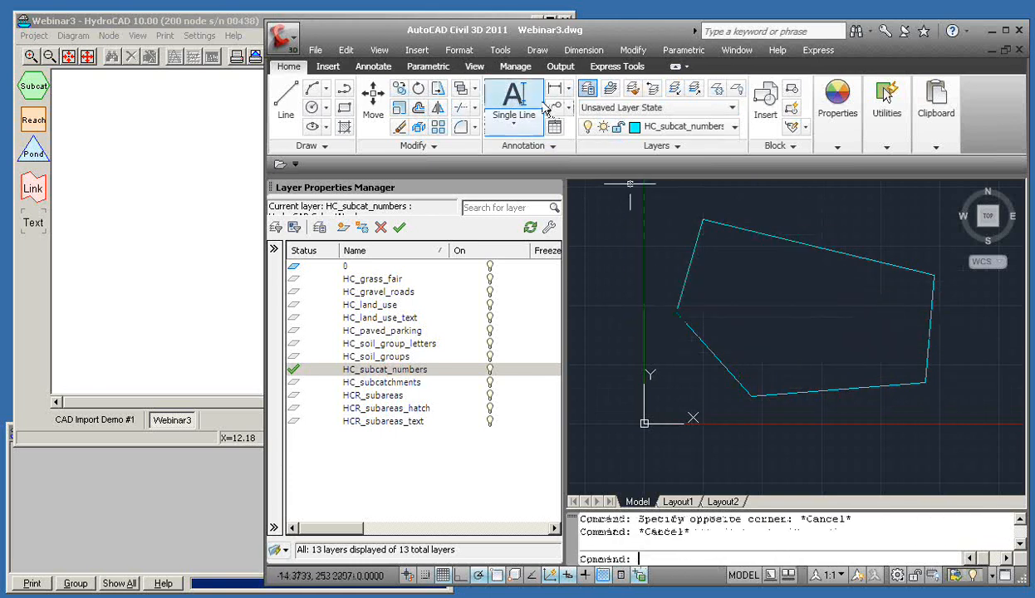
Start single-line text in the upper polygon at height 0.2 and type 10
click(513, 98)
click(758, 290)
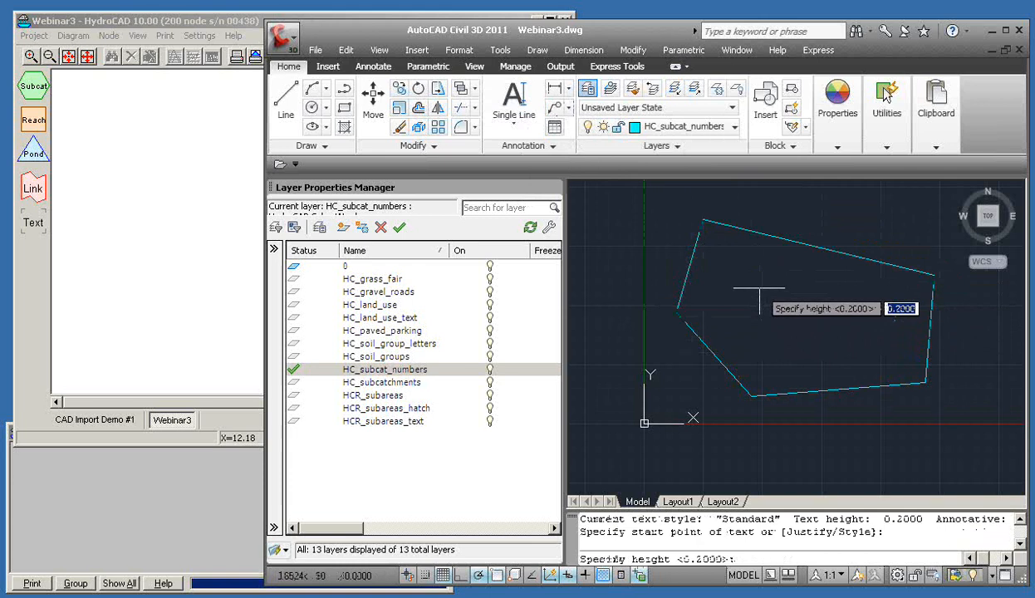
key(Return)
key(Return)
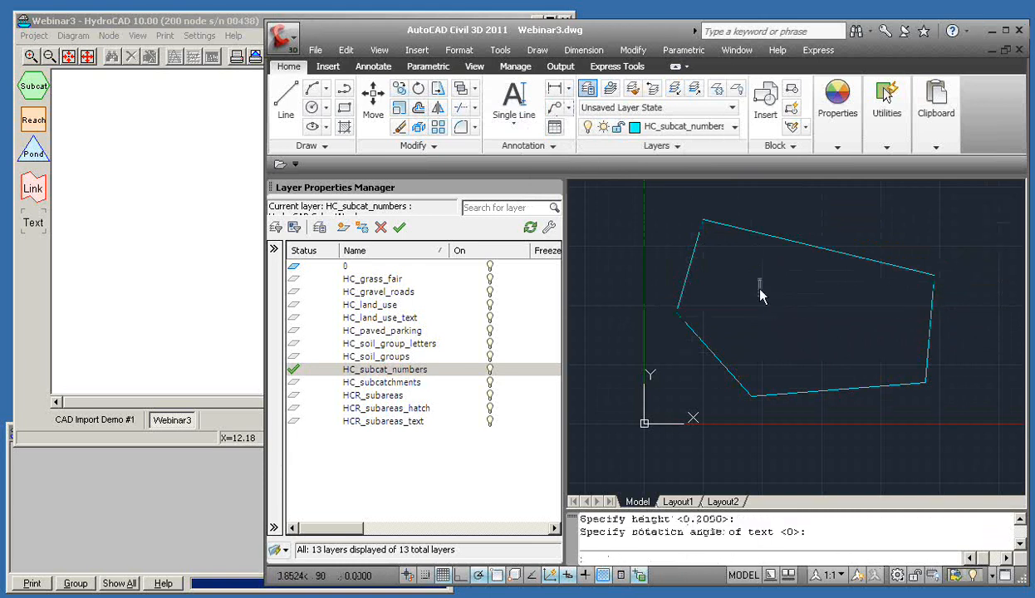
text(10)
Commit the '10' label, select it to check it, then return to HydroCAD
click(922, 242)
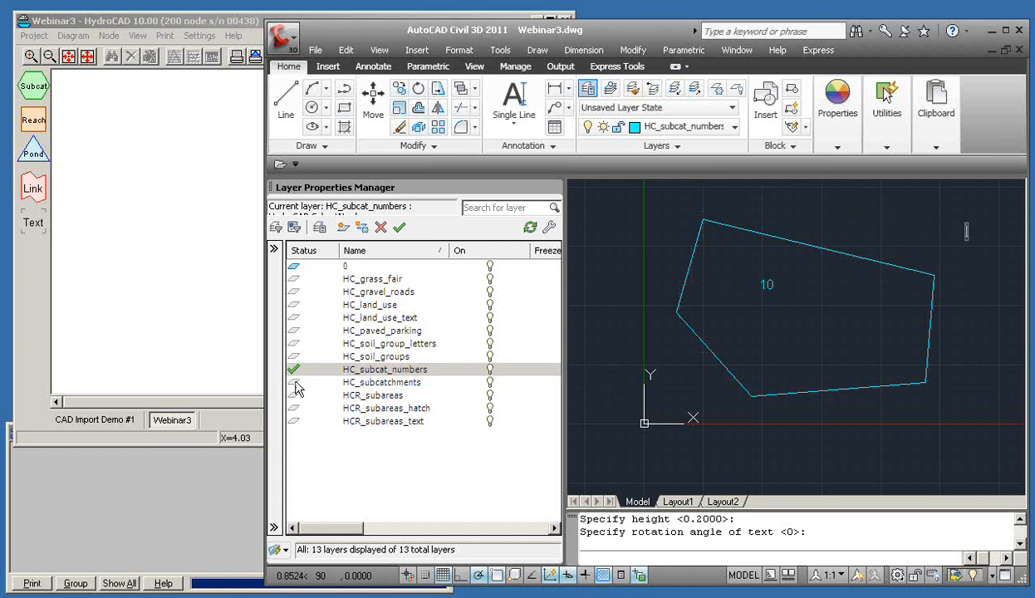
key(Escape)
click(788, 298)
key(Escape)
click(856, 221)
key(Escape)
key(Escape)
click(760, 288)
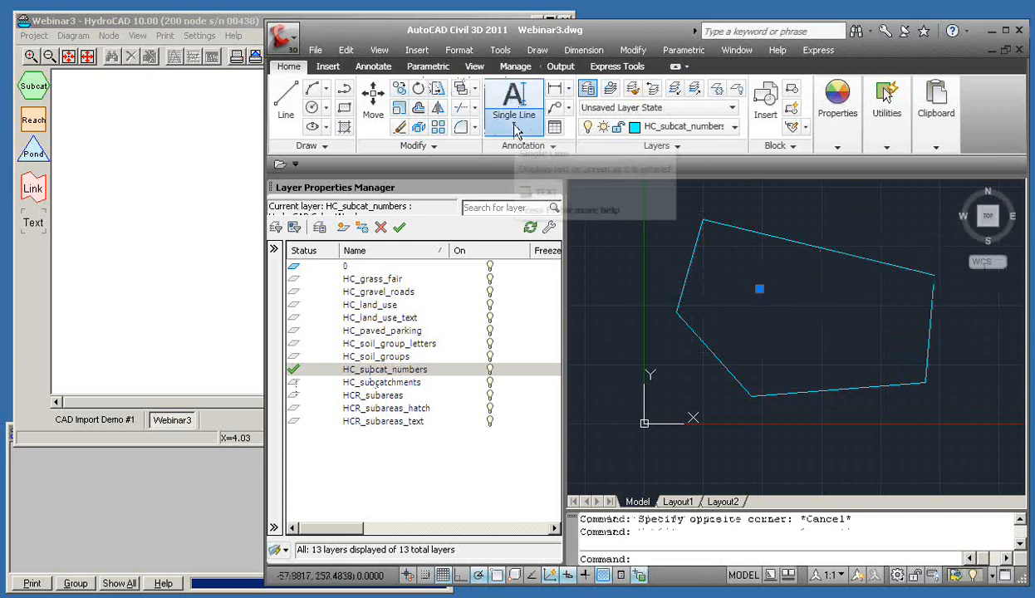
key(Escape)
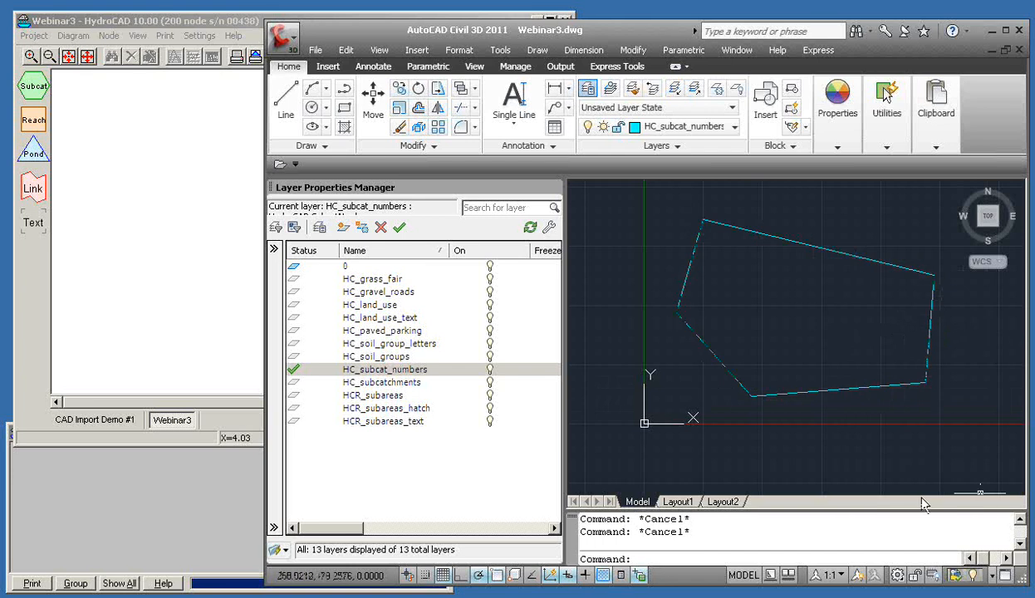
click(196, 25)
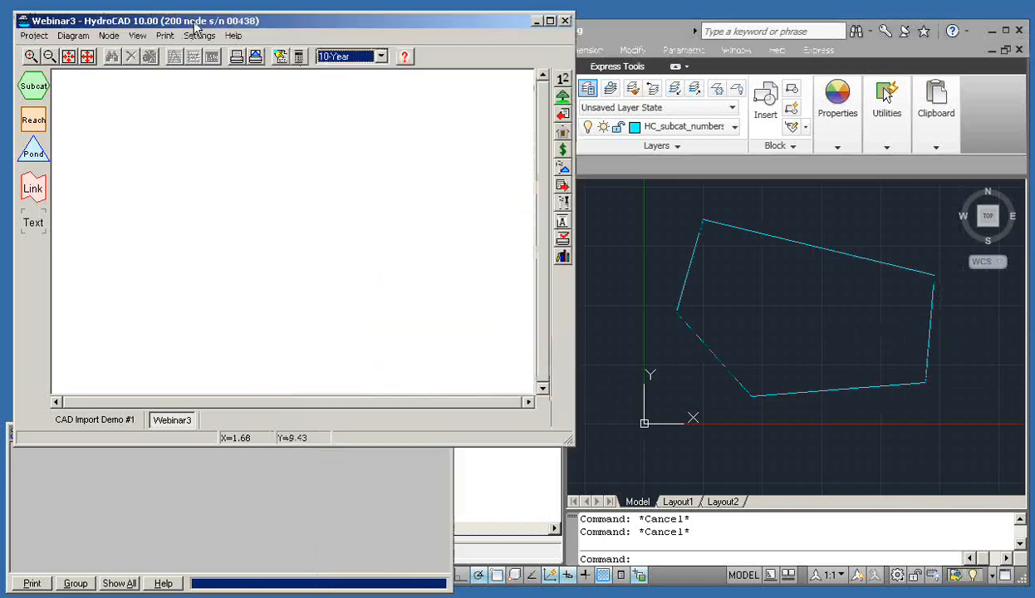
Set WebinarPractice.dwg as the import file and import sub-areas, hitting Error 187 on HC_grass_fair
click(562, 96)
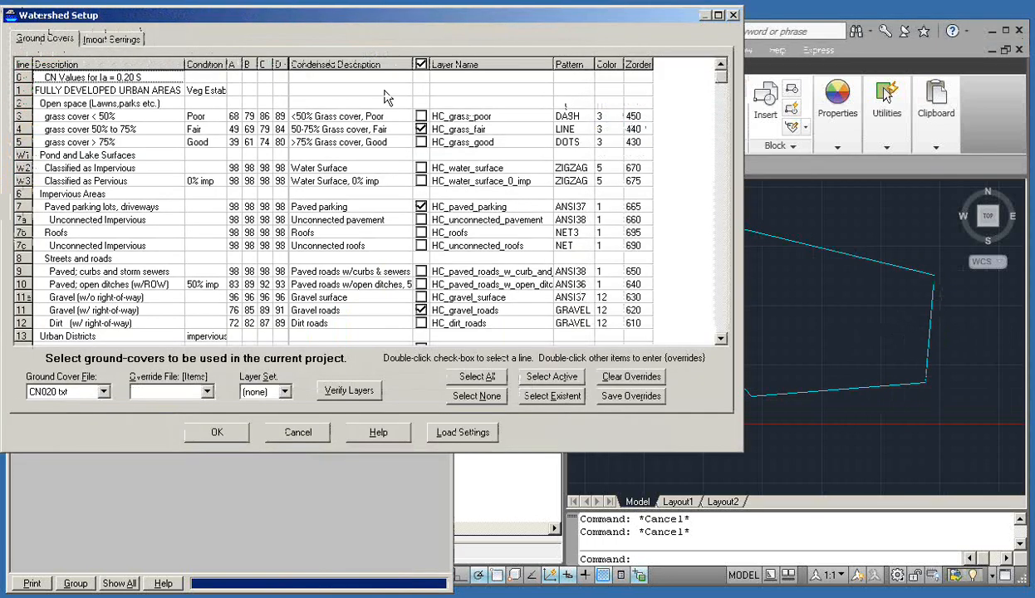
click(113, 41)
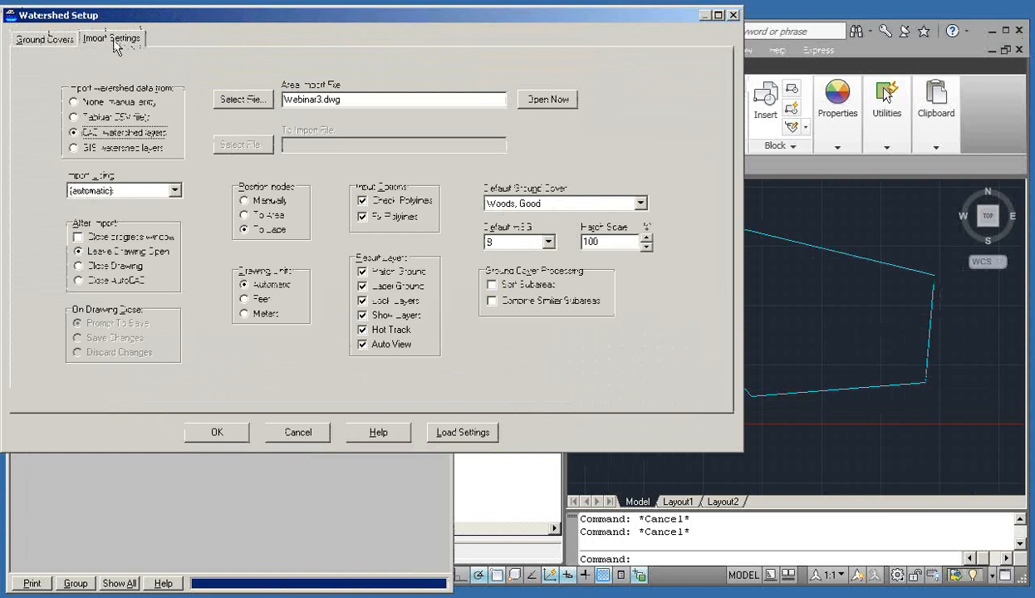
click(243, 99)
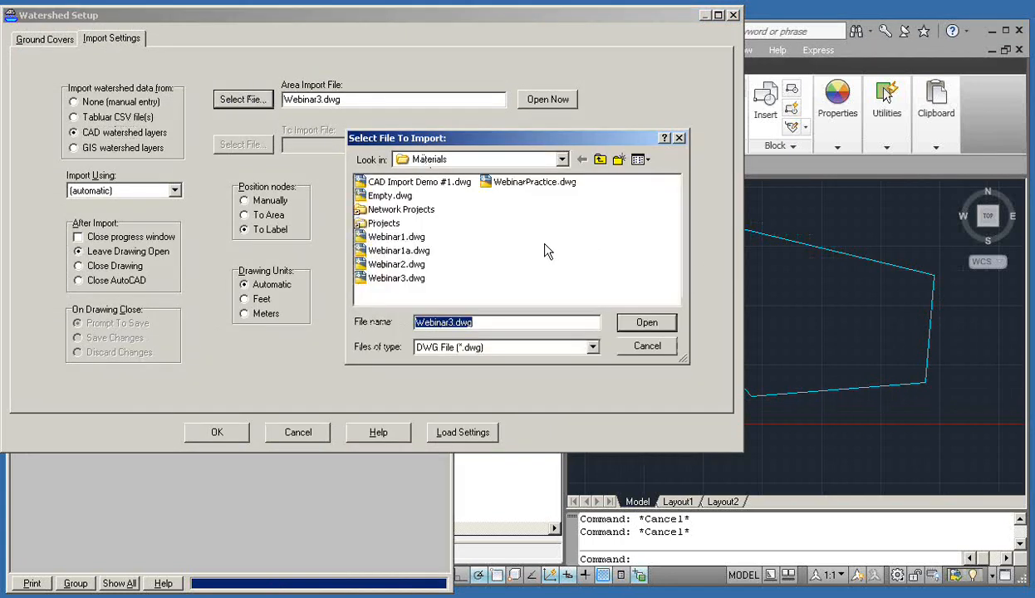
click(536, 184)
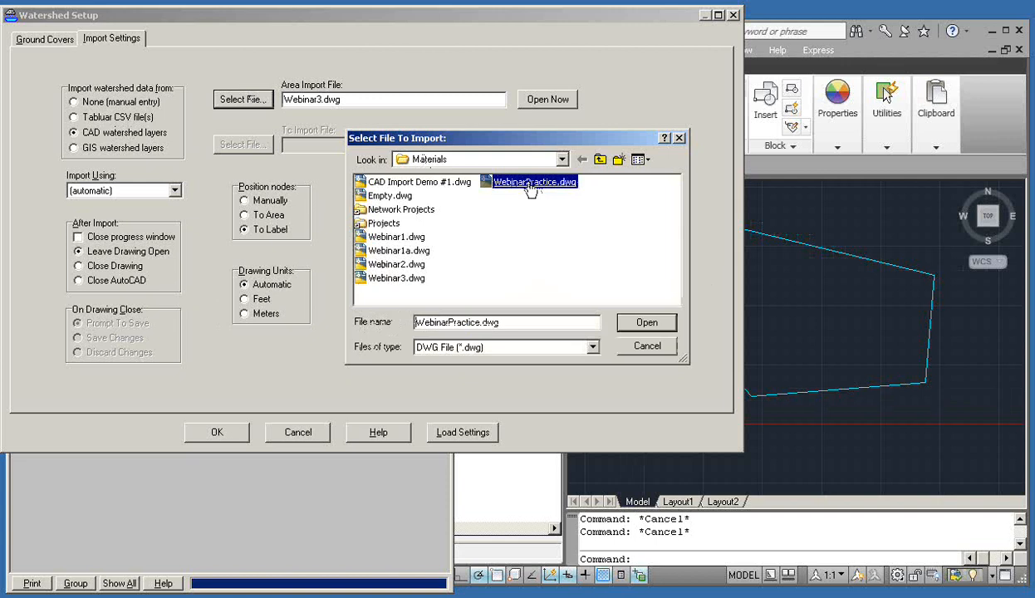
click(633, 321)
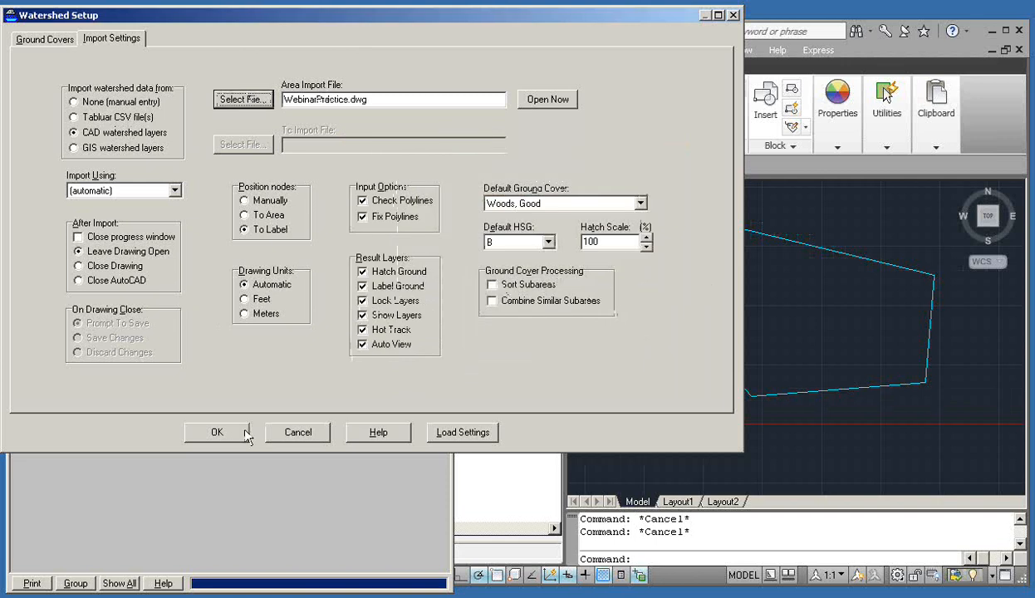
click(219, 434)
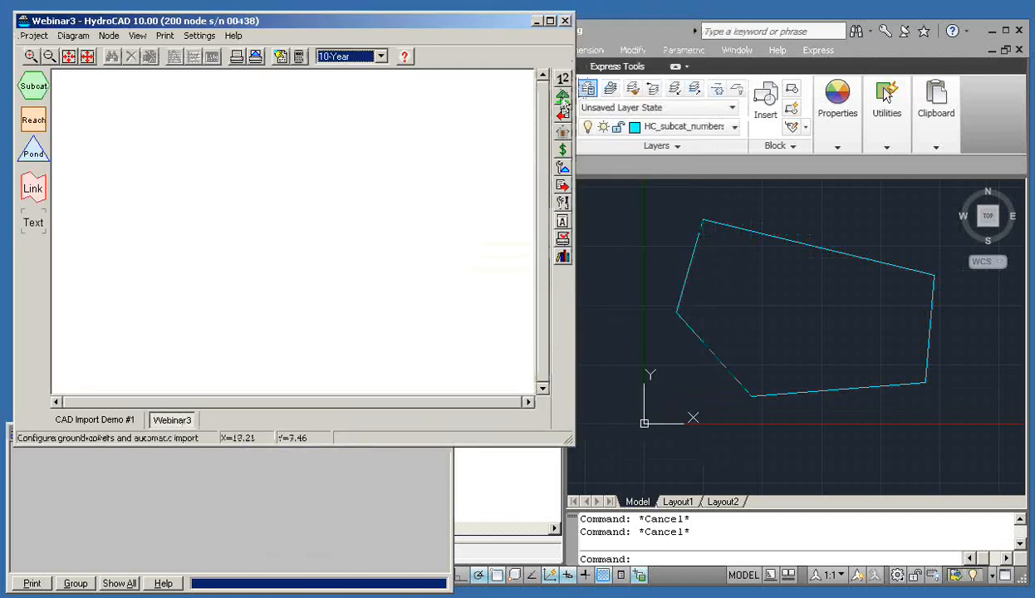
click(564, 116)
click(575, 133)
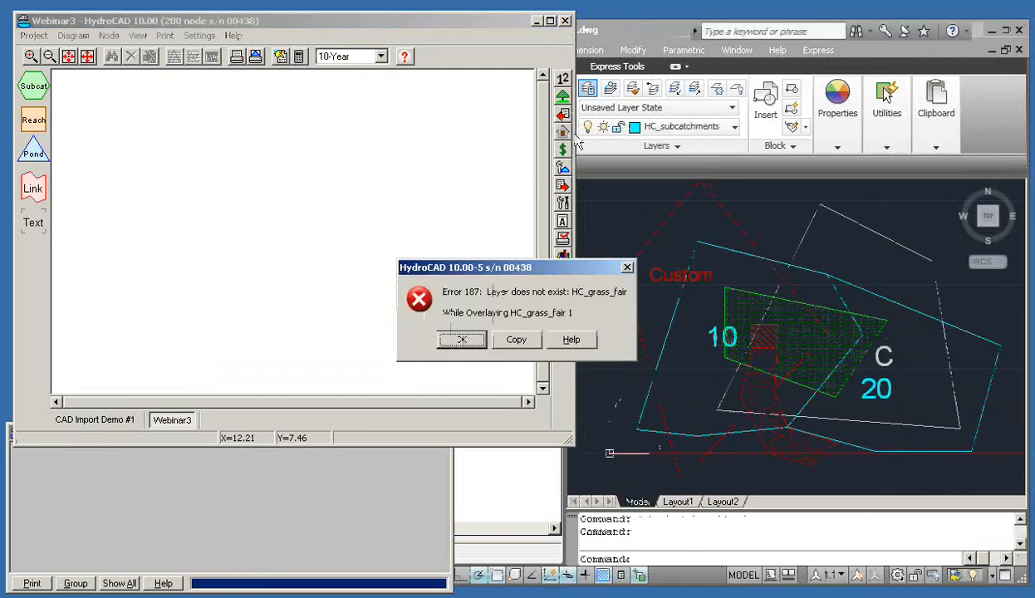
Dismiss the error and create the missing HC_grass_fair layer via Verify Layers
click(459, 345)
click(559, 97)
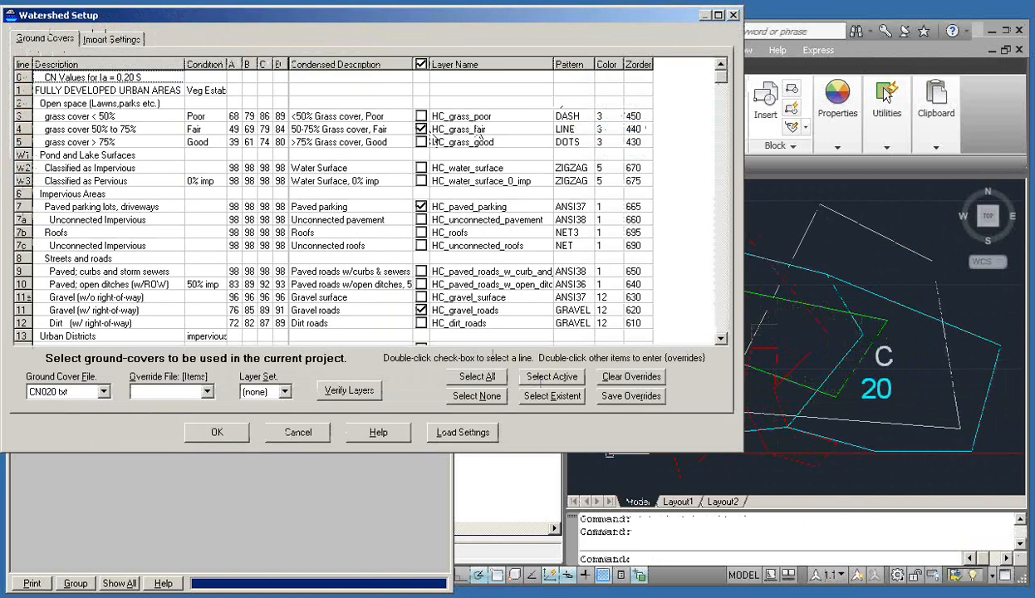
click(356, 396)
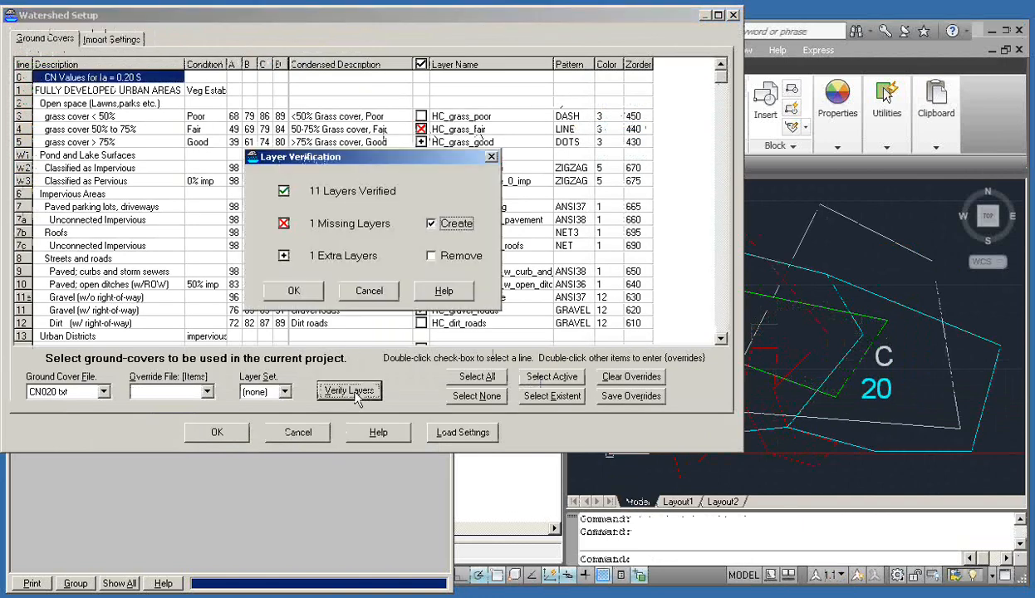
click(295, 291)
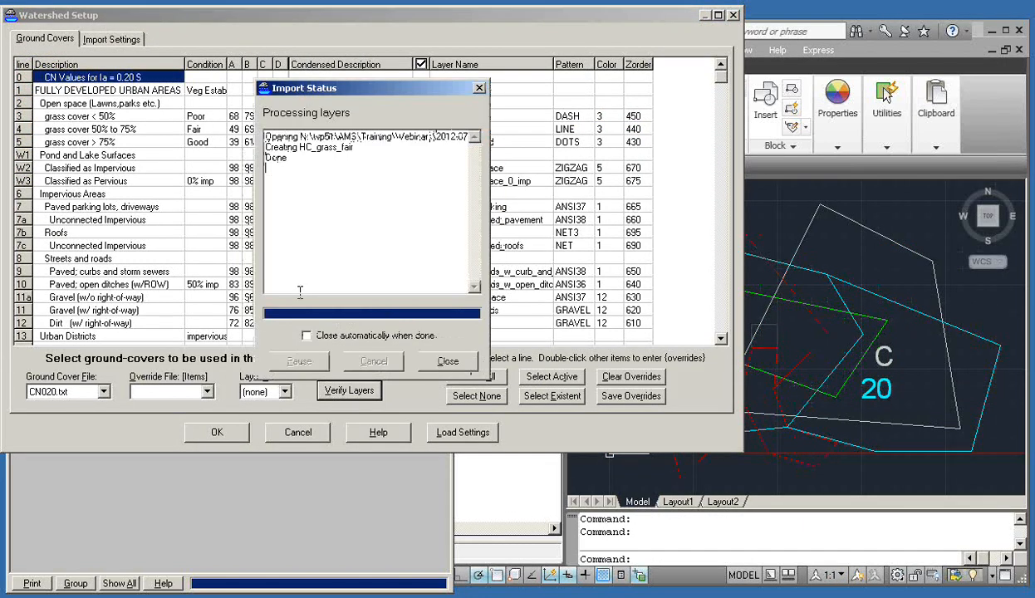
click(448, 361)
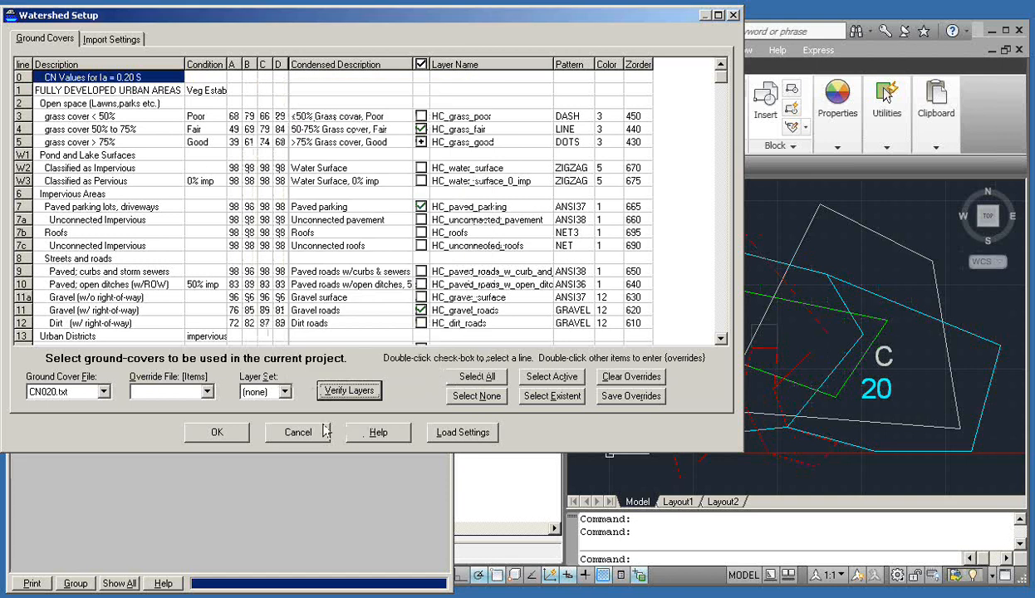
click(218, 432)
Re-run Import Sub-areas so Subcat 10 and Subcat 20 appear on the diagram
click(563, 114)
click(583, 140)
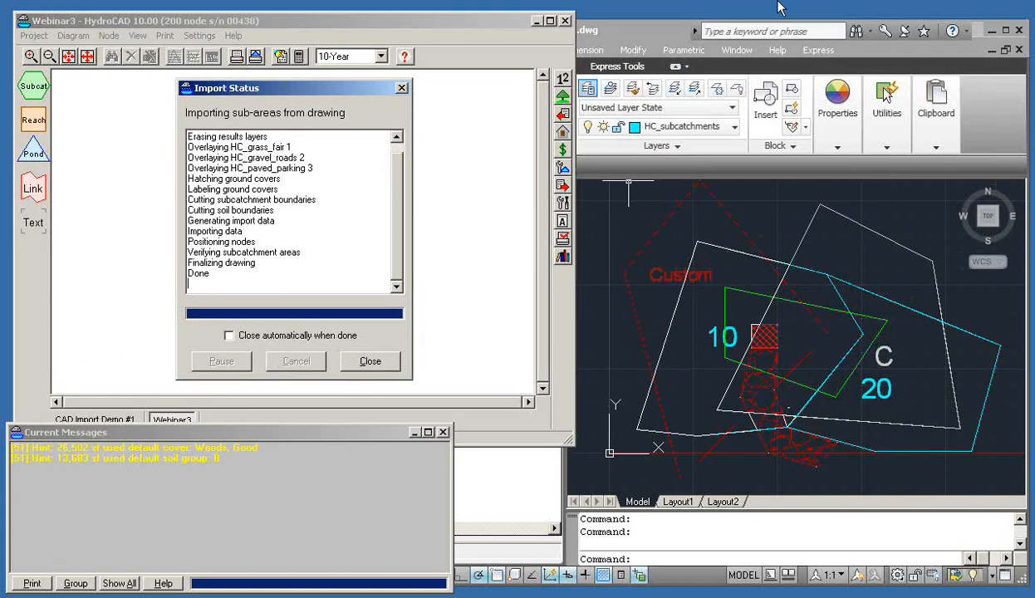
click(372, 362)
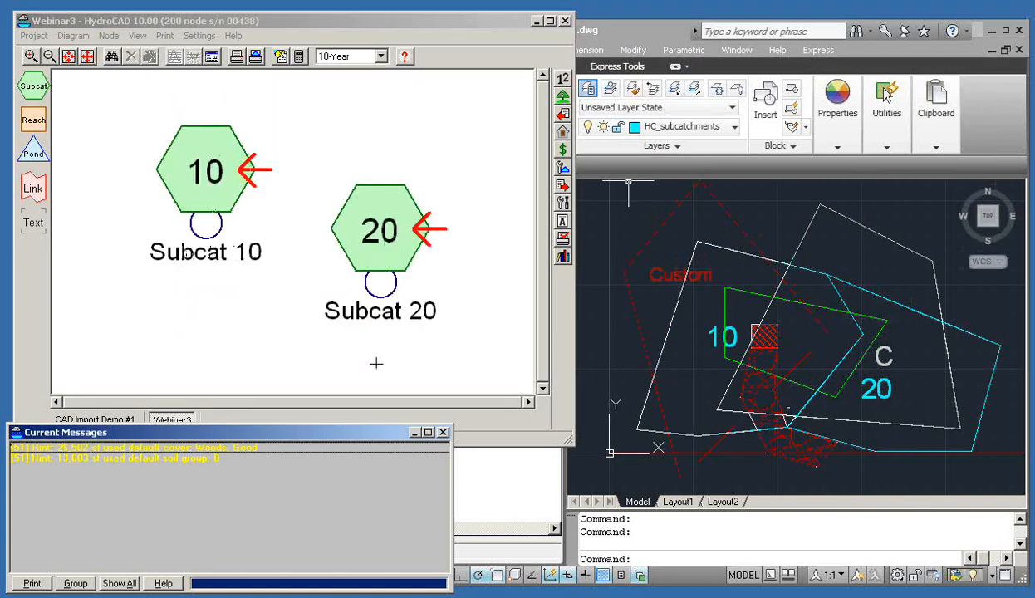
Turn off View Result Layers in HydroCAD's Watershed Import to clear the red sub-area hatching
click(625, 36)
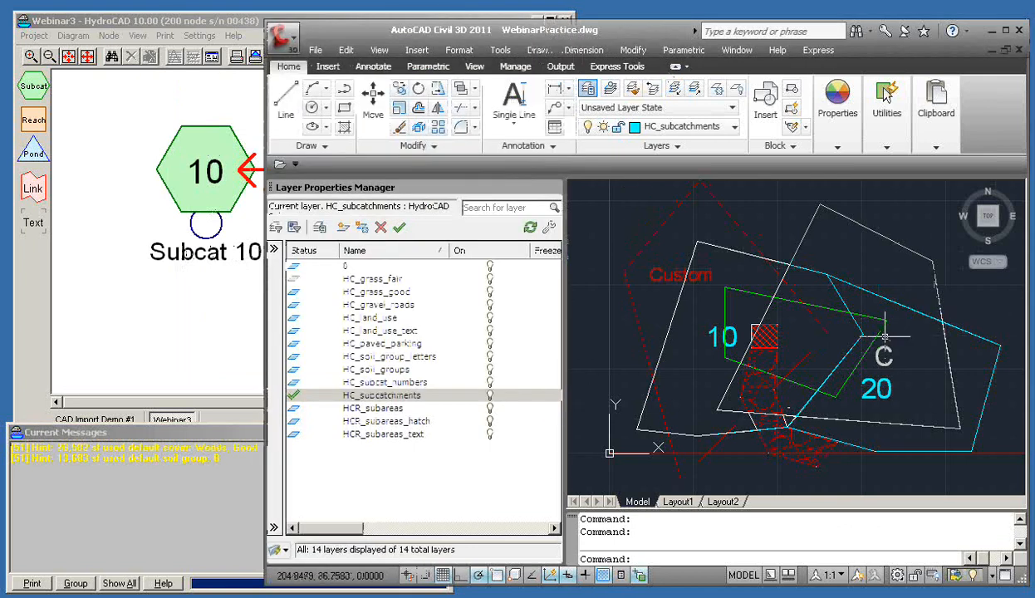
scroll(903, 343, down, 2)
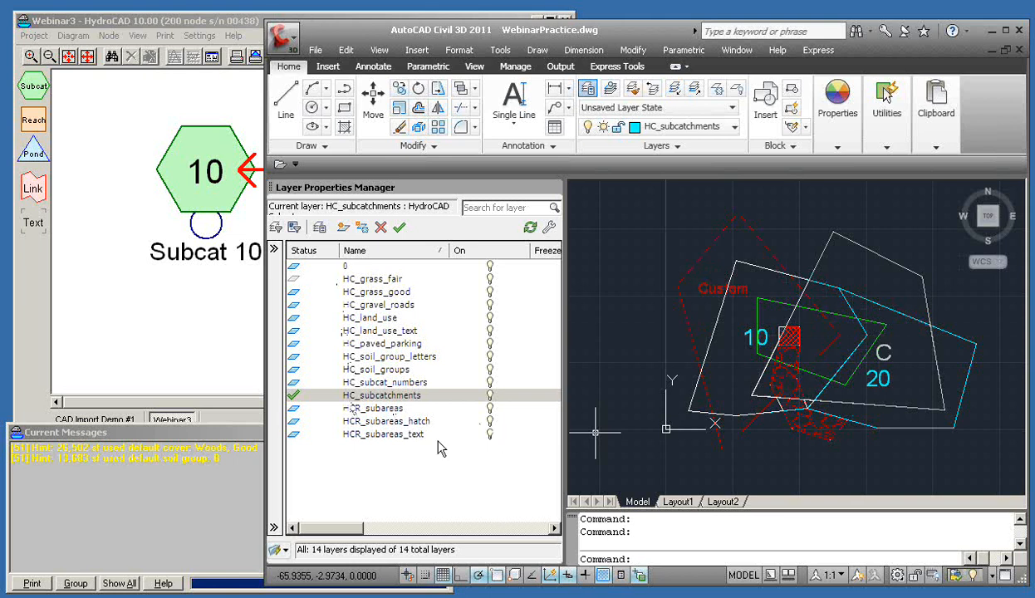
click(218, 25)
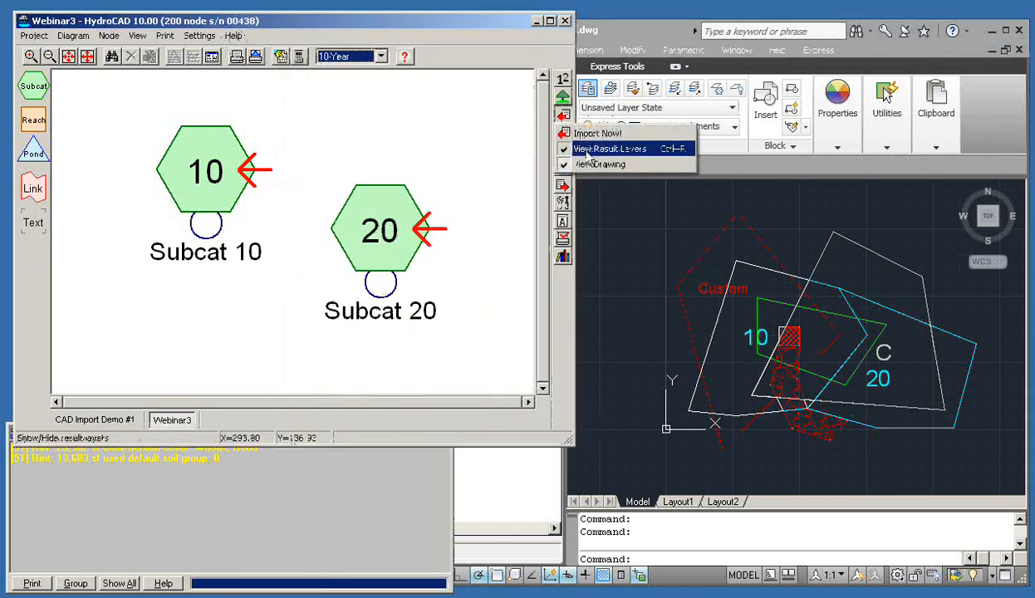
click(608, 149)
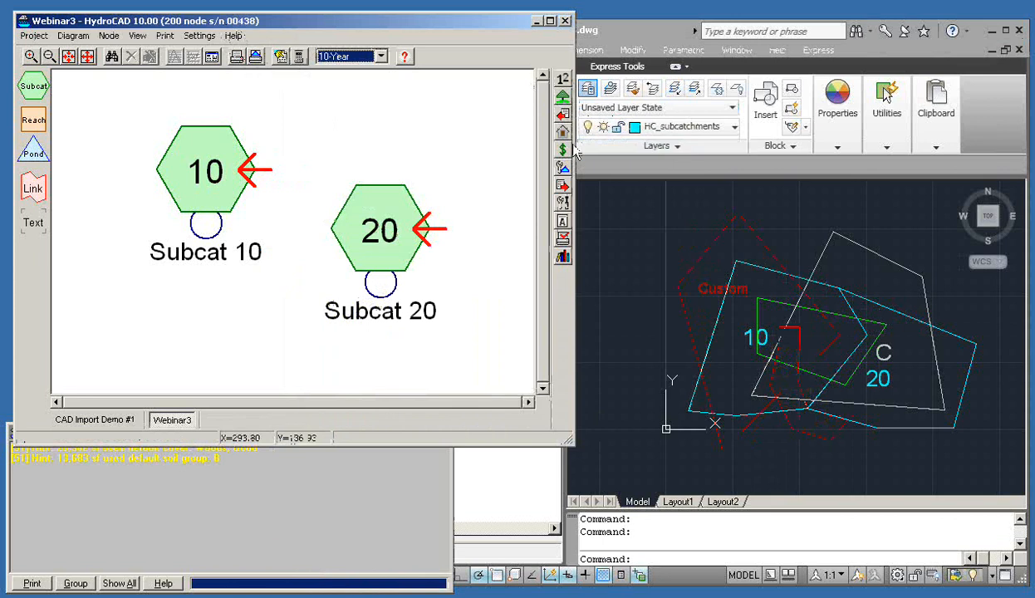
click(598, 26)
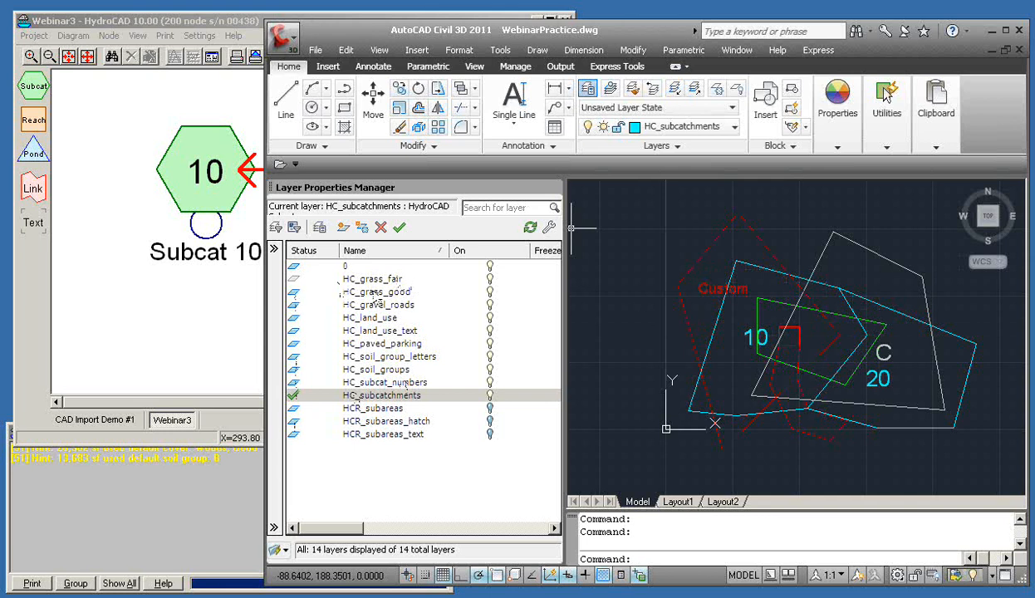
Turn off the grass, gravel roads, land-use, paved parking and soil group HC_ layers
click(489, 279)
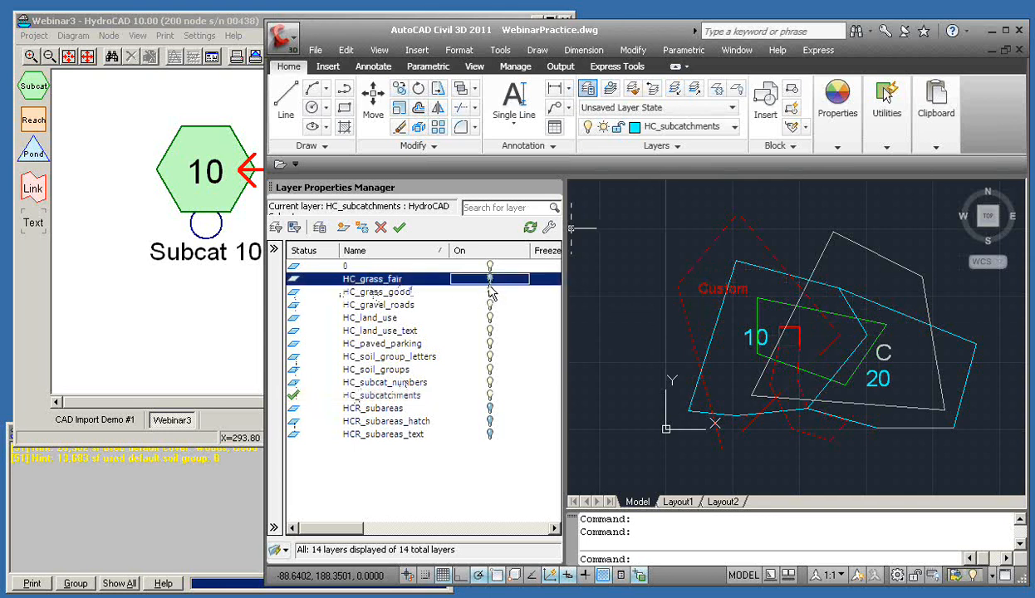
click(490, 292)
click(491, 305)
click(490, 318)
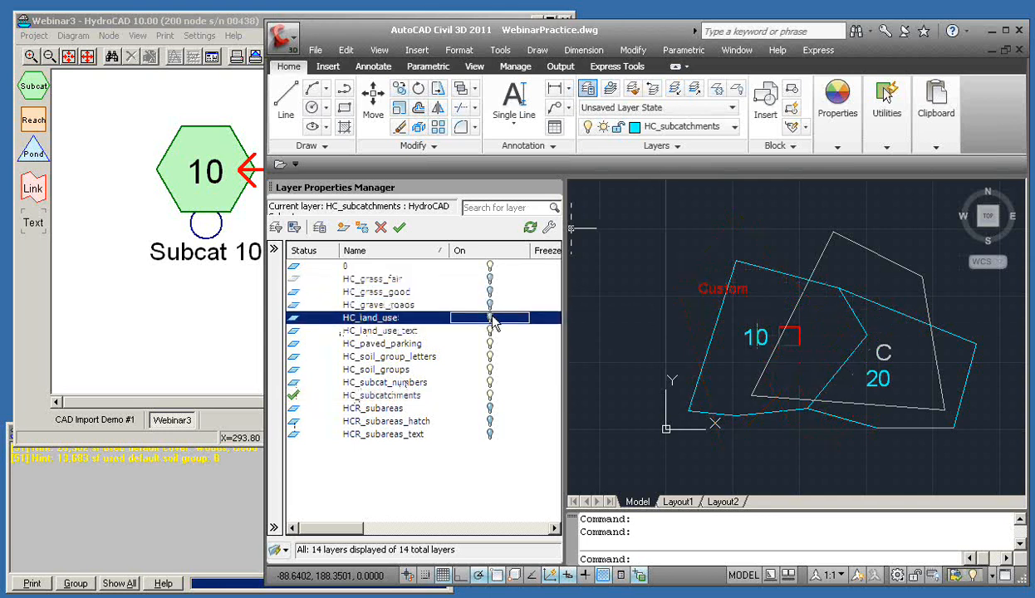
click(490, 331)
click(490, 343)
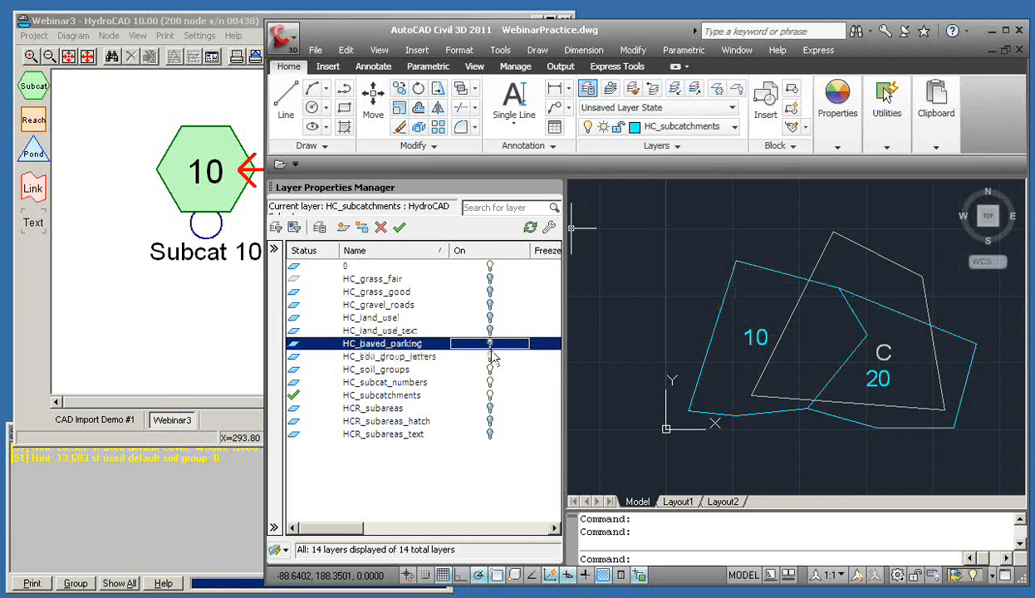
click(490, 356)
click(491, 369)
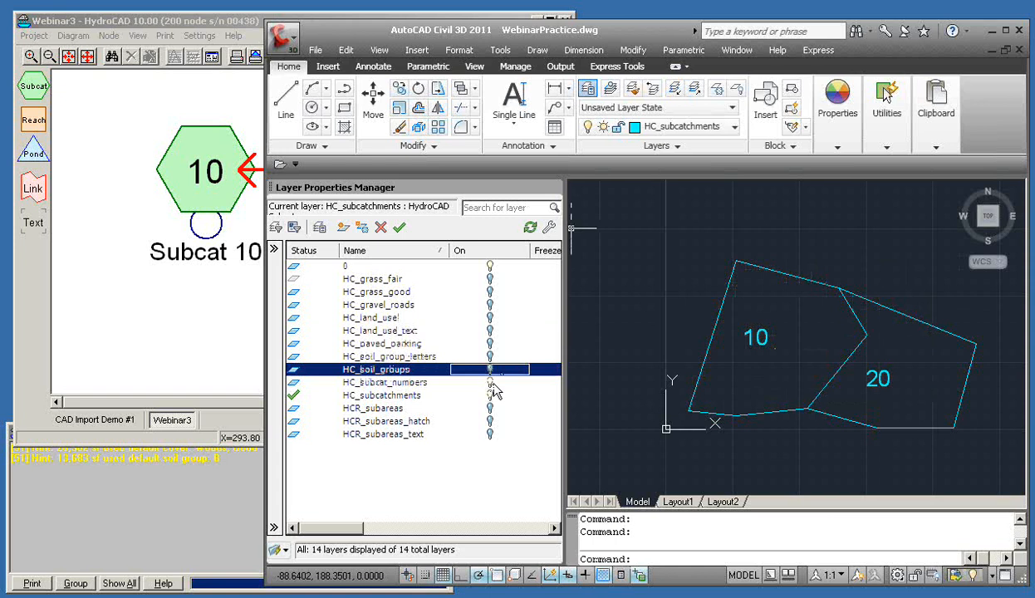
Make layer 0 current, keeping subcatchment boundaries and number labels visible
click(490, 383)
click(490, 384)
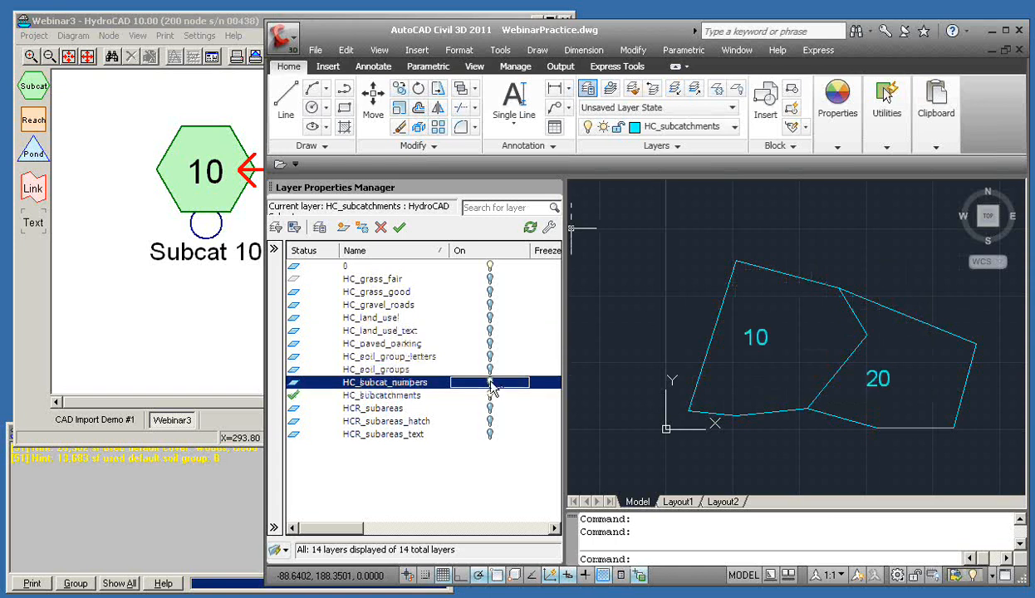
click(490, 397)
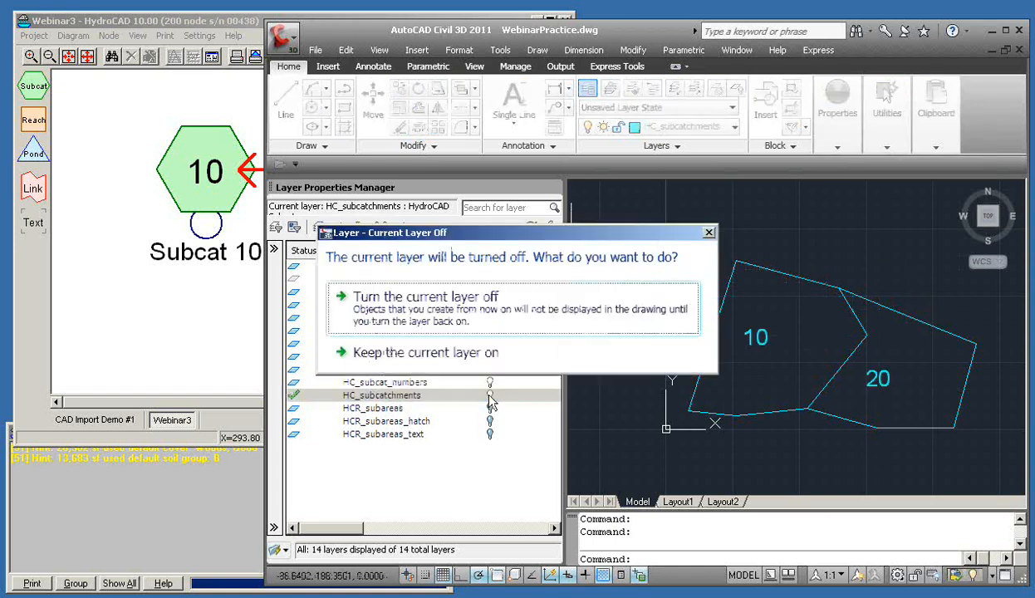
click(709, 234)
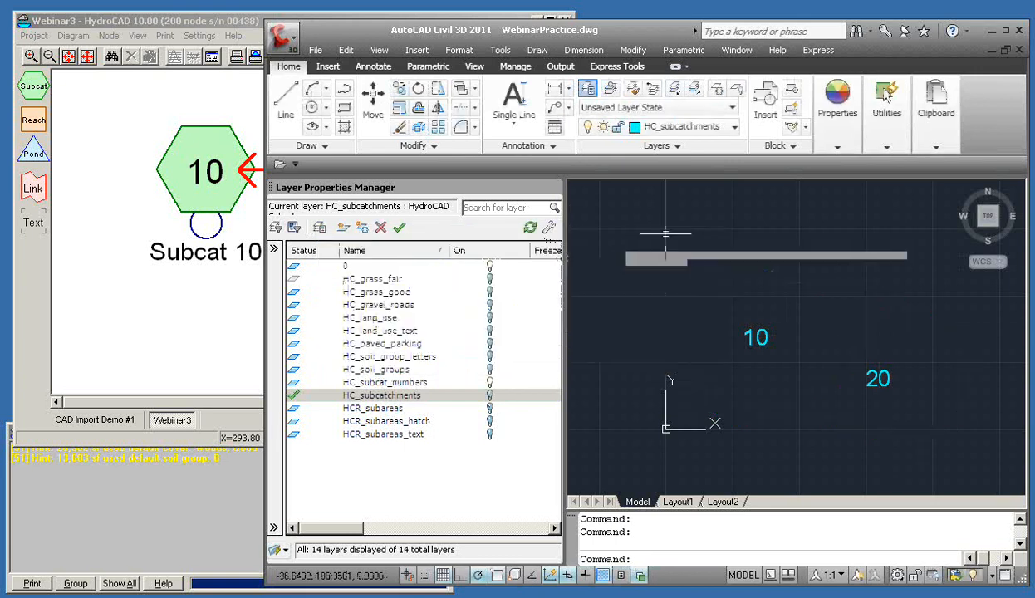
scroll(416, 301, up, 2)
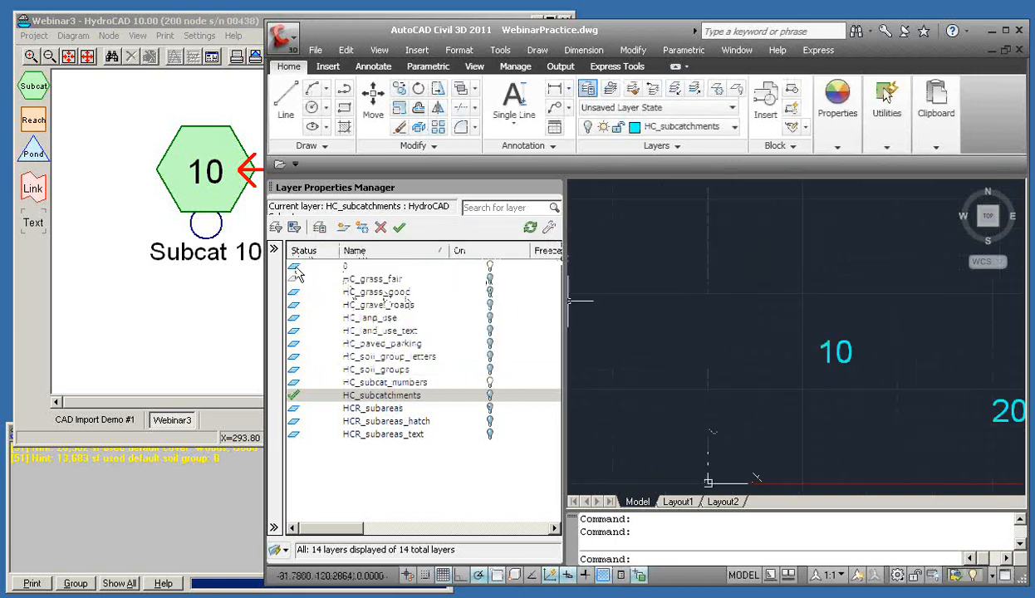
double_click(294, 266)
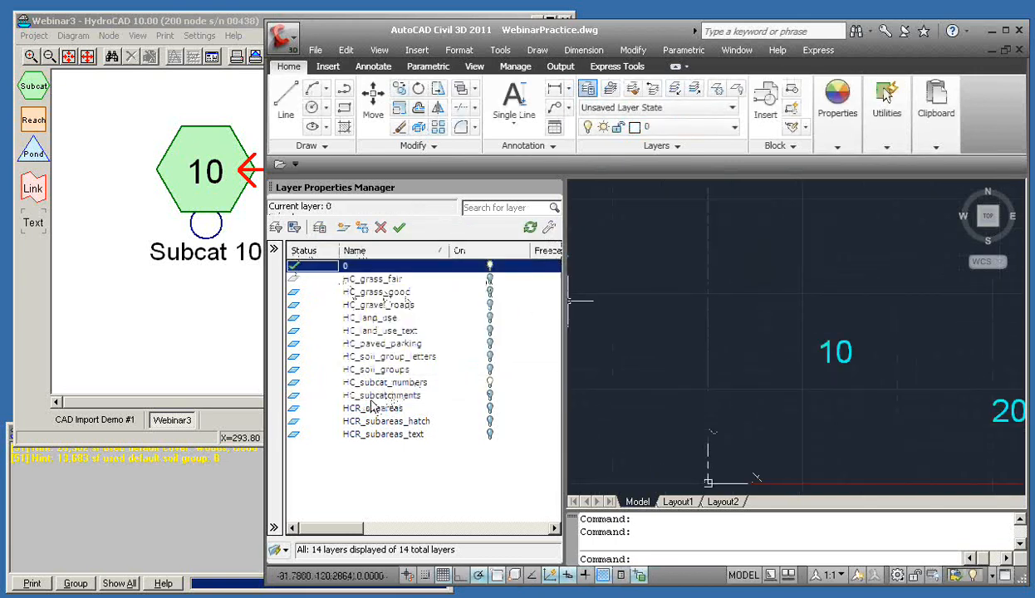
click(489, 382)
click(490, 382)
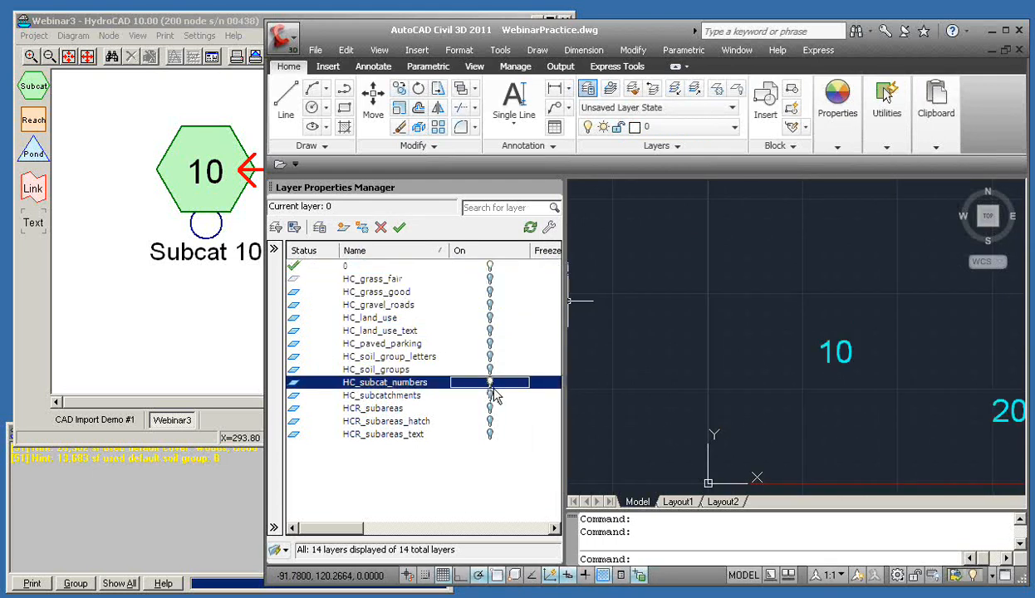
click(490, 397)
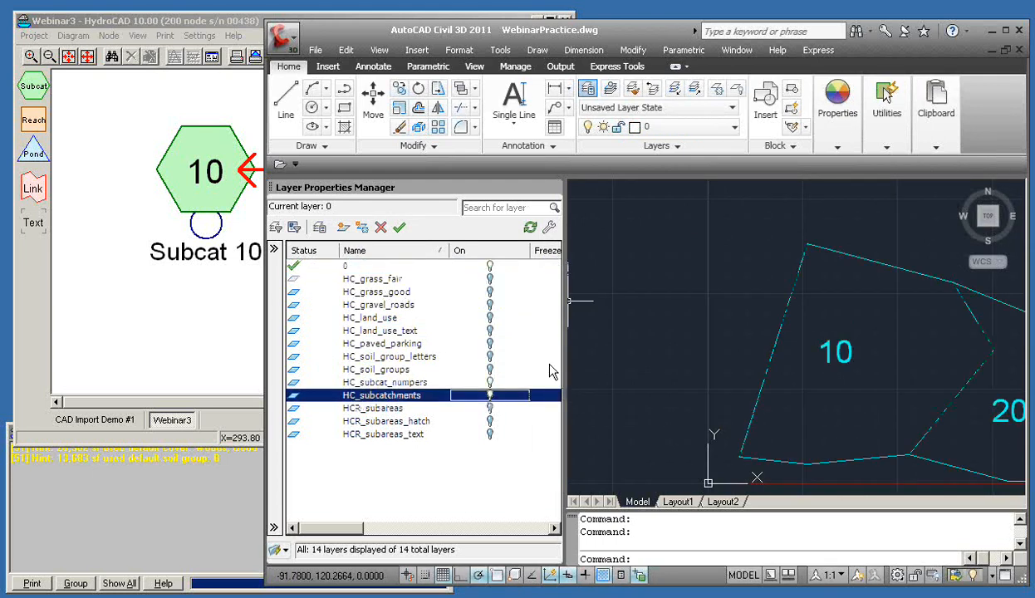
drag(664, 305, 550, 281)
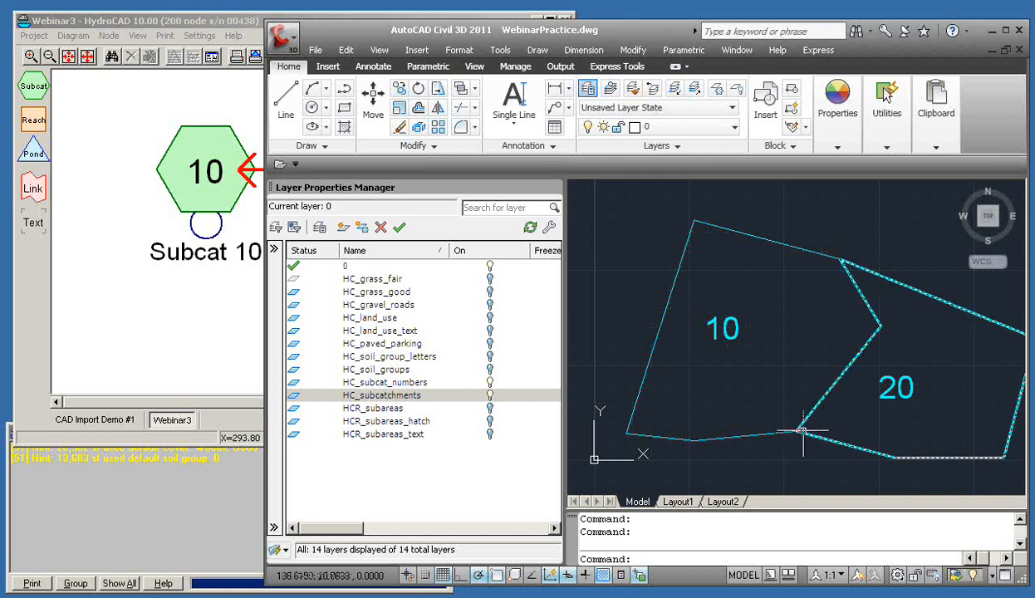
click(878, 331)
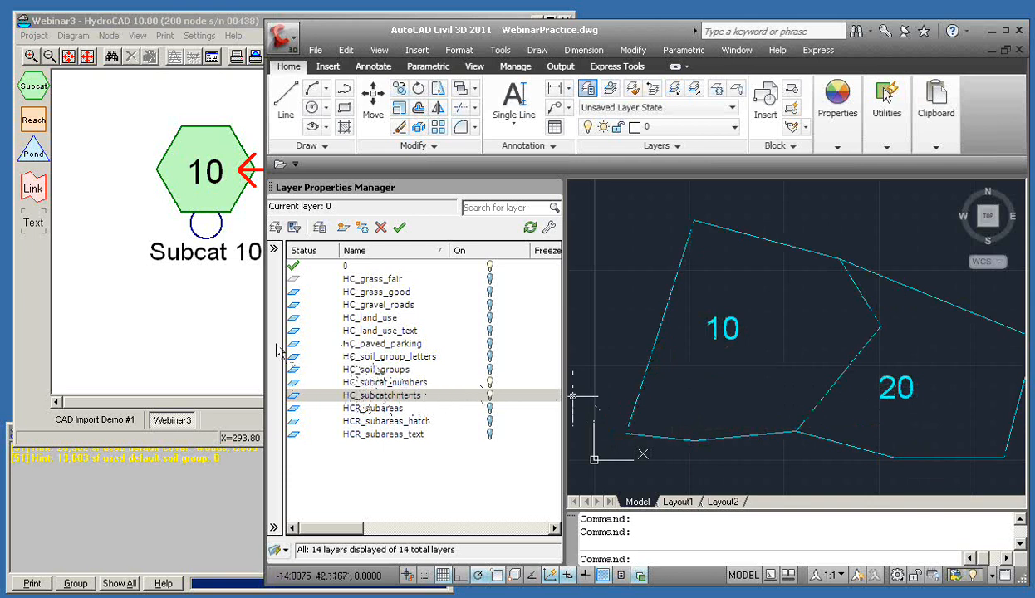
click(296, 293)
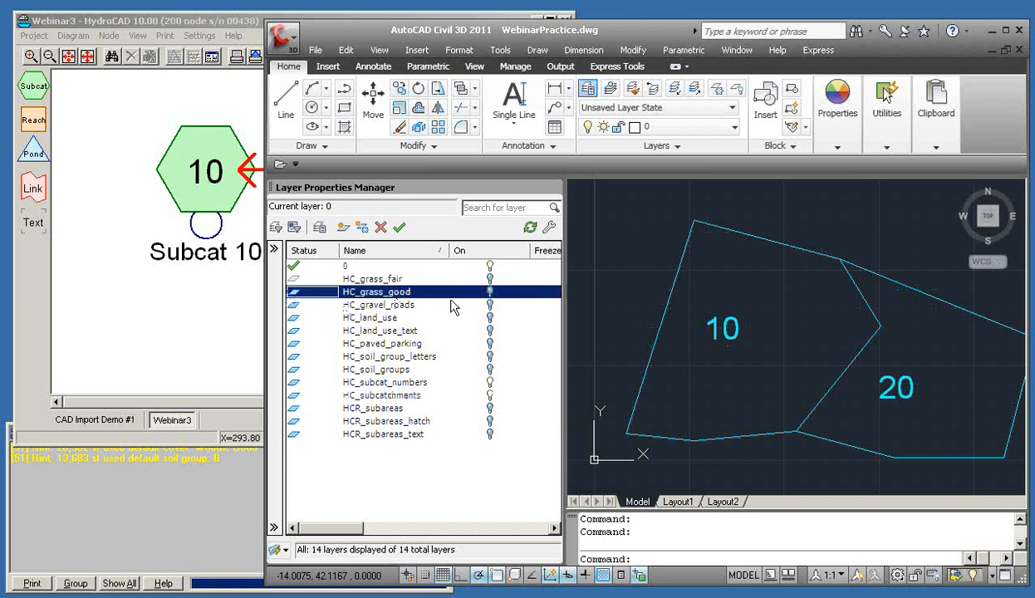
click(489, 294)
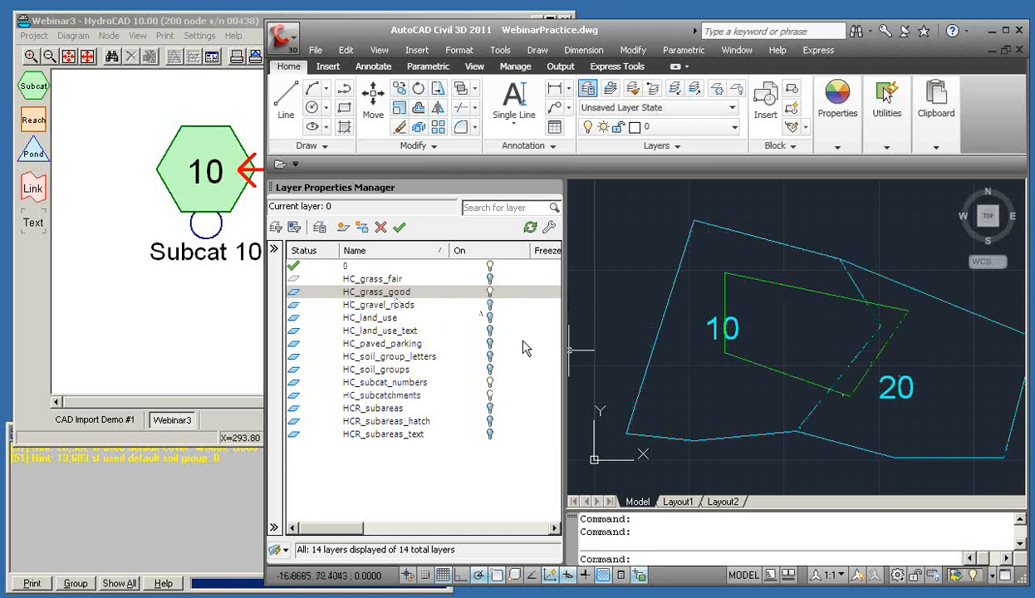
click(490, 306)
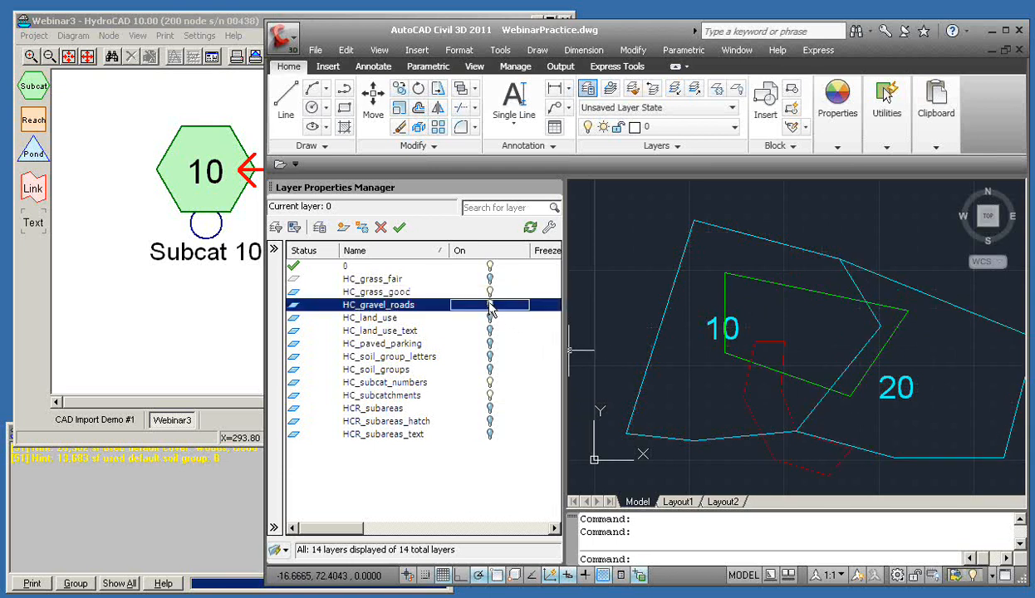
click(489, 344)
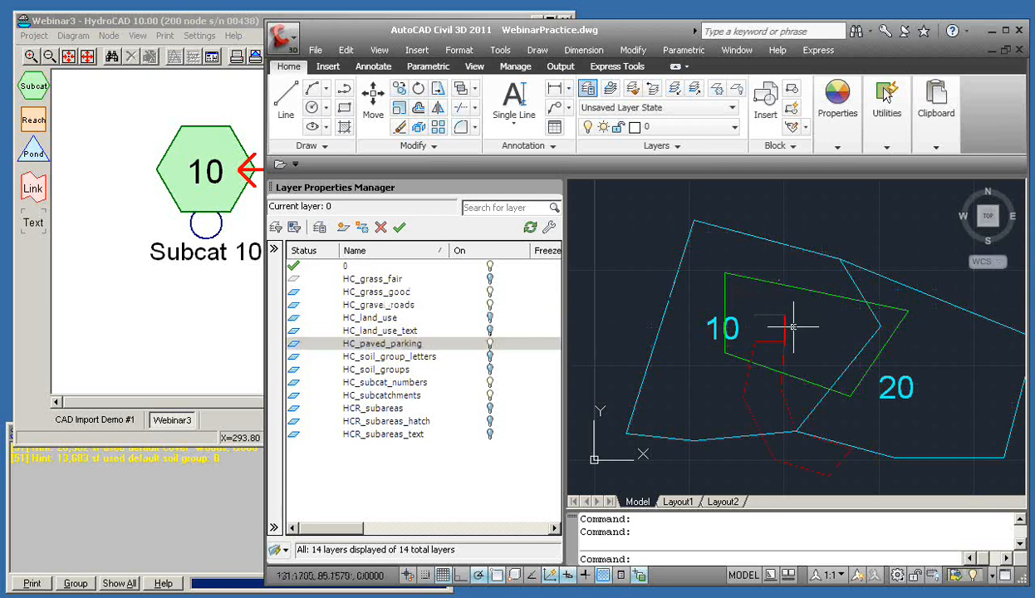
mouse_move(768, 316)
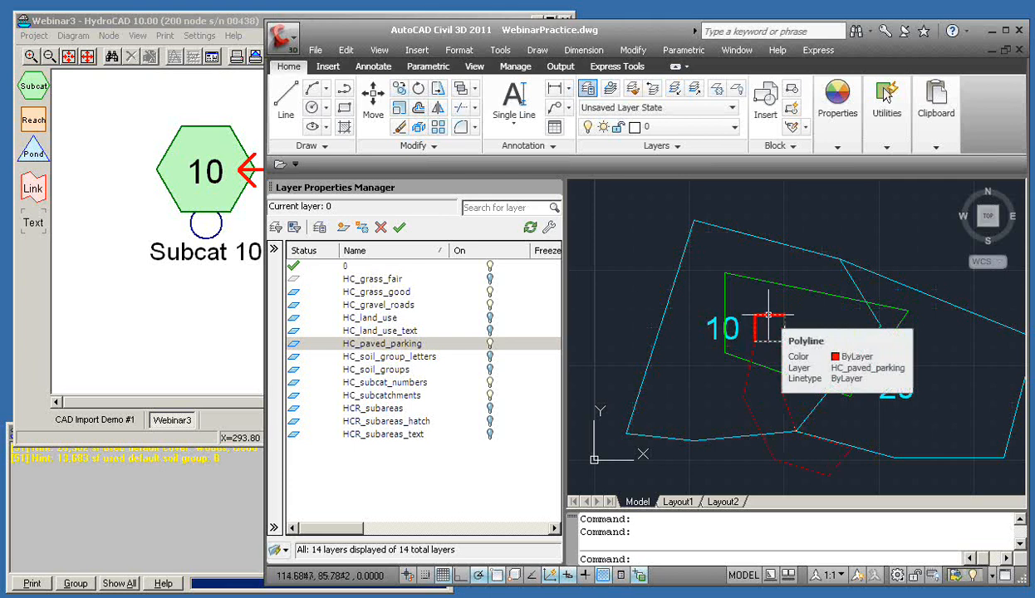
mouse_move(832, 297)
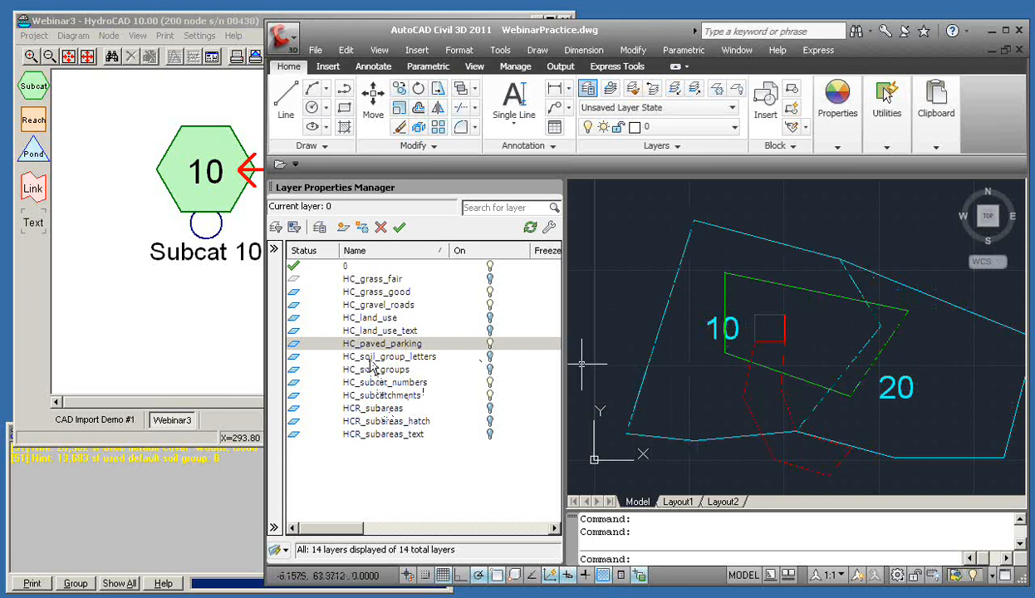
Turn on the HC_soil_groups, HC_soil_group_letters and HC_land_use layers
click(489, 369)
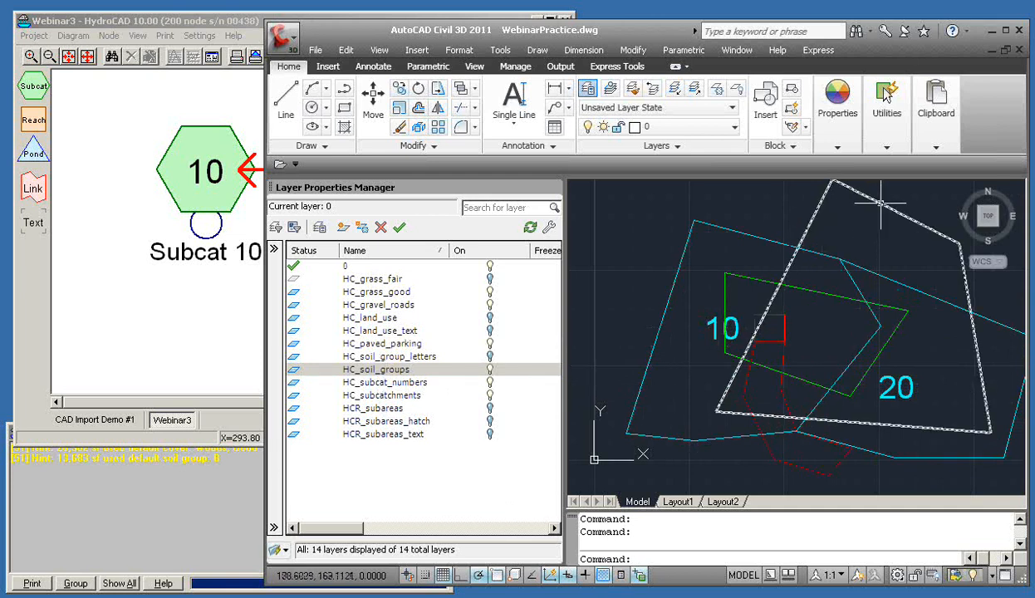
mouse_move(881, 201)
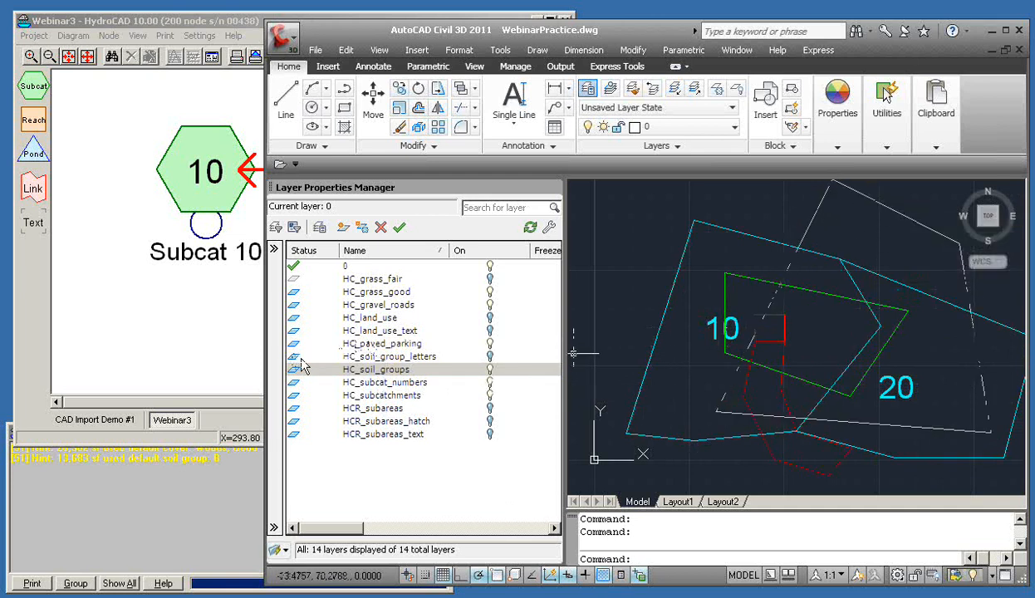
click(490, 357)
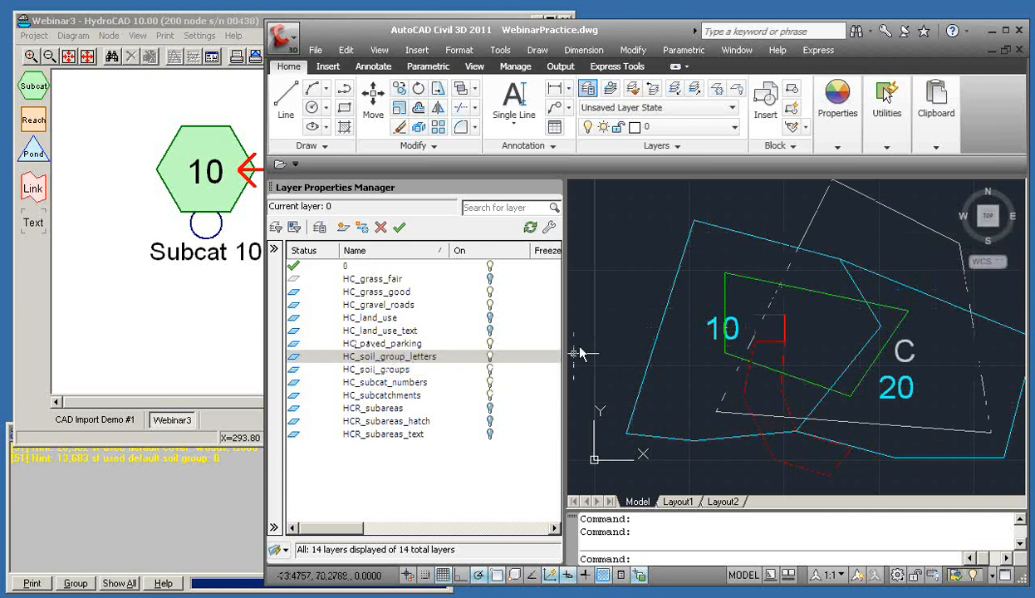
mouse_move(914, 347)
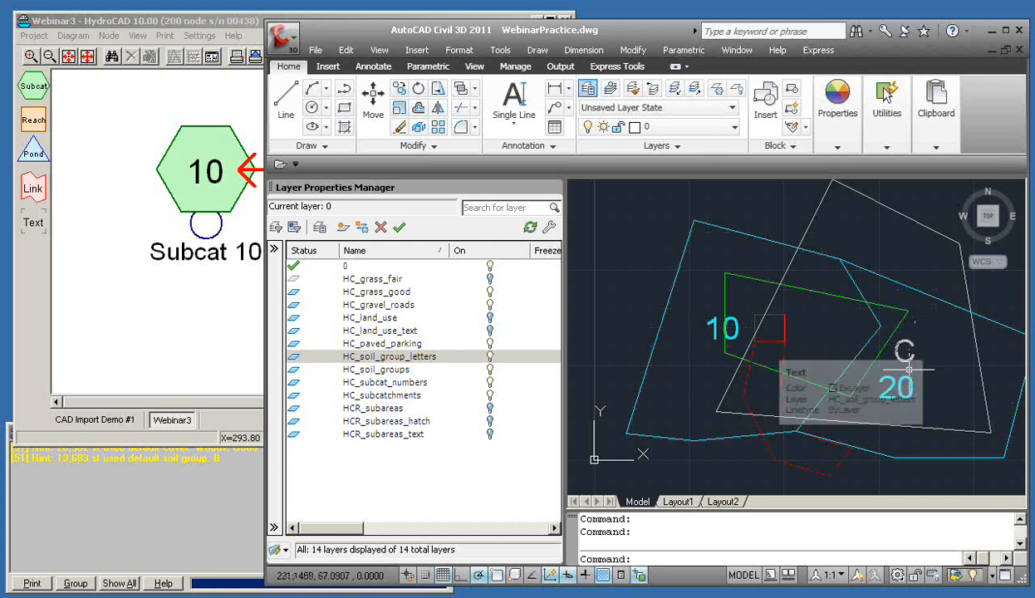
double_click(371, 321)
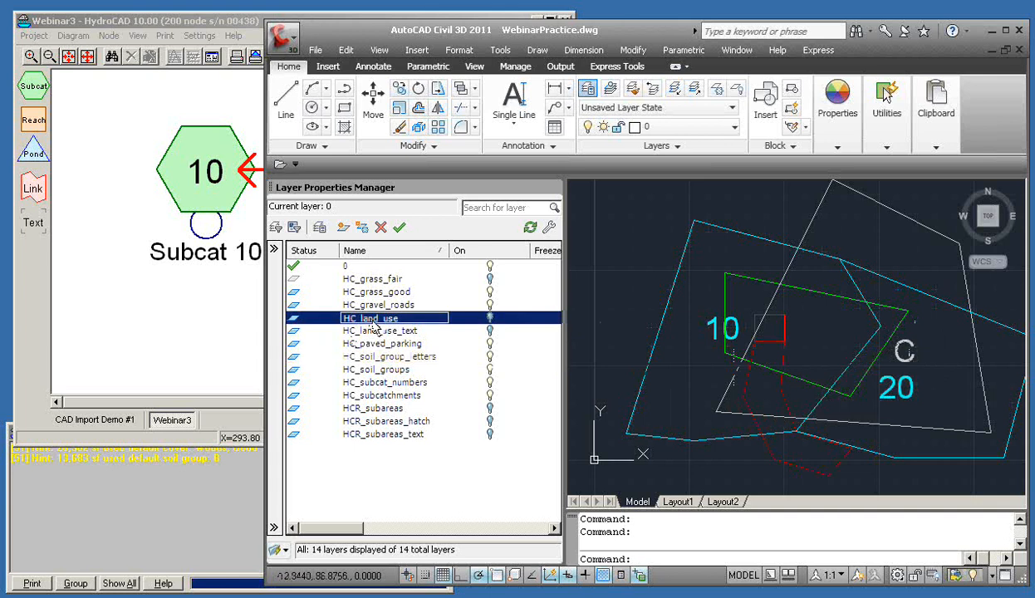
double_click(385, 331)
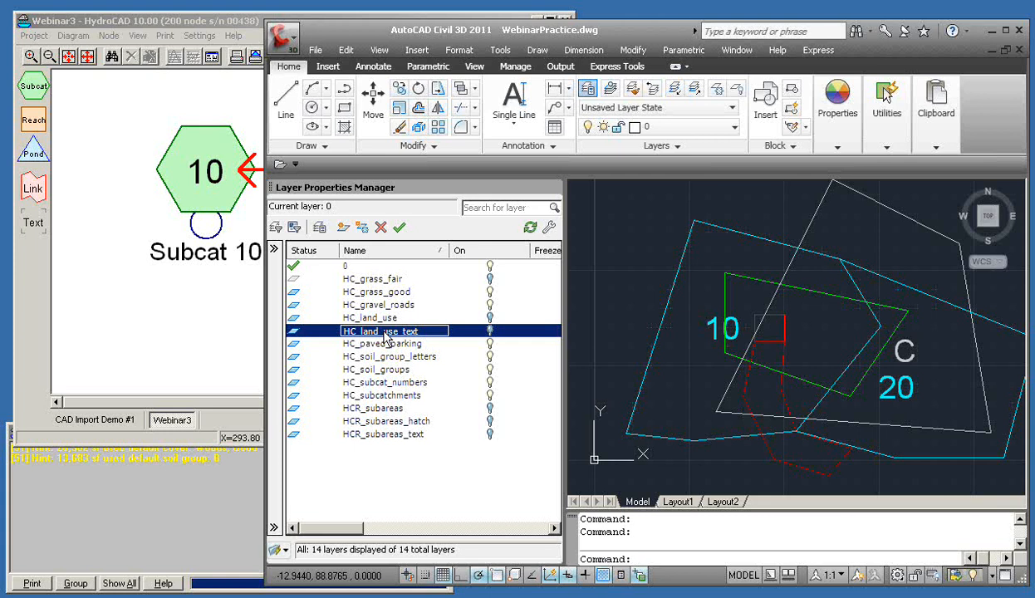
click(491, 317)
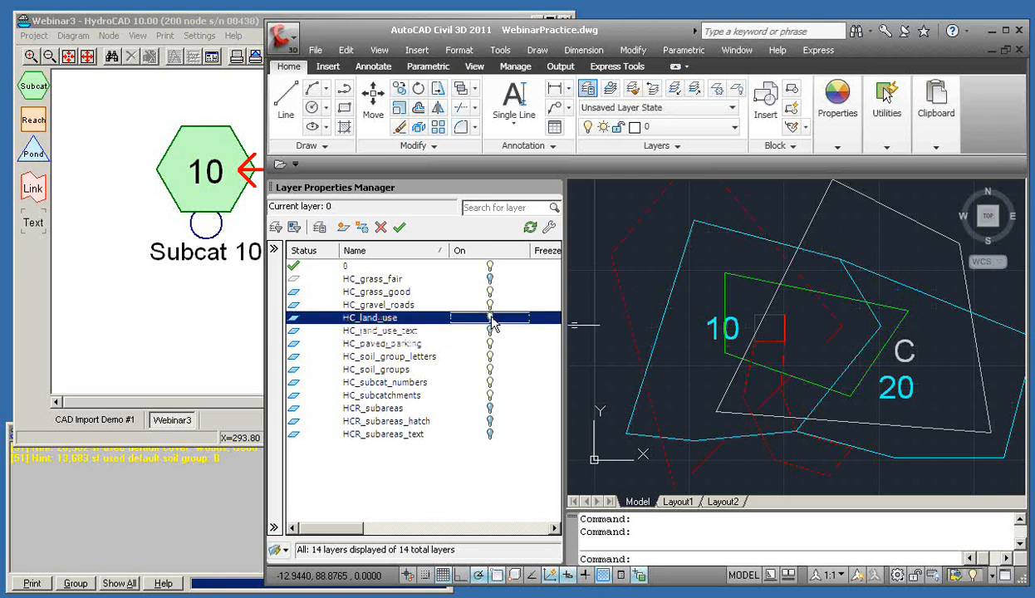
Erase the red land-use boundary, its Custom label and subcatchment 20's cyan outline
click(621, 294)
key(Delete)
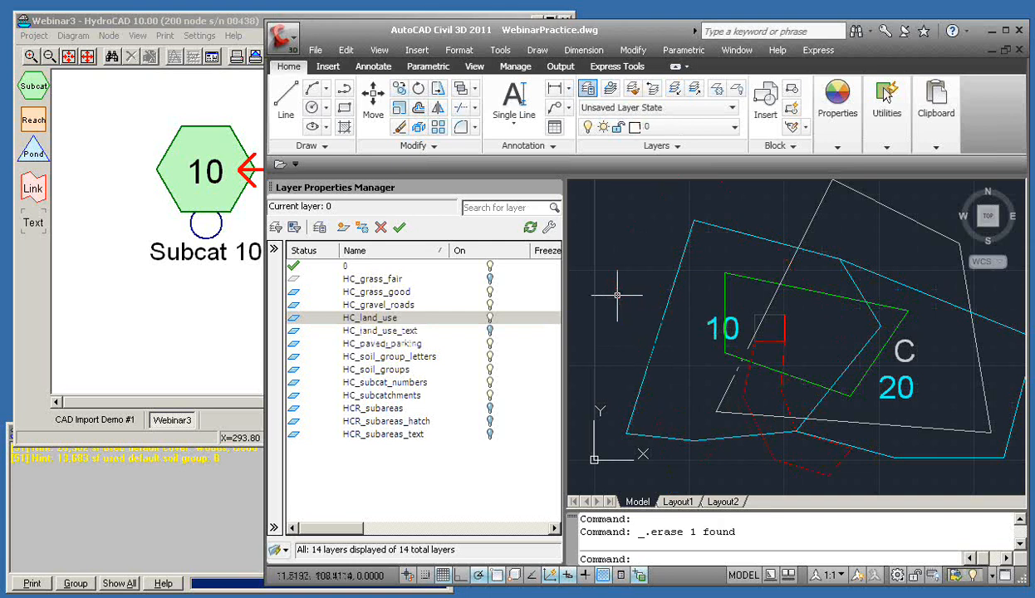
click(490, 330)
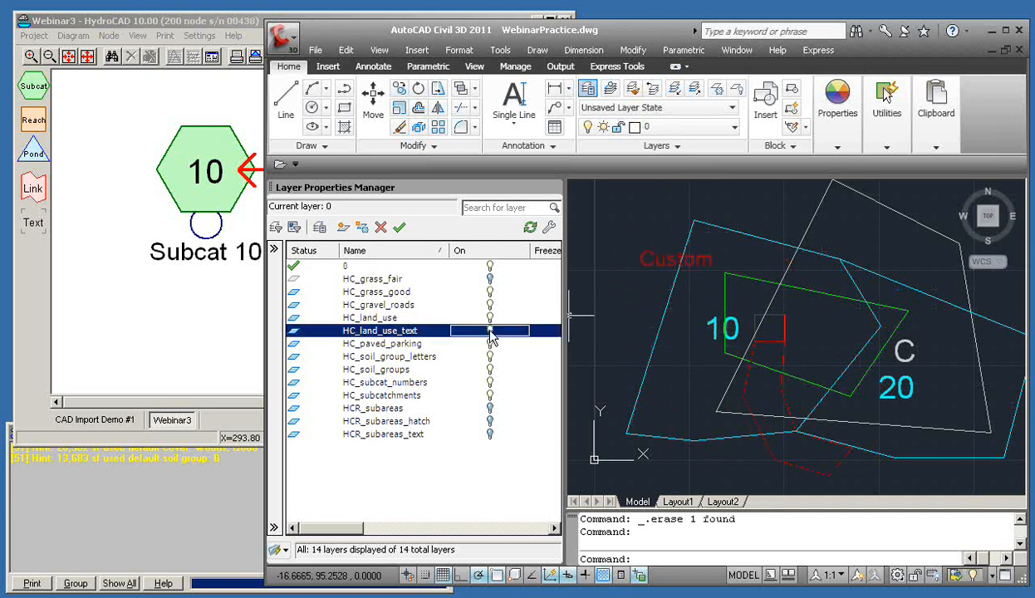
click(649, 263)
key(Delete)
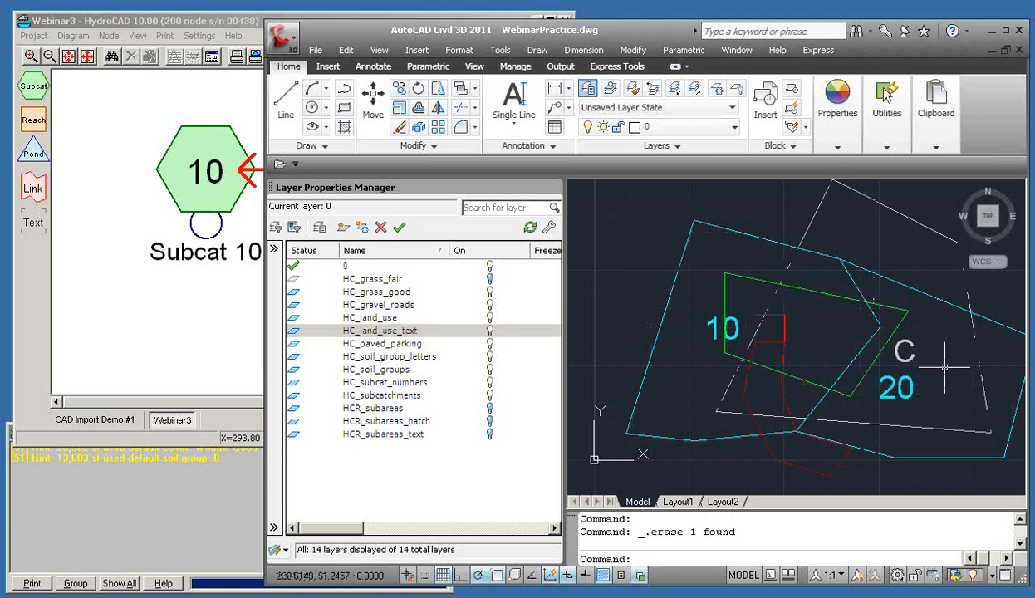
click(993, 321)
key(Delete)
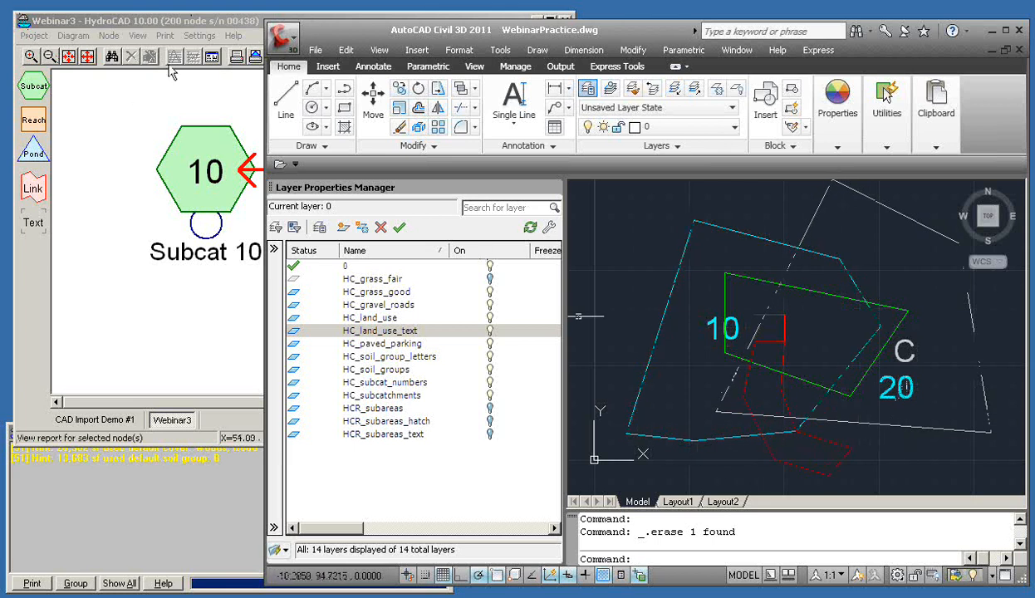
Re-import sub-areas and read the hints: 14,376 sf default Woods, 9,340 sf default soil group B
click(194, 23)
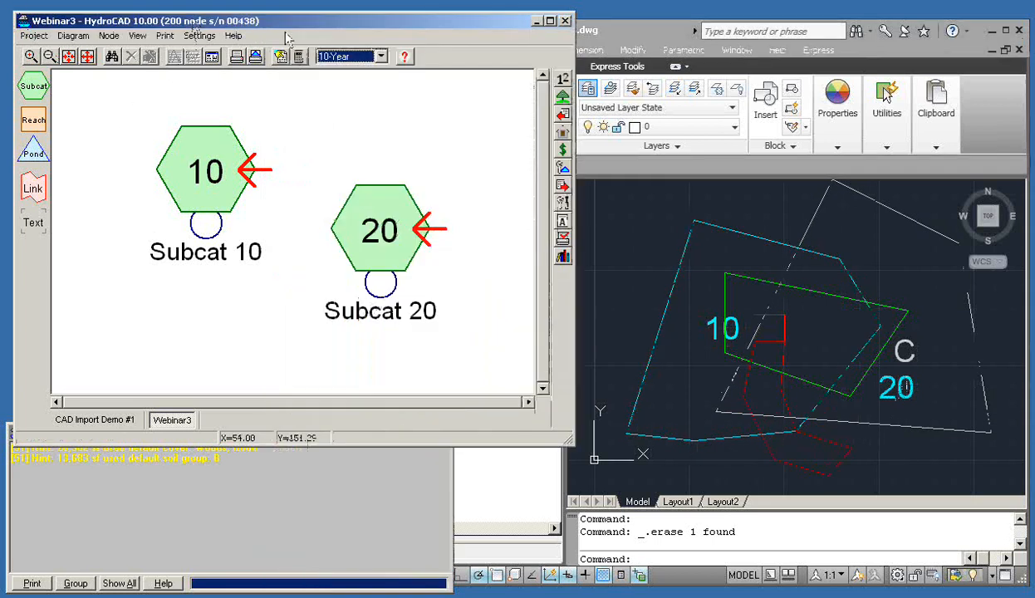
click(563, 116)
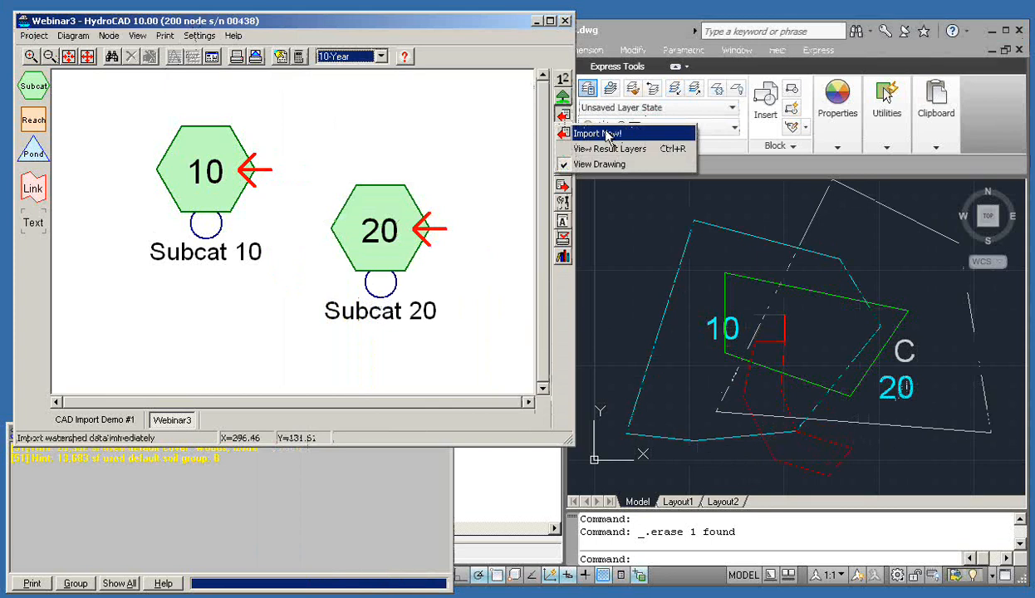
click(591, 133)
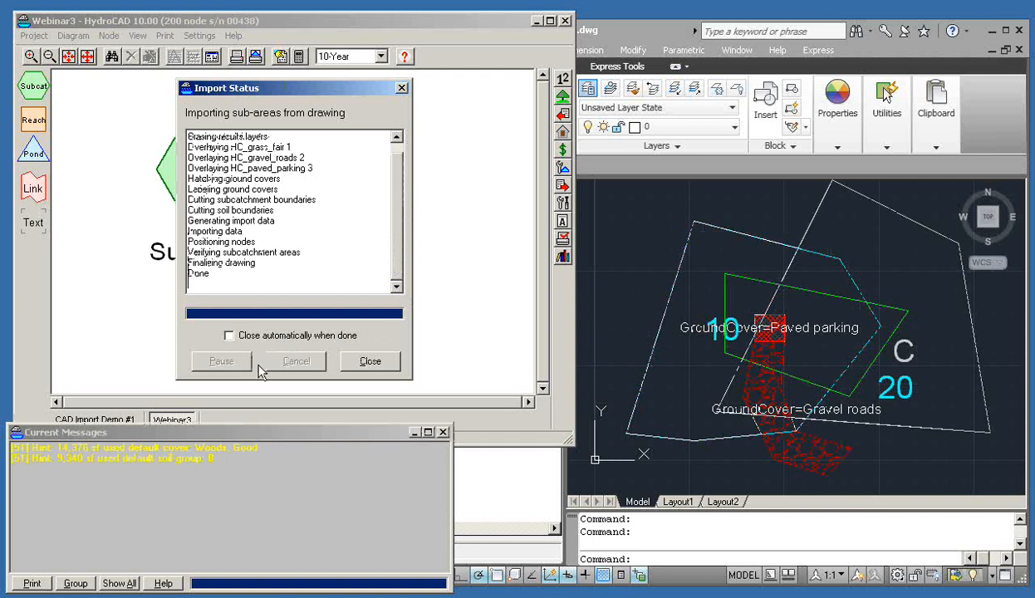
click(348, 362)
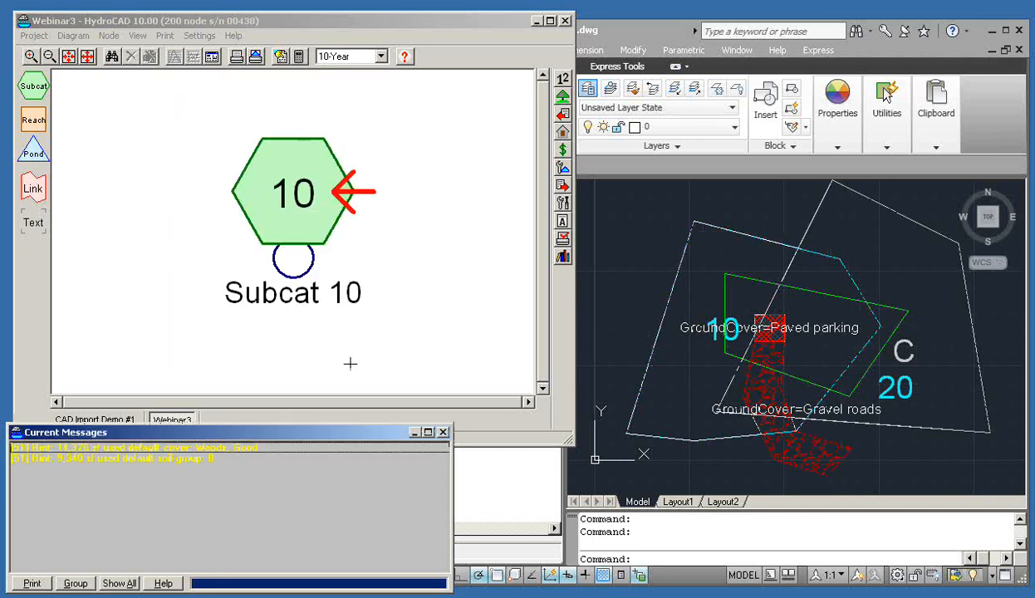
click(152, 449)
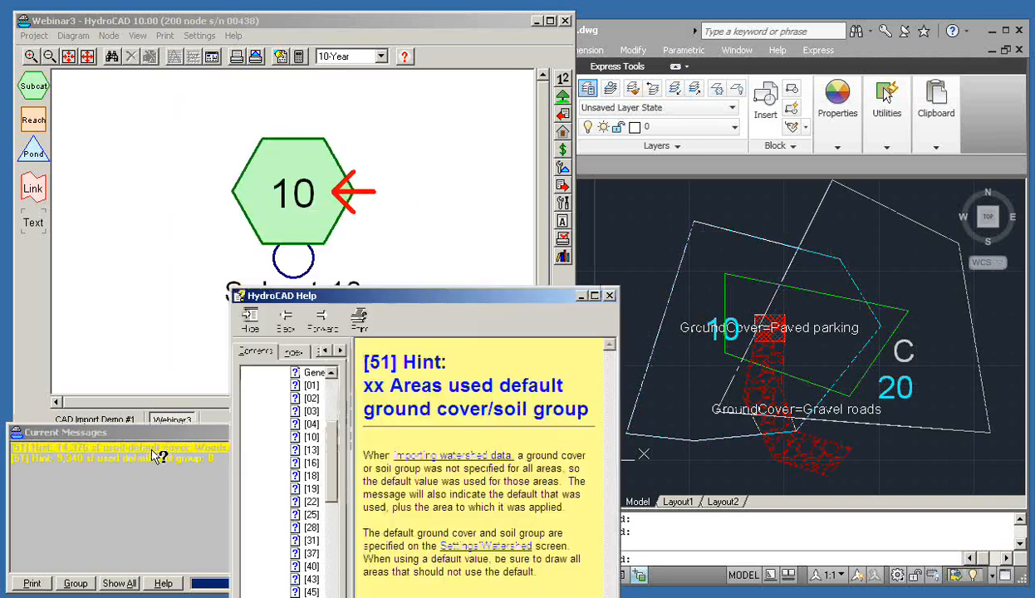
click(128, 459)
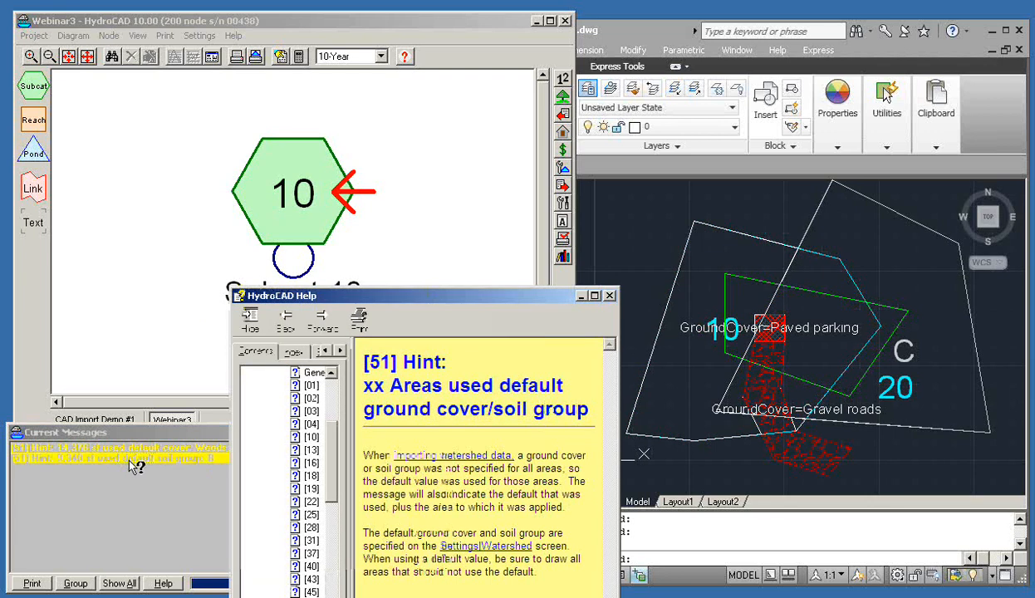
click(662, 32)
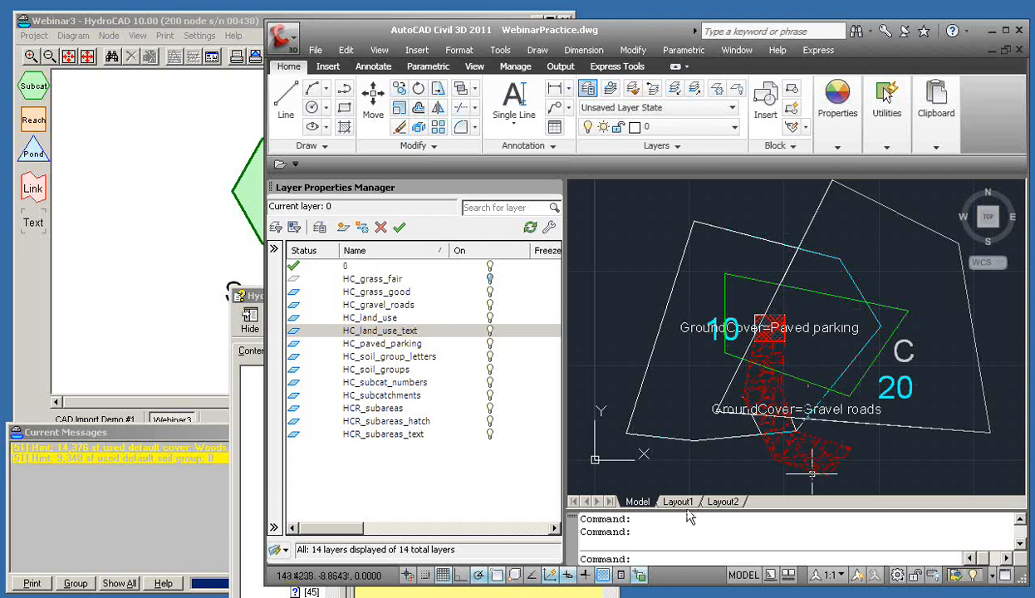
Make HC_subcatchments the current layer in the AutoCAD drawing
click(199, 23)
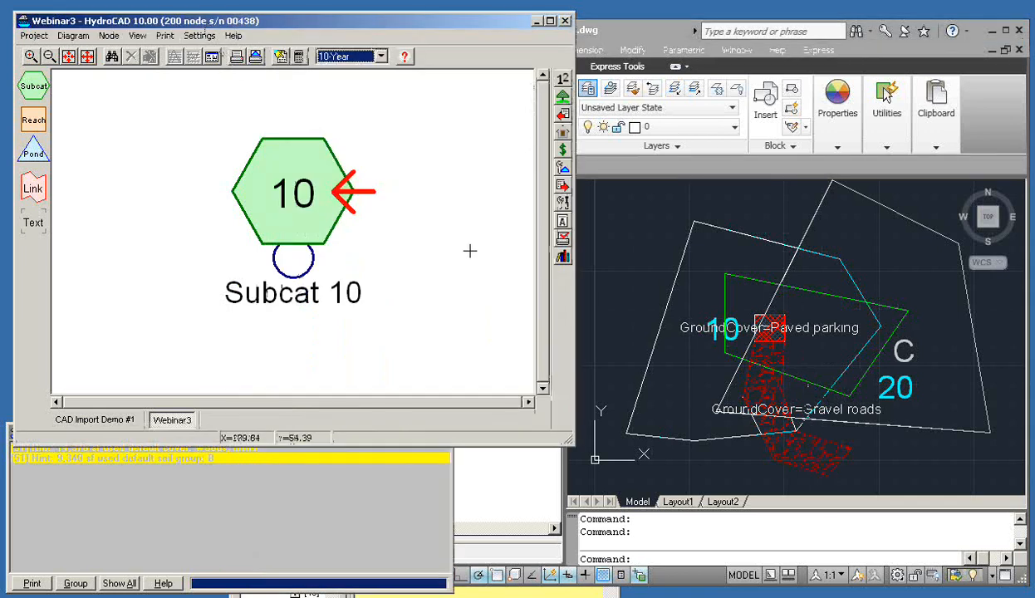
click(811, 530)
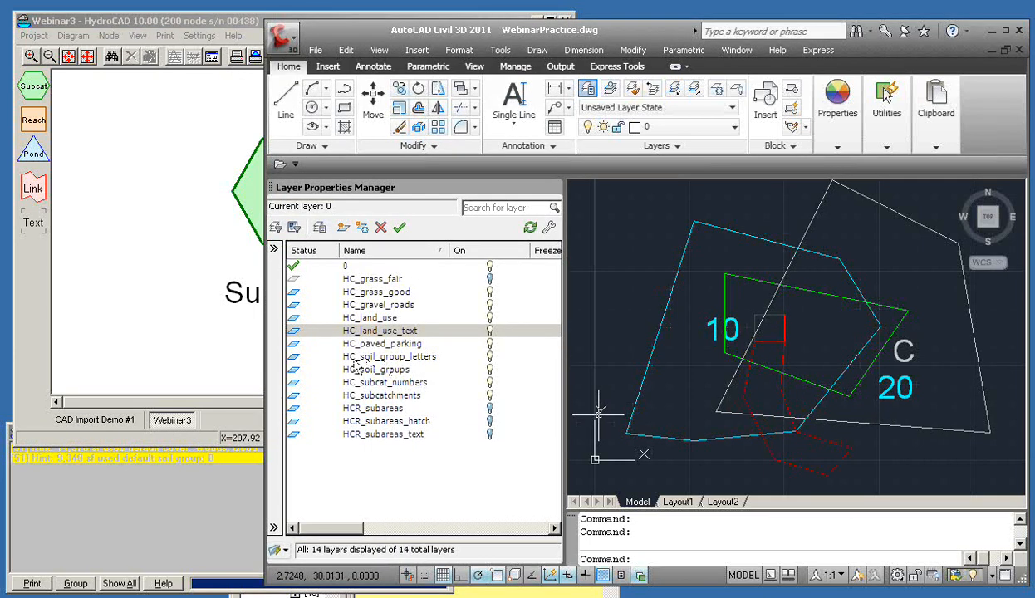
double_click(294, 400)
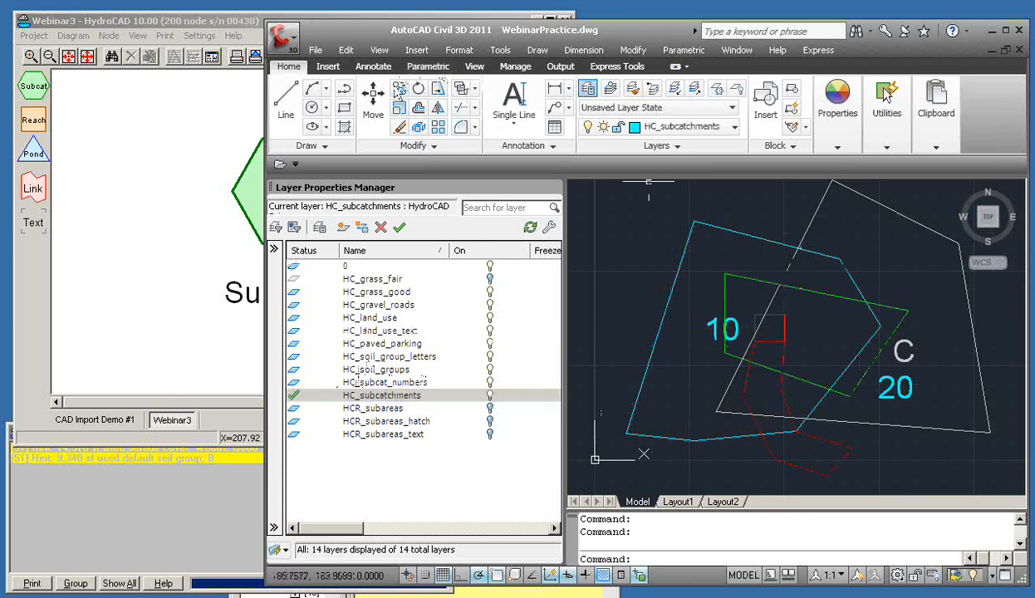
Trace a closed six-vertex polyline around subcatchment 20 with PLINE
click(343, 88)
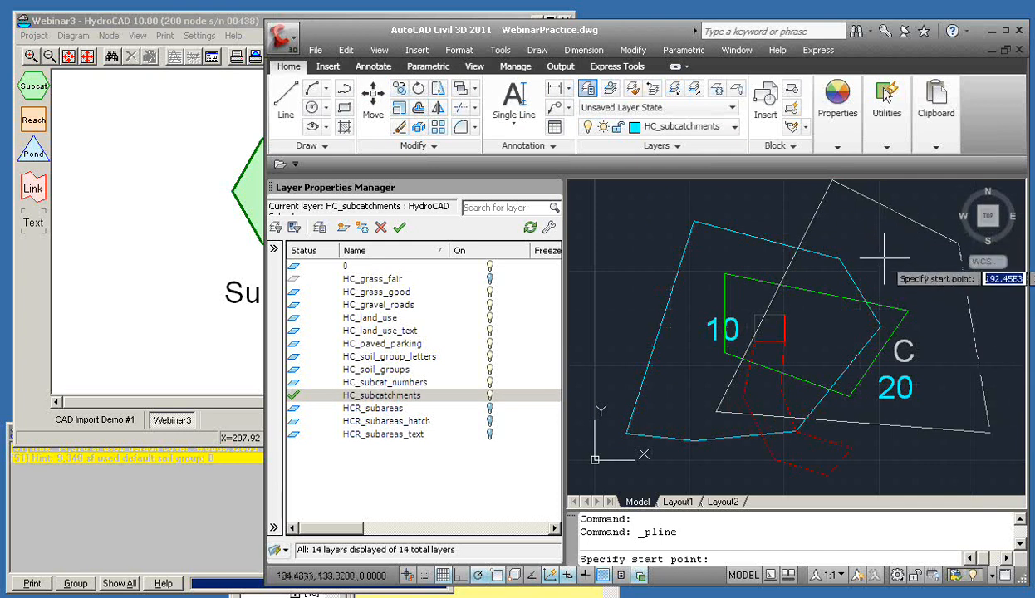
click(839, 259)
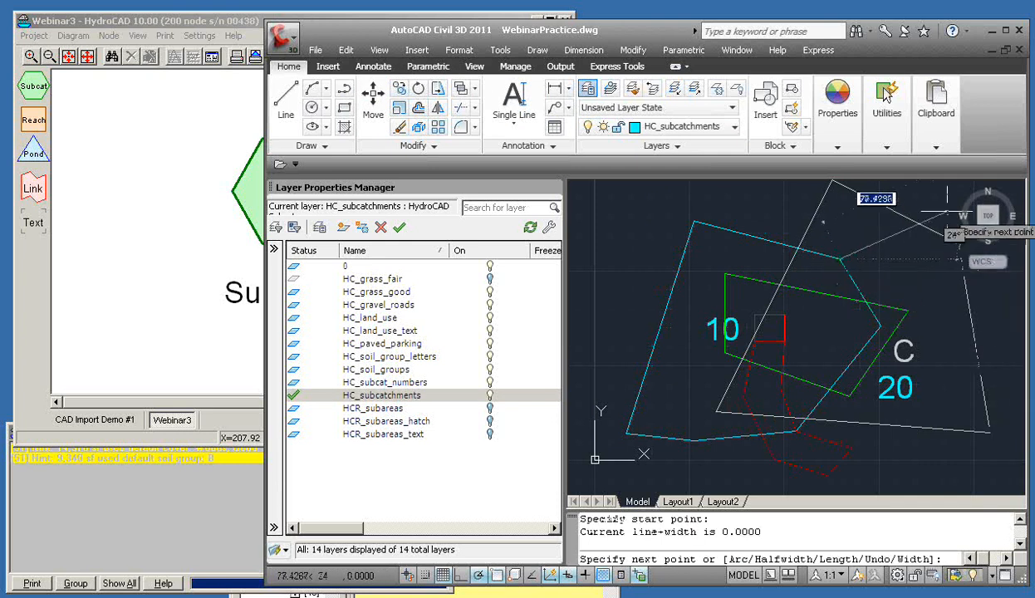
click(947, 213)
click(1011, 326)
click(970, 464)
click(795, 431)
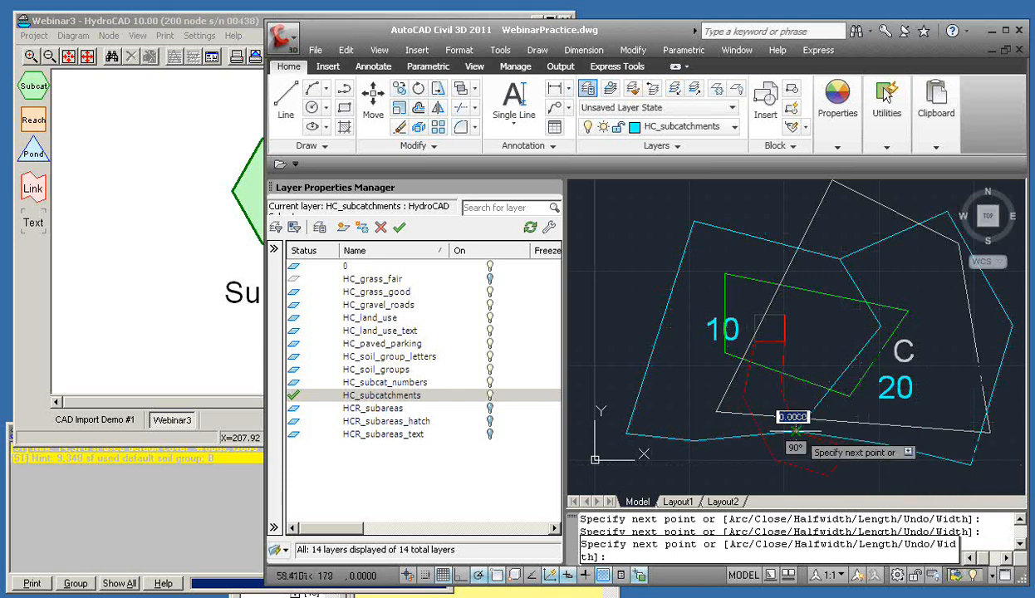
click(880, 326)
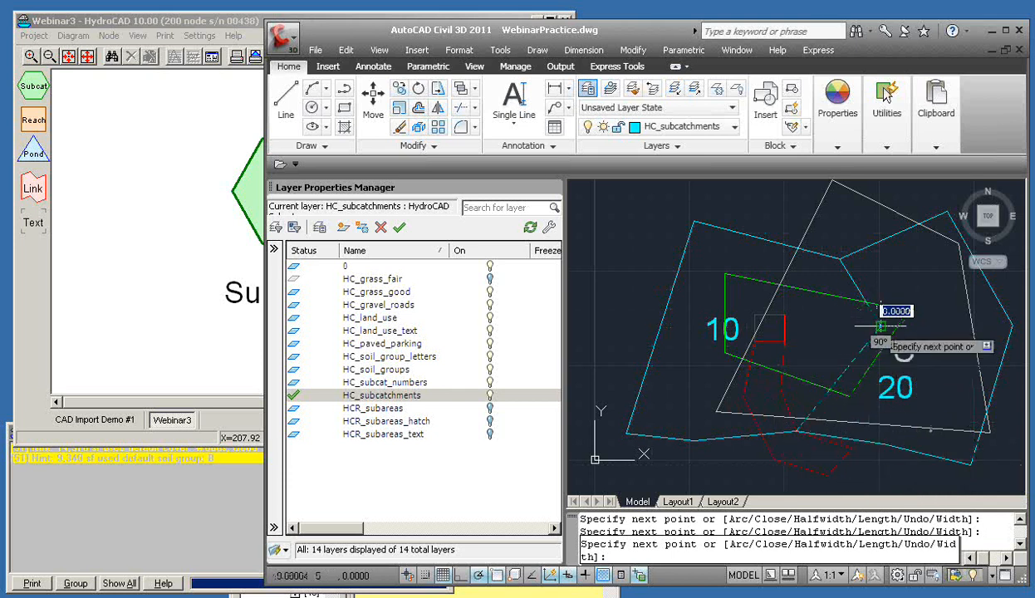
text(c)
key(Return)
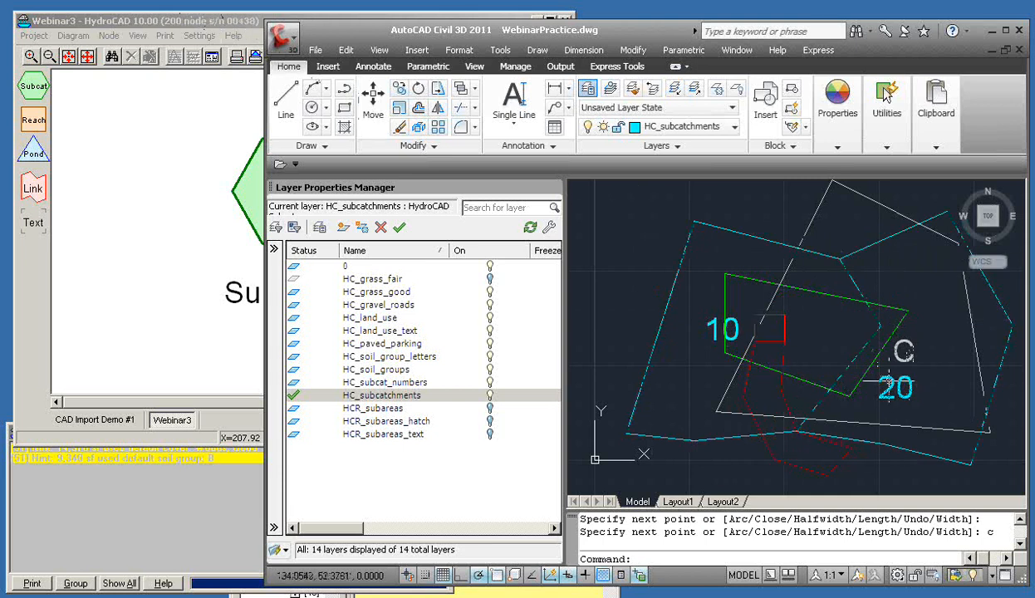
click(197, 23)
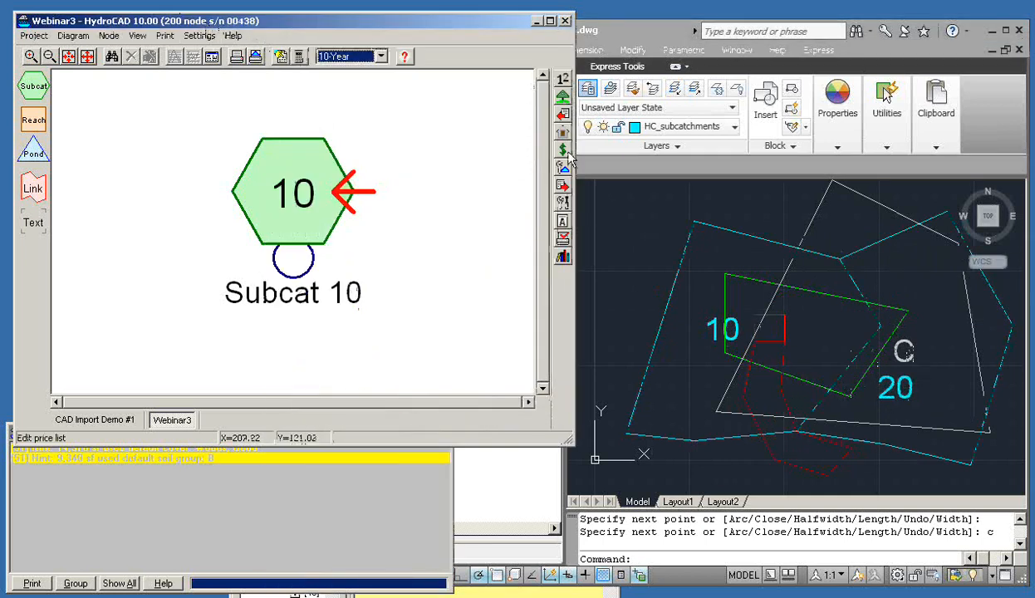
click(561, 117)
click(573, 135)
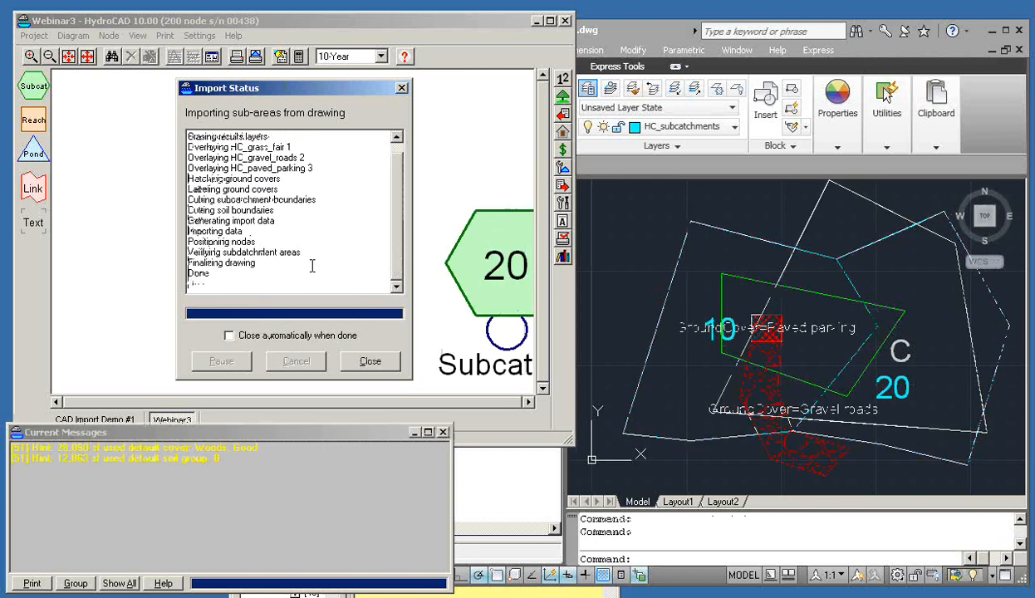
click(369, 362)
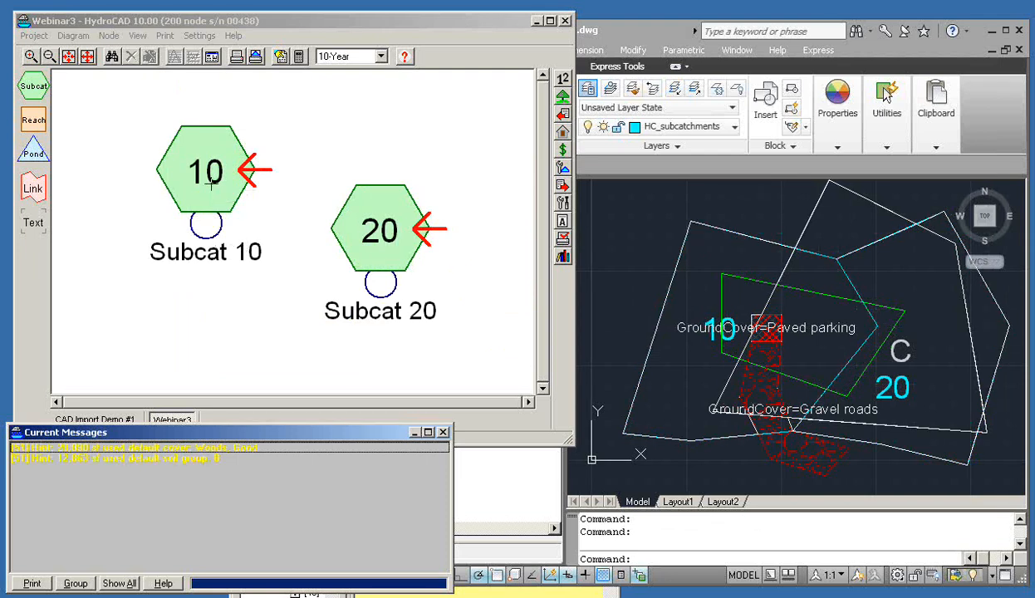
click(211, 185)
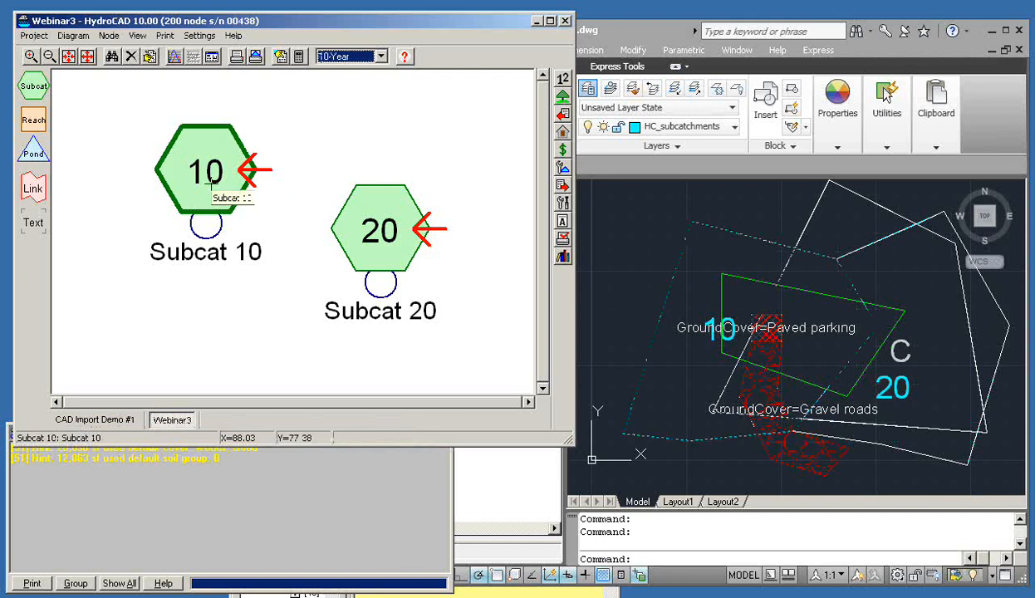
click(374, 233)
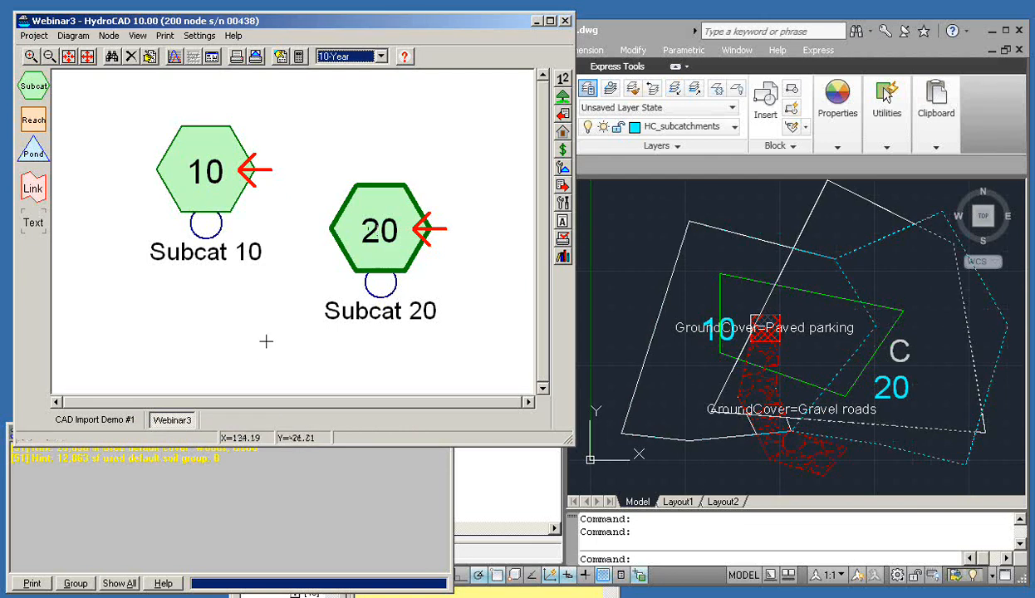
click(96, 419)
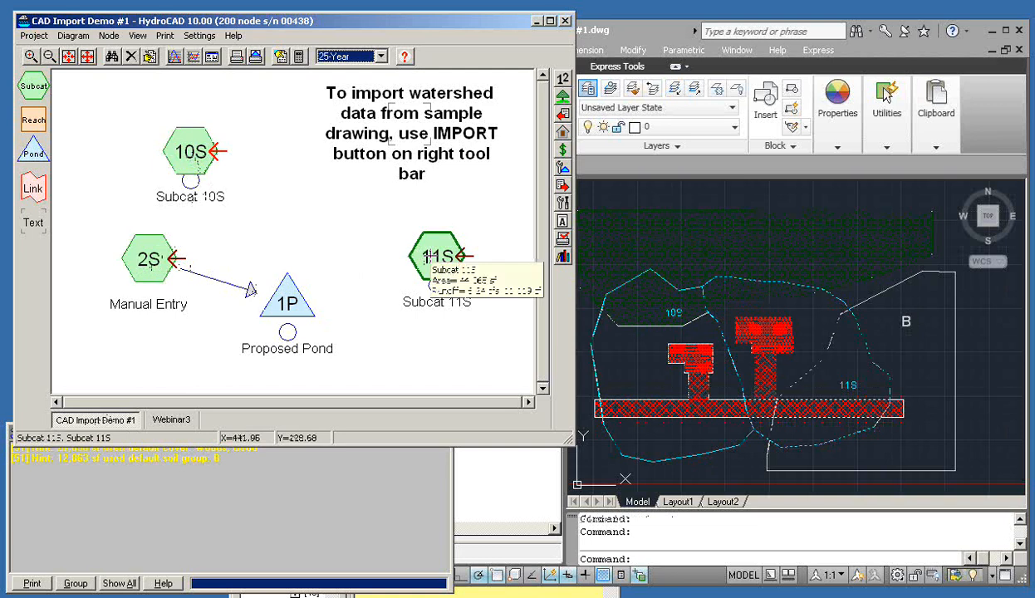
click(184, 418)
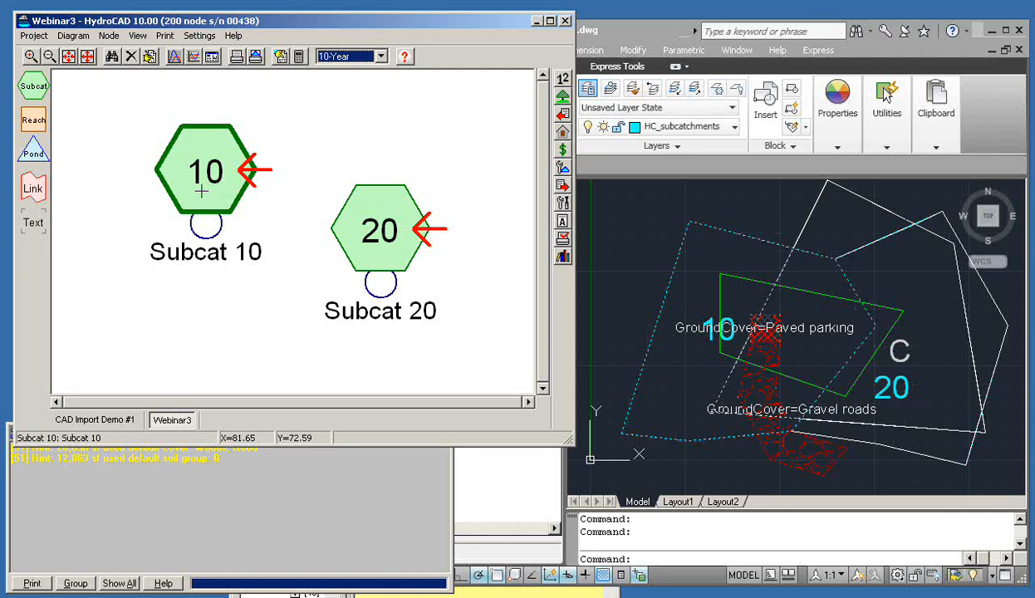
Open Subcat 10's sub-area table and turn off its automatic area import
click(564, 114)
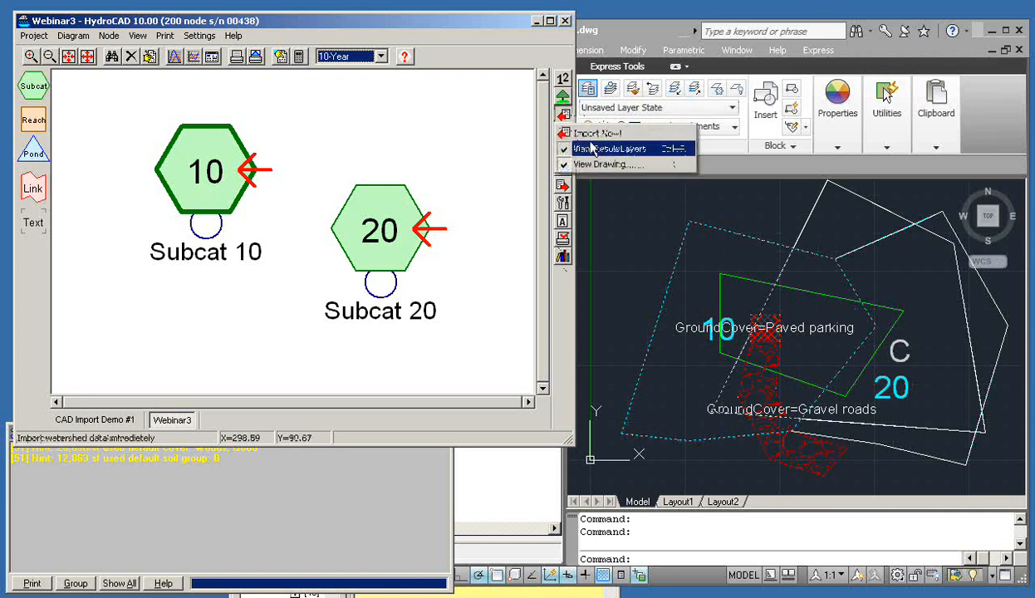
click(464, 25)
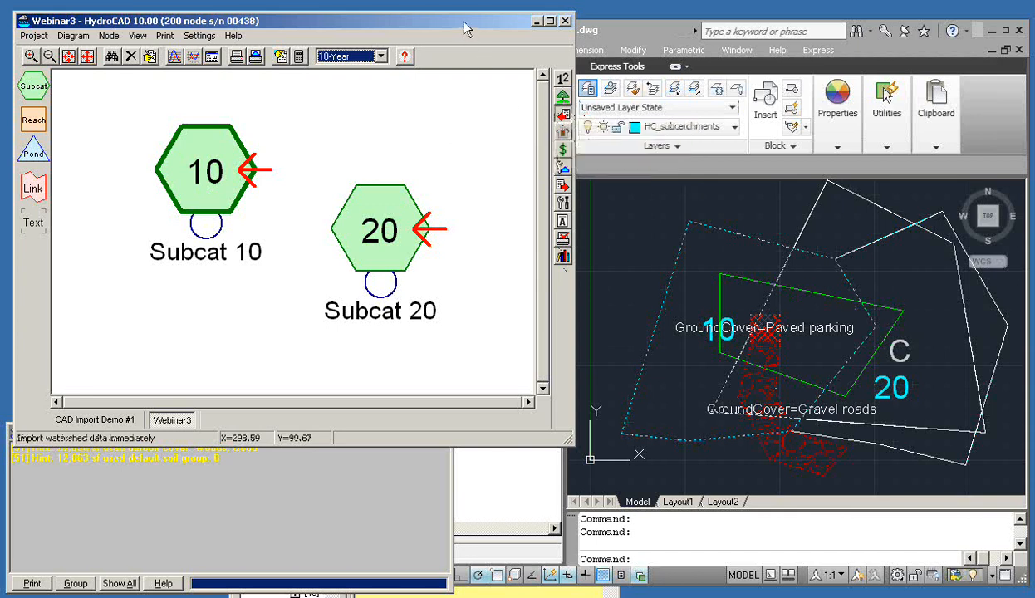
right_click(228, 164)
click(256, 171)
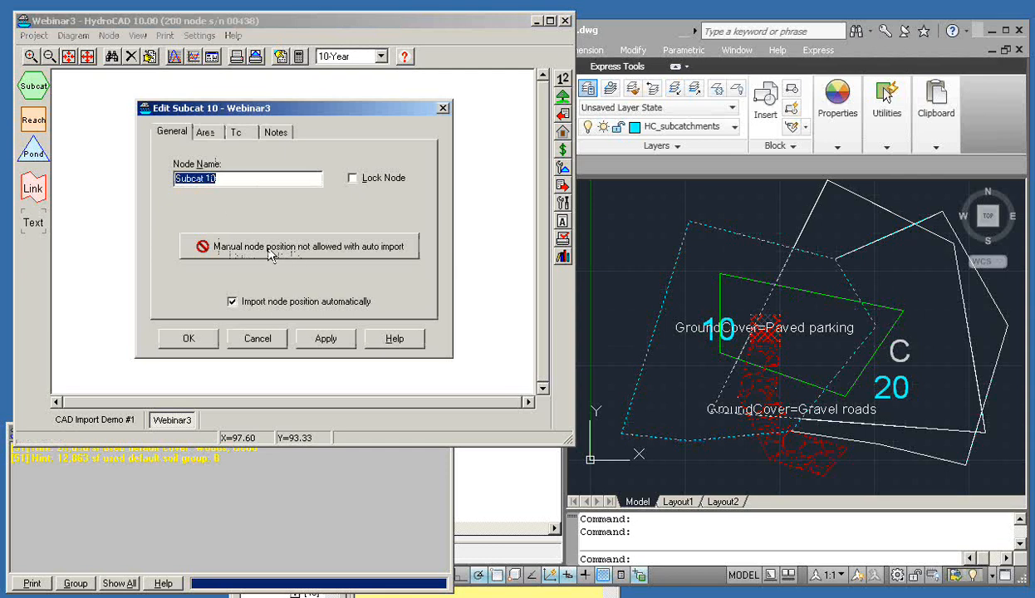
click(205, 133)
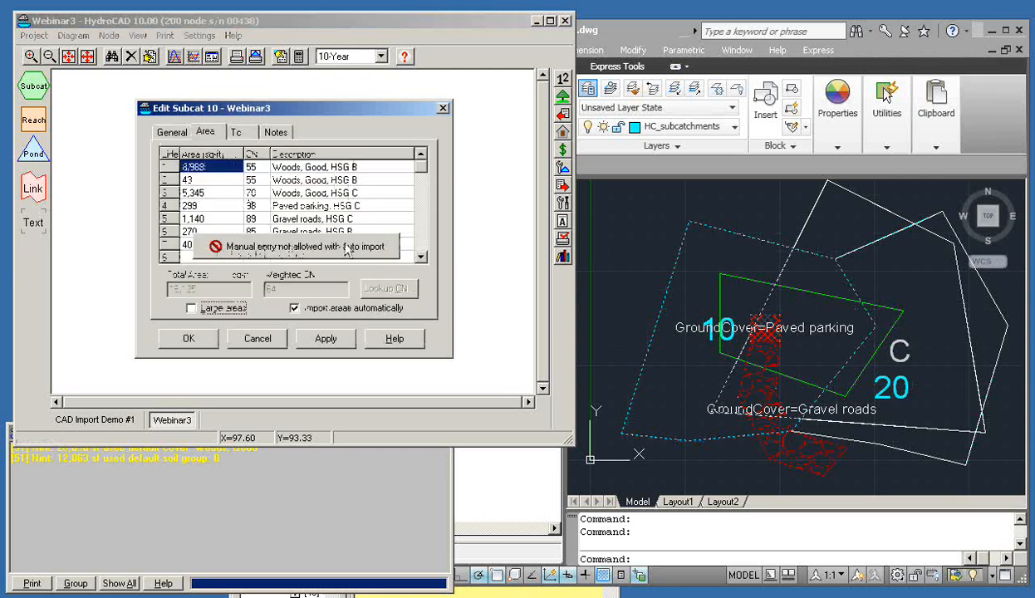
click(293, 308)
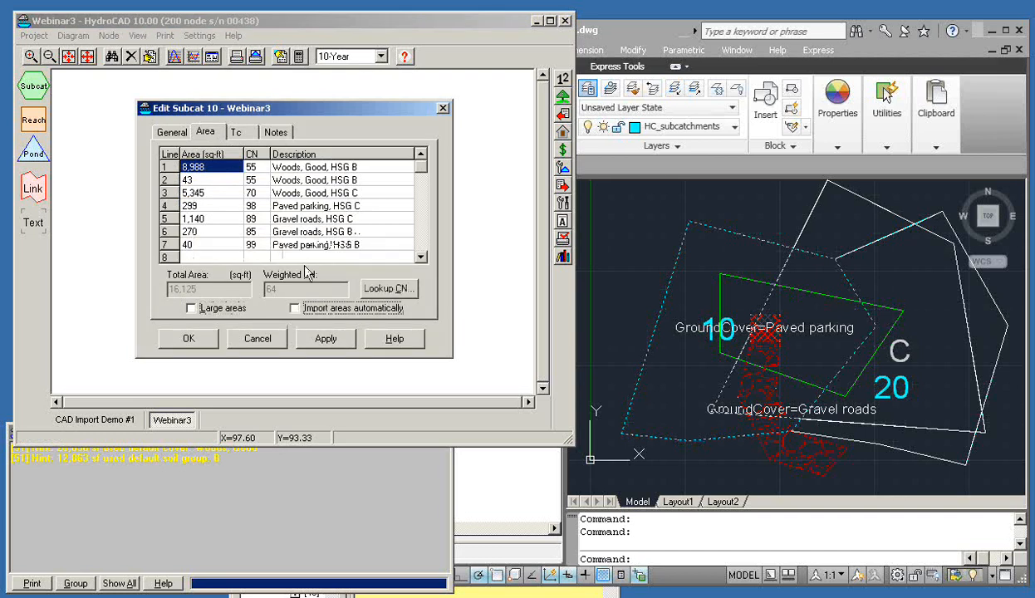
Locate the Gravel roads, HSG B sub-area in the drawing with Find Subarea
click(287, 194)
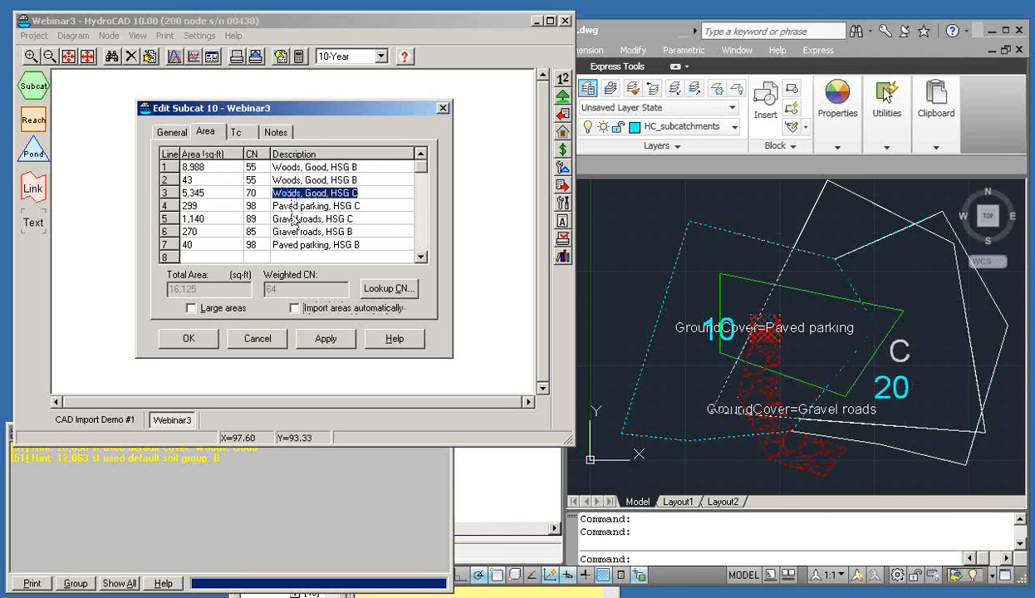
click(290, 218)
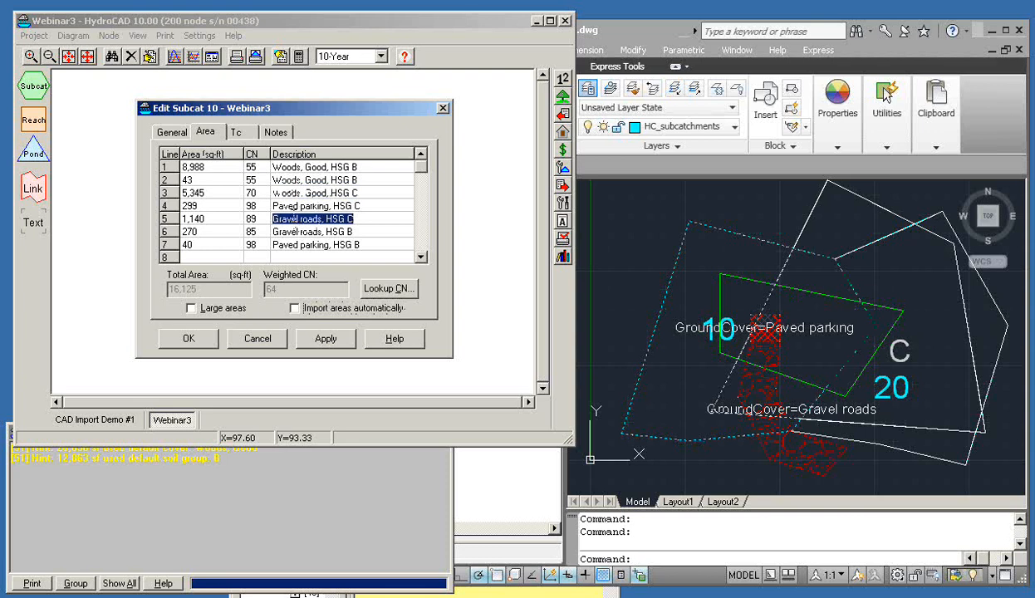
click(287, 192)
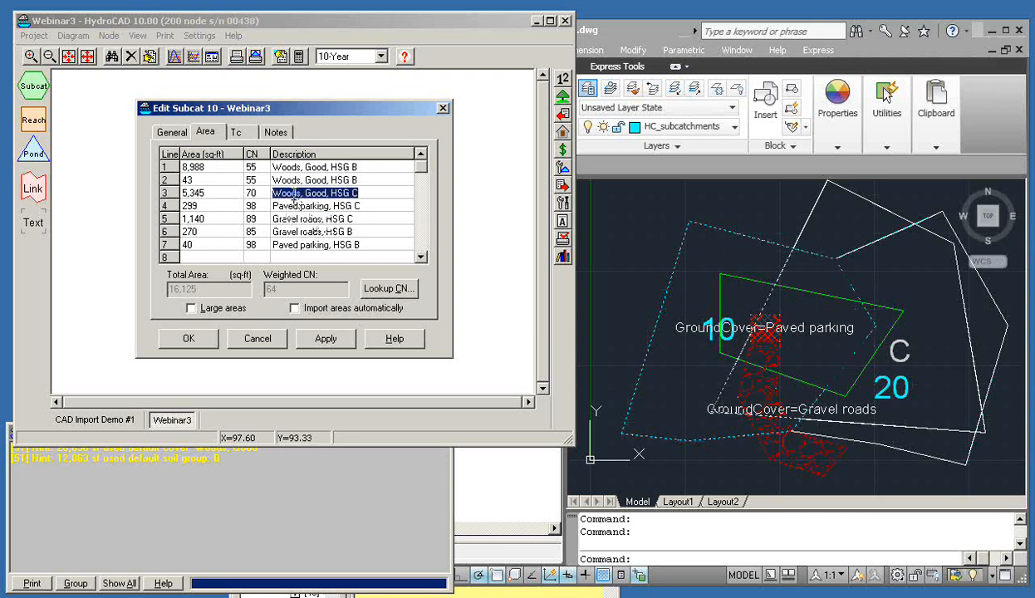
click(294, 232)
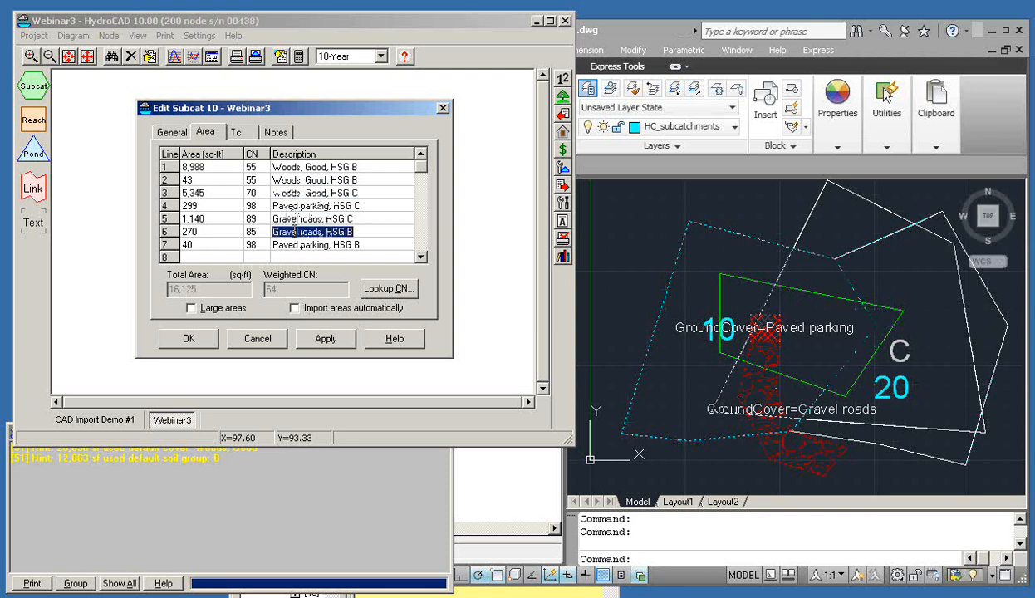
right_click(294, 233)
click(333, 265)
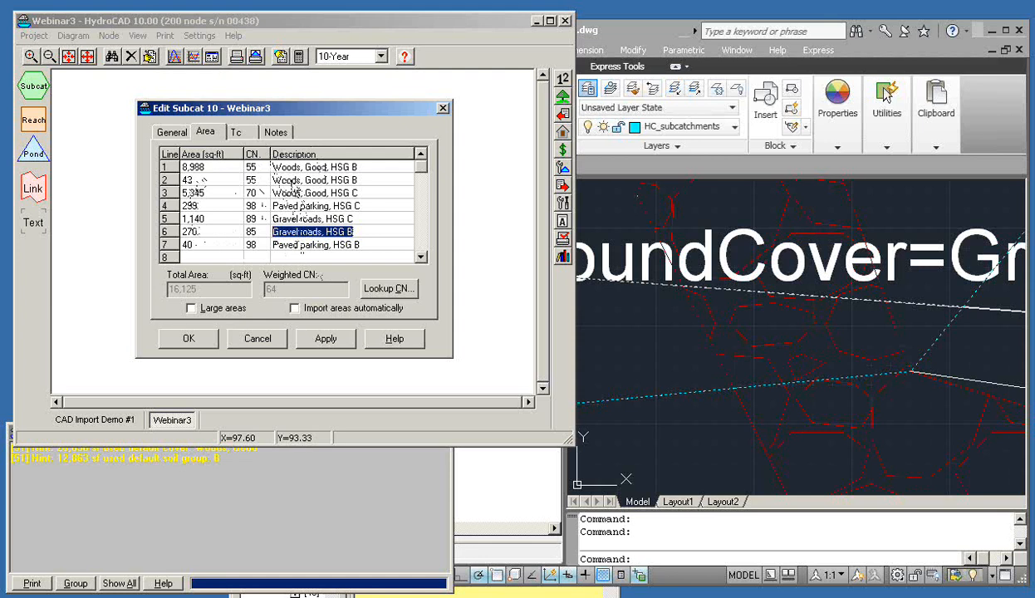
Locate the Woods, Good, HSG B sub-area in the drawing, then cancel the editor
click(291, 183)
right_click(292, 186)
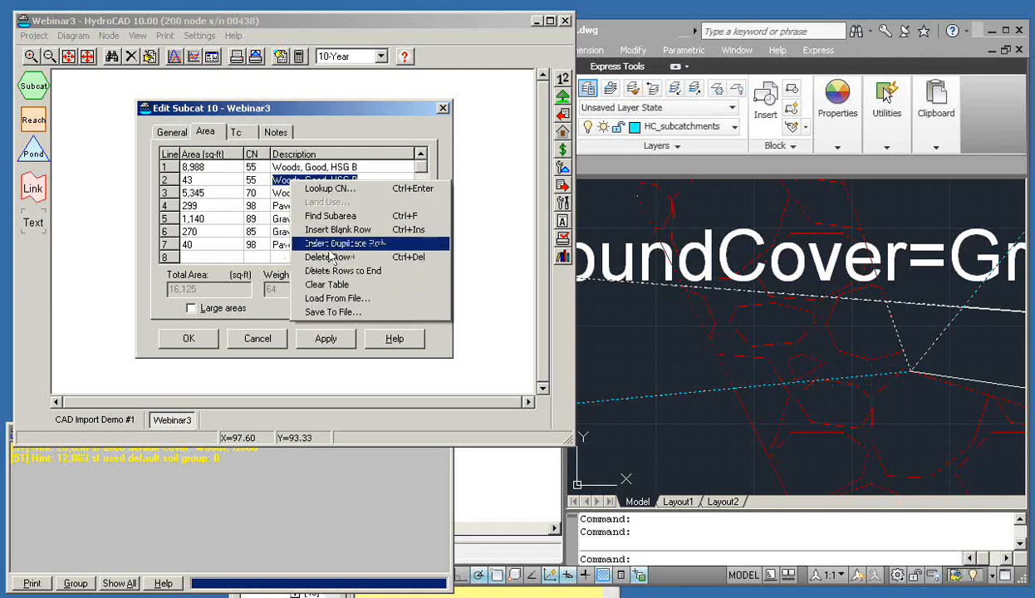
click(317, 217)
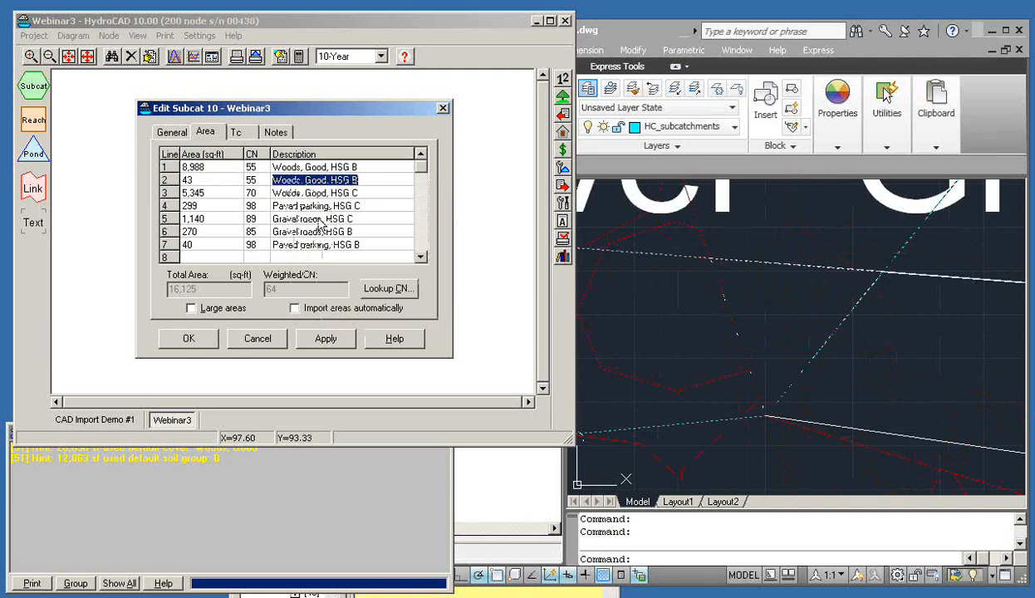
click(772, 533)
scroll(795, 425, down, 6)
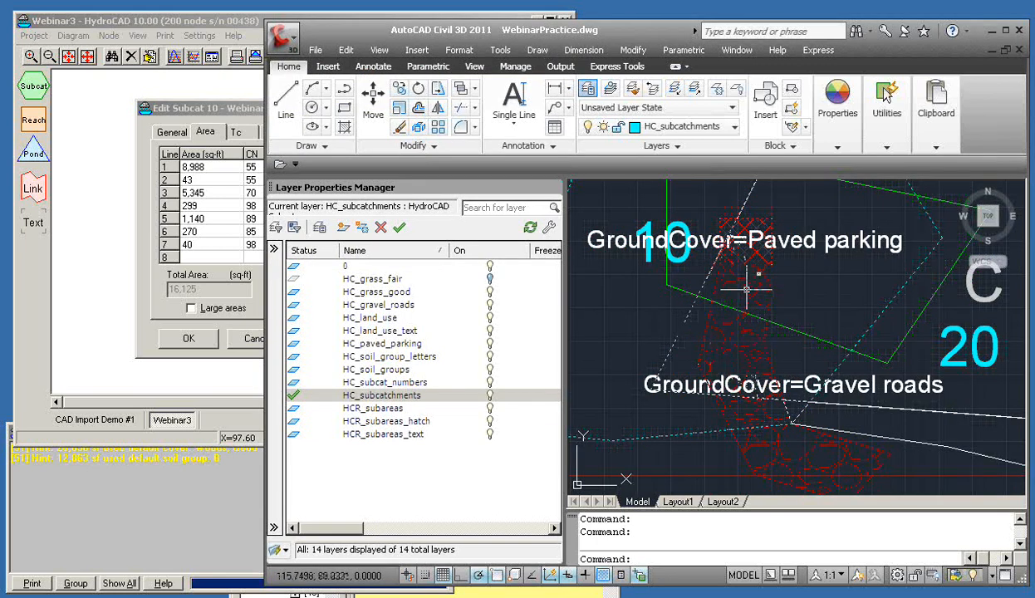
mouse_move(718, 305)
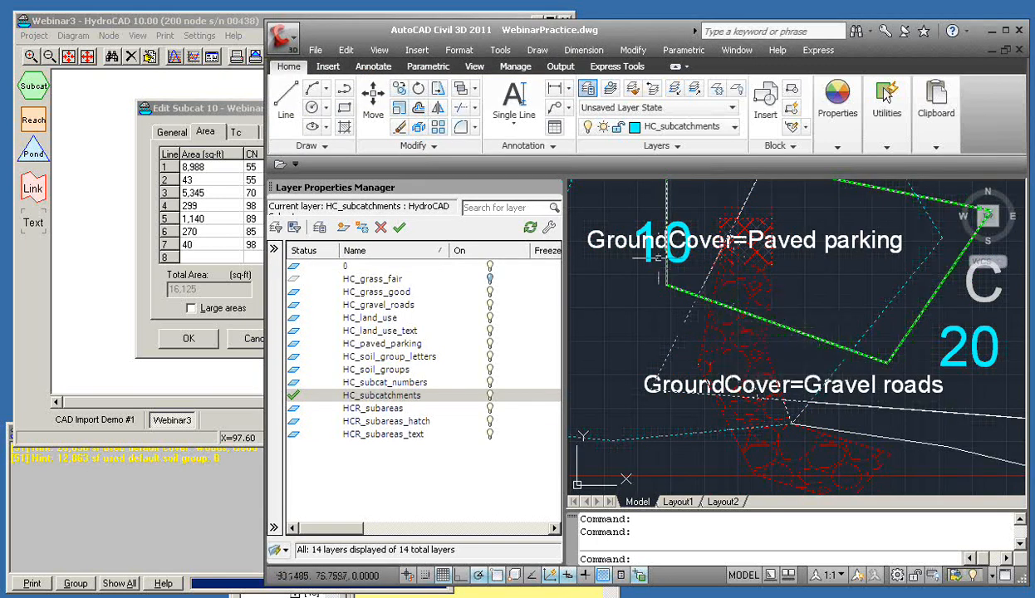
click(250, 114)
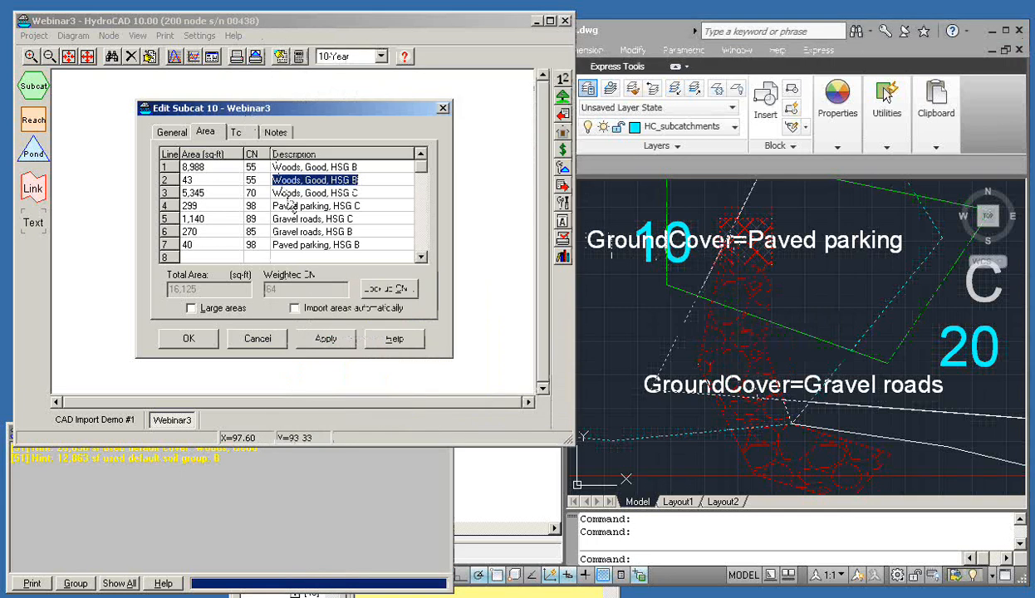
click(258, 339)
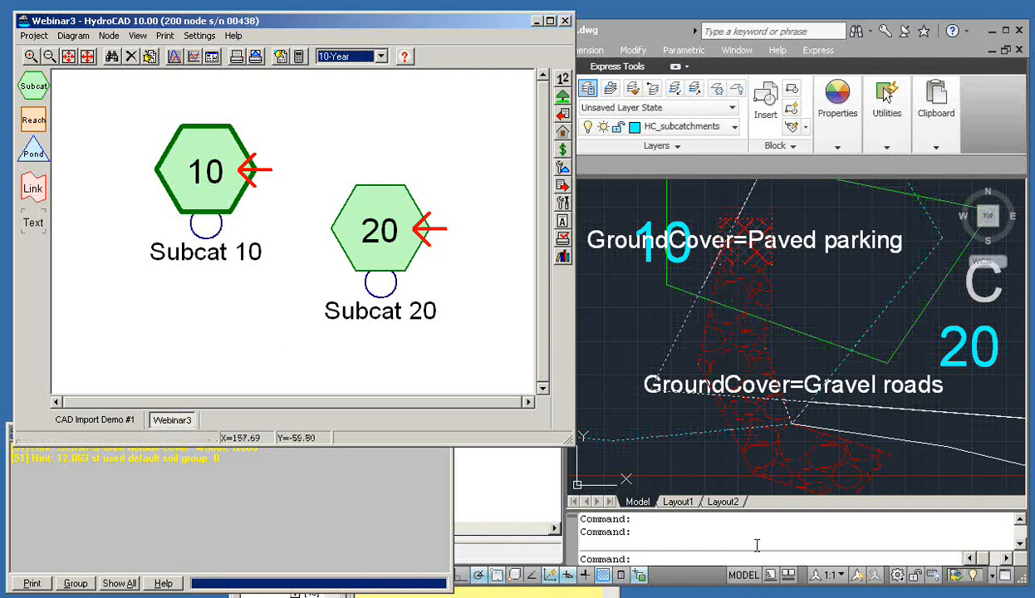
Enable Report Land-Use and assign default land-use to the 10 unassigned sub-areas
click(563, 133)
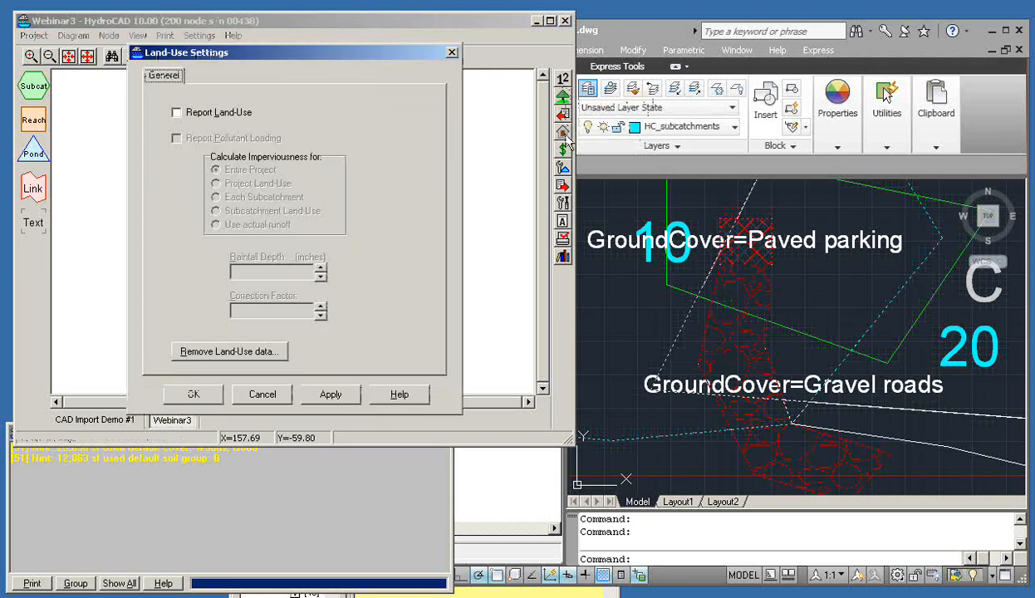
click(176, 113)
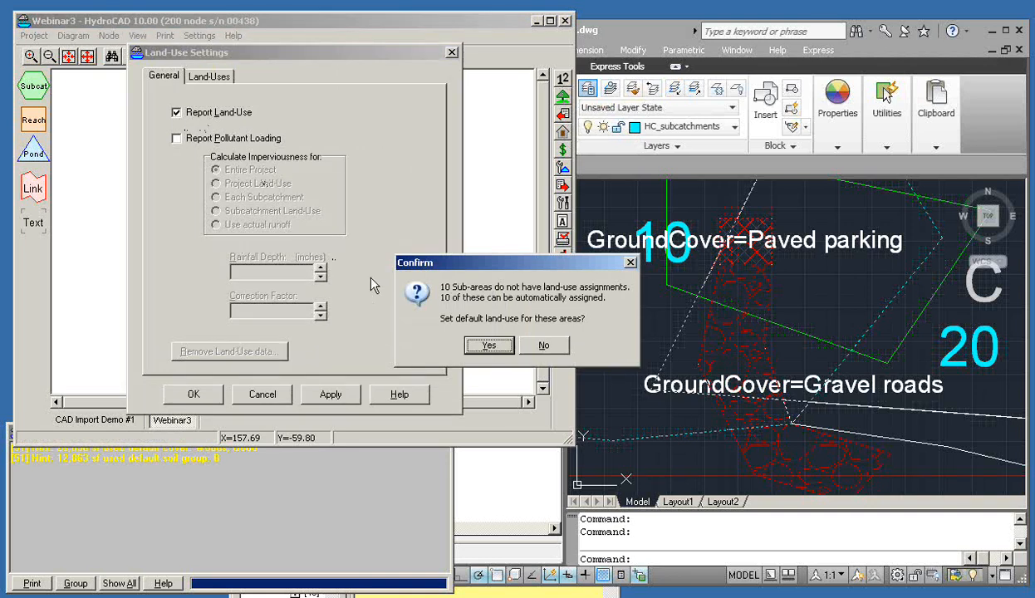
click(490, 347)
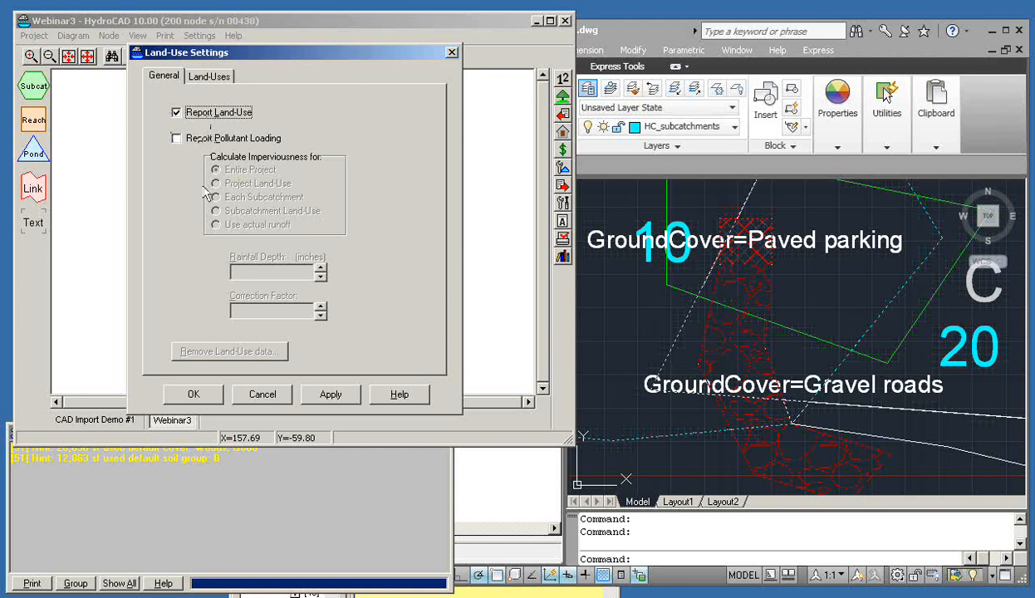
click(194, 394)
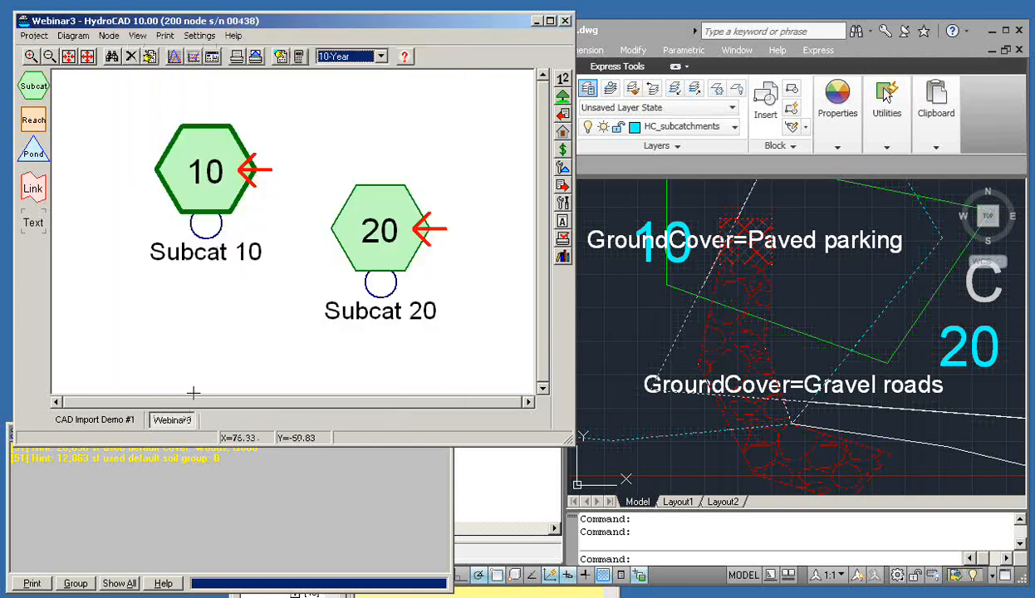
Set HC_land_use as the current layer in the Layer Properties Manager
click(563, 119)
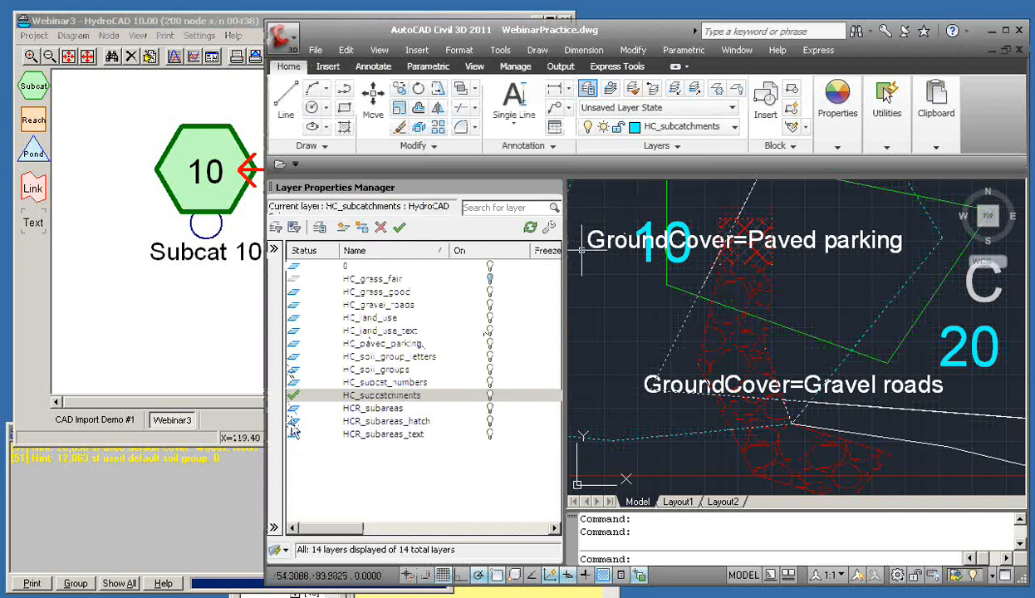
click(290, 319)
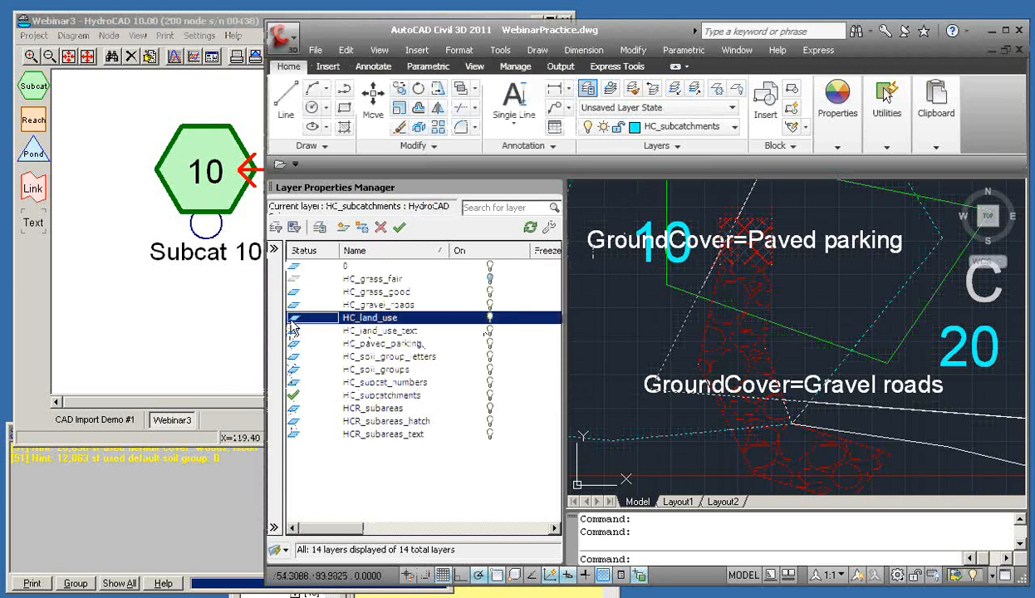
double_click(291, 321)
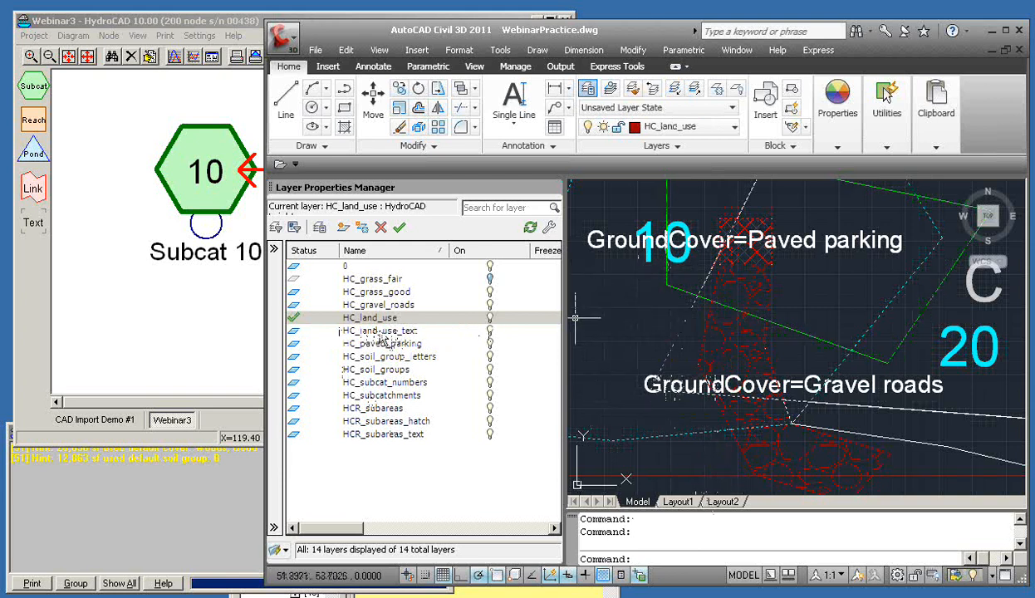
click(378, 331)
scroll(623, 336, down, 5)
scroll(623, 336, up, 4)
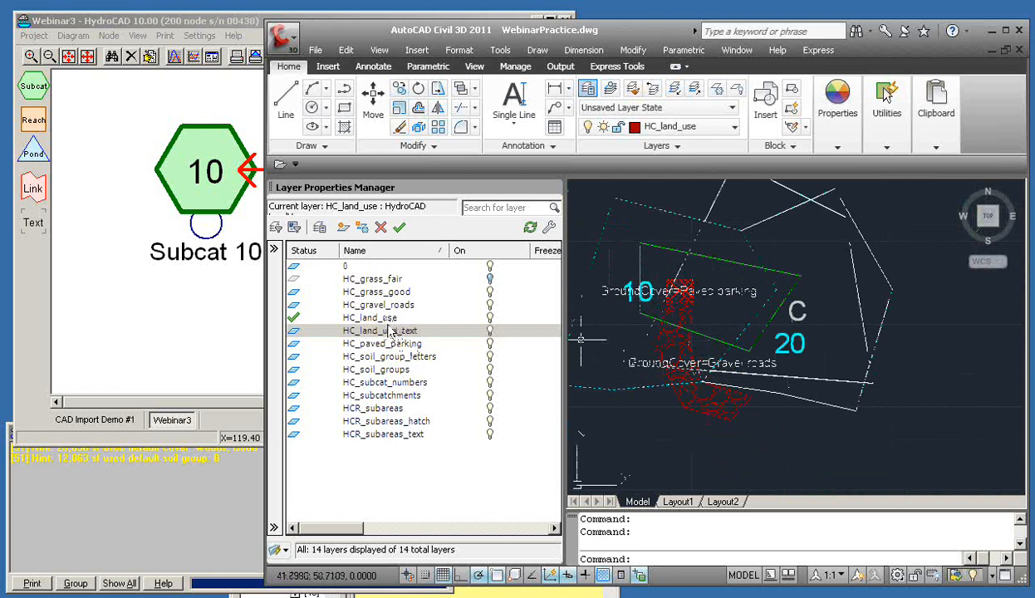
click(190, 25)
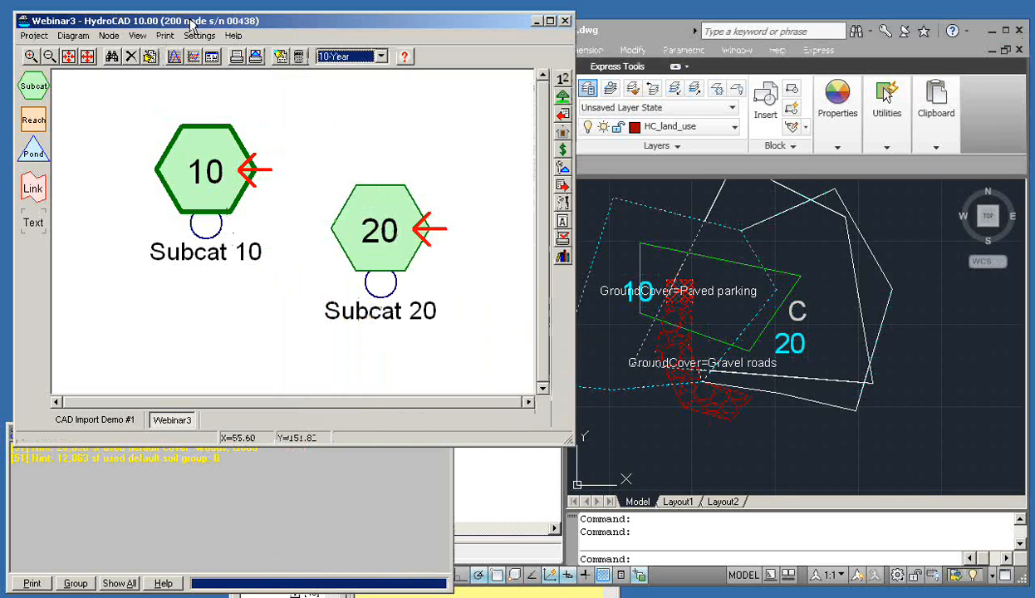
Re-import sub-areas and view Subcat 10's summary: Woods, Pavement, Roadway, CN 64, 1.05 cfs
click(564, 114)
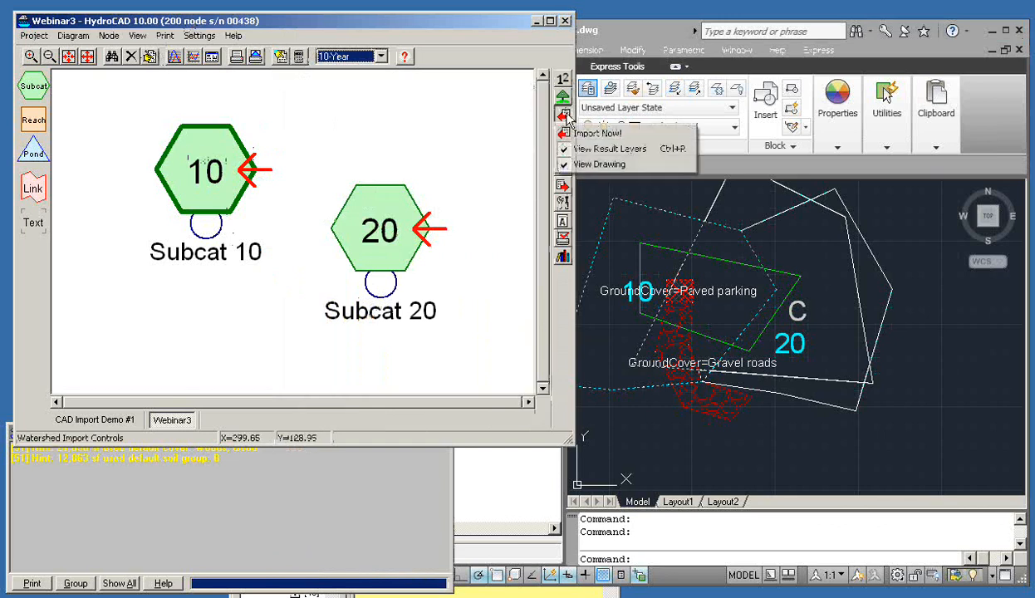
click(592, 133)
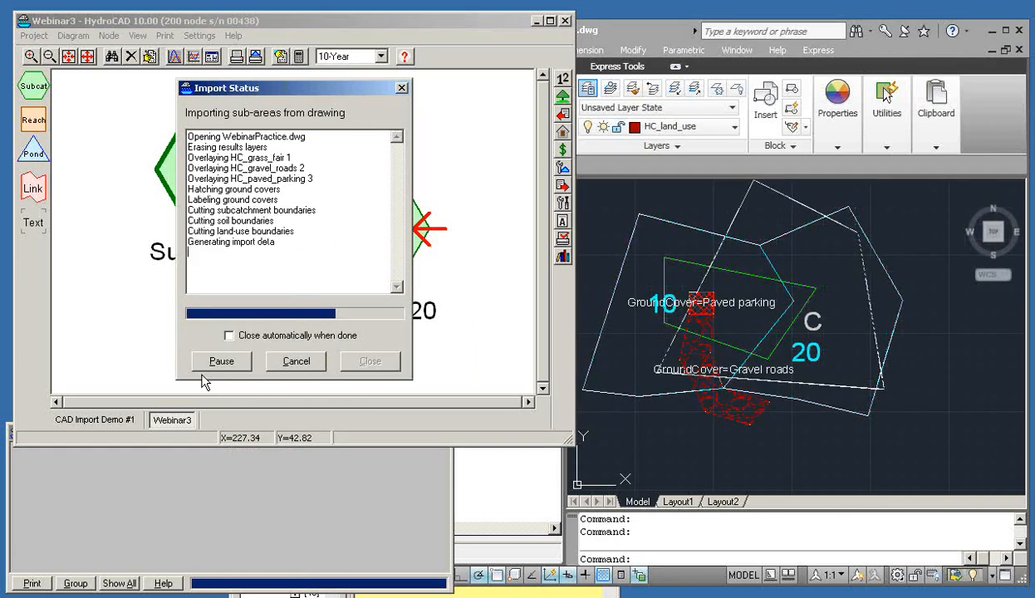
click(365, 360)
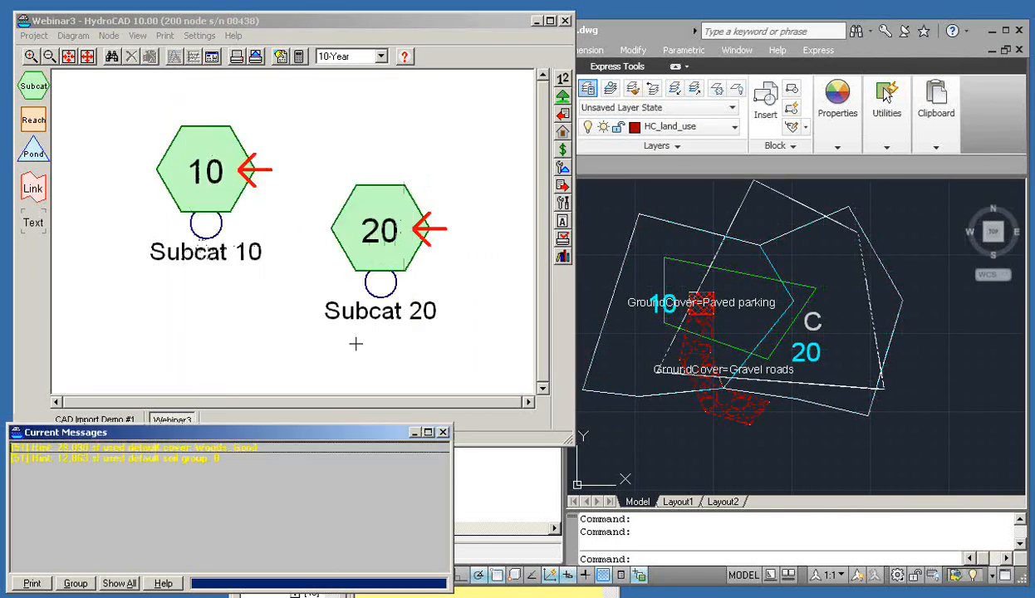
click(217, 172)
click(188, 188)
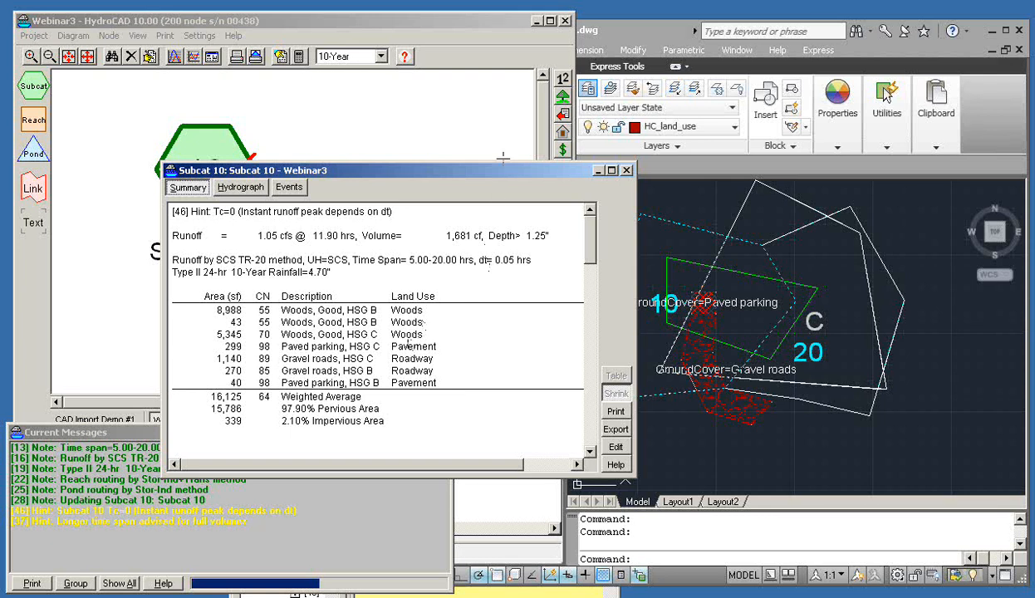
Close the summary and review Watershed Setup, cancelling Load Settings without loading anything
click(627, 170)
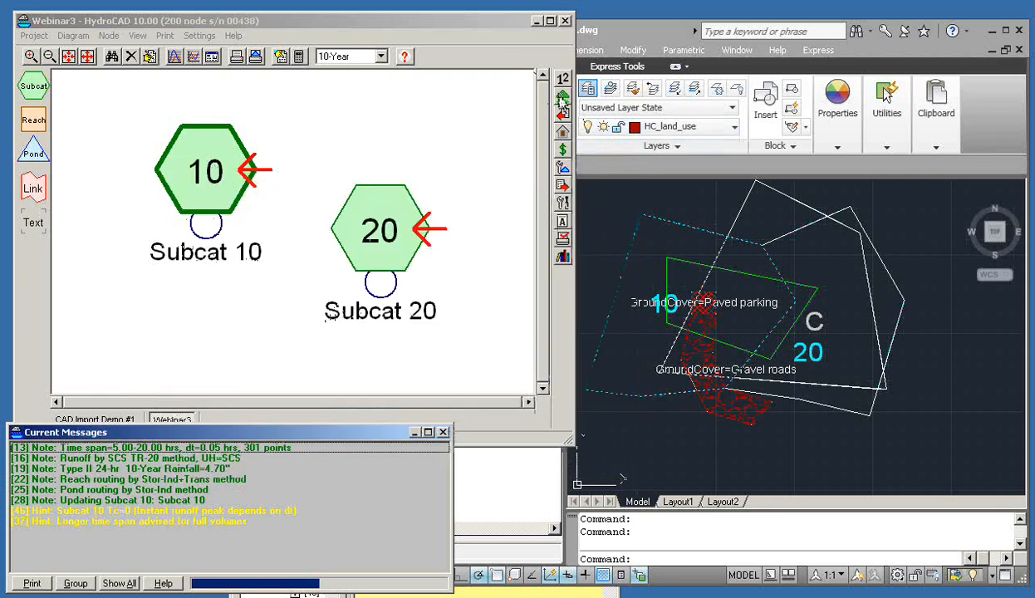
click(561, 101)
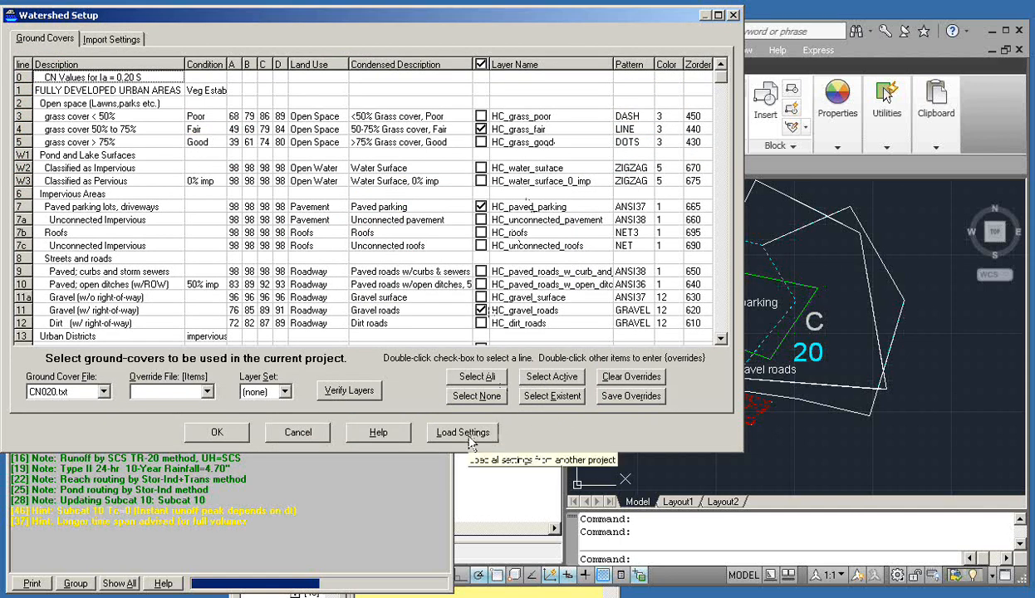
click(469, 440)
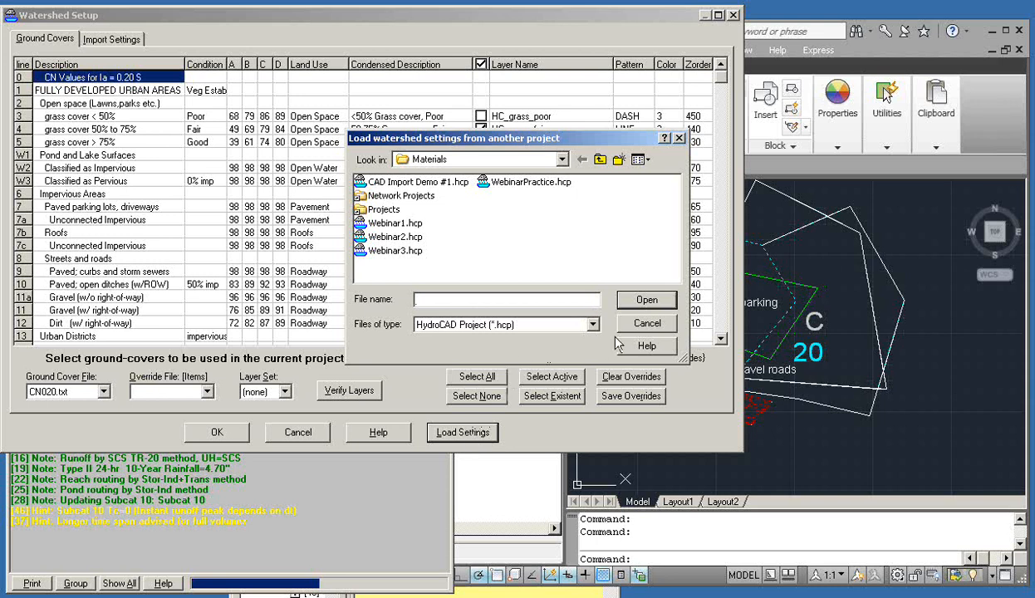
drag(581, 138, 539, 134)
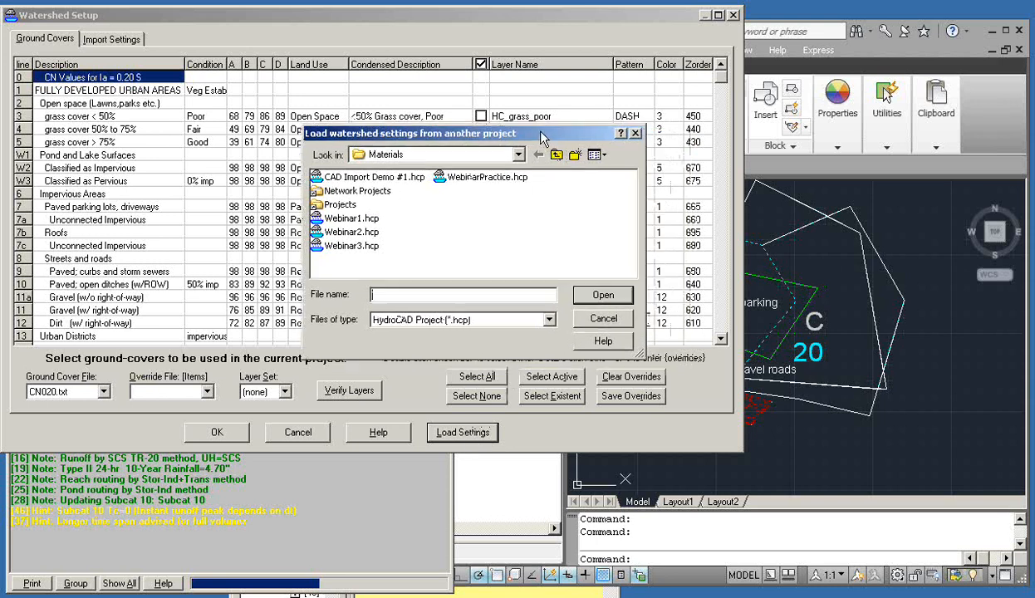
click(597, 321)
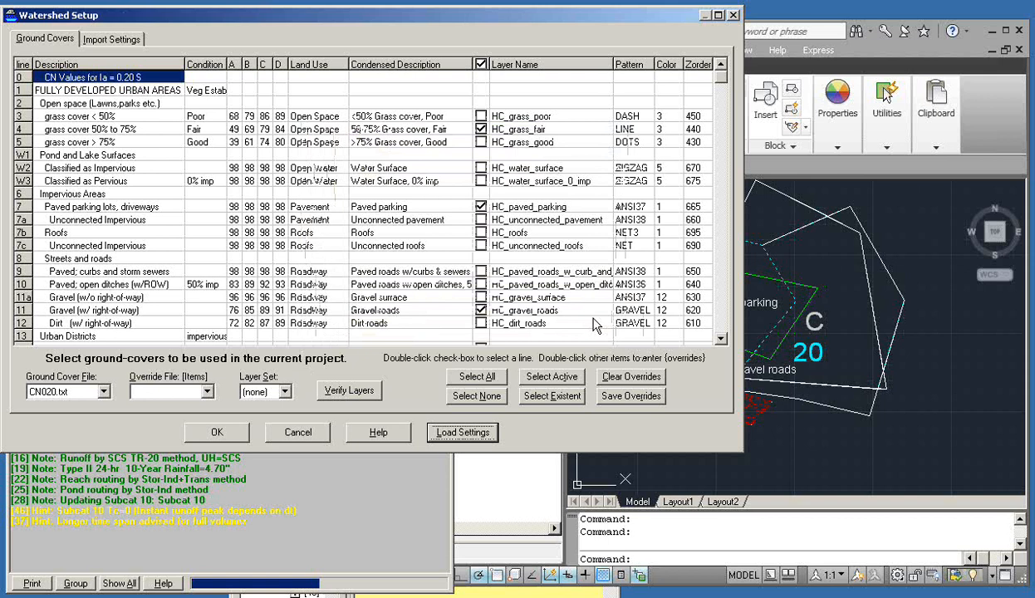
click(304, 436)
click(372, 243)
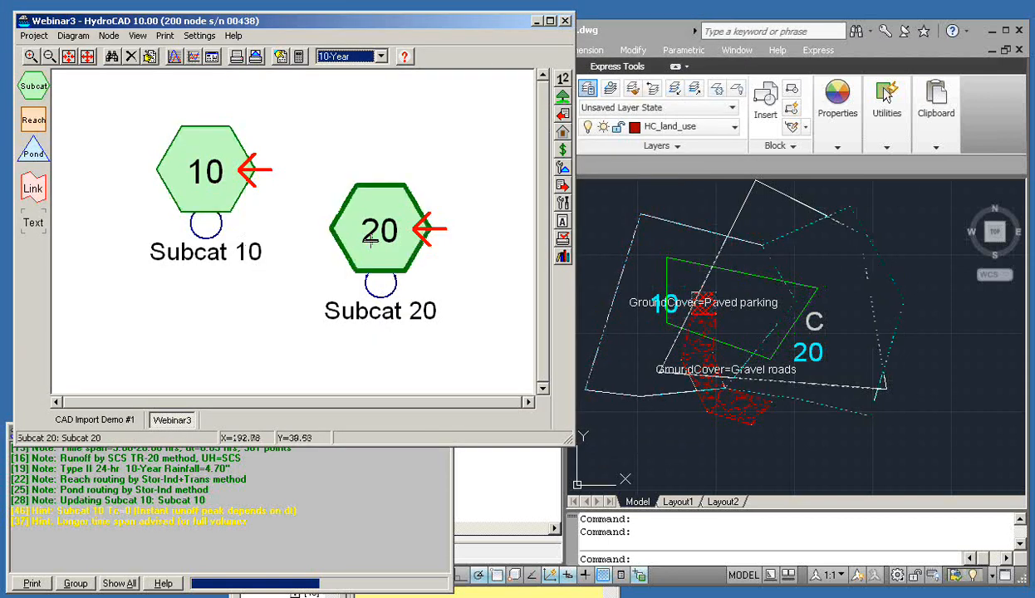
Select Subcat 10 and Subcat 20 in the diagram and compare them against the CAD drawing
click(186, 168)
mouse_move(186, 169)
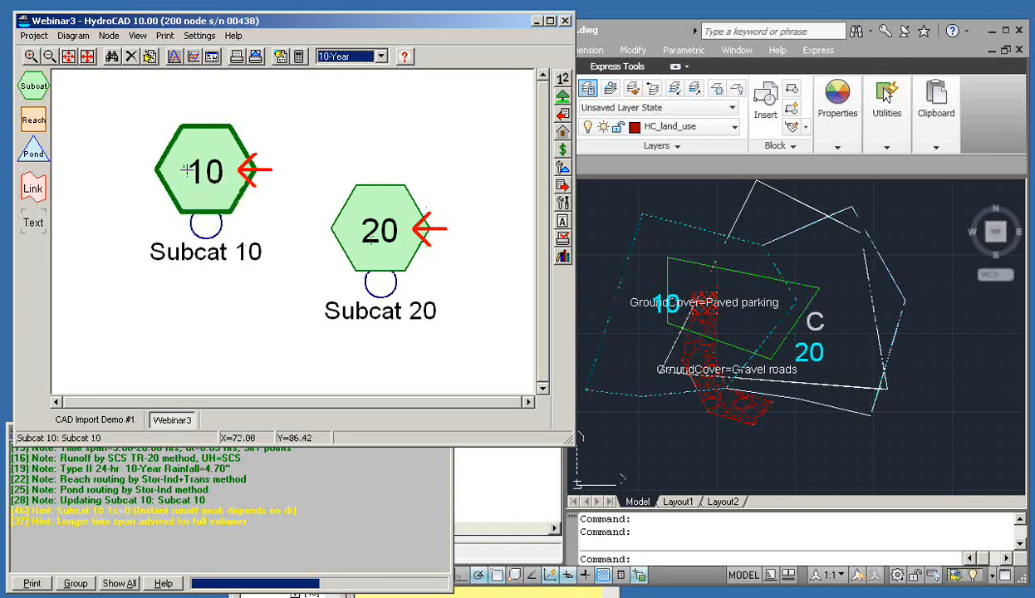
click(375, 234)
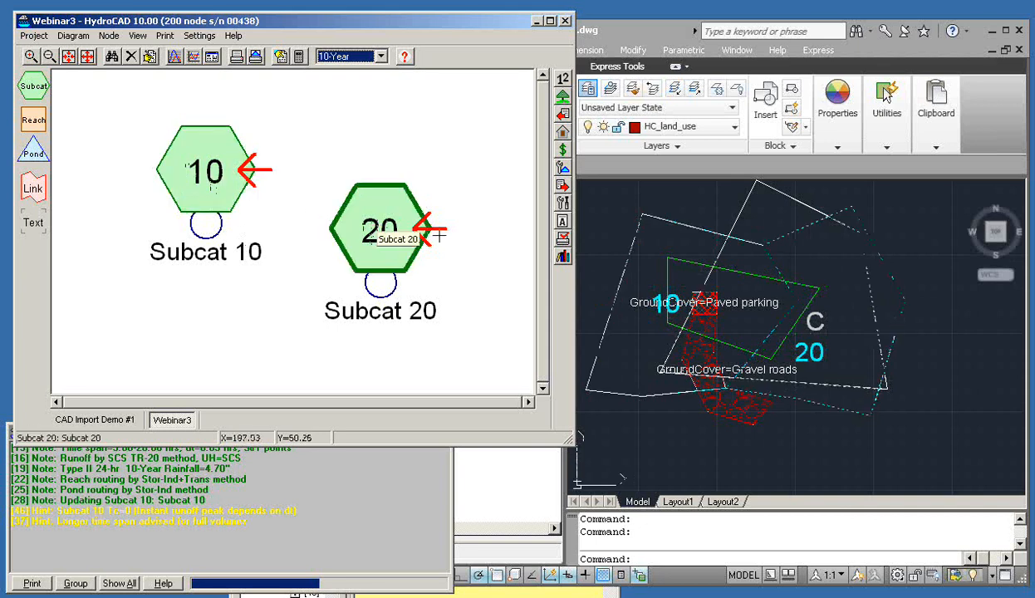
click(905, 545)
scroll(800, 353, up, 4)
scroll(800, 353, down, 5)
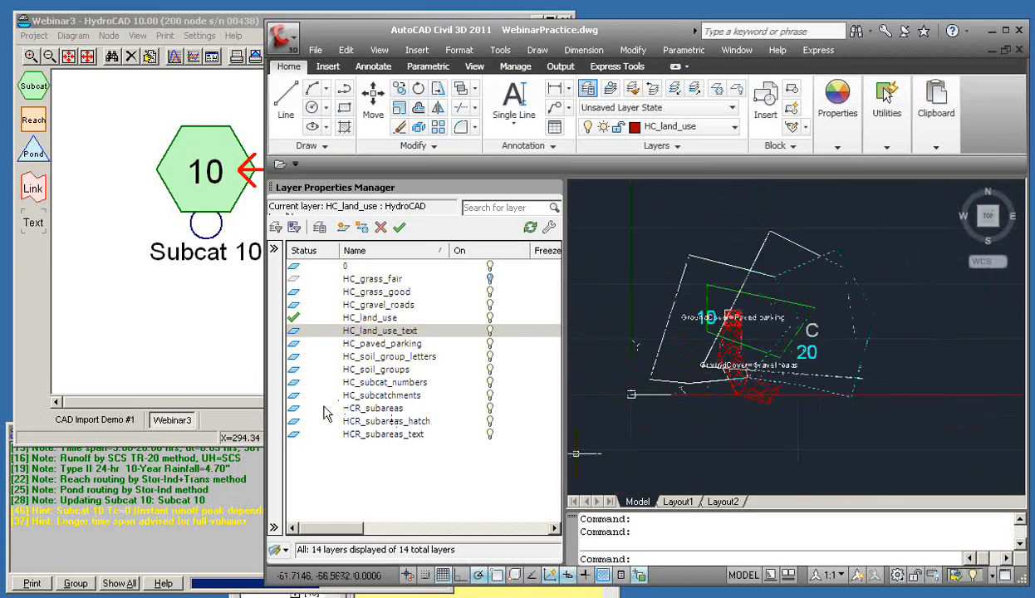
click(219, 420)
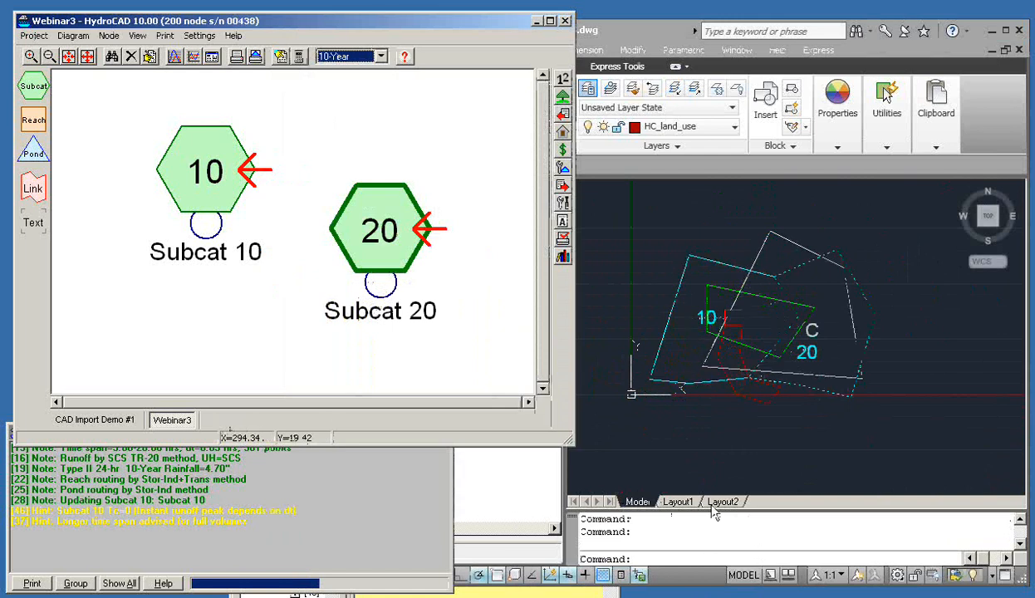
In AutoCAD, select the Subcat 20 boundary, grab a vertex, then cancel the stretch with Esc
click(475, 331)
click(773, 534)
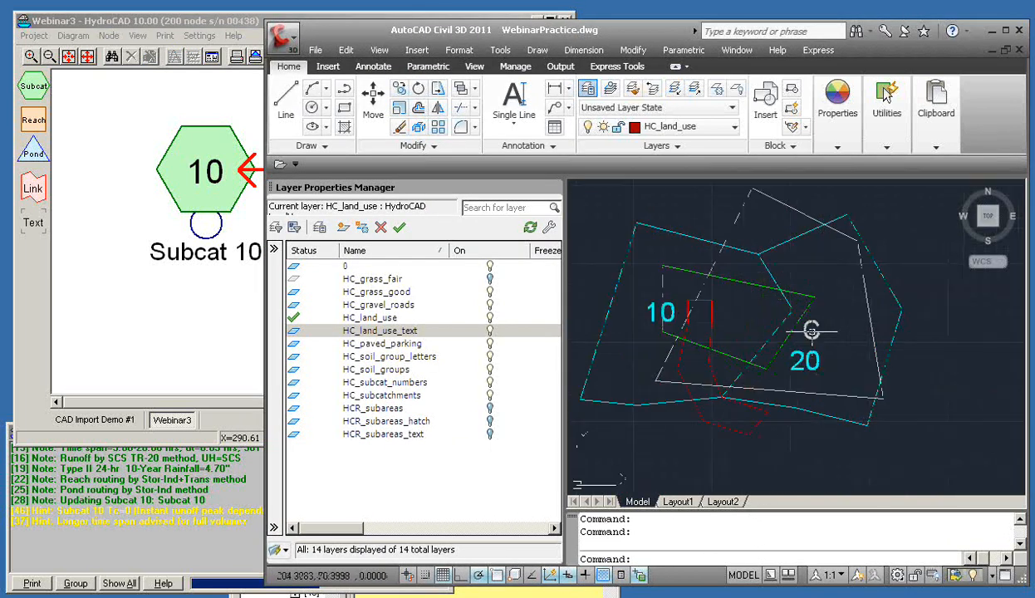
click(895, 332)
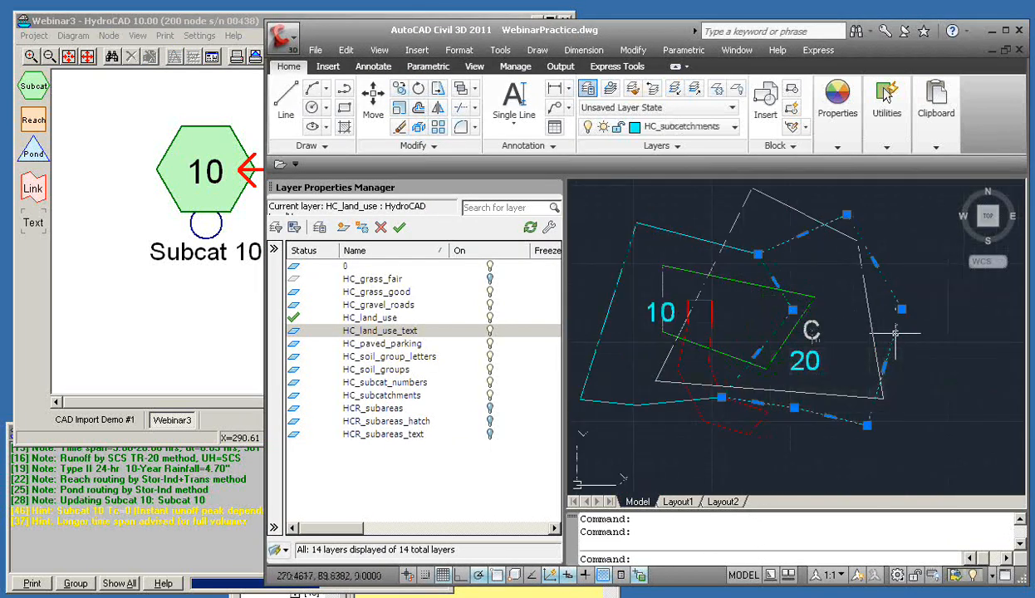
click(792, 310)
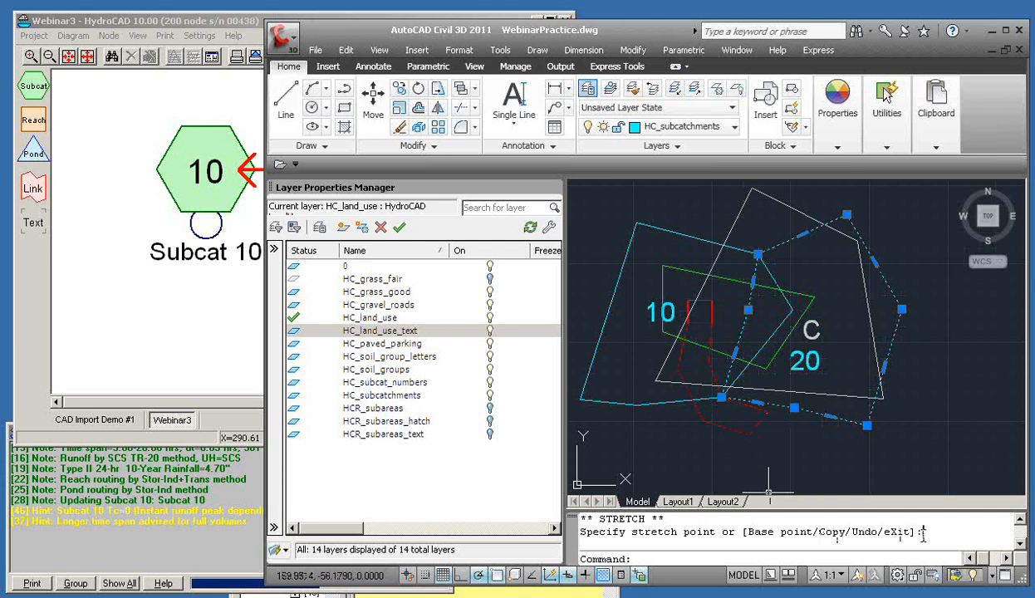
key(Escape)
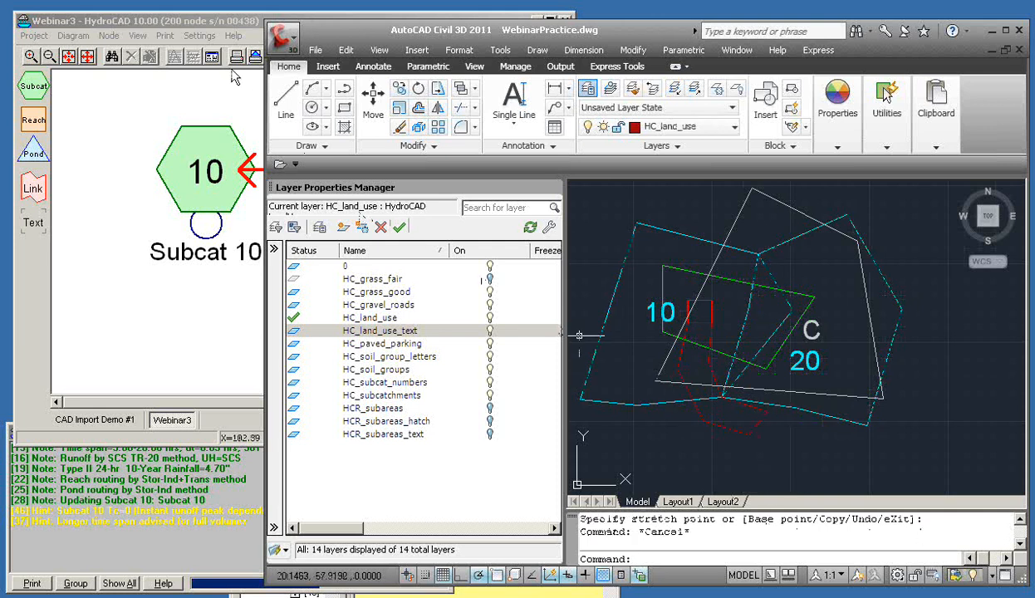
click(228, 24)
Re-import sub-areas from WebinarPractice.dwg, getting -1,981 sf mismatch warnings for Subcat 10 and 20
click(559, 120)
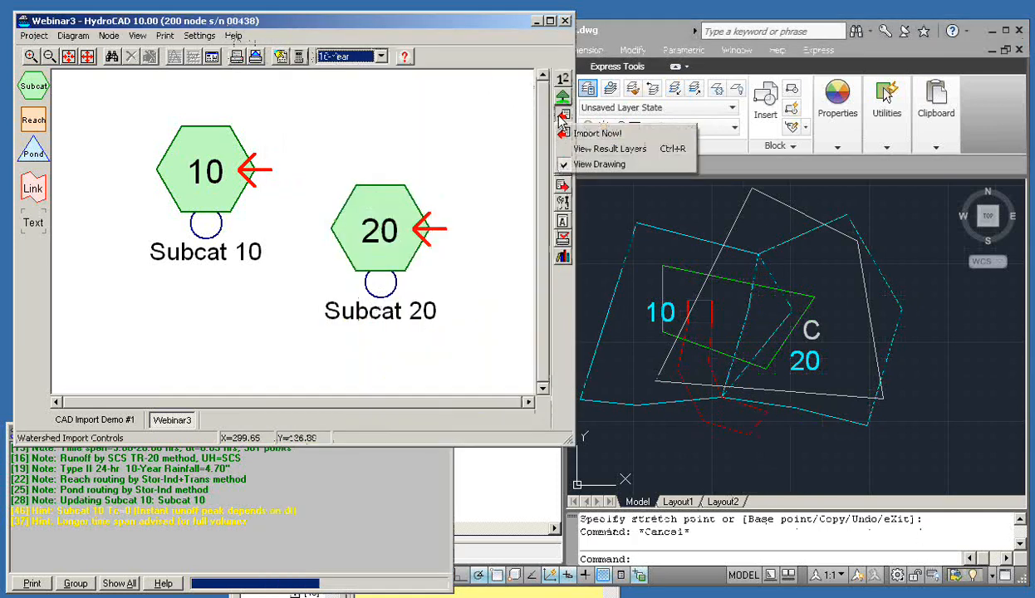
click(582, 133)
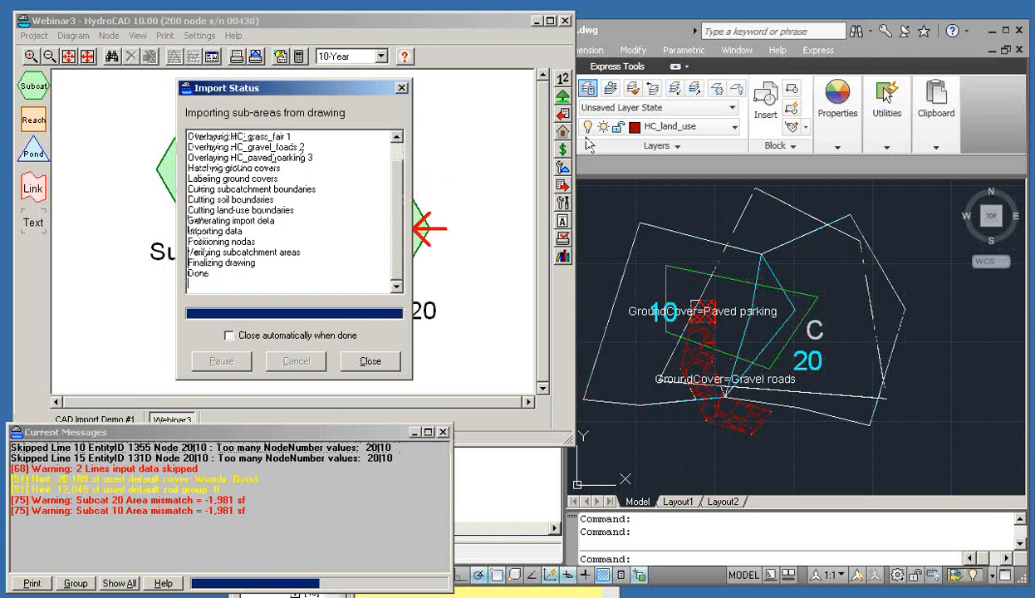
click(370, 361)
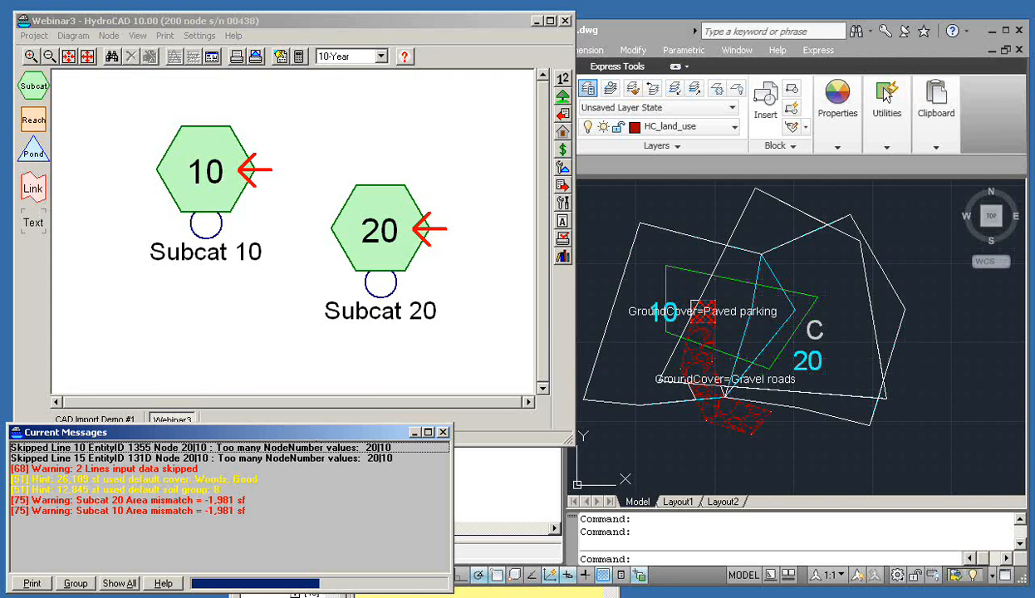
key(alt+Tab)
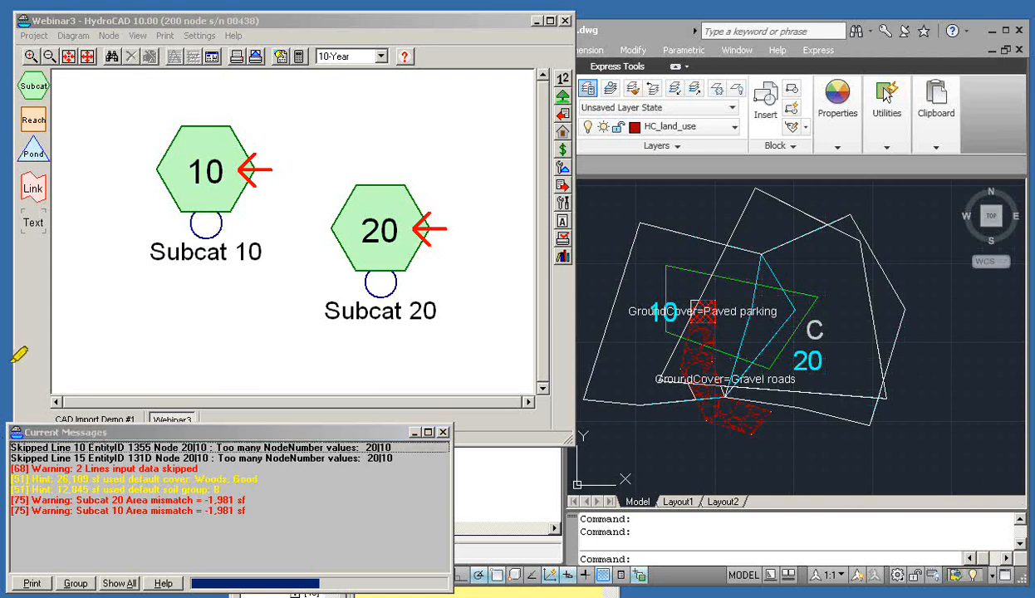
drag(12, 446, 87, 447)
drag(11, 458, 87, 458)
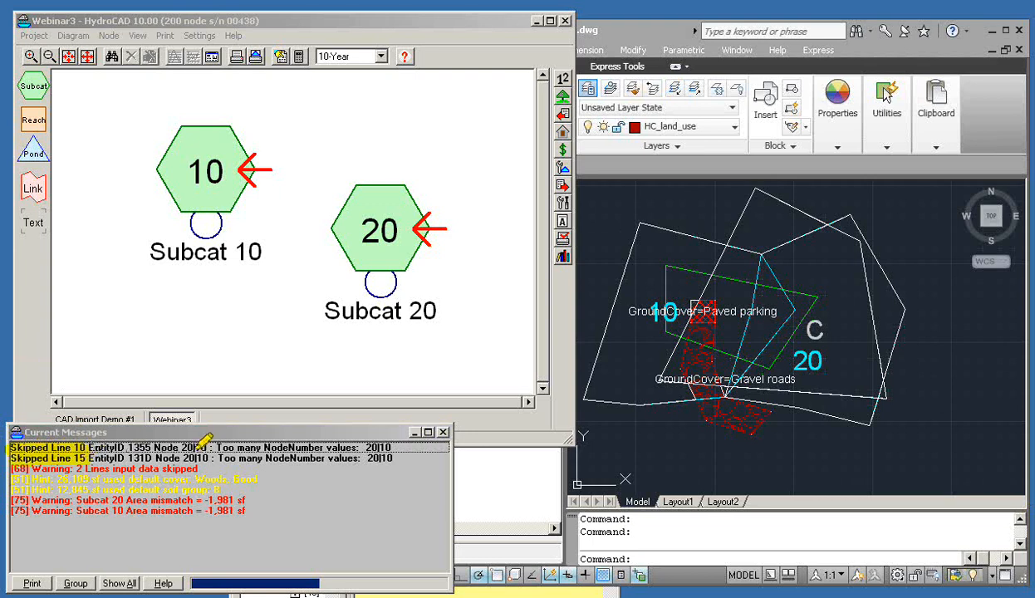
drag(214, 447, 349, 447)
drag(218, 458, 344, 458)
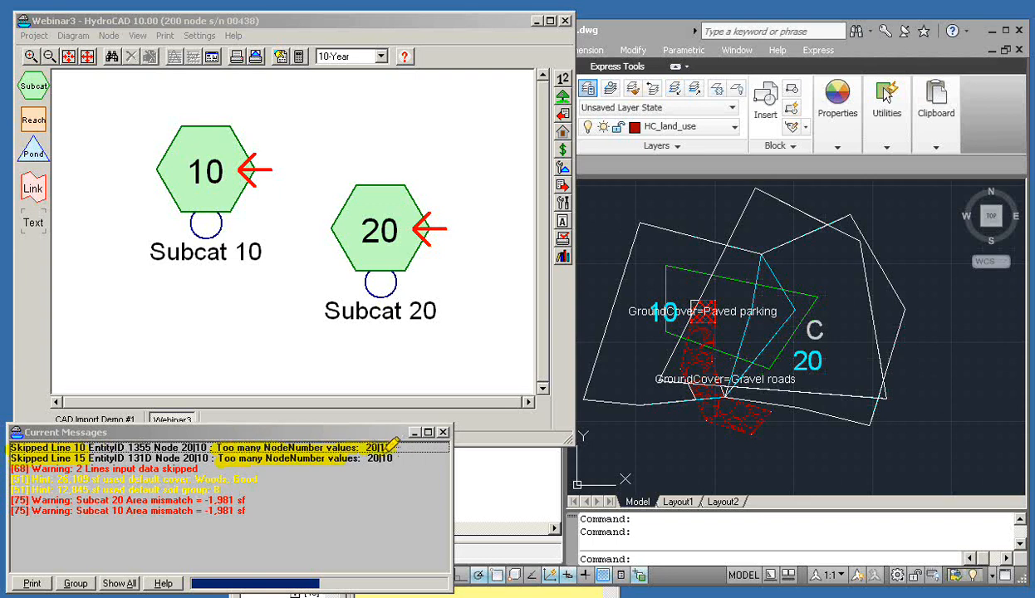
drag(360, 458, 393, 458)
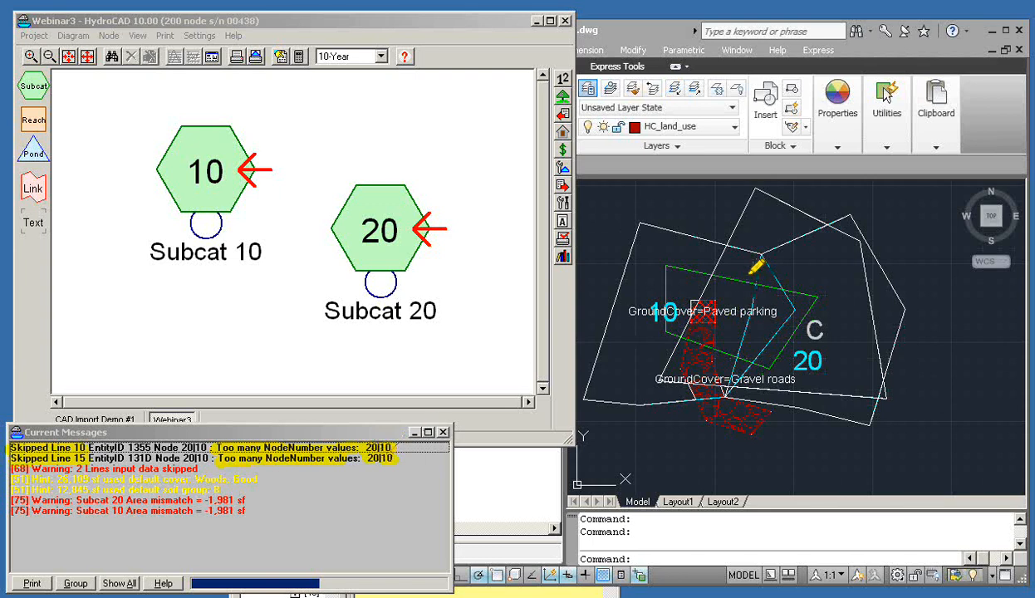
mouse_move(759, 264)
mouse_down()
mouse_move(778, 270)
mouse_move(781, 304)
mouse_move(729, 365)
mouse_move(726, 329)
mouse_move(754, 265)
mouse_up()
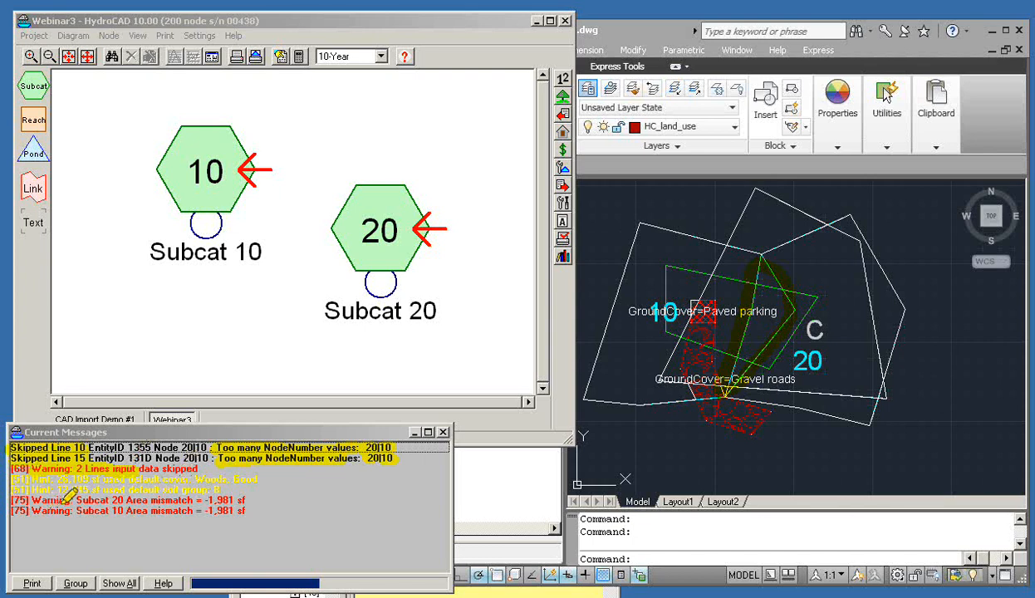
mouse_move(117, 486)
mouse_down()
mouse_move(243, 487)
mouse_move(247, 499)
mouse_up()
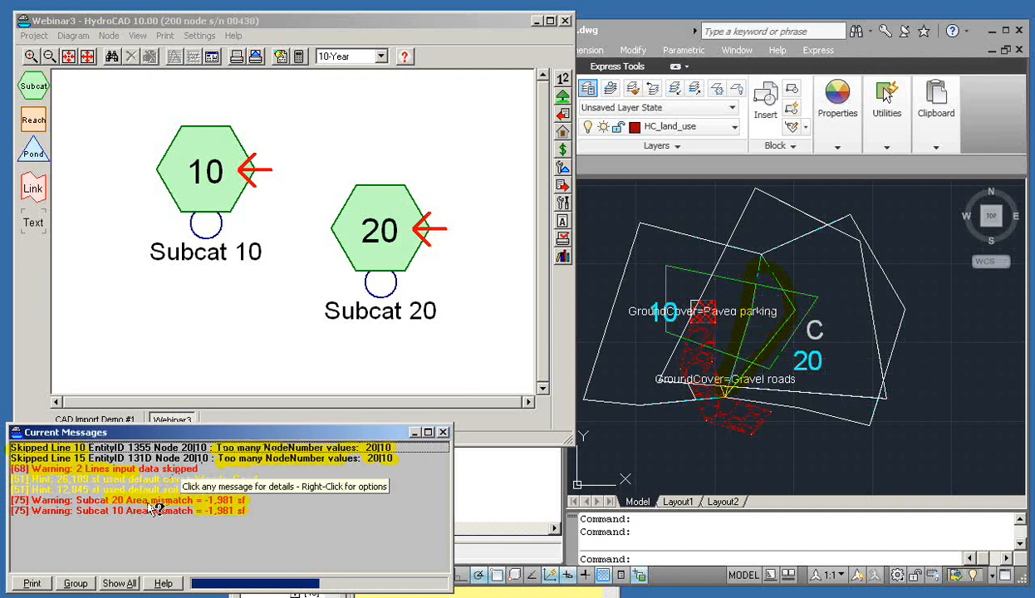
Open Help on the [75] Subcat area-mismatch warnings and move it clear of the messages
click(129, 501)
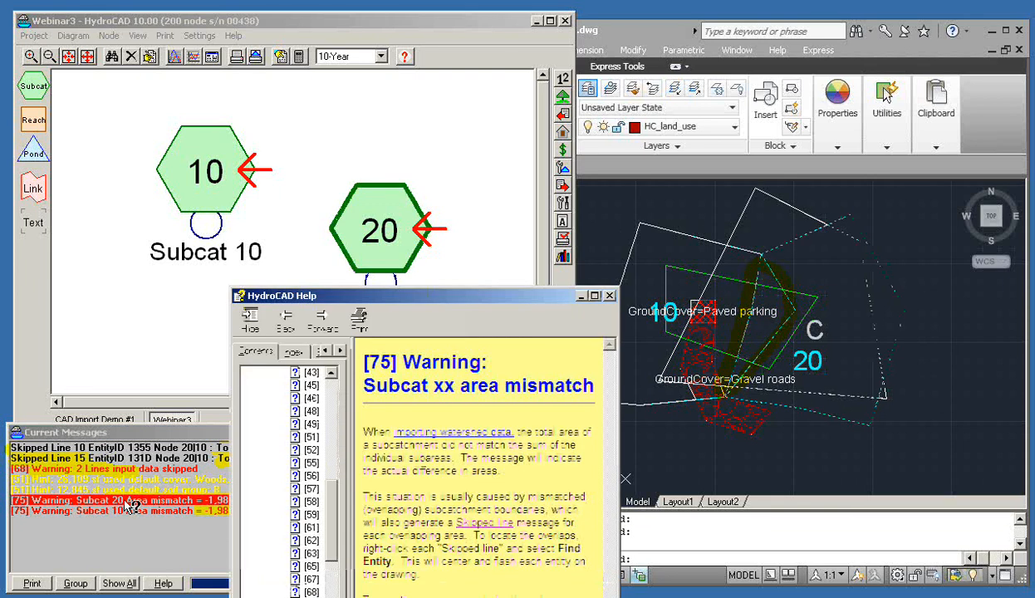
click(131, 511)
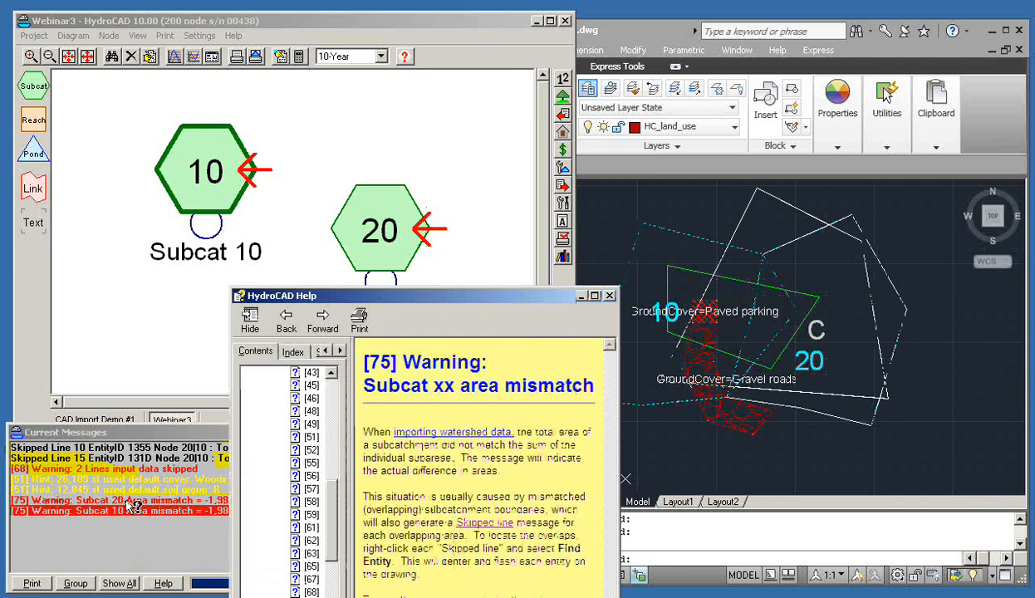
drag(312, 296, 153, 27)
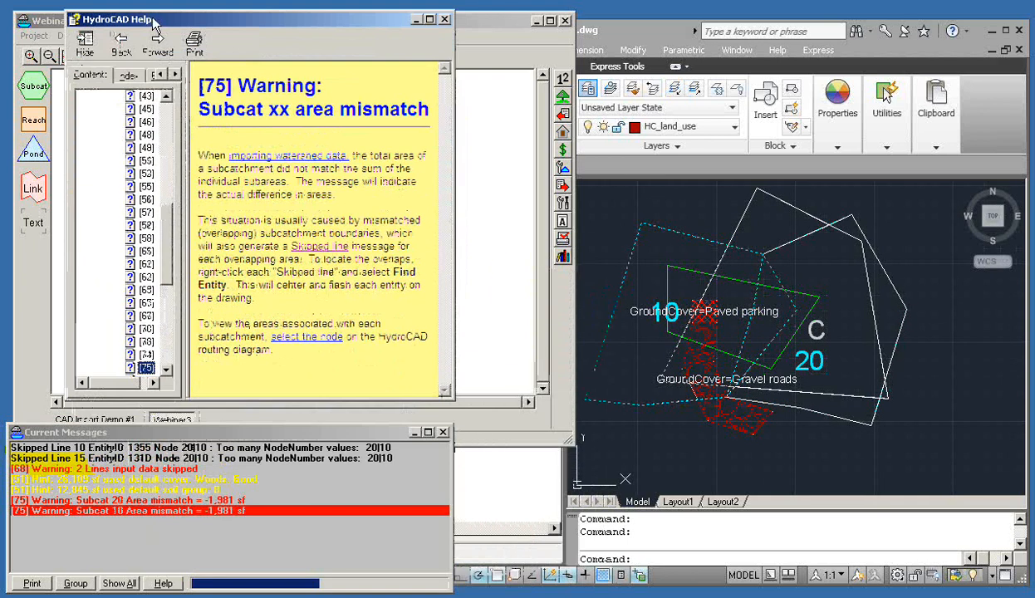
Use Find Node on the Subcat 20 mismatch warning to centre the diagram on it
click(203, 500)
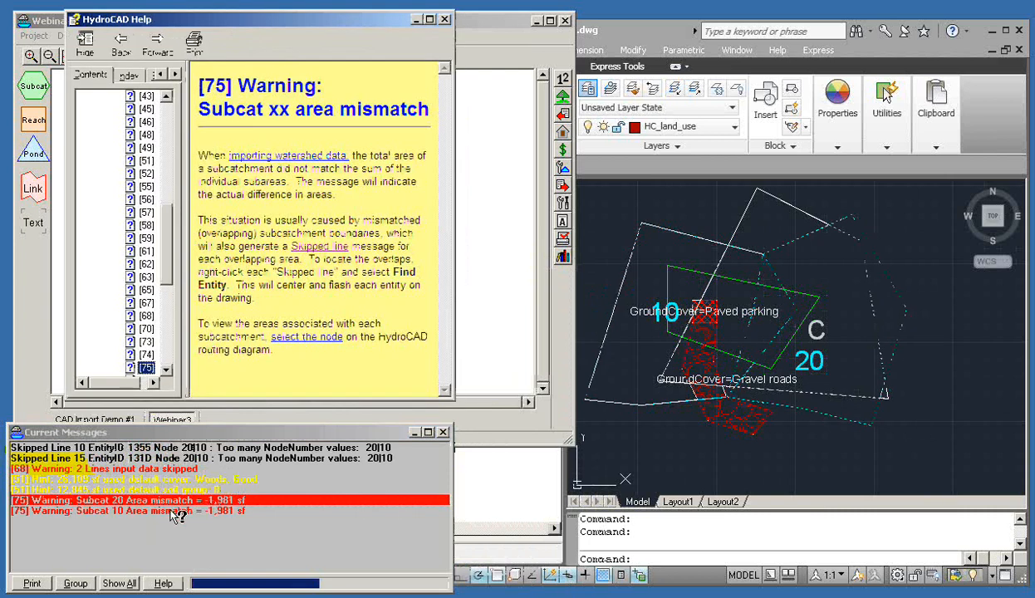
click(173, 511)
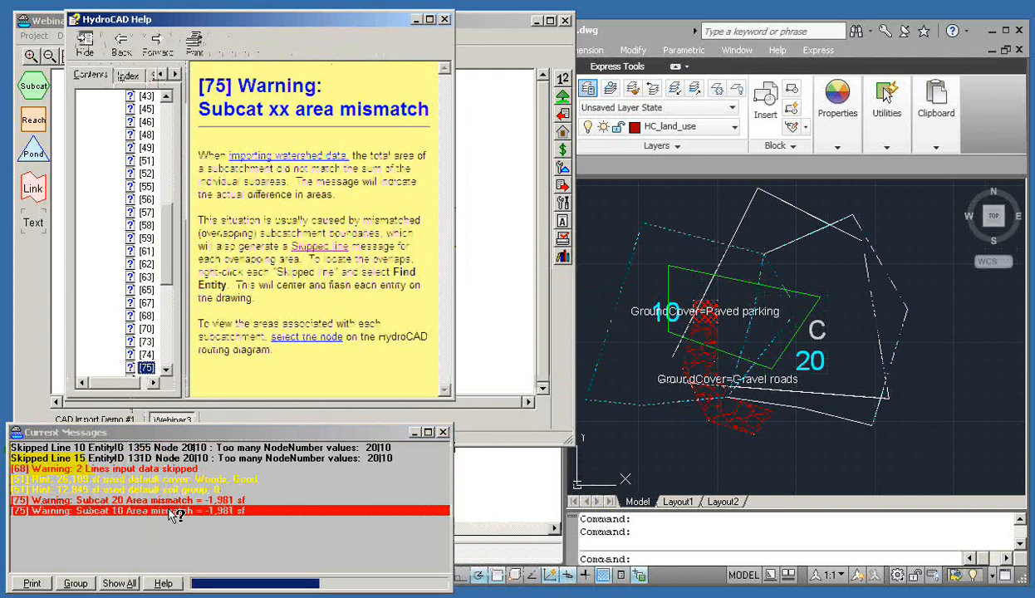
click(171, 501)
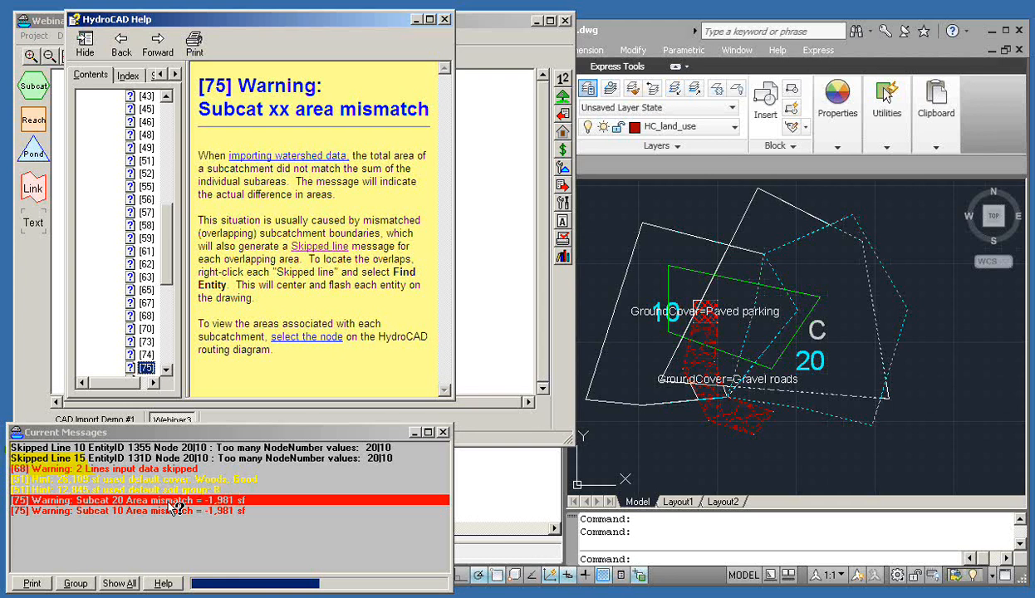
right_click(172, 503)
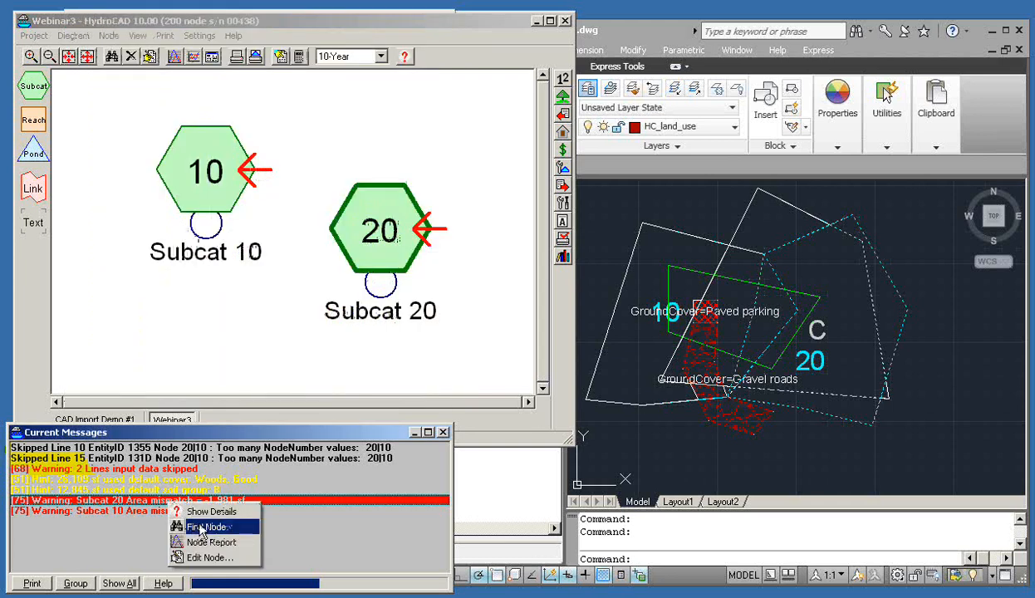
click(201, 529)
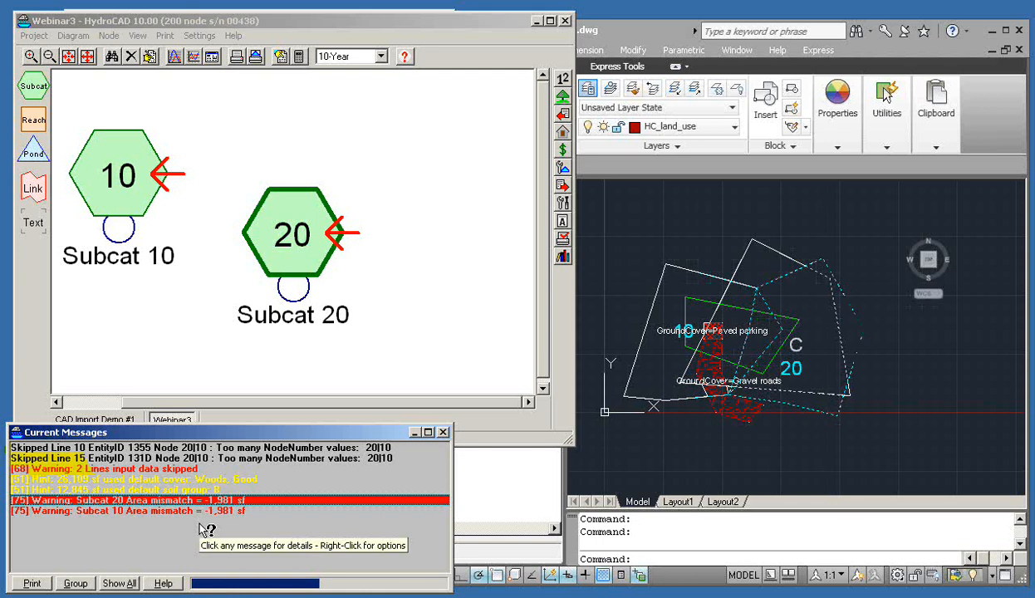